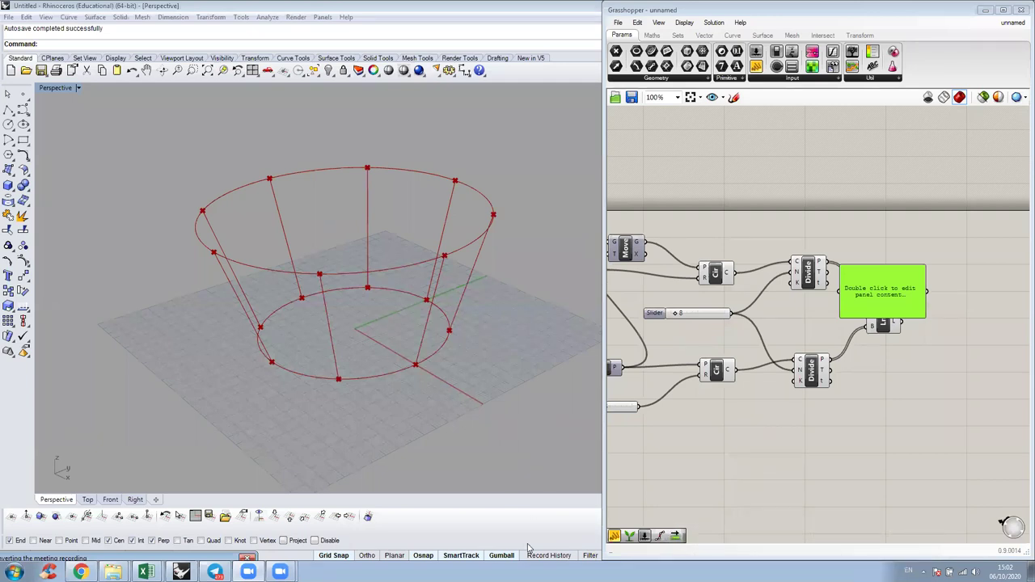
{"action": "left_click_drag", "start_coordinate": [426, 373], "coordinate": [425, 374]}
{"action": "left_click_drag", "start_coordinate": [452, 232], "coordinate": [348, 377]}
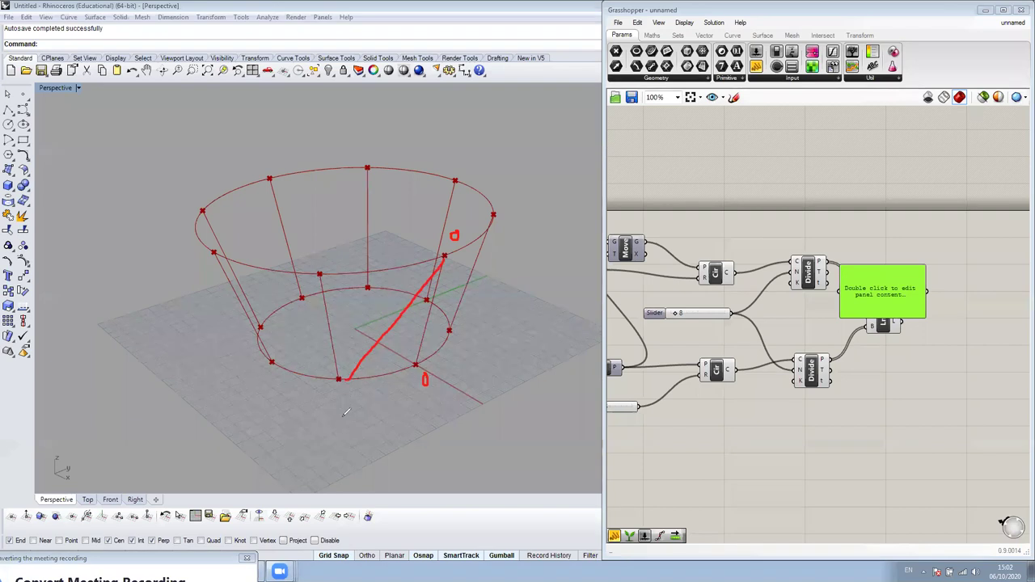
{"action": "left_click_drag", "start_coordinate": [322, 275], "coordinate": [264, 365]}
{"action": "left_click_drag", "start_coordinate": [265, 385], "coordinate": [281, 394]}
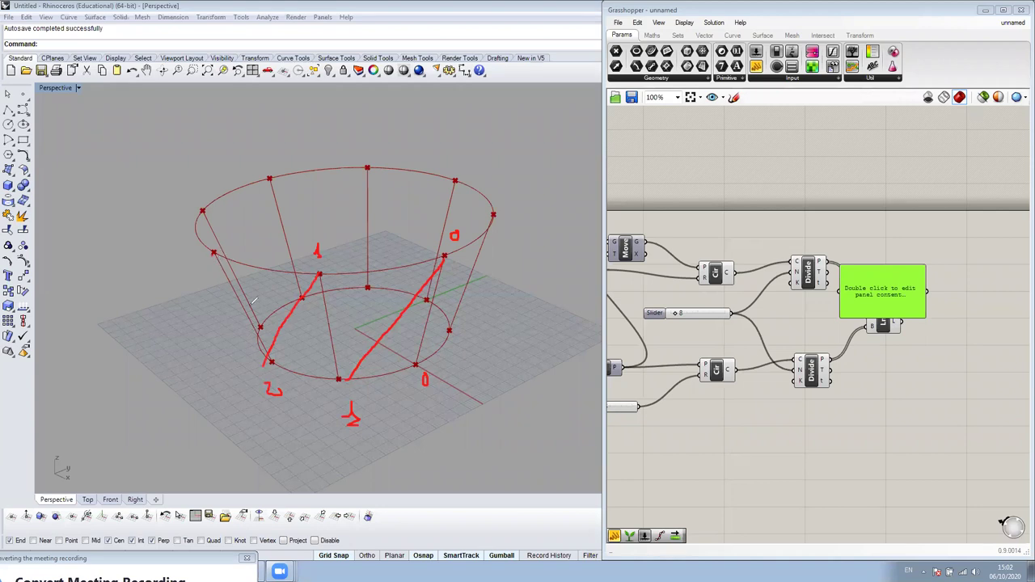
{"action": "left_click_drag", "start_coordinate": [213, 255], "coordinate": [259, 326]}
{"action": "left_click_drag", "start_coordinate": [269, 185], "coordinate": [365, 283]}
{"action": "left_click_drag", "start_coordinate": [369, 180], "coordinate": [428, 304]}
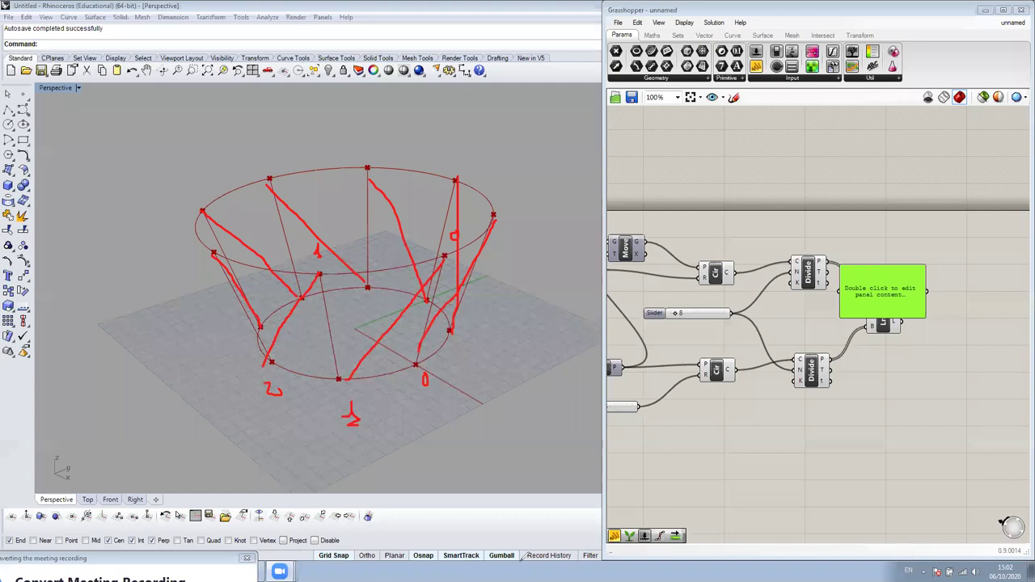
{"action": "key", "text": "ctrl+z"}
{"action": "key", "text": "ctrl+z"}
{"action": "key", "text": "ctrl+z"}
{"action": "key", "text": "ctrl+z"}
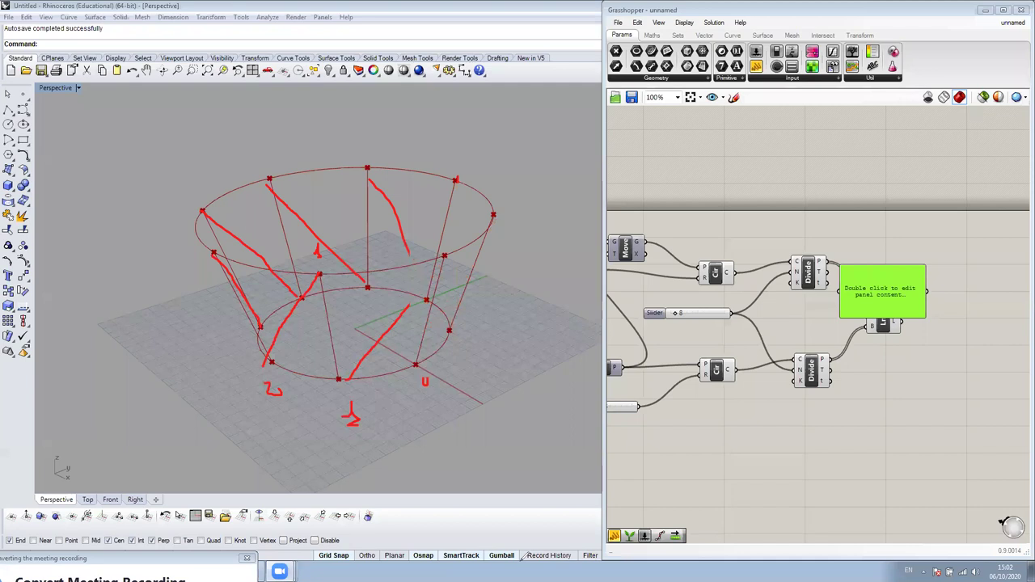
{"action": "key", "text": "ctrl+y"}
{"action": "key", "text": "ctrl+y"}
{"action": "key", "text": "ctrl+y"}
{"action": "key", "text": "ctrl+y"}
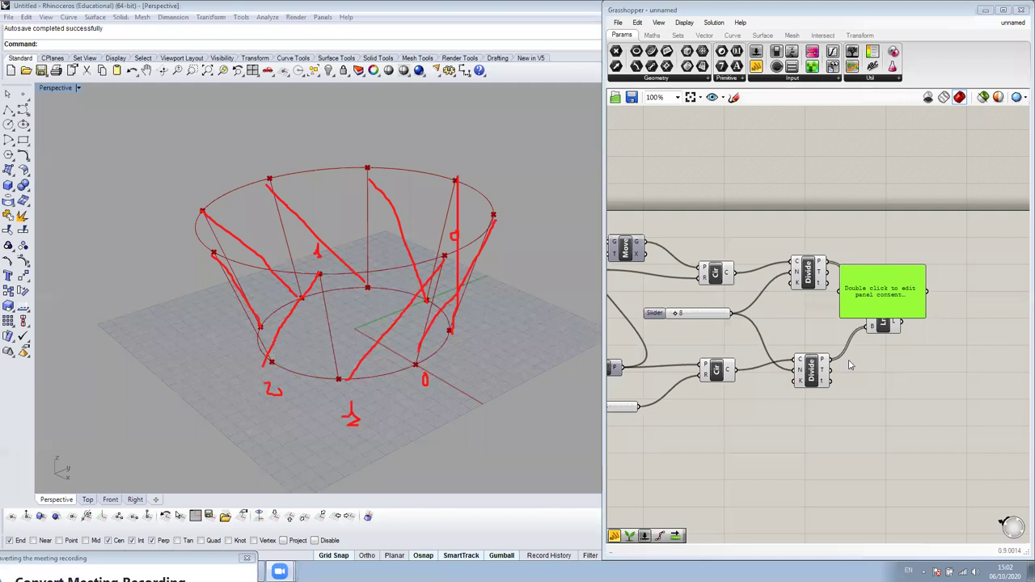
- Enlarge the empty panel beside the Line component and connect the upper Divide component's points output to it
{"action": "scroll", "coordinate": [869, 263], "scroll_direction": "up", "scroll_amount": 2}
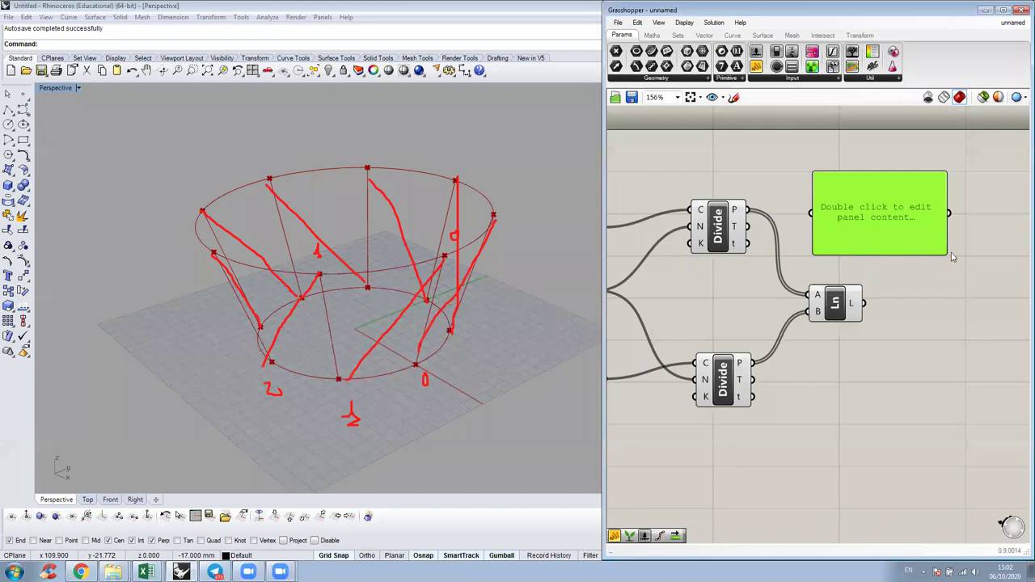
{"action": "left_click_drag", "start_coordinate": [948, 255], "coordinate": [1012, 362]}
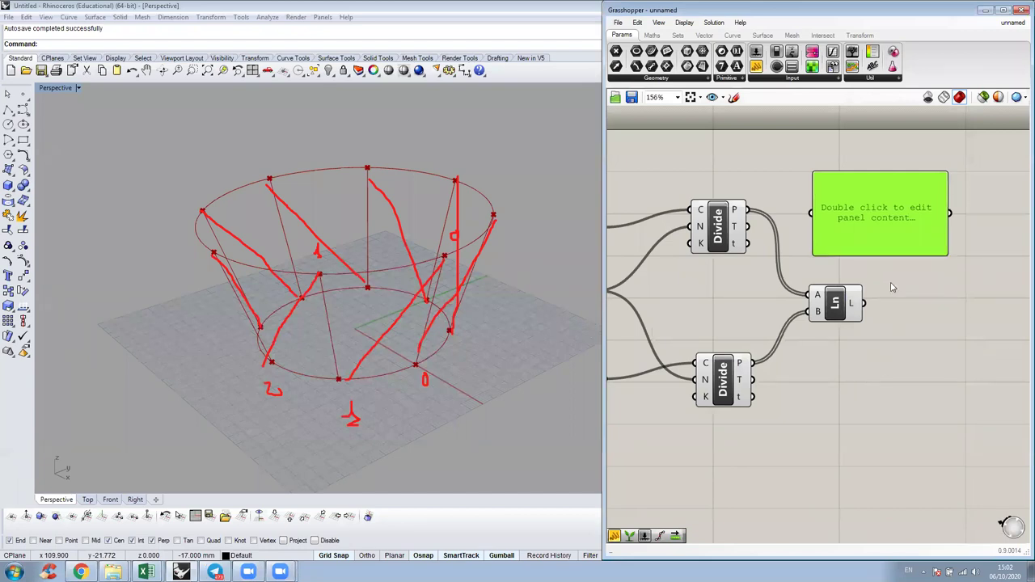
{"action": "left_click_drag", "start_coordinate": [757, 226], "coordinate": [838, 262]}
{"action": "right_click_drag", "start_coordinate": [899, 270], "coordinate": [845, 224]}
- Duplicate the panel below the original and connect the lower Divide component's points output to the copy
{"action": "left_click_drag", "start_coordinate": [853, 288], "coordinate": [844, 469], "text": "alt"}
{"action": "left_click_drag", "start_coordinate": [709, 332], "coordinate": [780, 459]}
{"action": "right_click_drag", "start_coordinate": [772, 470], "coordinate": [770, 432]}
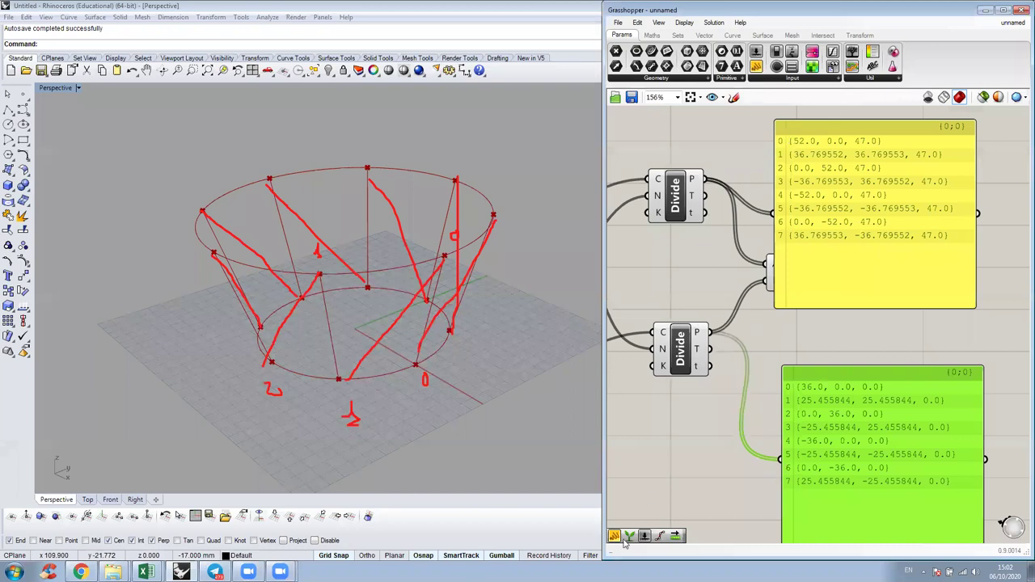
{"action": "right_click_drag", "start_coordinate": [623, 543], "coordinate": [626, 535]}
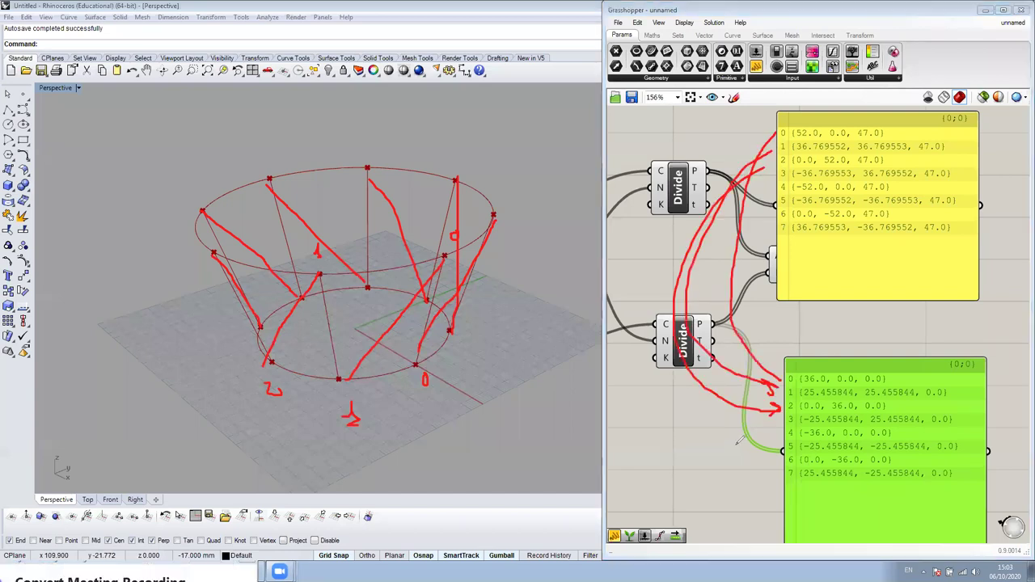
{"action": "mouse_move", "coordinate": [777, 130]}
{"action": "left_mouse_down"}
{"action": "mouse_move", "coordinate": [733, 224]}
{"action": "mouse_move", "coordinate": [749, 353]}
{"action": "mouse_move", "coordinate": [774, 387]}
{"action": "left_mouse_up"}
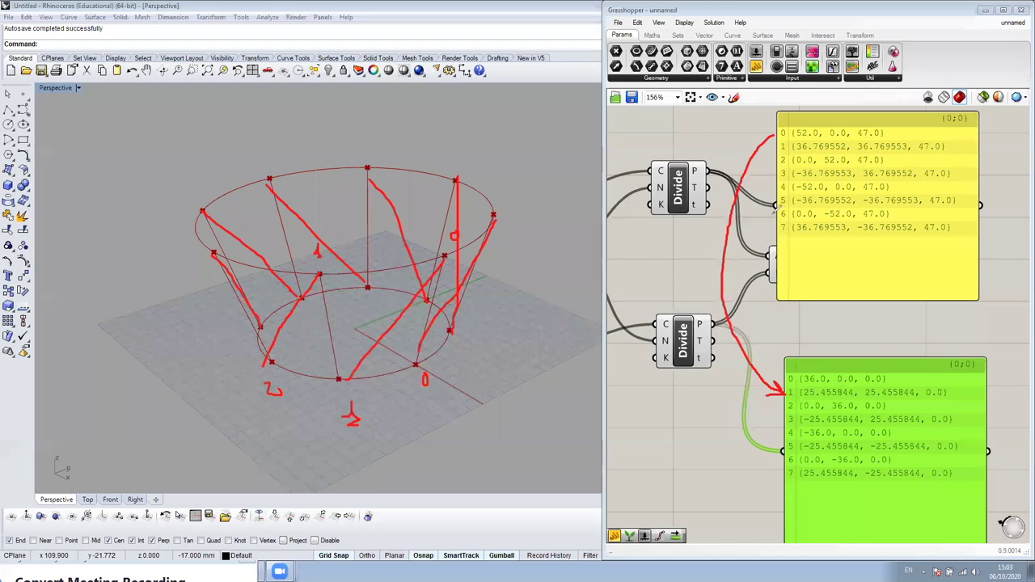
{"action": "left_click_drag", "start_coordinate": [773, 208], "coordinate": [783, 402]}
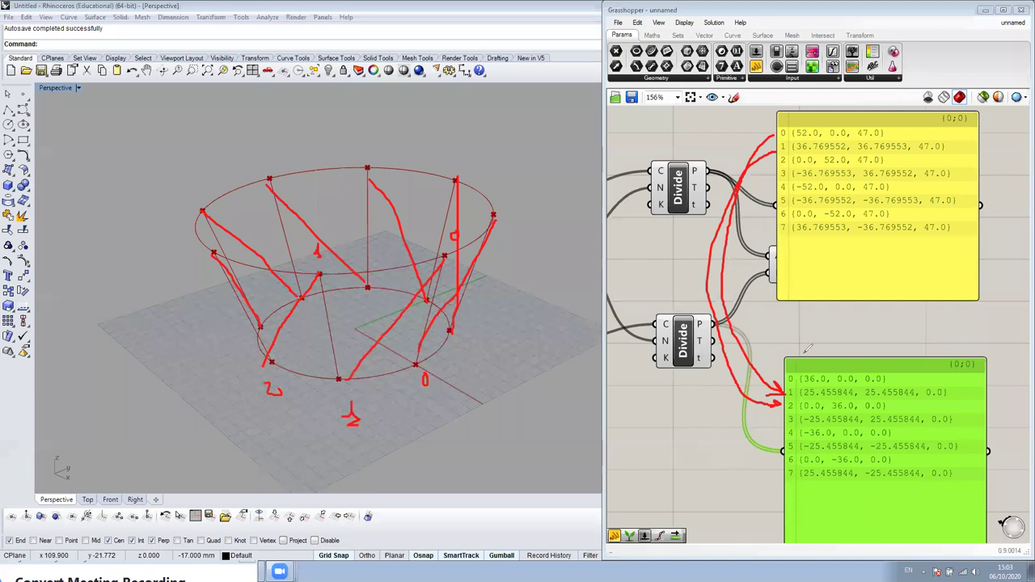
{"action": "left_click_drag", "start_coordinate": [850, 393], "coordinate": [885, 361]}
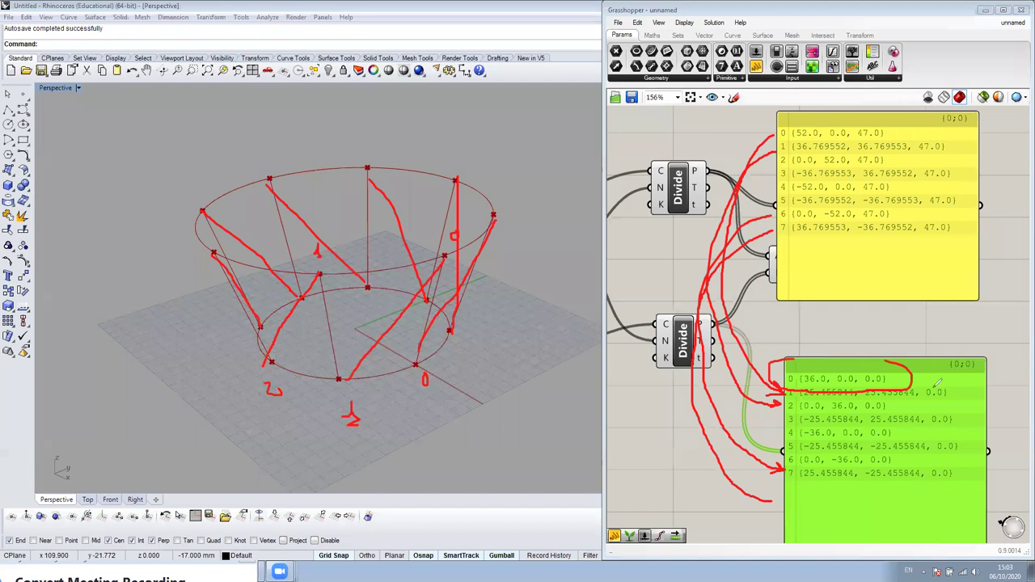
{"action": "left_click_drag", "start_coordinate": [910, 489], "coordinate": [811, 363]}
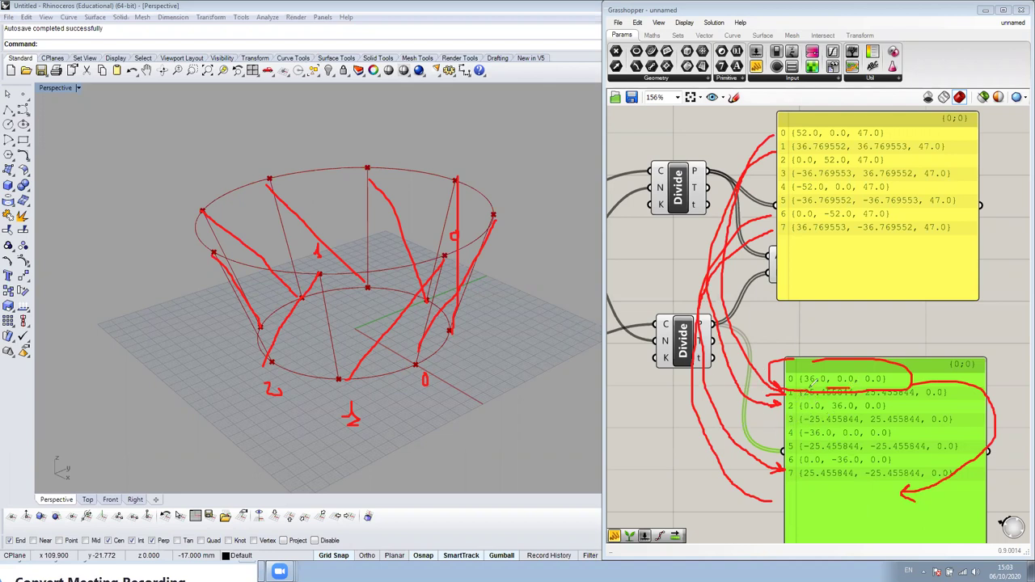
{"action": "key", "text": "ctrl+z"}
{"action": "key", "text": "ctrl+z"}
{"action": "mouse_move", "coordinate": [805, 386]}
{"action": "left_mouse_down"}
{"action": "mouse_move", "coordinate": [778, 387]}
{"action": "mouse_move", "coordinate": [788, 482]}
{"action": "mouse_move", "coordinate": [979, 482]}
{"action": "mouse_move", "coordinate": [977, 425]}
{"action": "mouse_move", "coordinate": [922, 387]}
{"action": "mouse_move", "coordinate": [806, 387]}
{"action": "left_mouse_up"}
{"action": "mouse_move", "coordinate": [952, 380]}
{"action": "left_mouse_down"}
{"action": "mouse_move", "coordinate": [951, 362]}
{"action": "mouse_move", "coordinate": [961, 373]}
{"action": "left_mouse_up"}
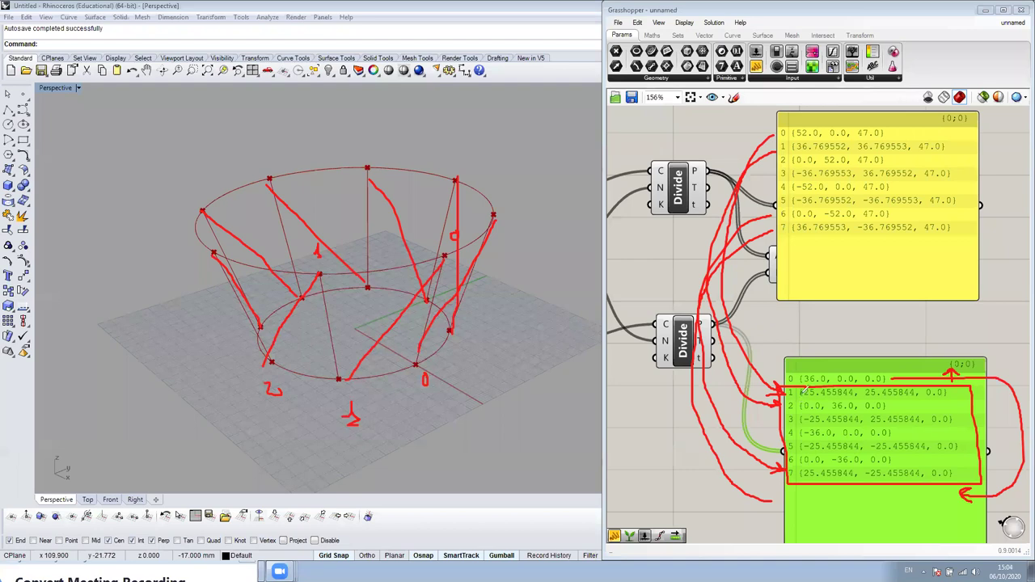
{"action": "left_click_drag", "start_coordinate": [800, 384], "coordinate": [800, 428]}
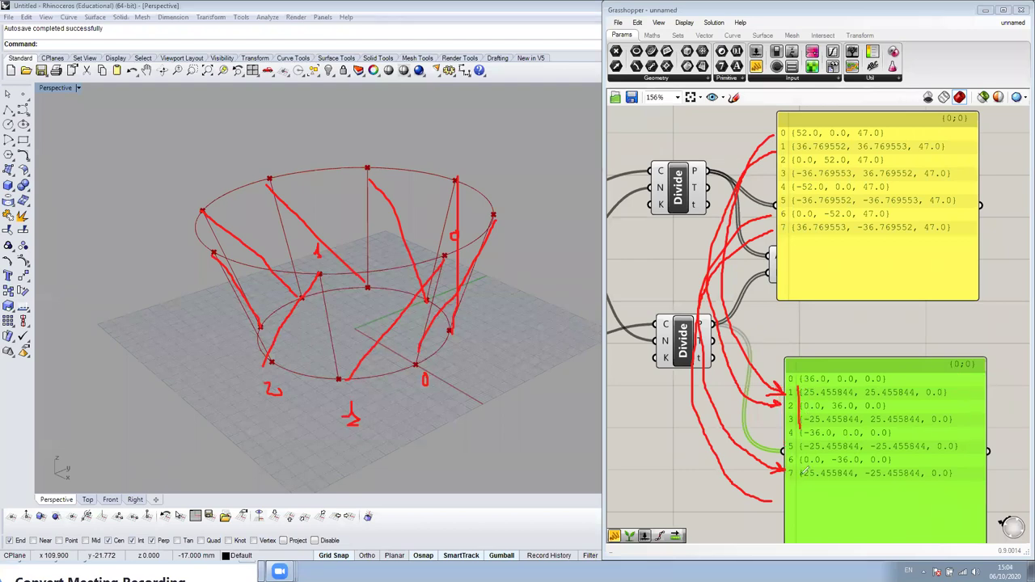
{"action": "left_click_drag", "start_coordinate": [970, 392], "coordinate": [800, 394]}
{"action": "mouse_move", "coordinate": [914, 380]}
{"action": "left_mouse_down"}
{"action": "mouse_move", "coordinate": [905, 384]}
{"action": "mouse_move", "coordinate": [921, 379]}
{"action": "left_mouse_up"}
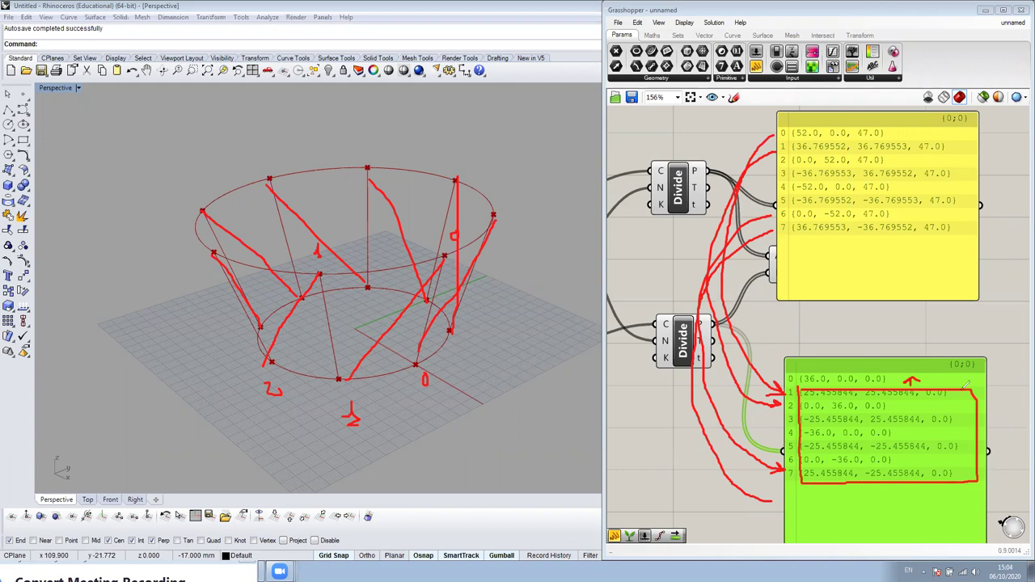
{"action": "mouse_move", "coordinate": [896, 373]}
{"action": "left_mouse_down"}
{"action": "mouse_move", "coordinate": [906, 350]}
{"action": "mouse_move", "coordinate": [1020, 467]}
{"action": "mouse_move", "coordinate": [849, 501]}
{"action": "mouse_move", "coordinate": [811, 486]}
{"action": "mouse_move", "coordinate": [821, 496]}
{"action": "left_mouse_up"}
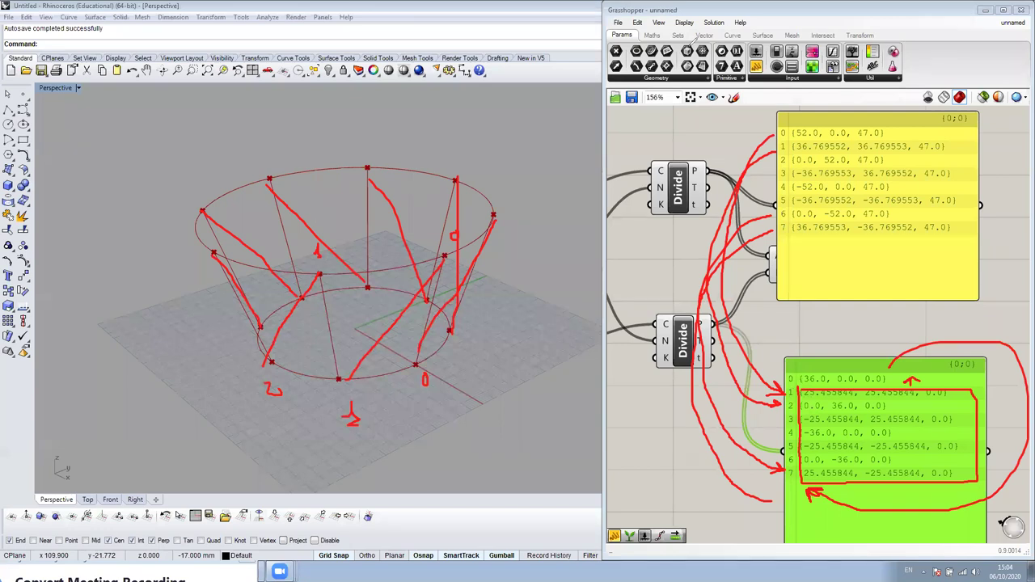
- Add a Shift List component fed by the lower Divide's points and display its output list in another panel
{"action": "left_click", "coordinate": [664, 32]}
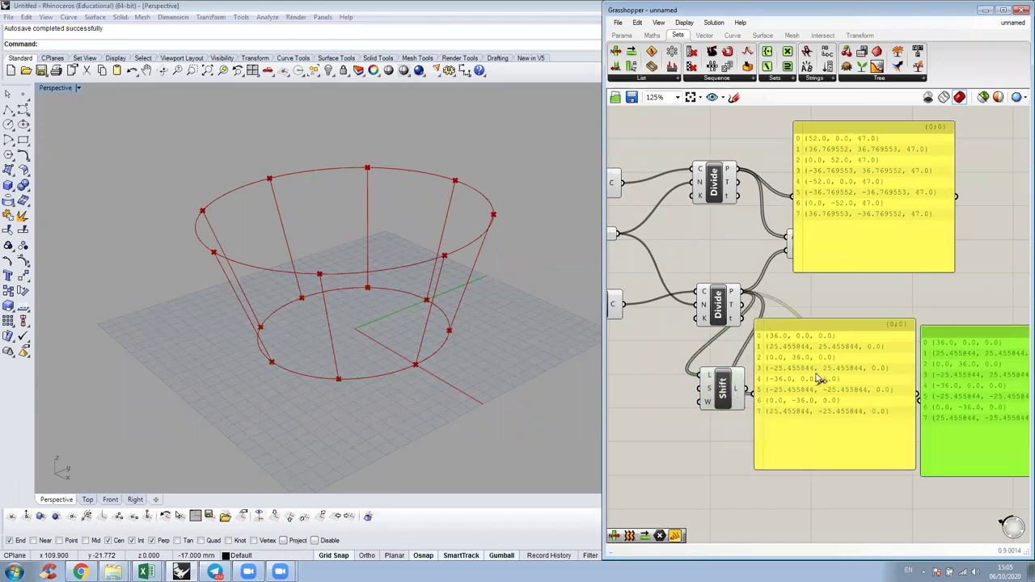
{"action": "right_click_drag", "start_coordinate": [806, 396], "coordinate": [760, 401]}
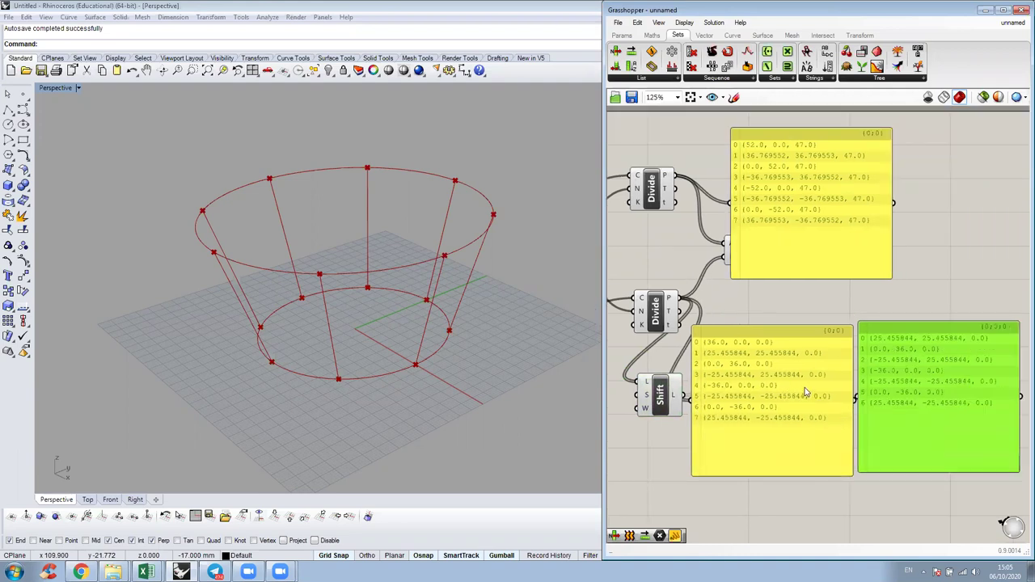
{"action": "scroll", "coordinate": [829, 407], "scroll_direction": "up", "scroll_amount": 1}
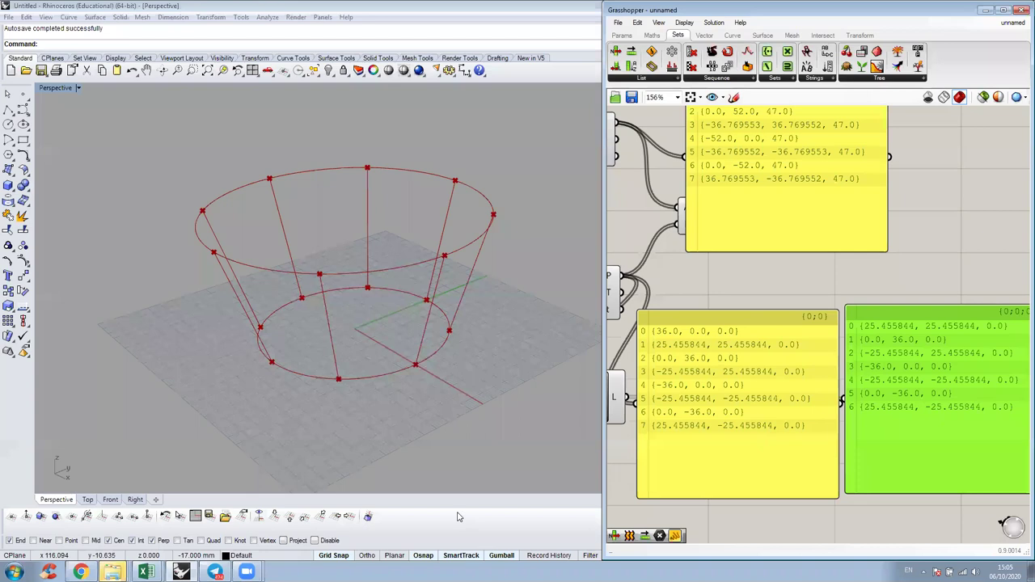
{"action": "mouse_move", "coordinate": [817, 346]}
{"action": "left_mouse_down"}
{"action": "mouse_move", "coordinate": [843, 328]}
{"action": "mouse_move", "coordinate": [847, 356]}
{"action": "left_mouse_up"}
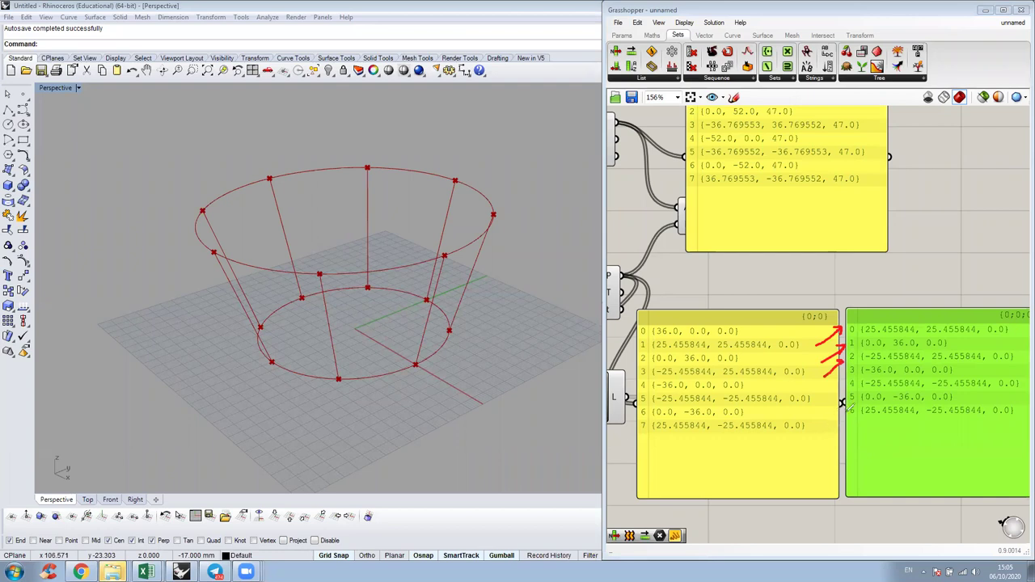
{"action": "mouse_move", "coordinate": [759, 334]}
{"action": "left_mouse_down"}
{"action": "mouse_move", "coordinate": [763, 321]}
{"action": "mouse_move", "coordinate": [630, 321]}
{"action": "left_mouse_up"}
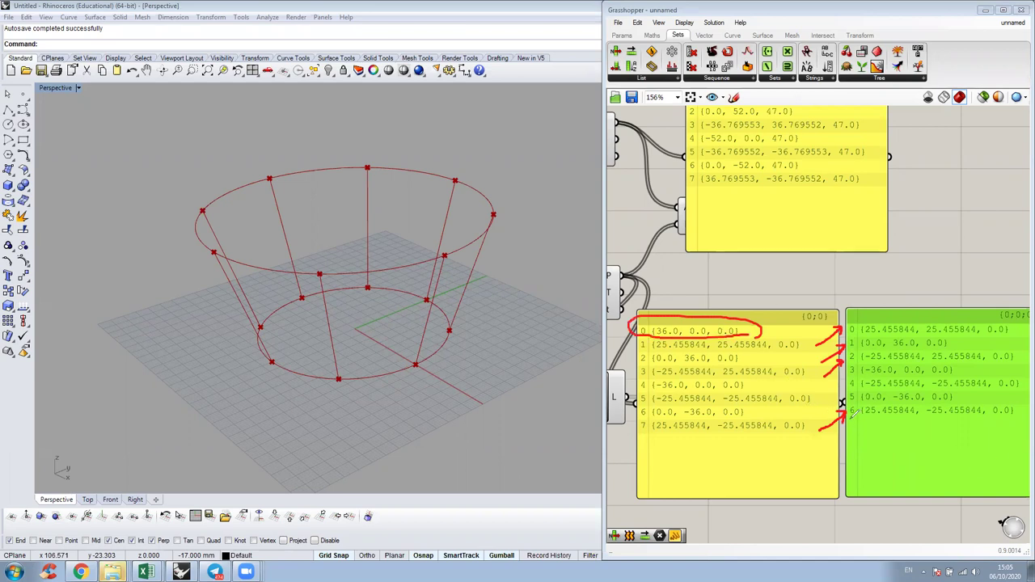
{"action": "left_click_drag", "start_coordinate": [768, 328], "coordinate": [861, 428]}
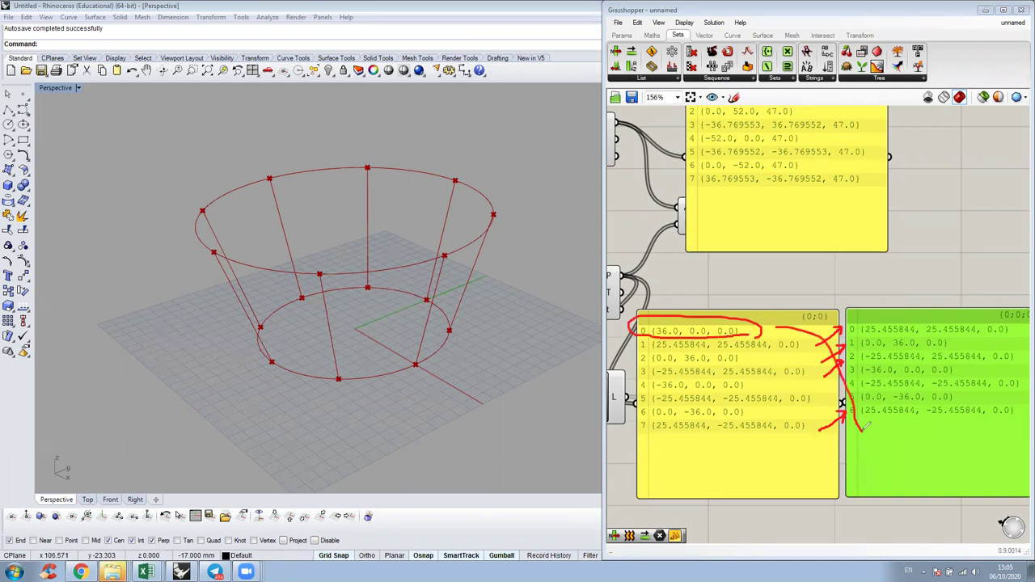
{"action": "left_click_drag", "start_coordinate": [853, 427], "coordinate": [869, 430]}
{"action": "key", "text": "Escape"}
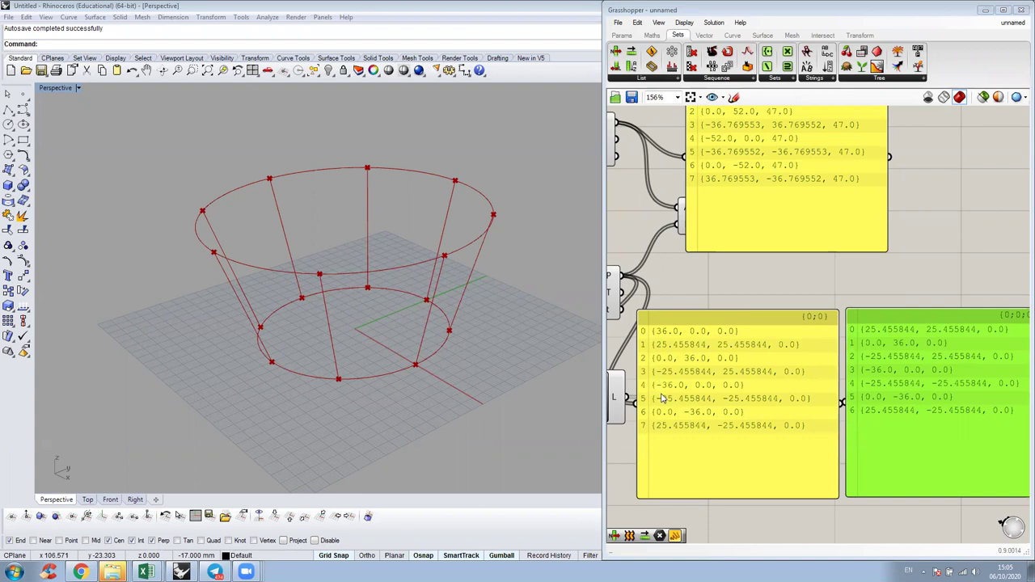
- Set the Shift List component's Wrap input to True
{"action": "right_click_drag", "start_coordinate": [660, 398], "coordinate": [739, 379]}
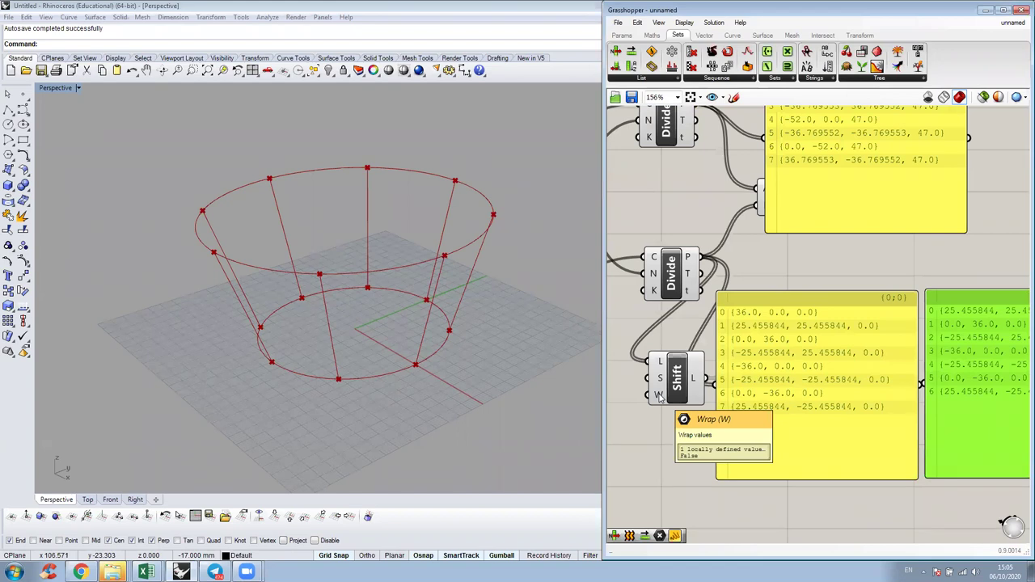
{"action": "right_click", "coordinate": [659, 395]}
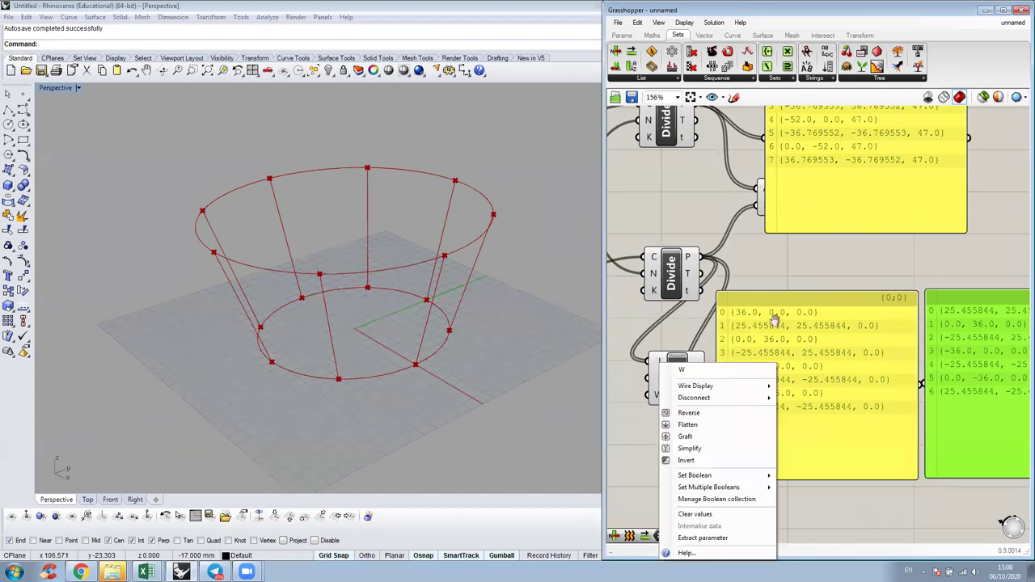
{"action": "left_click", "coordinate": [628, 401]}
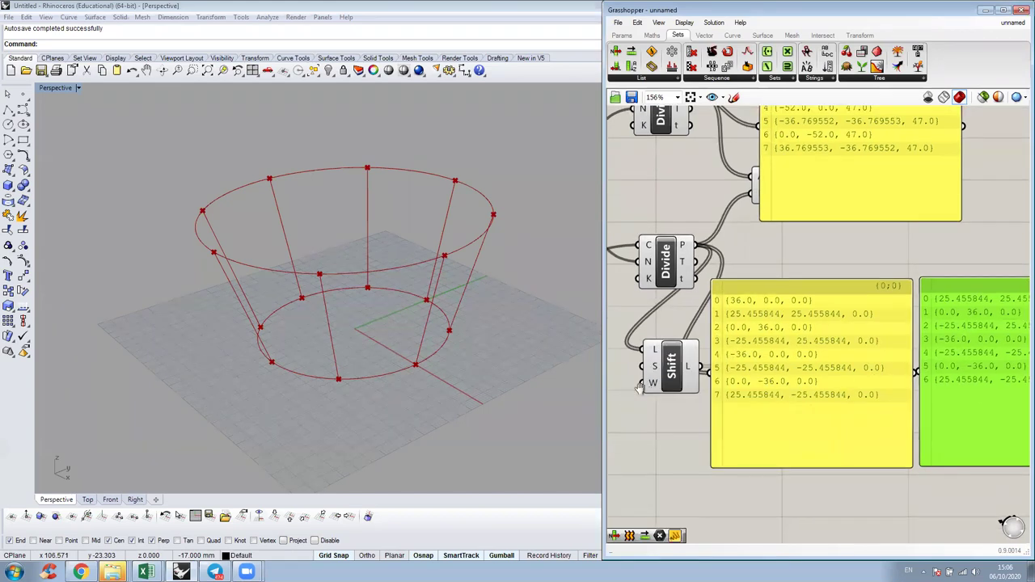
{"action": "right_click_drag", "start_coordinate": [1027, 346], "coordinate": [1009, 348]}
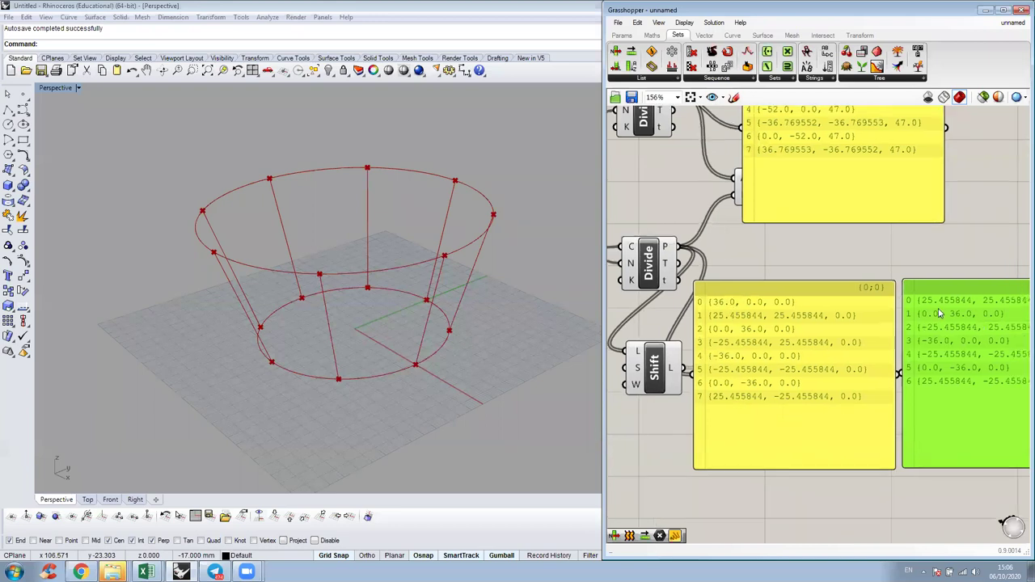
{"action": "right_click", "coordinate": [633, 385]}
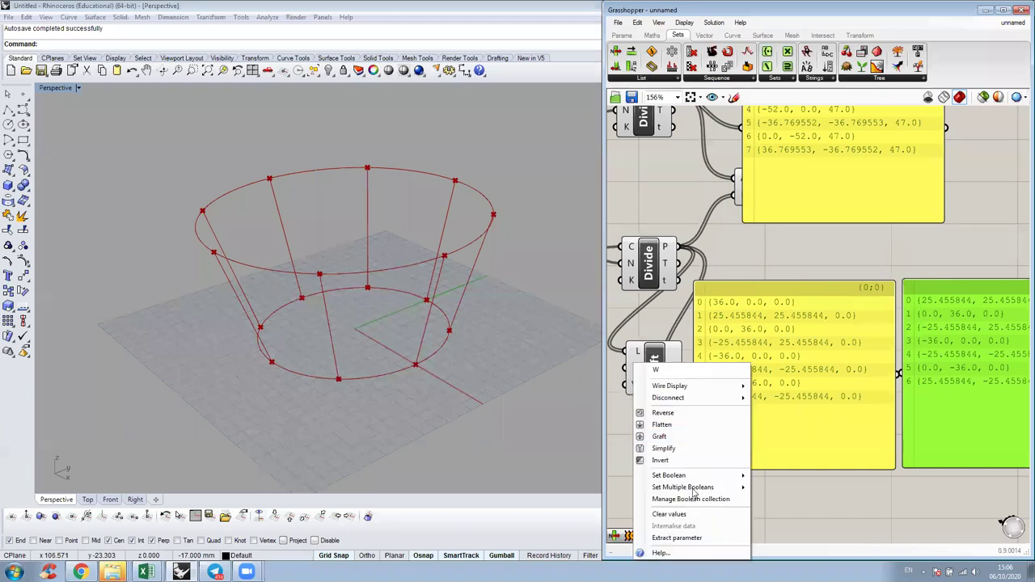
{"action": "mouse_move", "coordinate": [781, 488]}
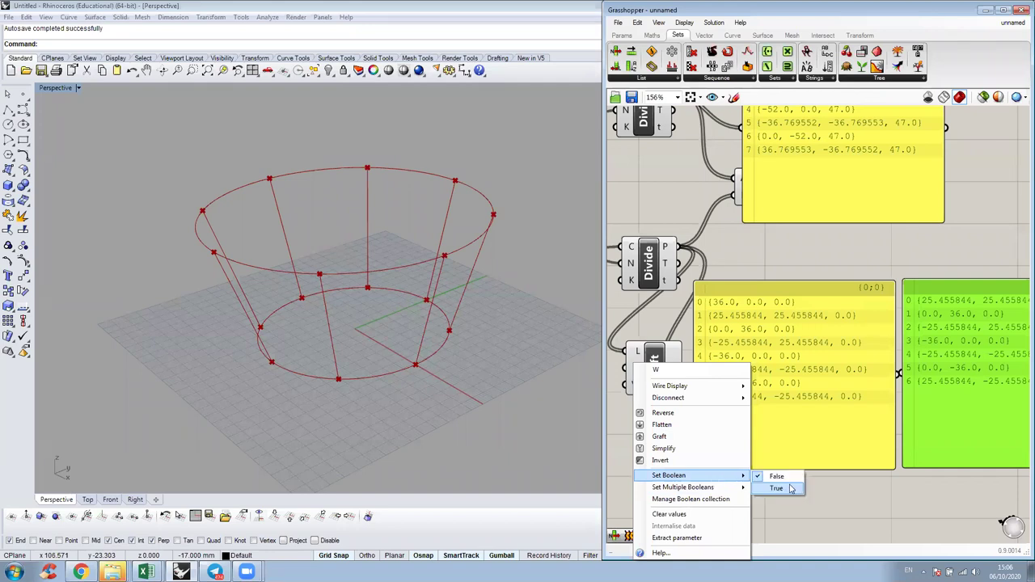
{"action": "left_click", "coordinate": [792, 489]}
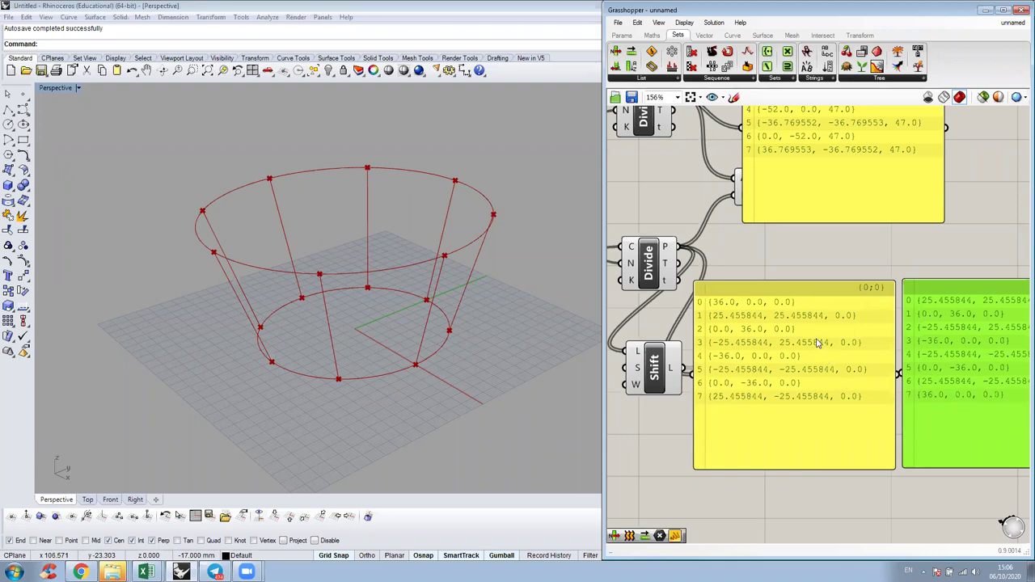
- Move the upper points panel clear of the Line component and connect the Shift List output to the Line's B input
{"action": "left_click_drag", "start_coordinate": [655, 382], "coordinate": [650, 365]}
{"action": "right_click_drag", "start_coordinate": [654, 419], "coordinate": [682, 460]}
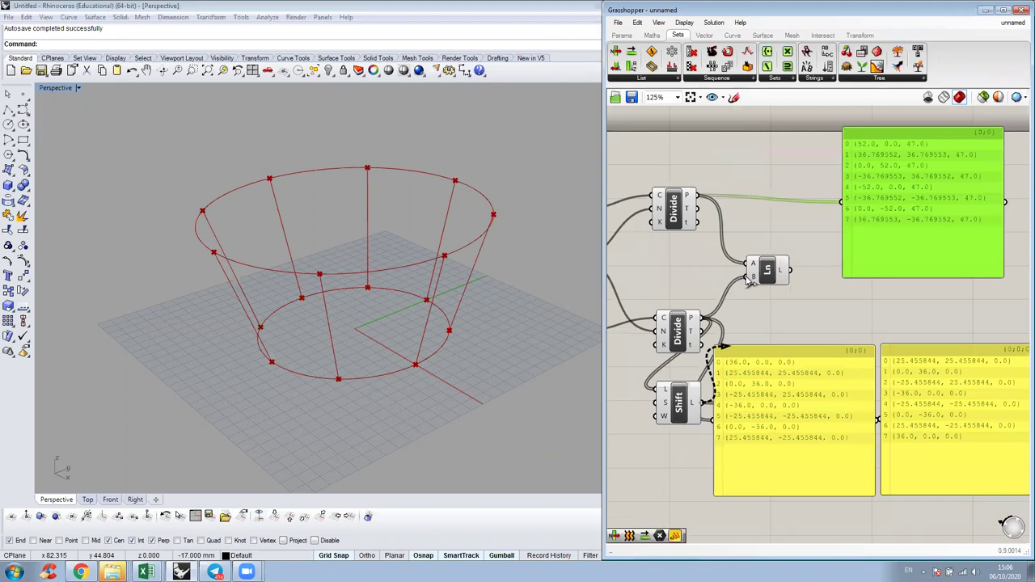
{"action": "left_click_drag", "start_coordinate": [750, 281], "coordinate": [749, 277]}
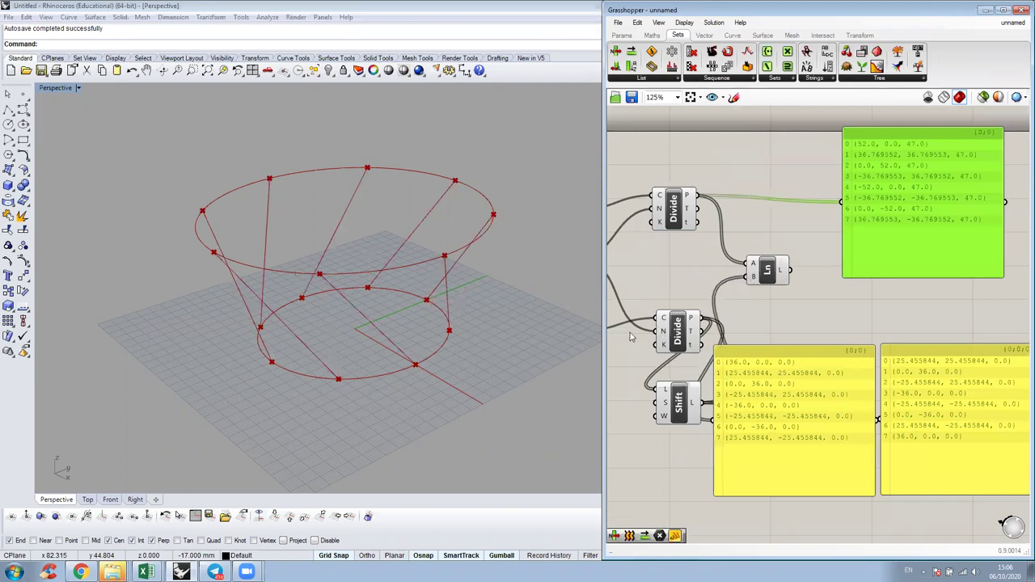
- Duplicate the division-count slider below the lower circle and connect the copy to the Shift List's S input
{"action": "left_click_drag", "start_coordinate": [655, 348], "coordinate": [608, 350]}
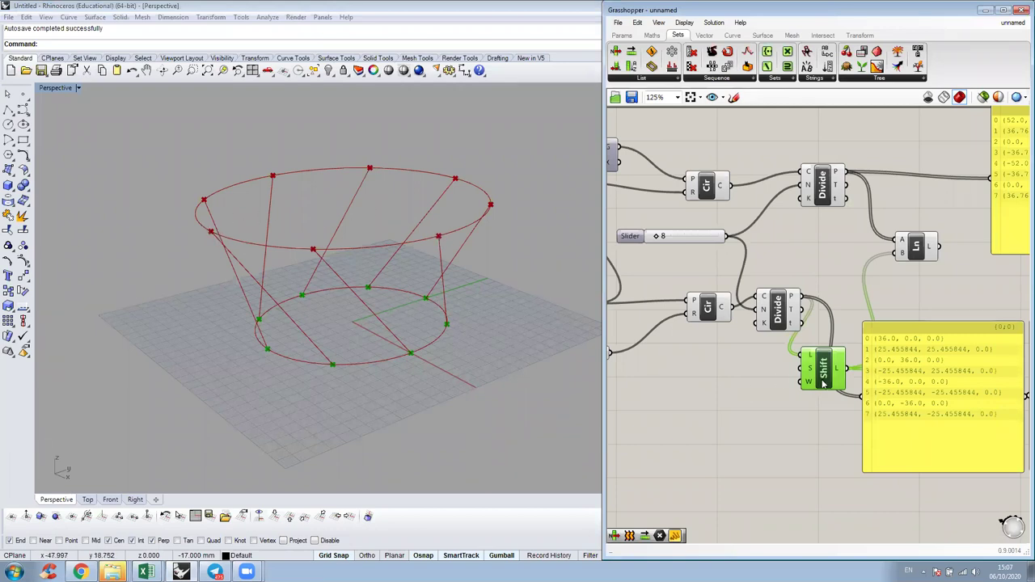
{"action": "scroll", "coordinate": [879, 361], "scroll_direction": "up", "scroll_amount": 3}
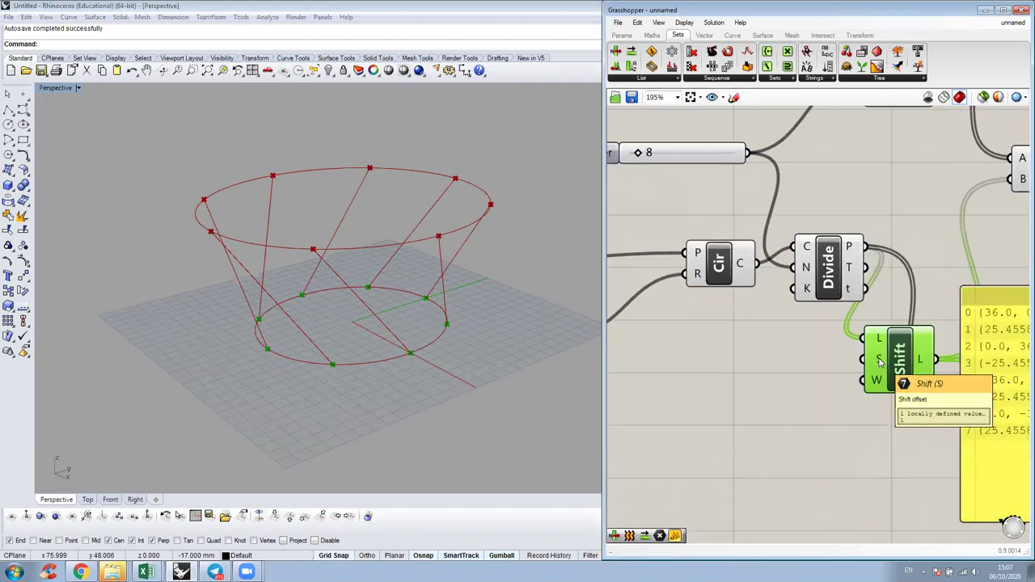
{"action": "double_click", "coordinate": [712, 382]}
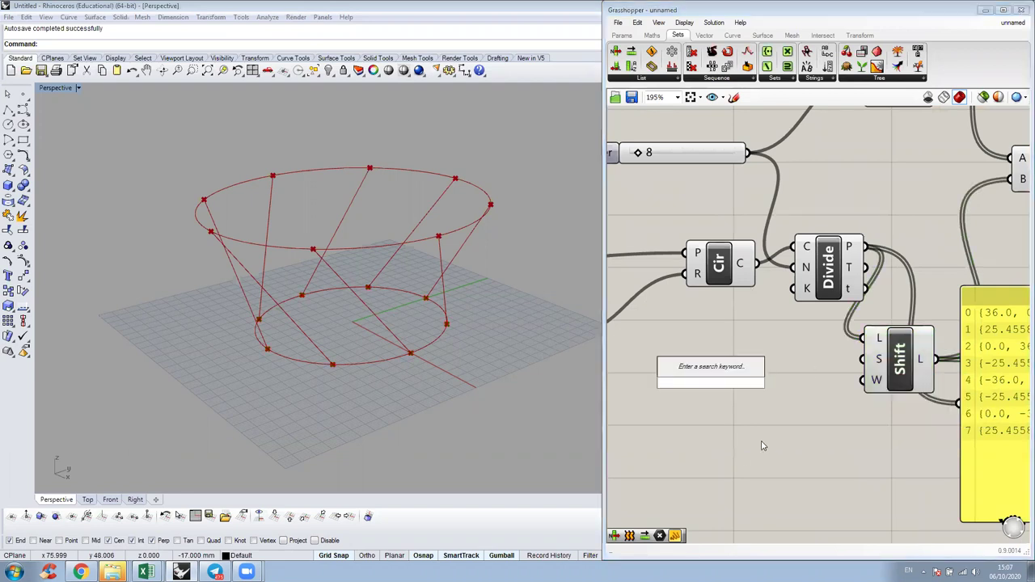
{"action": "left_click", "coordinate": [679, 155]}
{"action": "key", "text": "ctrl+v"}
{"action": "left_click", "coordinate": [699, 229]}
{"action": "left_click_drag", "start_coordinate": [684, 177], "coordinate": [661, 392]}
{"action": "right_click_drag", "start_coordinate": [806, 417], "coordinate": [743, 419]}
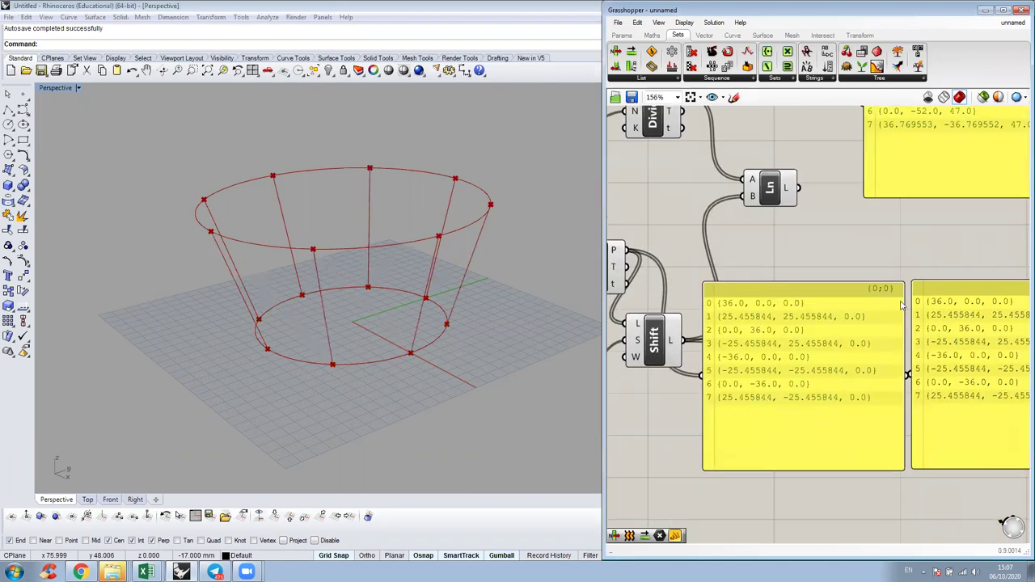
{"action": "left_click", "coordinate": [826, 325]}
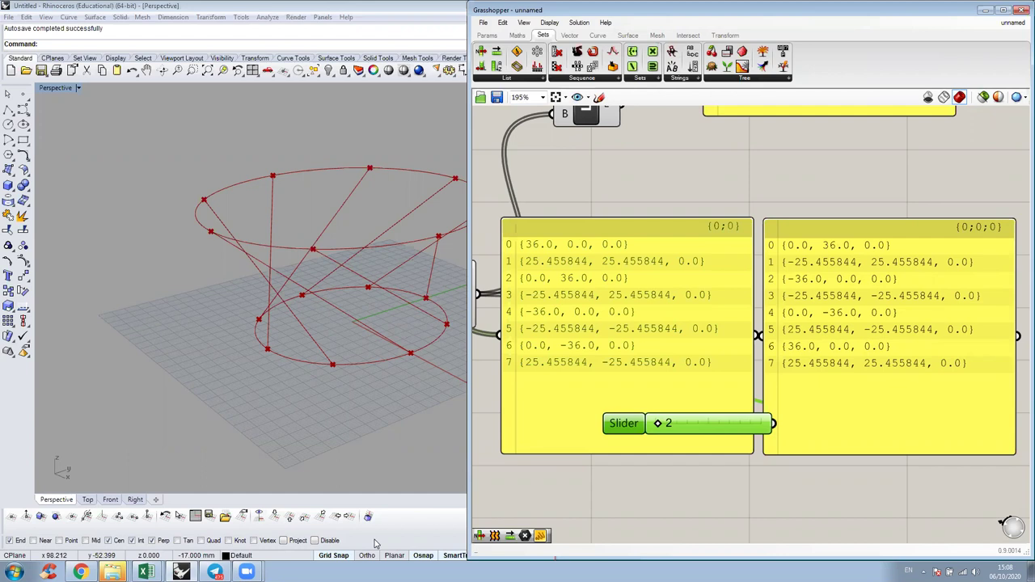
- Mark in red freehand how the first two points move to the list's end in the shifted panel, and circle the slider value 2
{"action": "mouse_move", "coordinate": [765, 333]}
{"action": "left_mouse_down"}
{"action": "mouse_move", "coordinate": [999, 314]}
{"action": "mouse_move", "coordinate": [829, 218]}
{"action": "mouse_move", "coordinate": [780, 223]}
{"action": "mouse_move", "coordinate": [777, 305]}
{"action": "left_mouse_up"}
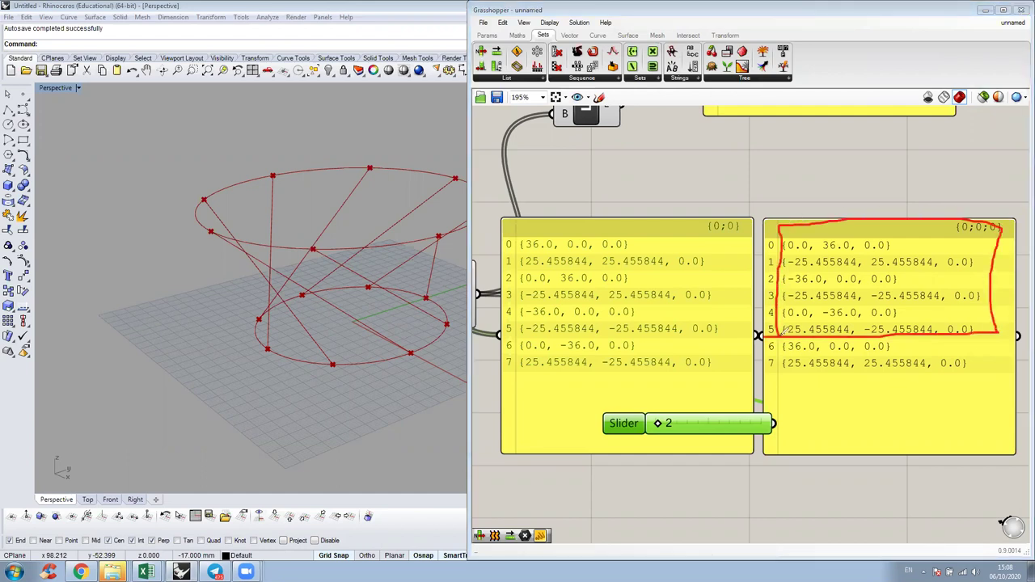
{"action": "left_click_drag", "start_coordinate": [518, 273], "coordinate": [613, 272]}
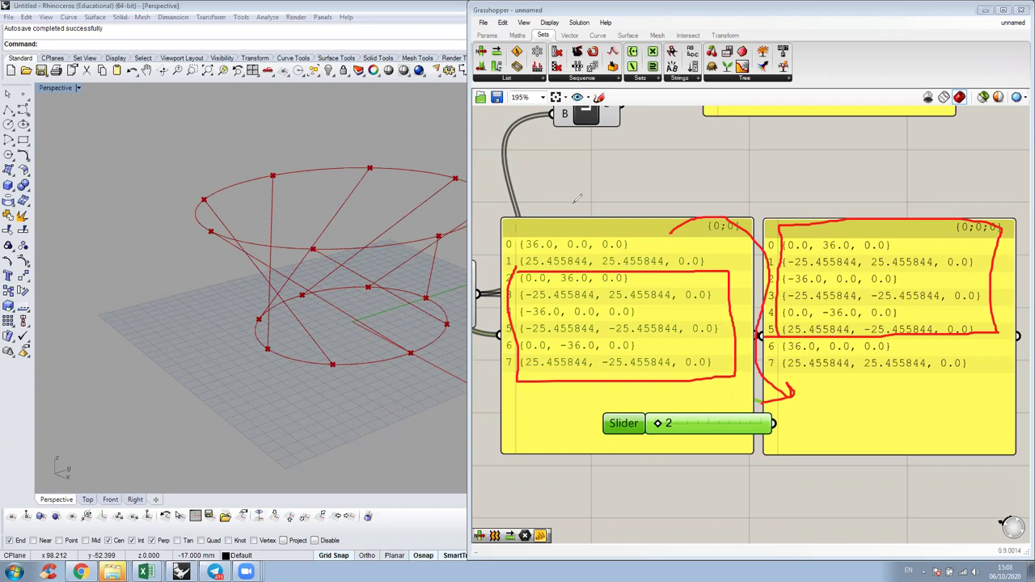
{"action": "mouse_move", "coordinate": [668, 234]}
{"action": "left_mouse_down"}
{"action": "mouse_move", "coordinate": [582, 229]}
{"action": "mouse_move", "coordinate": [511, 260]}
{"action": "mouse_move", "coordinate": [704, 274]}
{"action": "mouse_move", "coordinate": [727, 257]}
{"action": "left_mouse_up"}
{"action": "mouse_move", "coordinate": [781, 327]}
{"action": "left_mouse_down"}
{"action": "mouse_move", "coordinate": [759, 338]}
{"action": "mouse_move", "coordinate": [979, 394]}
{"action": "mouse_move", "coordinate": [873, 334]}
{"action": "mouse_move", "coordinate": [791, 331]}
{"action": "left_mouse_up"}
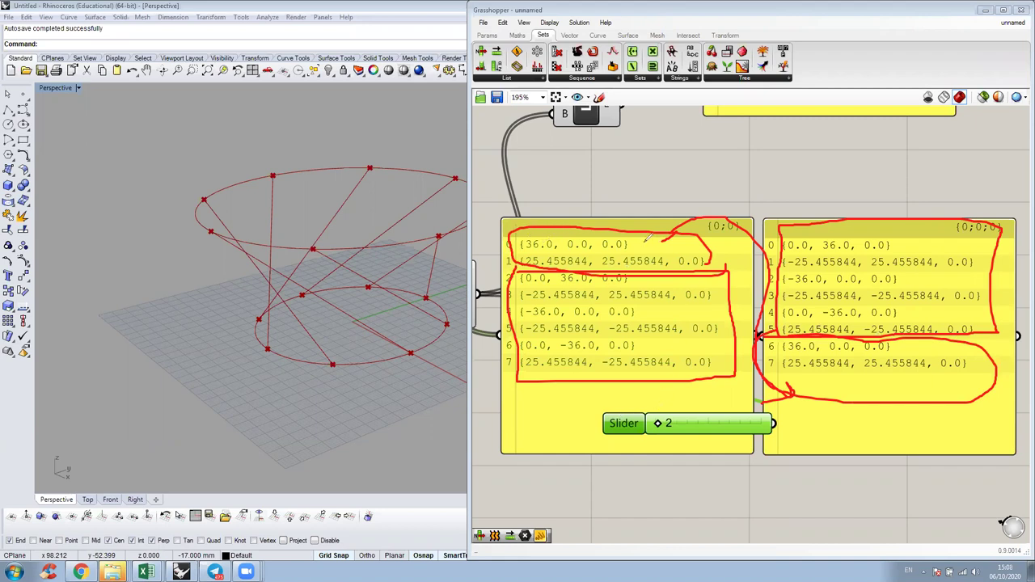
{"action": "mouse_move", "coordinate": [659, 407]}
{"action": "left_mouse_down"}
{"action": "mouse_move", "coordinate": [649, 436]}
{"action": "mouse_move", "coordinate": [687, 414]}
{"action": "mouse_move", "coordinate": [664, 406]}
{"action": "left_mouse_up"}
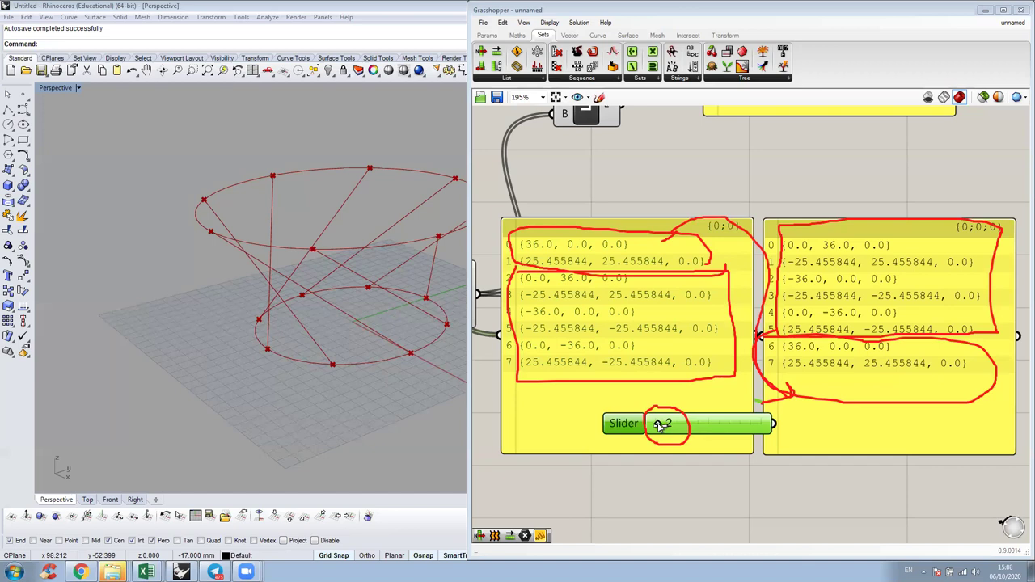
- Set the Shift List's offset slider to 27
{"action": "left_click_drag", "start_coordinate": [656, 425], "coordinate": [660, 426]}
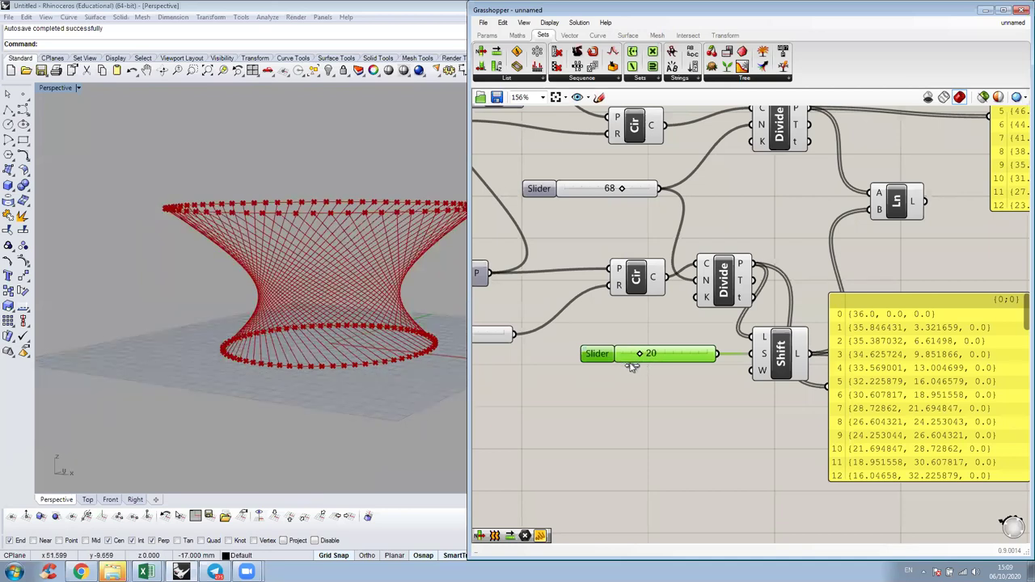
{"action": "left_click_drag", "start_coordinate": [639, 353], "coordinate": [645, 353]}
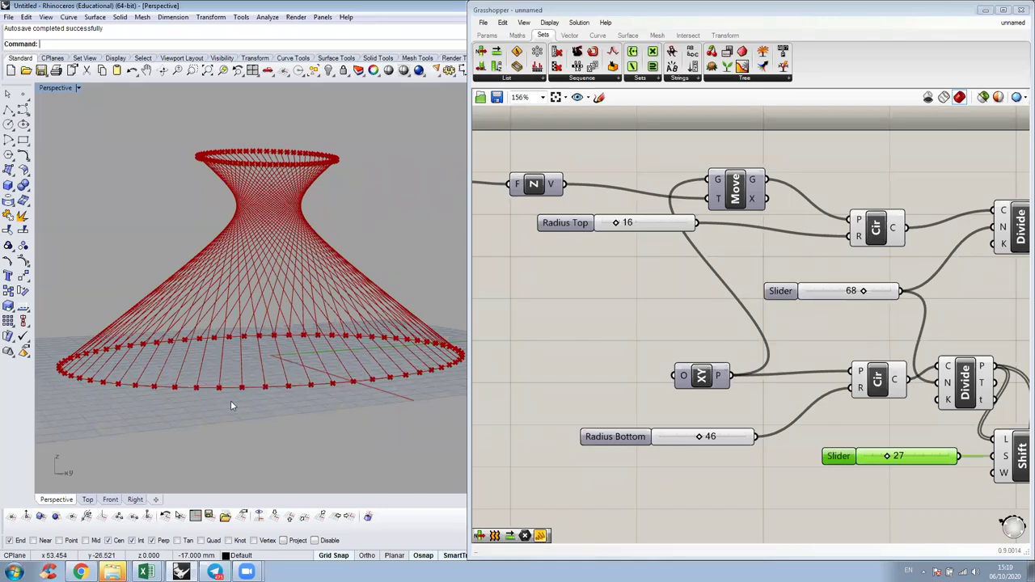
- Switch to Chrome and search in a new tab for images of Oscar Niemeyer's Cathedral of Brasília
{"action": "left_click", "coordinate": [81, 571]}
{"action": "key", "text": "alt+Tab"}
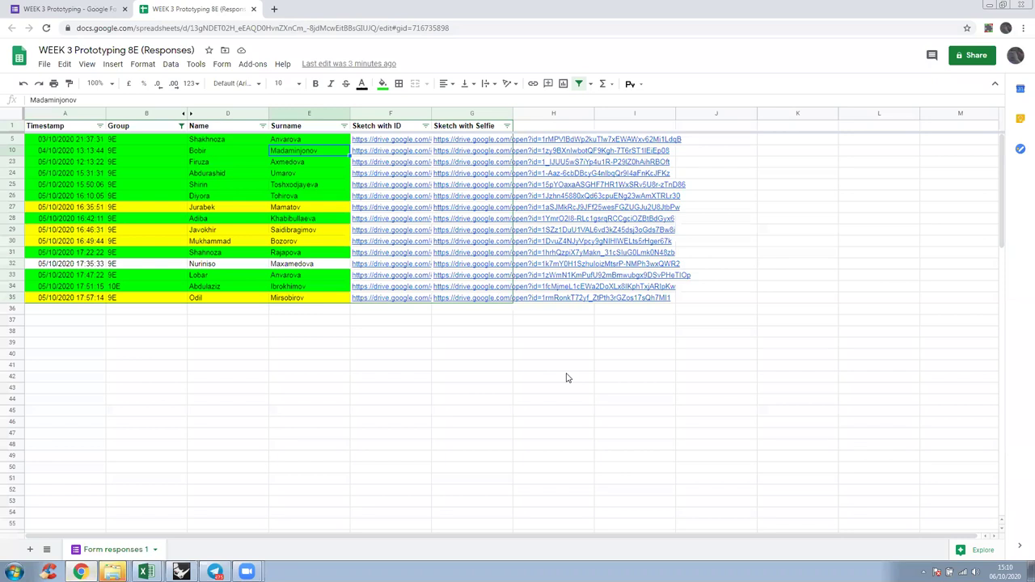
{"action": "key", "text": "ctrl+t"}
{"action": "type", "text": "oscar"}
{"action": "key", "text": "Return"}
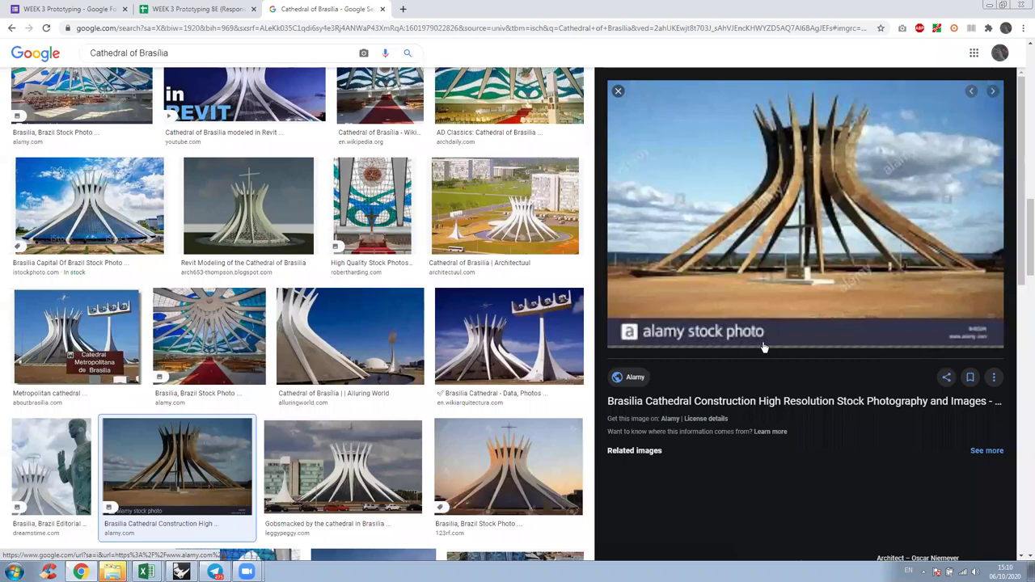
- Browse the Cathedral of Brasília photos for its hyperboloid shape and switch back to Rhino and Grasshopper
{"action": "scroll", "coordinate": [764, 346], "scroll_direction": "down", "scroll_amount": 3}
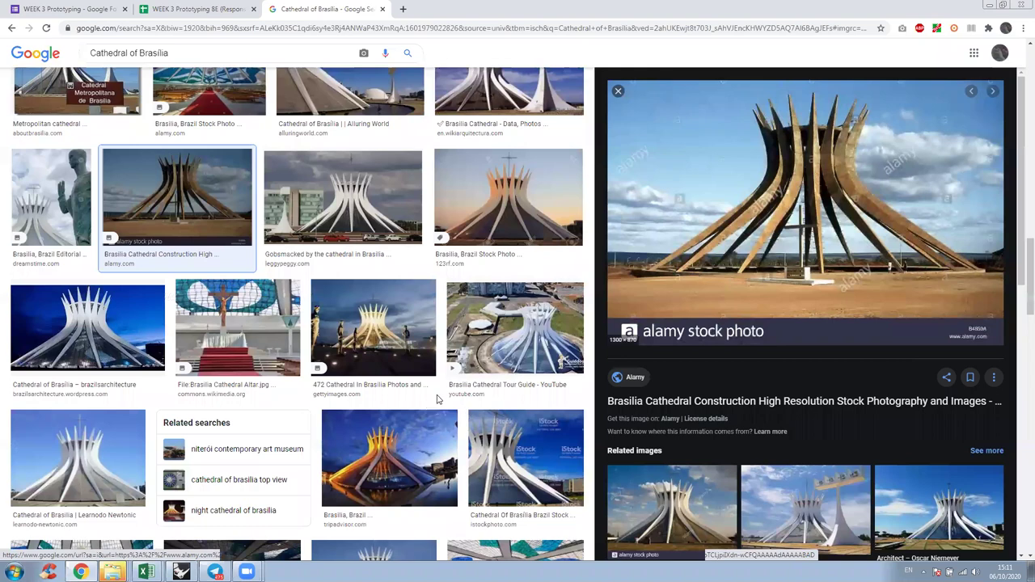
{"action": "scroll", "coordinate": [434, 390], "scroll_direction": "down", "scroll_amount": 5}
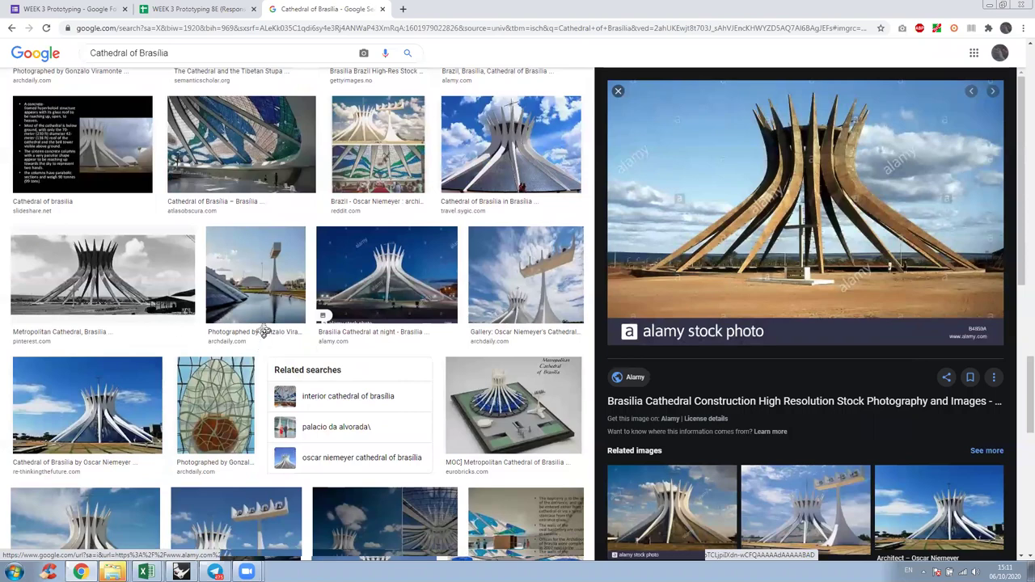
{"action": "key", "text": "alt+Tab"}
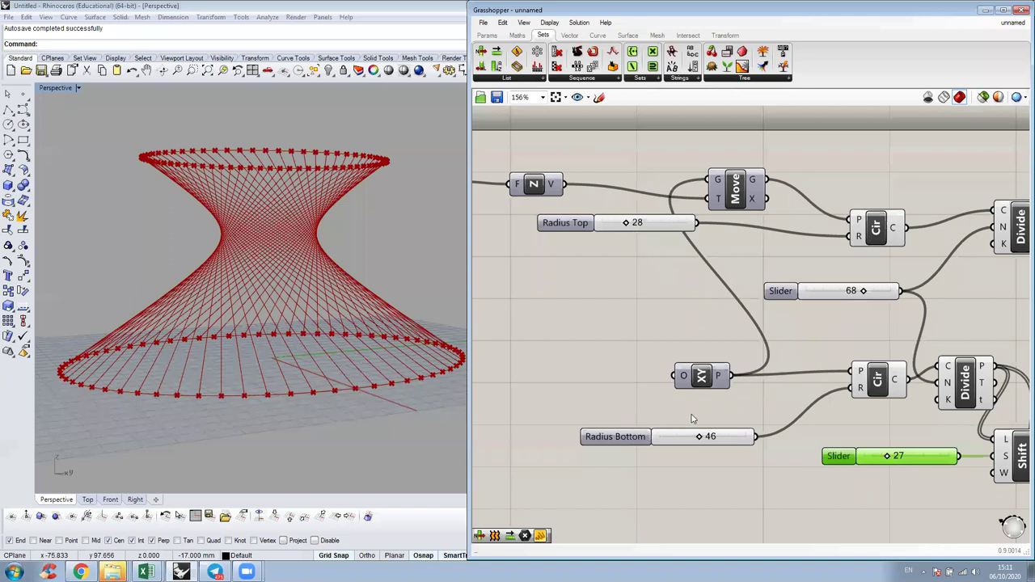
- Set the bottom circle's radius slider to 42 and the shared division-count slider to 64
{"action": "left_click_drag", "start_coordinate": [676, 414], "coordinate": [674, 415]}
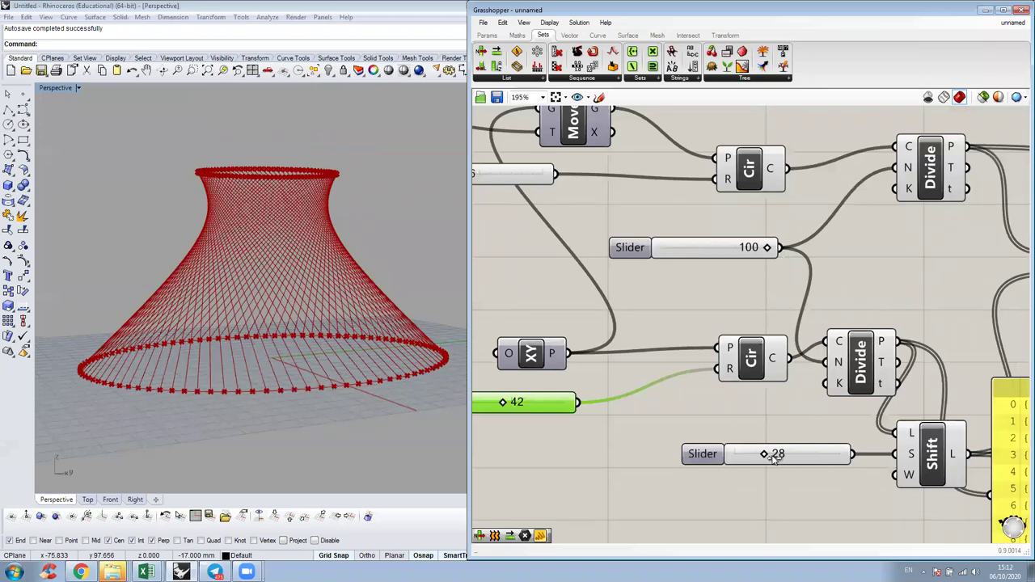
{"action": "mouse_move", "coordinate": [735, 244]}
{"action": "left_mouse_down"}
{"action": "mouse_move", "coordinate": [715, 245]}
{"action": "mouse_move", "coordinate": [730, 246]}
{"action": "left_mouse_up"}
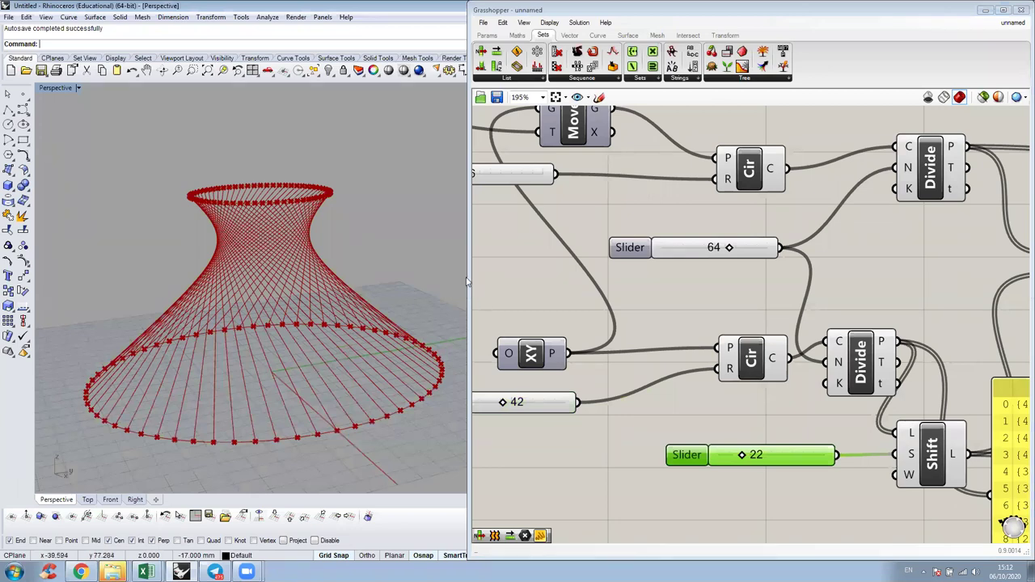
- Examine the lofted surface and its slanted lines between the two circles from the side and from above
{"action": "scroll", "coordinate": [707, 271], "scroll_direction": "down", "scroll_amount": 1}
{"action": "scroll", "coordinate": [707, 271], "scroll_direction": "down", "scroll_amount": 1}
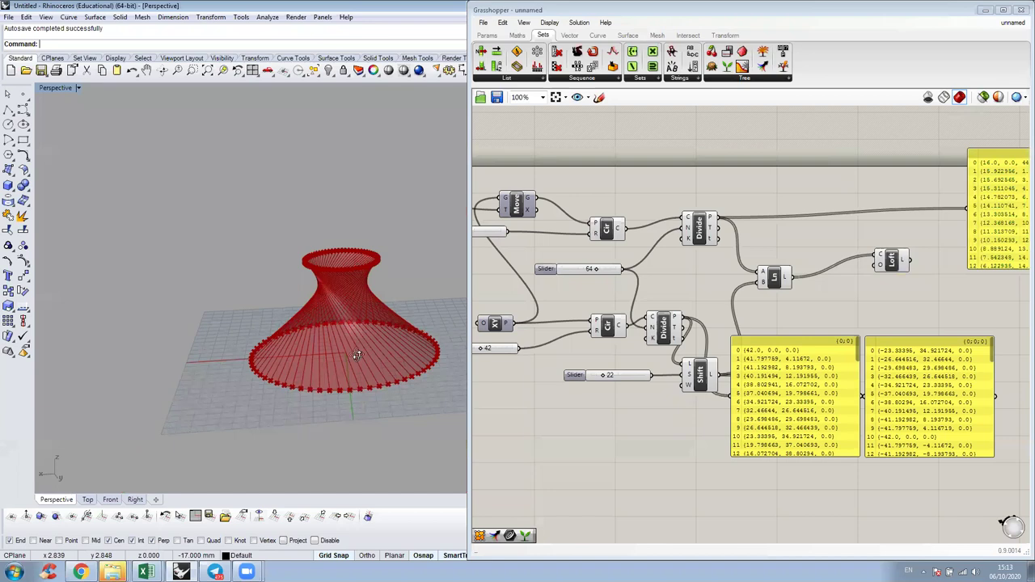
{"action": "right_click_drag", "start_coordinate": [339, 331], "coordinate": [348, 280]}
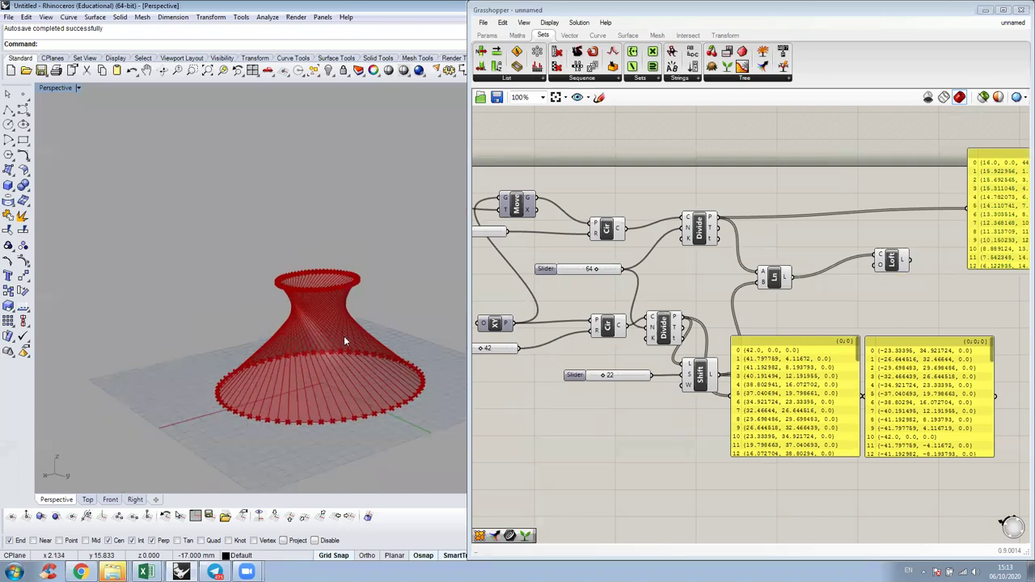
{"action": "scroll", "coordinate": [300, 346], "scroll_direction": "up", "scroll_amount": 5}
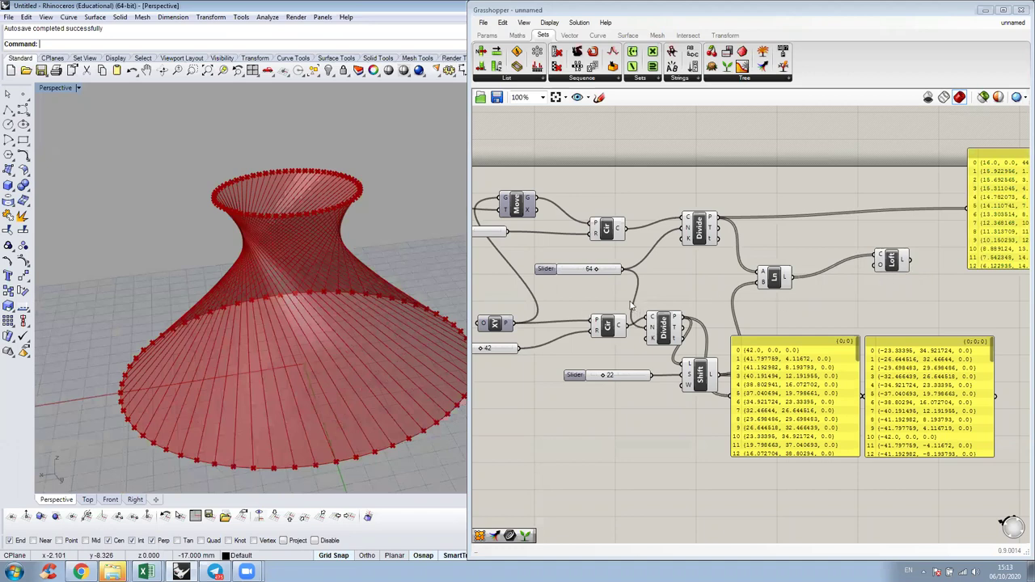
{"action": "scroll", "coordinate": [669, 283], "scroll_direction": "up", "scroll_amount": 2}
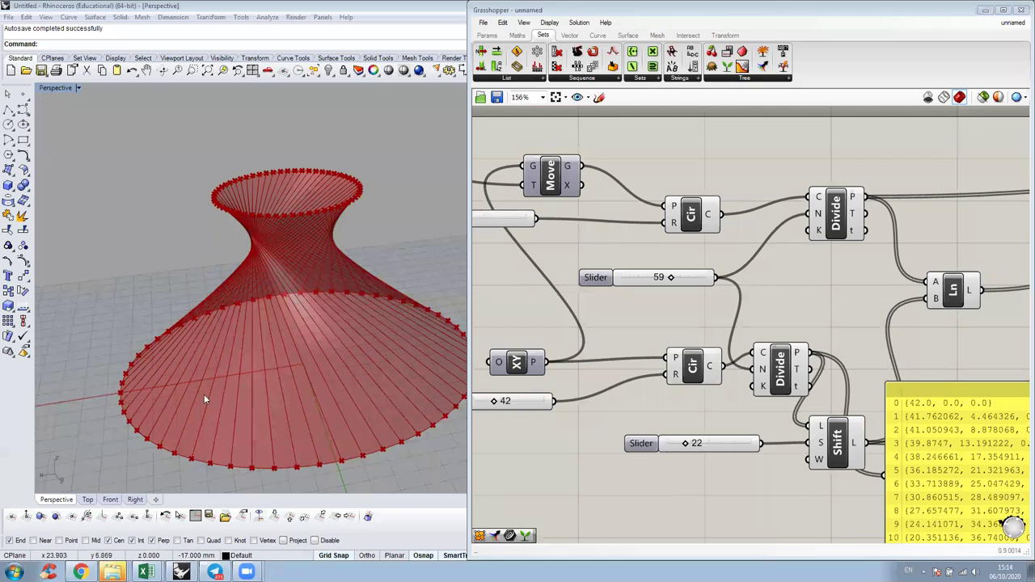
{"action": "right_click_drag", "start_coordinate": [232, 250], "coordinate": [282, 294]}
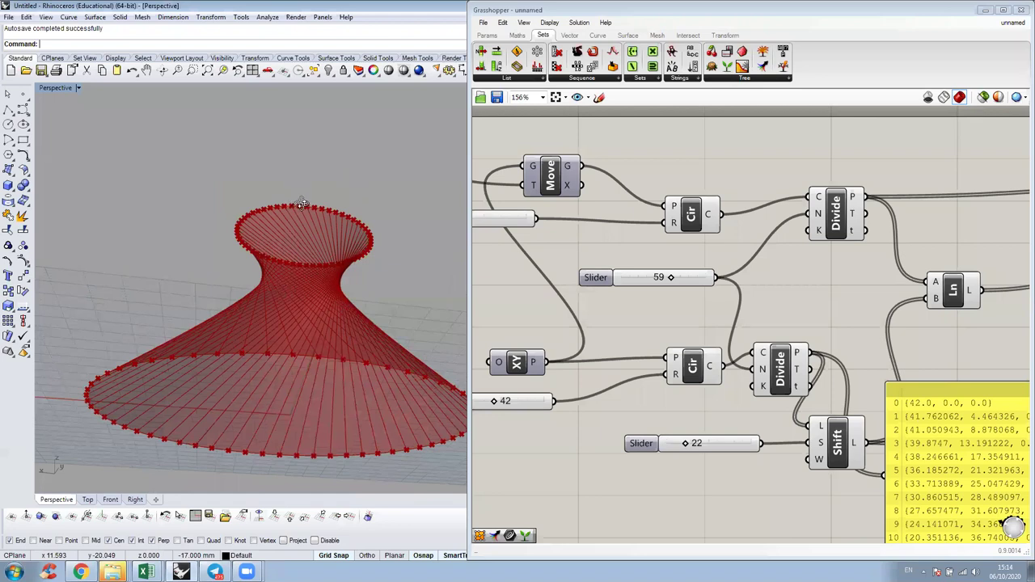
{"action": "right_click_drag", "start_coordinate": [292, 215], "coordinate": [294, 217]}
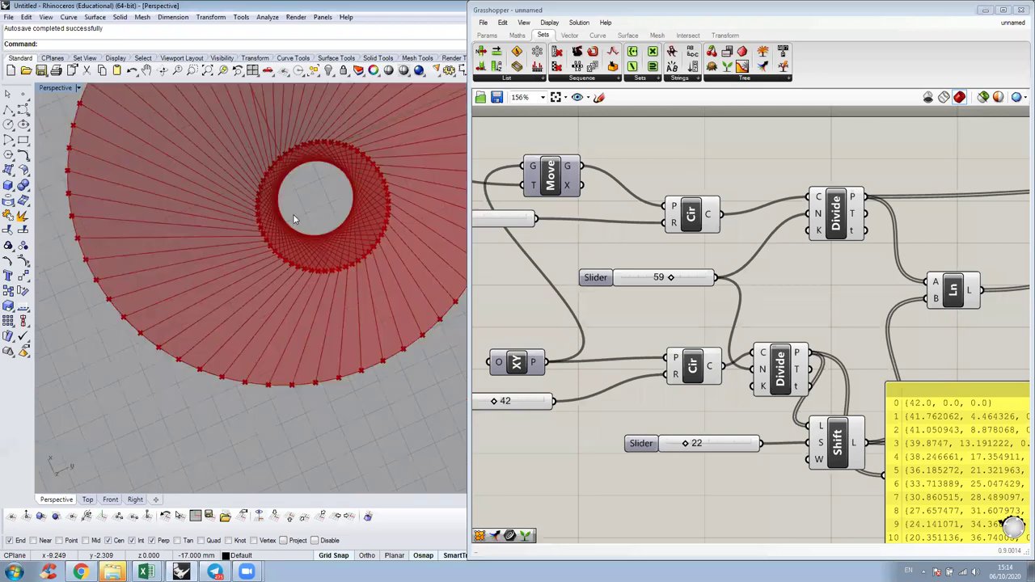
{"action": "scroll", "coordinate": [293, 216], "scroll_direction": "down", "scroll_amount": 4}
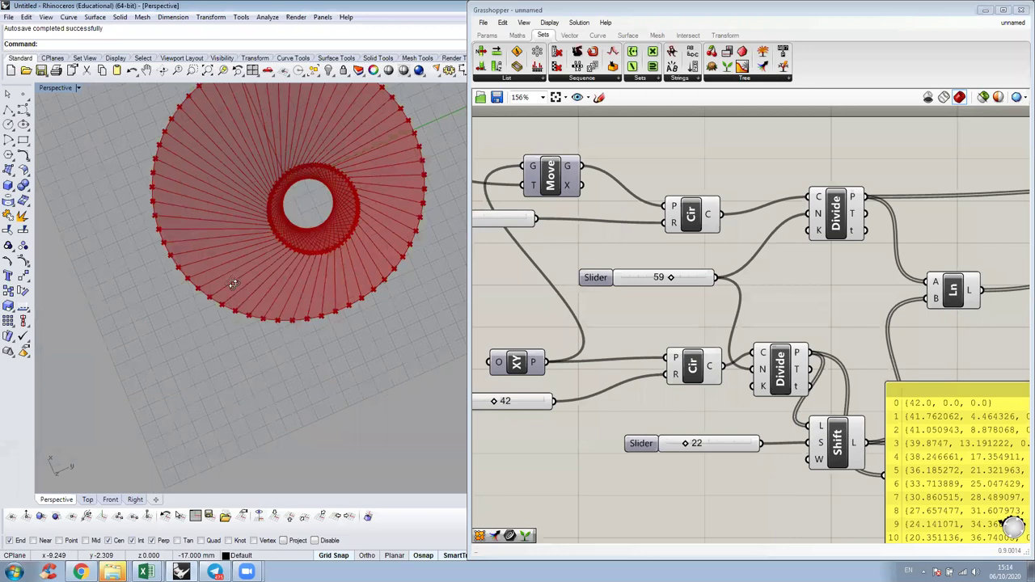
{"action": "right_click_drag", "start_coordinate": [235, 301], "coordinate": [238, 306]}
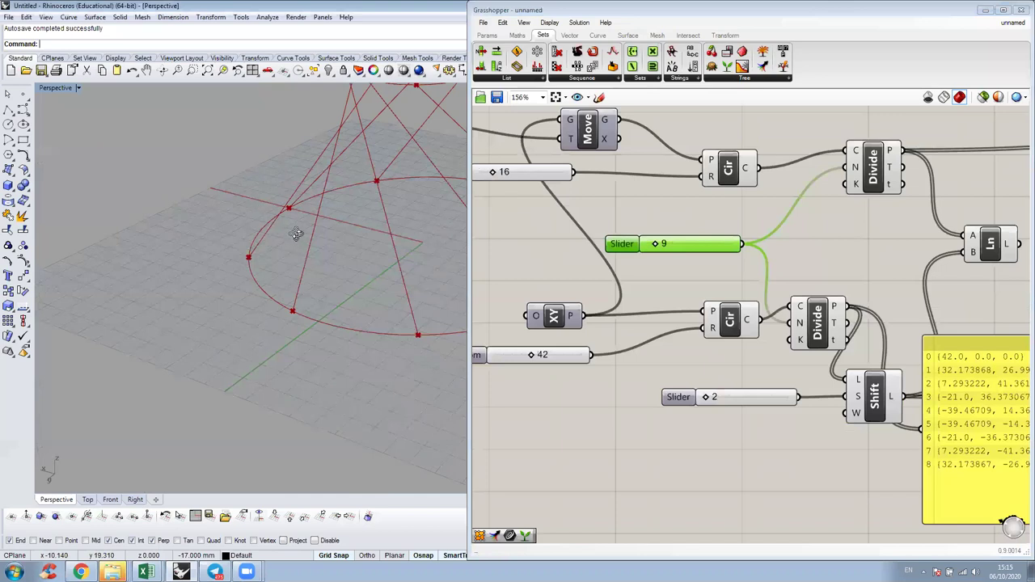
- Set the shared division-count slider of both circles to 10
{"action": "right_click_drag", "start_coordinate": [296, 233], "coordinate": [291, 227]}
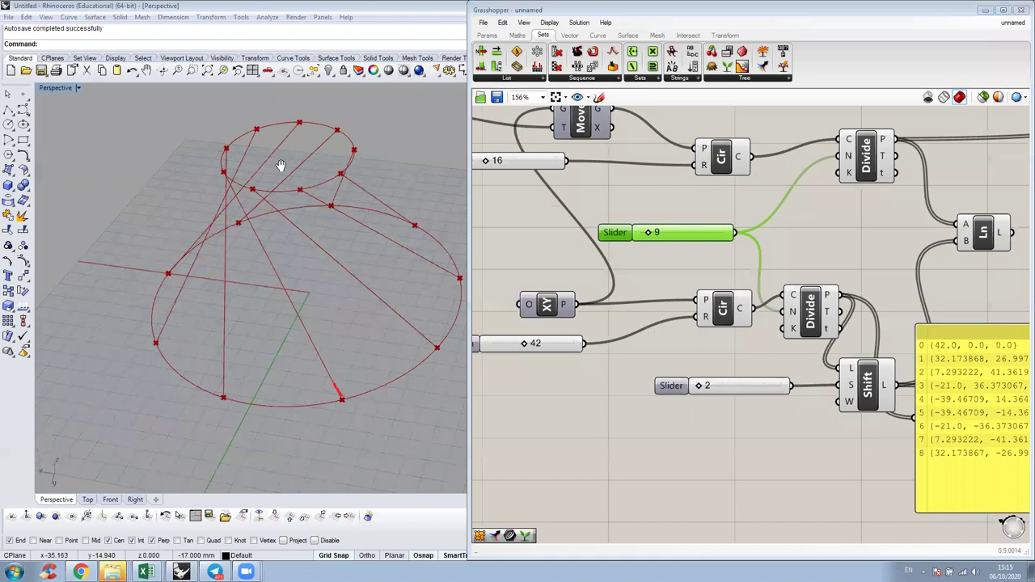
{"action": "scroll", "coordinate": [234, 284], "scroll_direction": "up", "scroll_amount": 3}
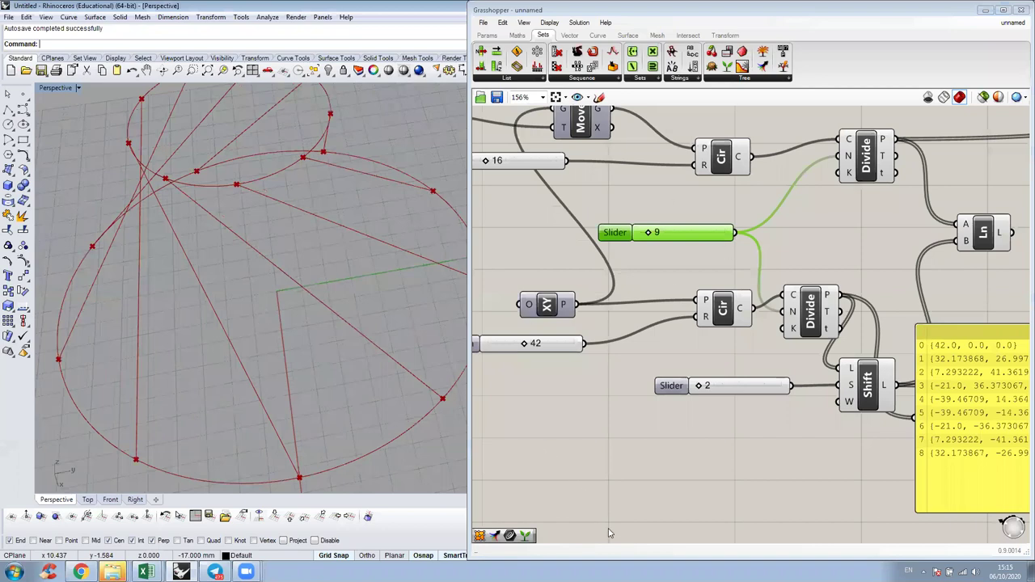
{"action": "left_click_drag", "start_coordinate": [656, 233], "coordinate": [653, 233]}
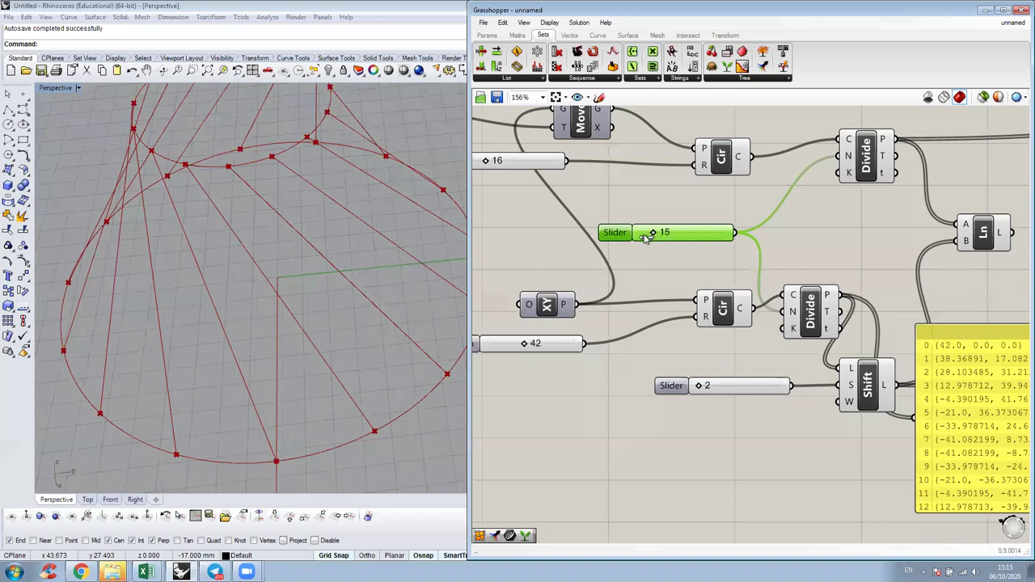
{"action": "left_click_drag", "start_coordinate": [664, 234], "coordinate": [655, 234]}
{"action": "right_click_drag", "start_coordinate": [205, 294], "coordinate": [193, 307]}
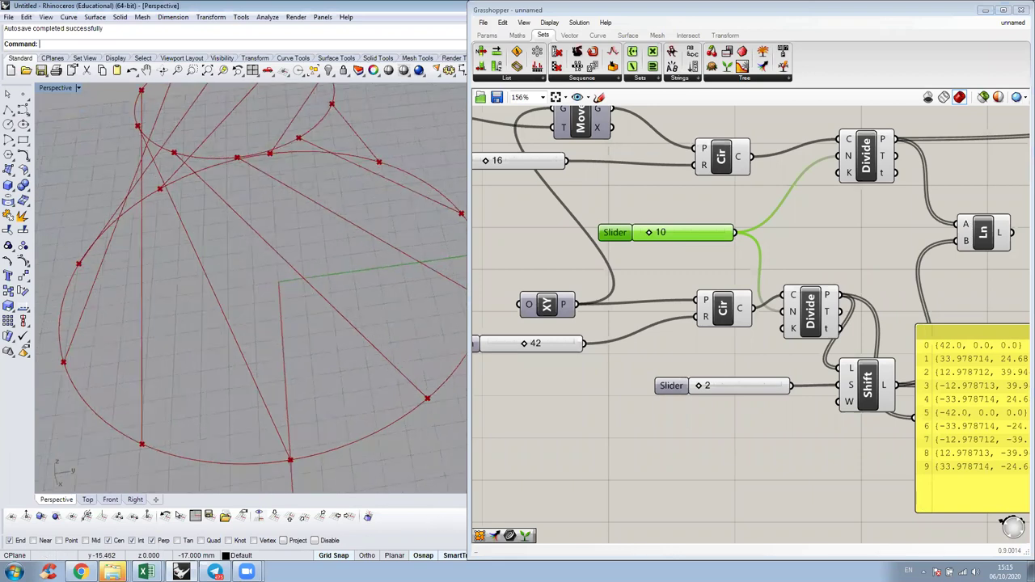
- Draw red freehand strokes over the viewport showing oppositely slanted lines between the circles' points and the direction of the shift
{"action": "left_click_drag", "start_coordinate": [245, 180], "coordinate": [279, 409]}
{"action": "left_click_drag", "start_coordinate": [226, 150], "coordinate": [192, 137]}
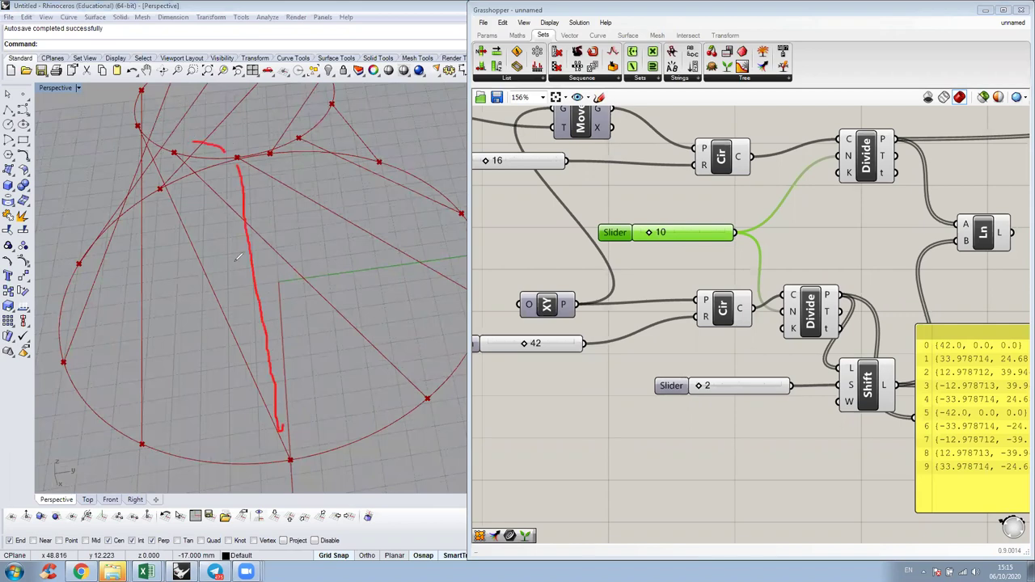
{"action": "left_click_drag", "start_coordinate": [195, 265], "coordinate": [199, 279]}
{"action": "left_click_drag", "start_coordinate": [291, 456], "coordinate": [333, 105]}
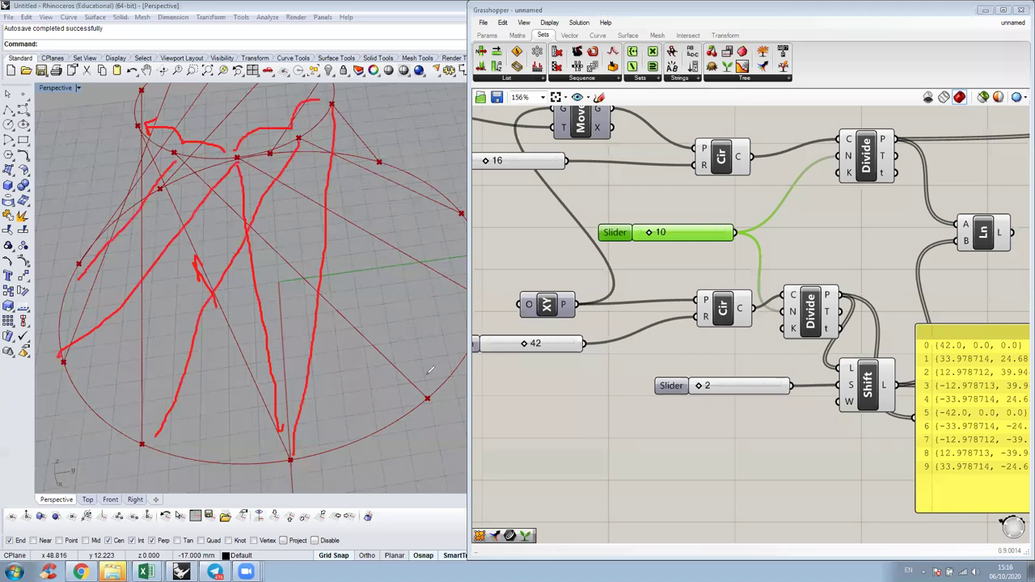
{"action": "left_click_drag", "start_coordinate": [355, 105], "coordinate": [422, 374]}
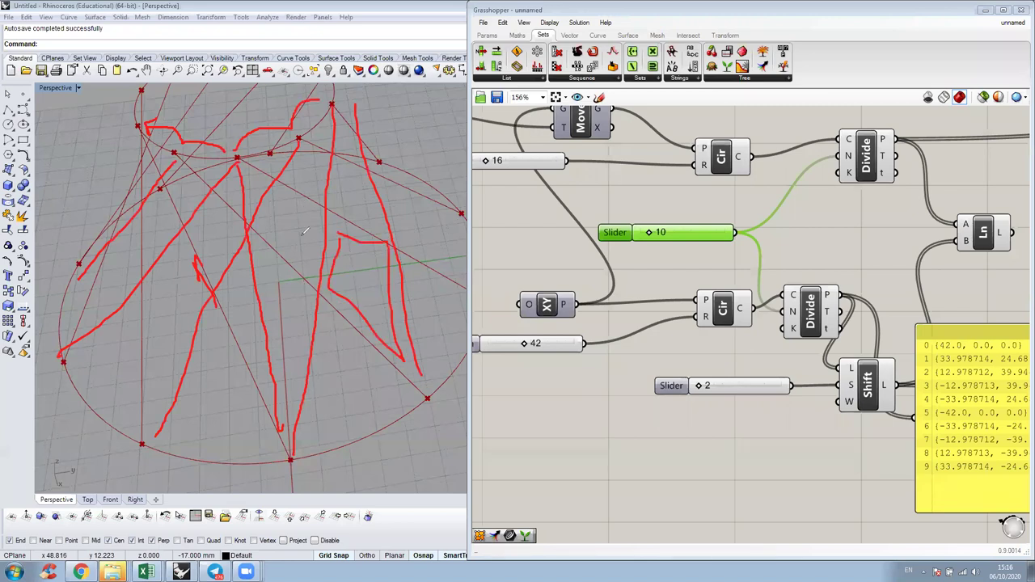
- Outline in red freehand the diamond and triangular cells enclosed by the crossing lines
{"action": "left_click_drag", "start_coordinate": [301, 208], "coordinate": [288, 191]}
{"action": "left_click_drag", "start_coordinate": [287, 386], "coordinate": [256, 275]}
{"action": "left_click_drag", "start_coordinate": [258, 451], "coordinate": [213, 397]}
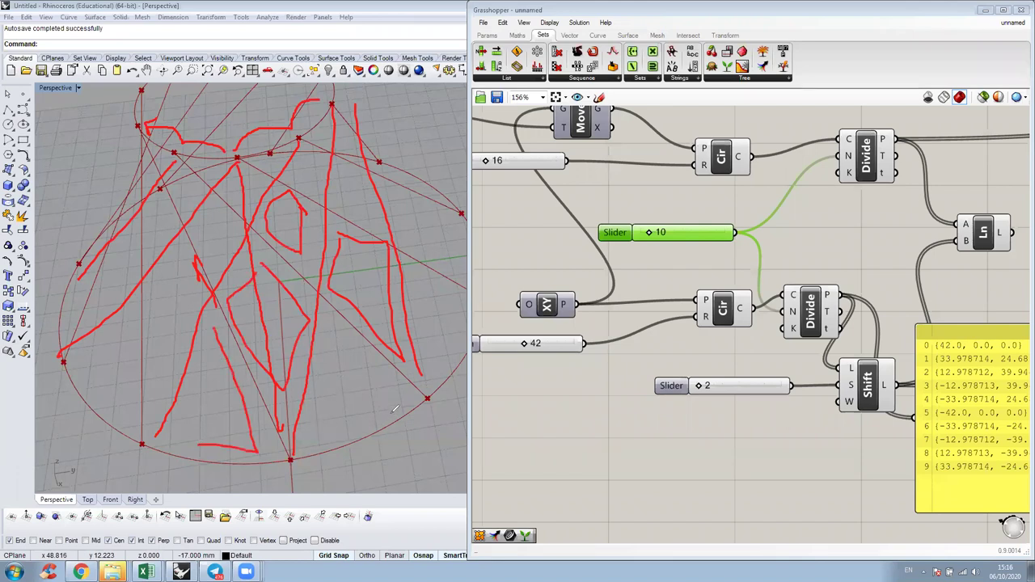
{"action": "left_click_drag", "start_coordinate": [329, 348], "coordinate": [329, 343]}
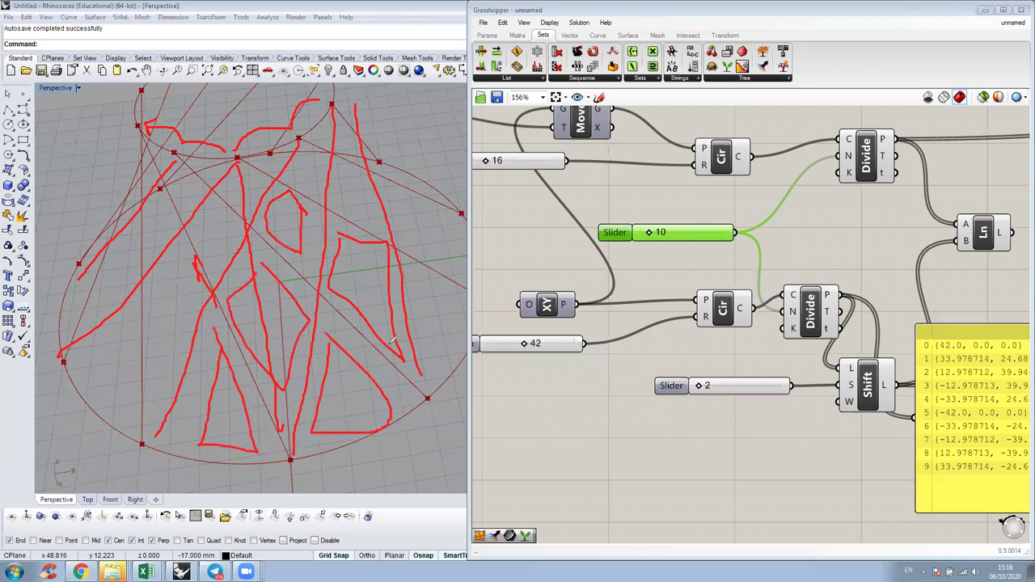
- Undo the freehand cell outlines and the strokes along the original slanted lines, leaving only the oppositely slanted strokes and shift marks
{"action": "key", "text": "ctrl+z"}
{"action": "key", "text": "ctrl+z"}
{"action": "key", "text": "ctrl+z"}
{"action": "key", "text": "ctrl+z"}
{"action": "key", "text": "ctrl+z"}
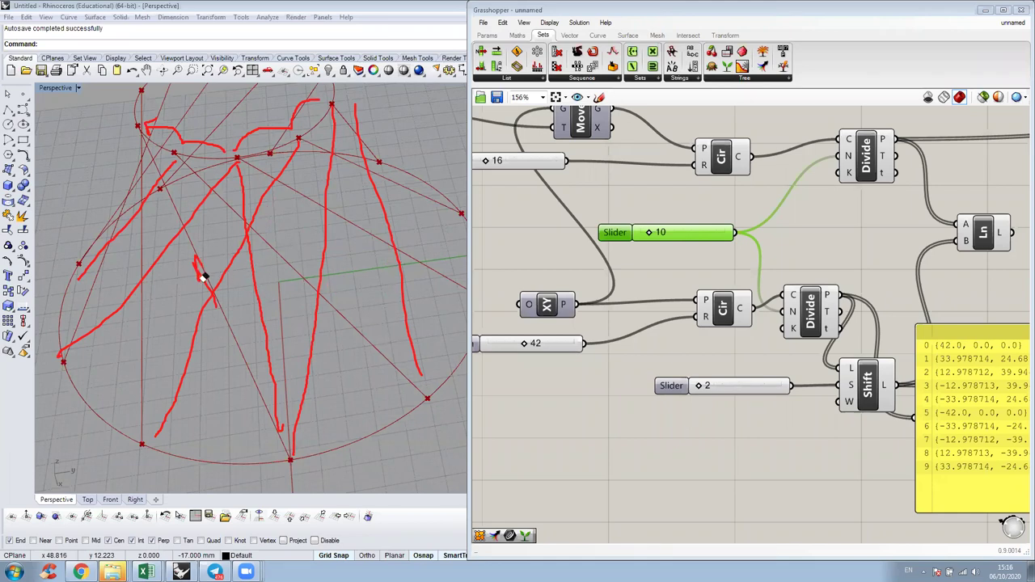
{"action": "key", "text": "ctrl+z"}
{"action": "key", "text": "ctrl+z"}
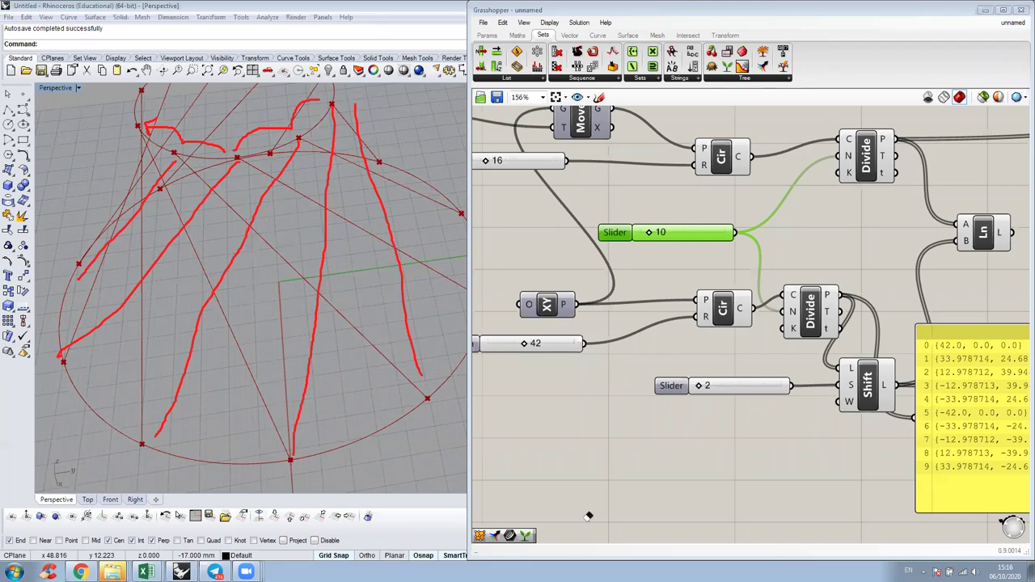
- Remove the panel listing the lower circle's points and duplicate the Shift List component below the original with the same point and slider inputs
{"action": "right_click", "coordinate": [706, 299]}
{"action": "left_click", "coordinate": [635, 402]}
{"action": "scroll", "coordinate": [783, 367], "scroll_direction": "down", "scroll_amount": 1}
{"action": "right_click_drag", "start_coordinate": [782, 367], "coordinate": [753, 323]}
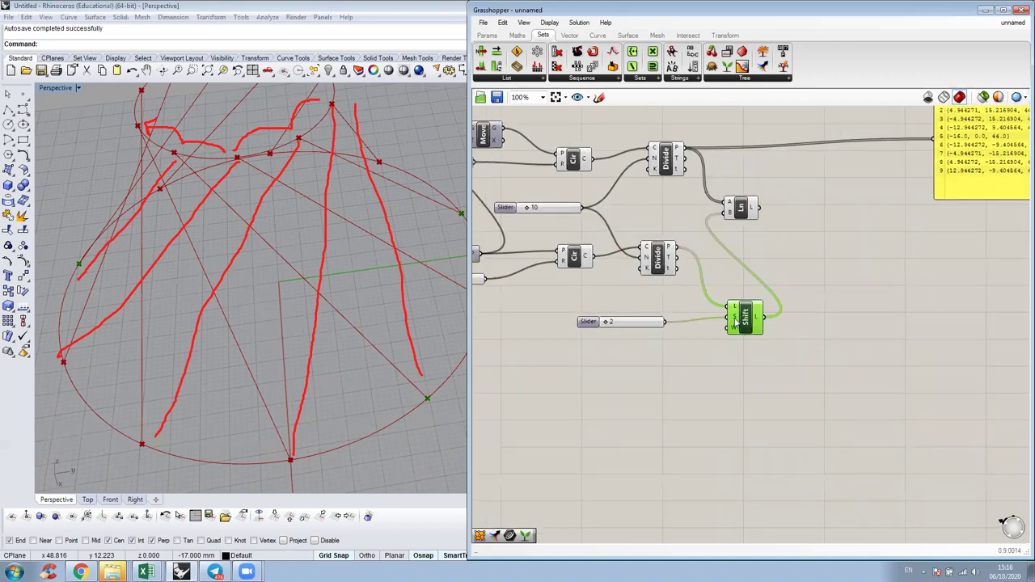
{"action": "left_click_drag", "start_coordinate": [734, 321], "coordinate": [734, 327]}
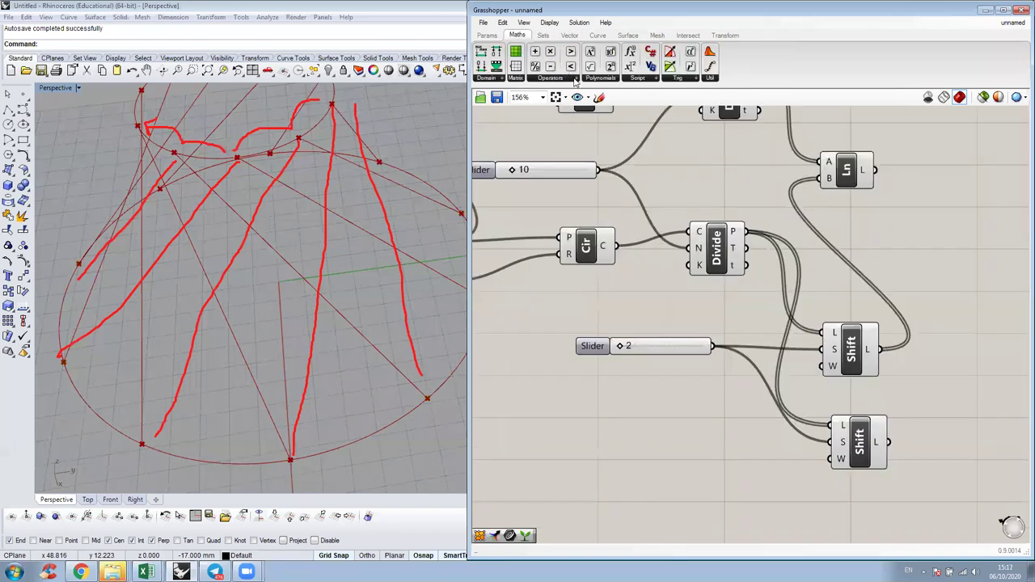
- Add a Negative component fed by the shift slider and connect its output to the upper Shift List's offset input
{"action": "left_click_drag", "start_coordinate": [641, 114], "coordinate": [712, 346]}
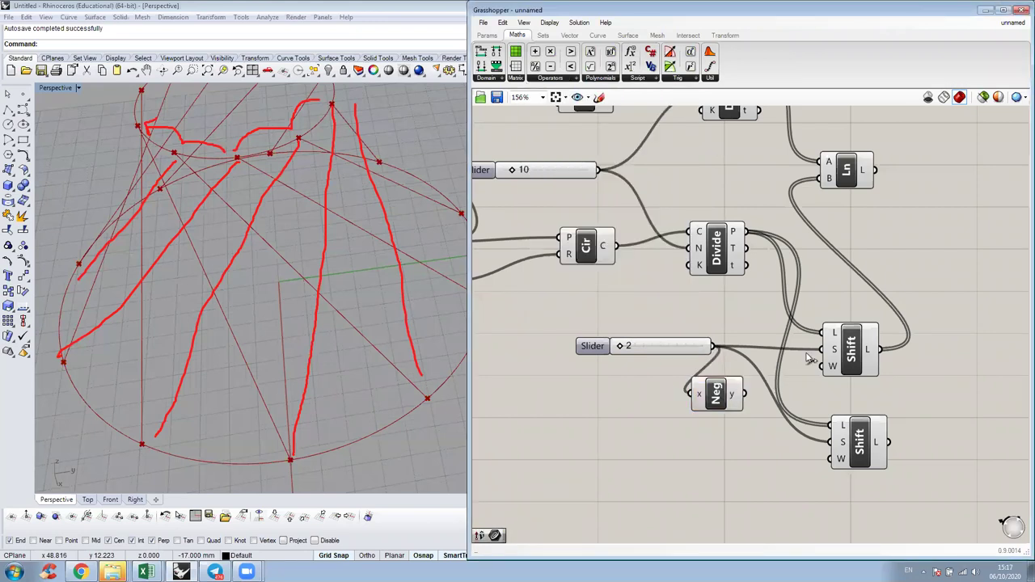
{"action": "left_click_drag", "start_coordinate": [744, 394], "coordinate": [818, 348]}
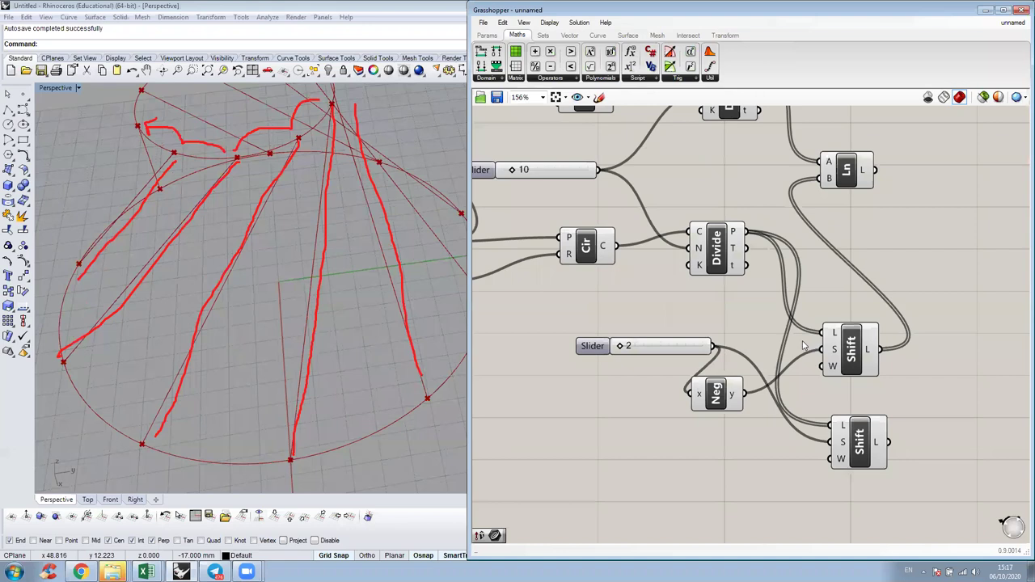
{"action": "left_click_drag", "start_coordinate": [653, 354], "coordinate": [580, 367]}
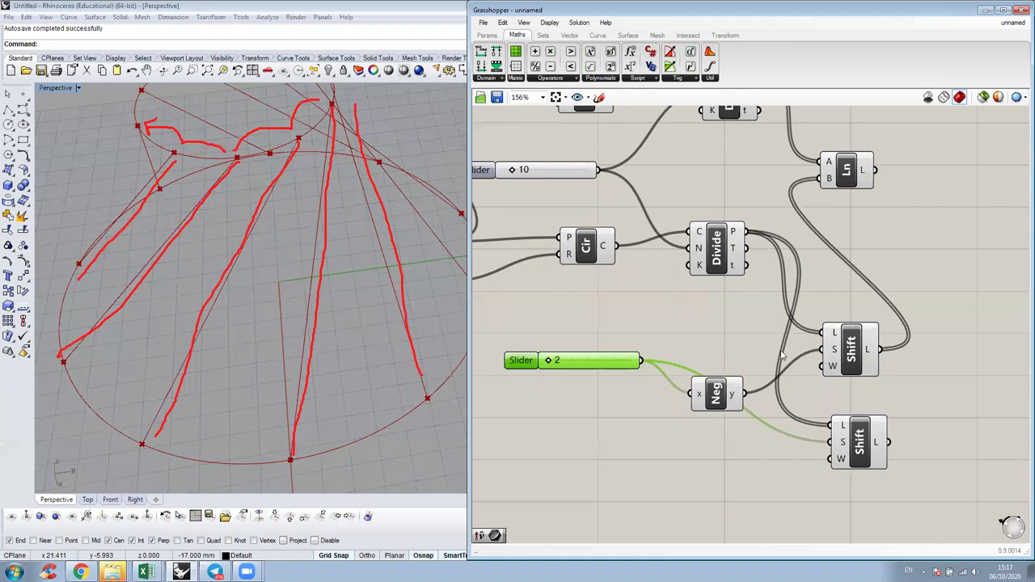
- Undo and redo the Negative connection to the upper Shift List to compare the slant direction of the lines
{"action": "key", "text": "ctrl+z"}
{"action": "key", "text": "ctrl+z"}
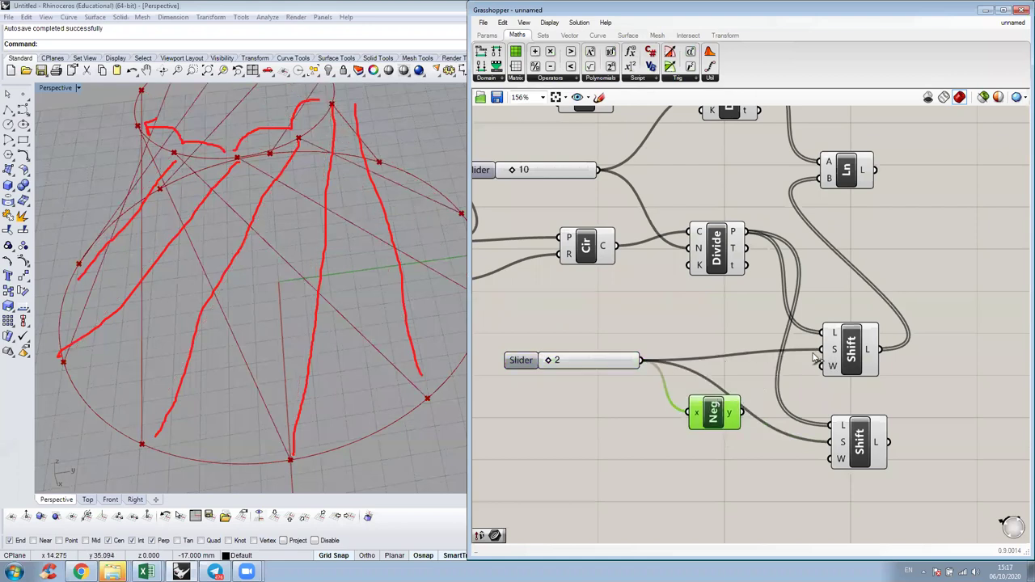
{"action": "key", "text": "ctrl+y"}
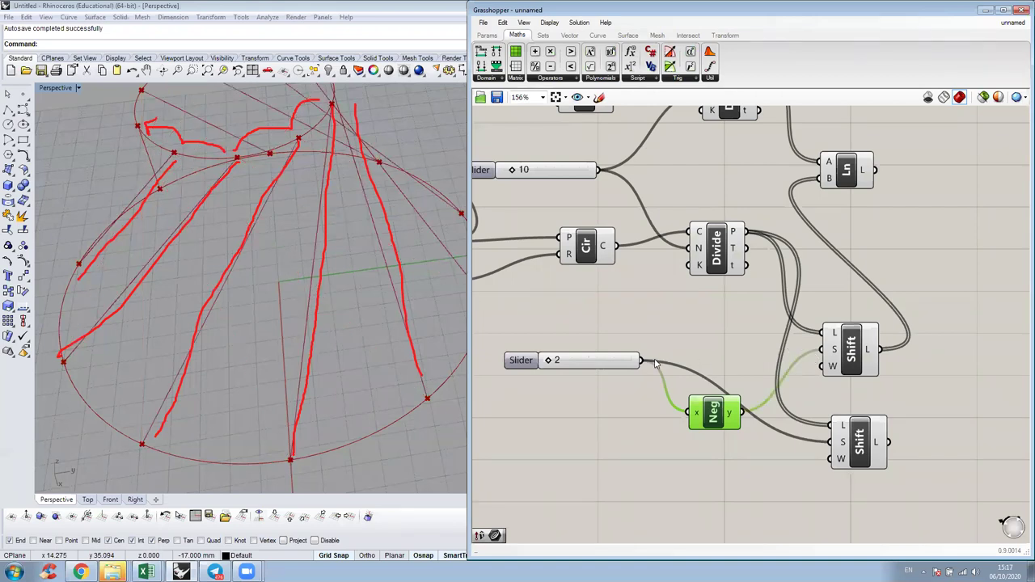
{"action": "key", "text": "ctrl+z"}
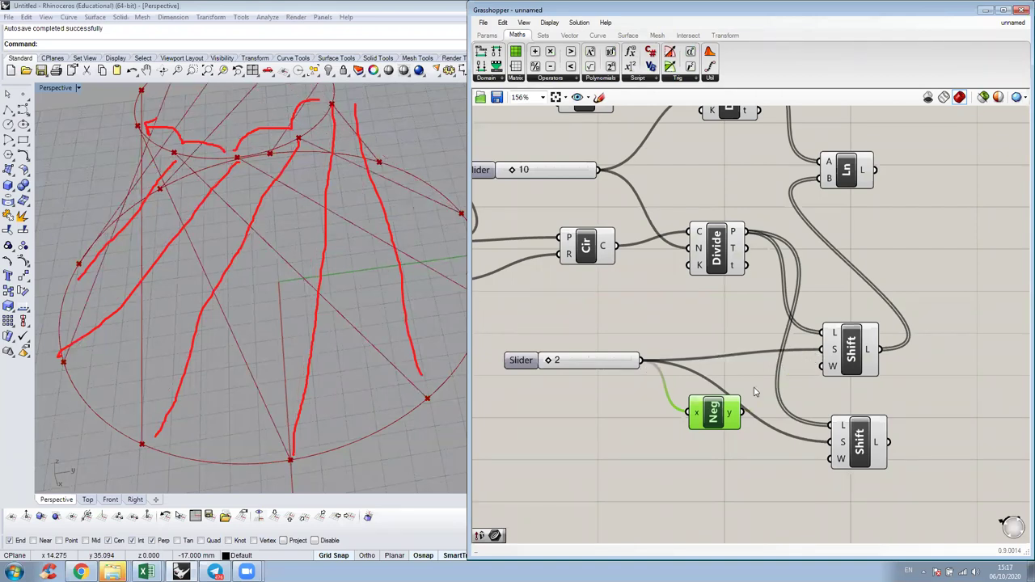
{"action": "key", "text": "ctrl+y"}
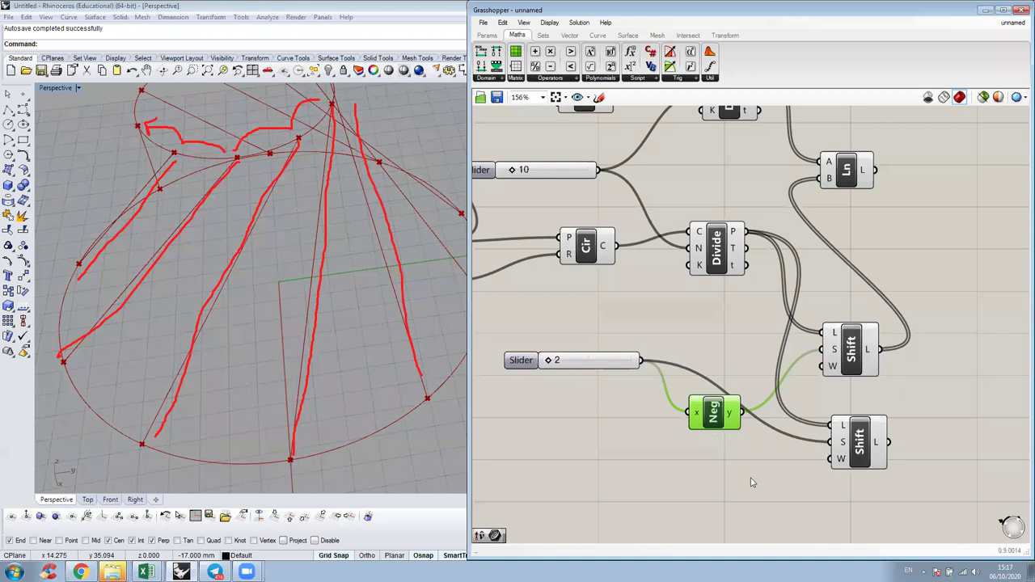
- Feed the negated value into the lower Shift List's offset and keep the plain slider value on the upper Shift List
{"action": "left_click_drag", "start_coordinate": [739, 435], "coordinate": [828, 442]}
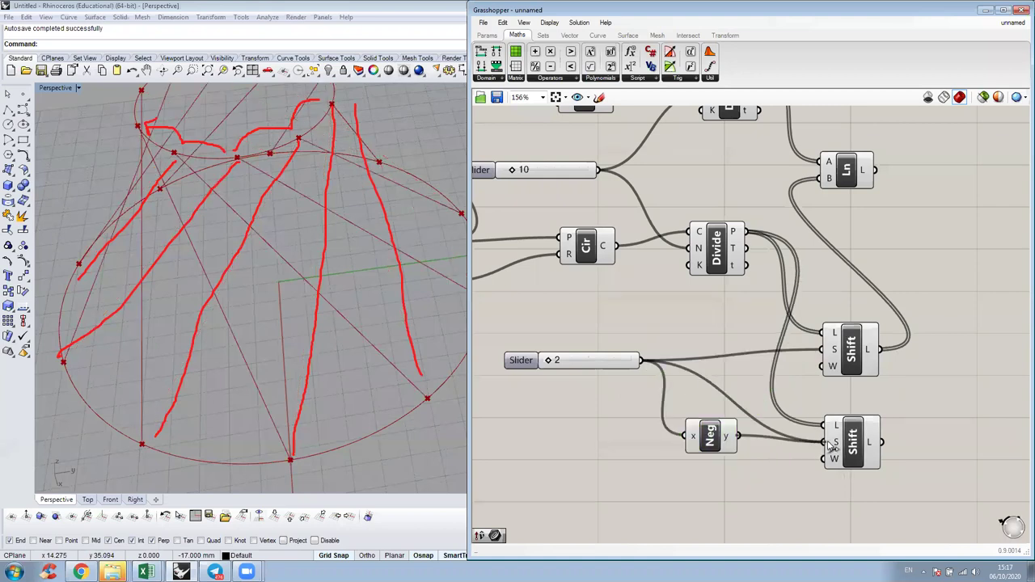
{"action": "left_click", "coordinate": [862, 450]}
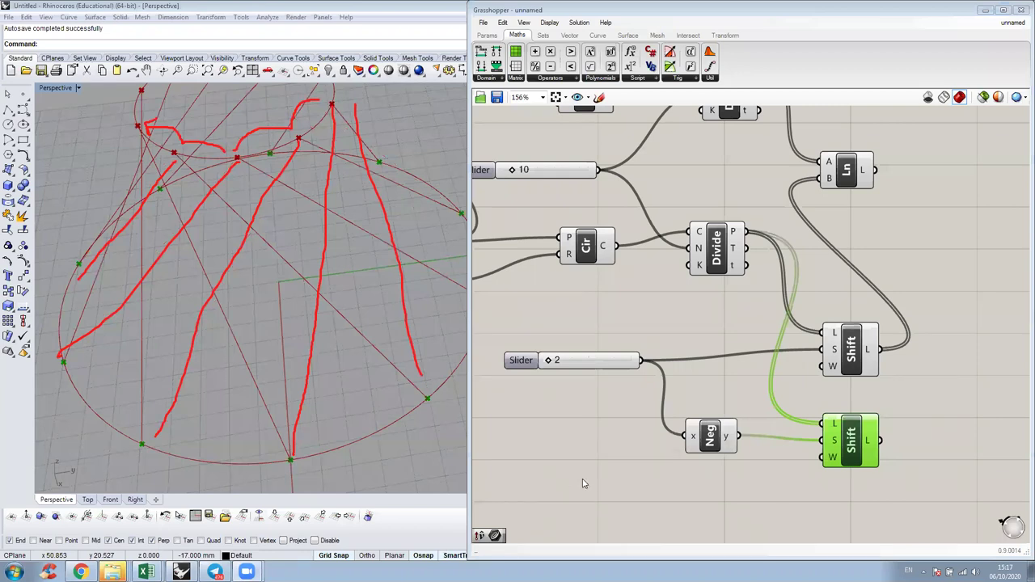
{"action": "left_click", "coordinate": [847, 348]}
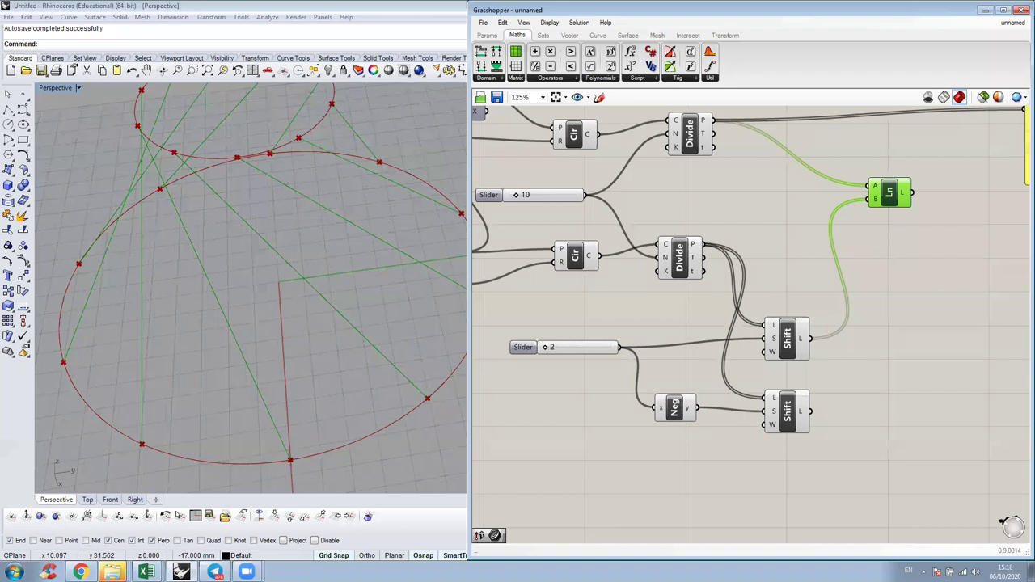
- Mark one oppositely slanted line between the two circles with a red freehand stroke and clear the stroke
{"action": "left_click", "coordinate": [297, 448]}
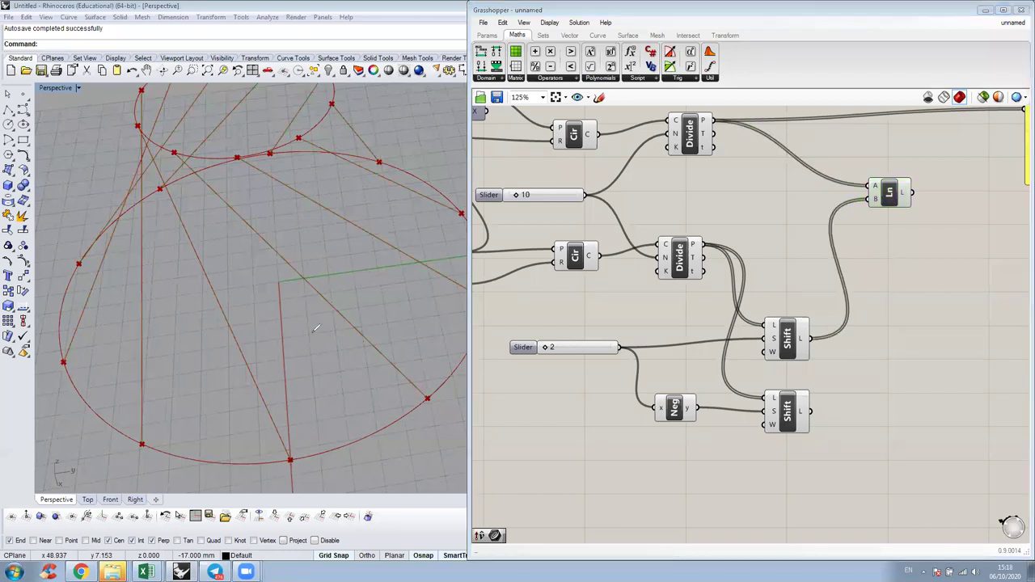
{"action": "left_click_drag", "start_coordinate": [297, 449], "coordinate": [326, 114]}
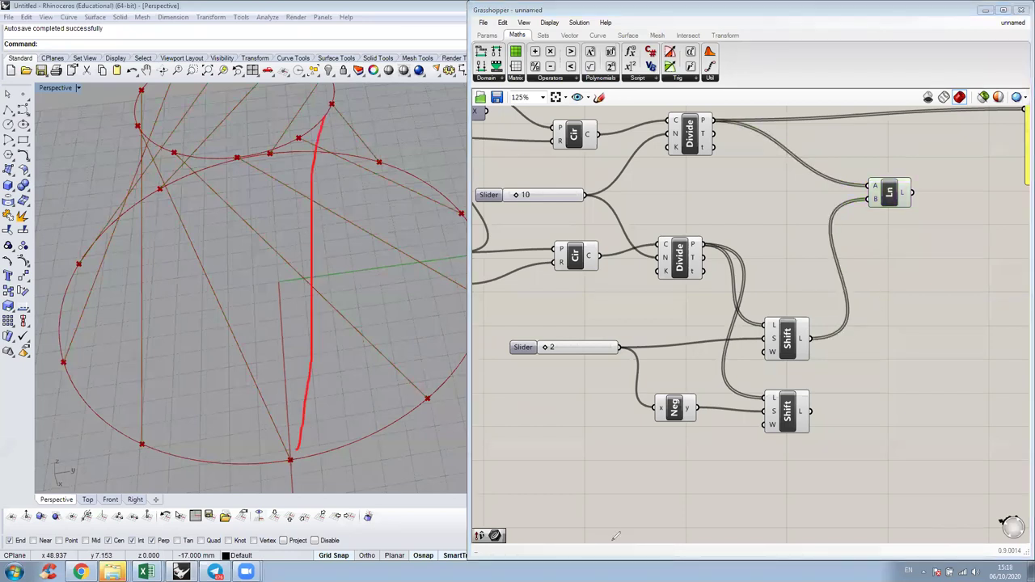
{"action": "left_click", "coordinate": [780, 527]}
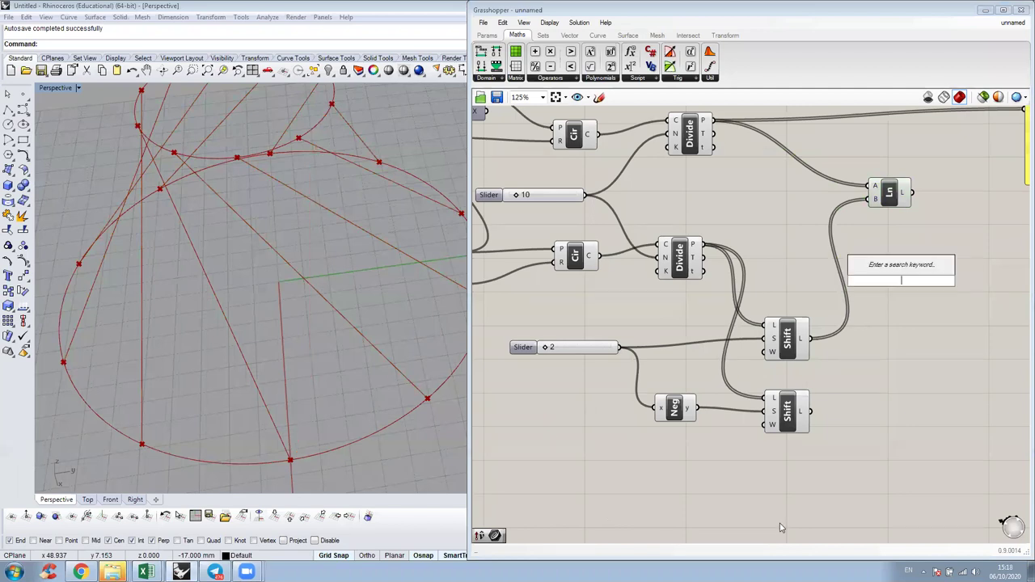
- Add a second Line component joining the upper circle's division points to the lower Shift List's output
{"action": "type", "text": "line"}
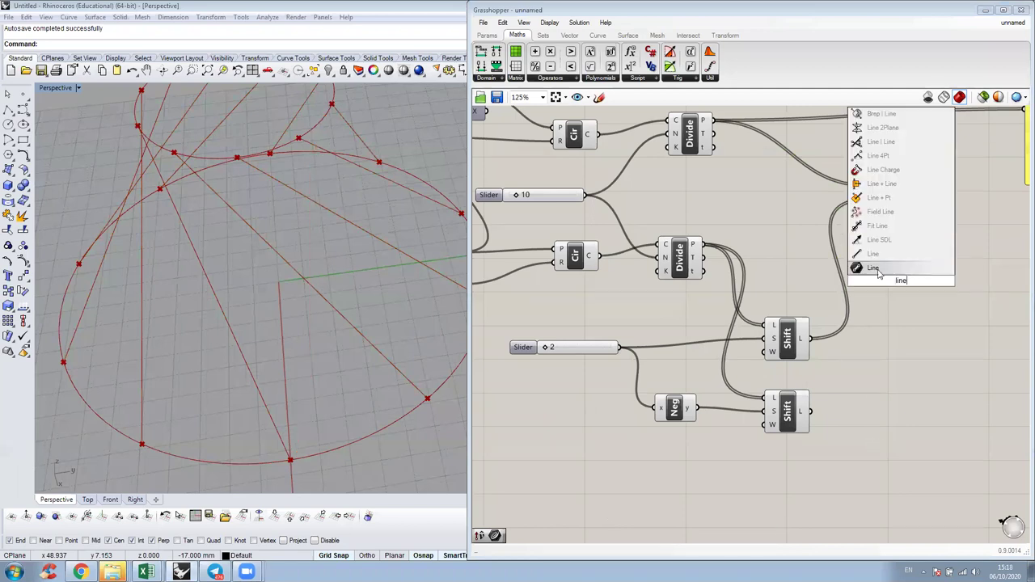
{"action": "key", "text": "Return"}
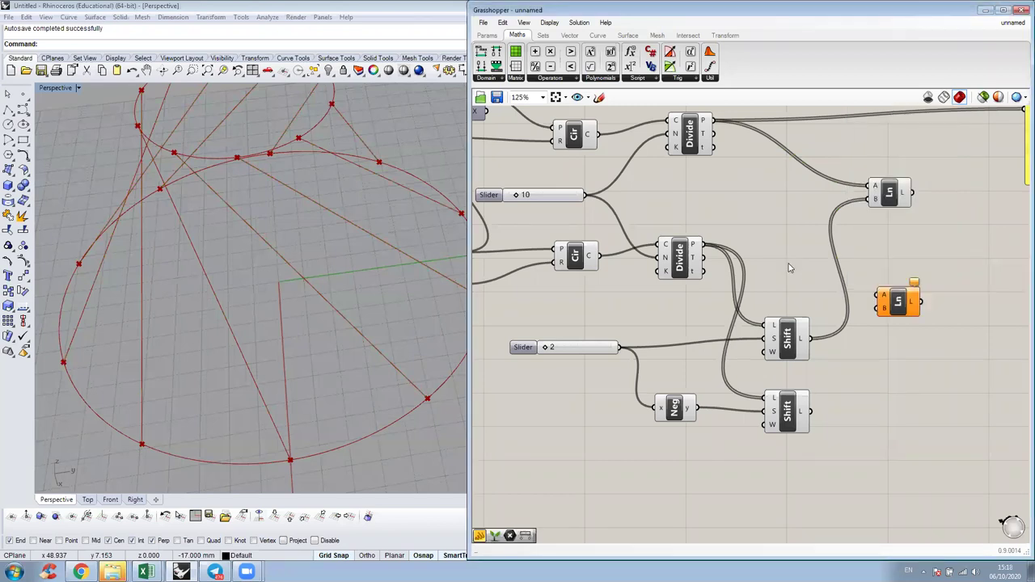
{"action": "left_click_drag", "start_coordinate": [855, 263], "coordinate": [878, 298]}
{"action": "left_click_drag", "start_coordinate": [813, 414], "coordinate": [879, 310]}
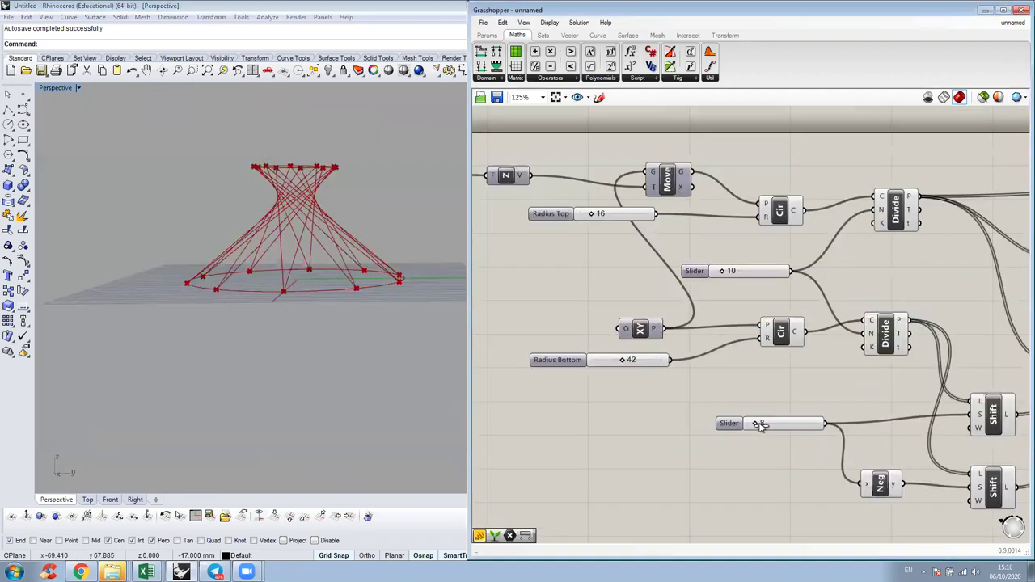
- Set the shift slider to 14 and give a copy of it a minimum of -100
{"action": "left_click_drag", "start_coordinate": [760, 425], "coordinate": [761, 426]}
{"action": "scroll", "coordinate": [703, 376], "scroll_direction": "up", "scroll_amount": 3}
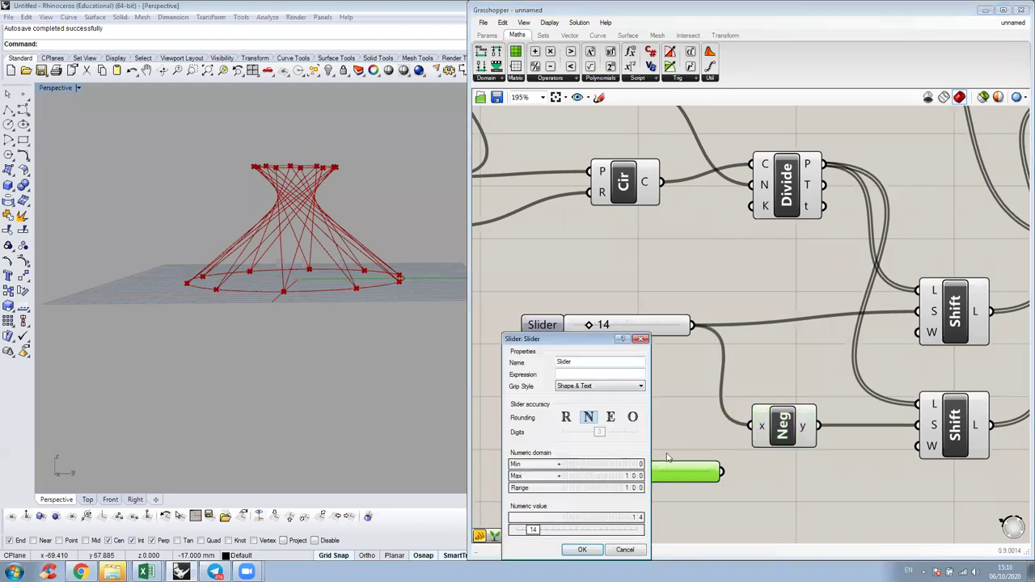
{"action": "left_click", "coordinate": [566, 463]}
{"action": "type", "text": "-100"}
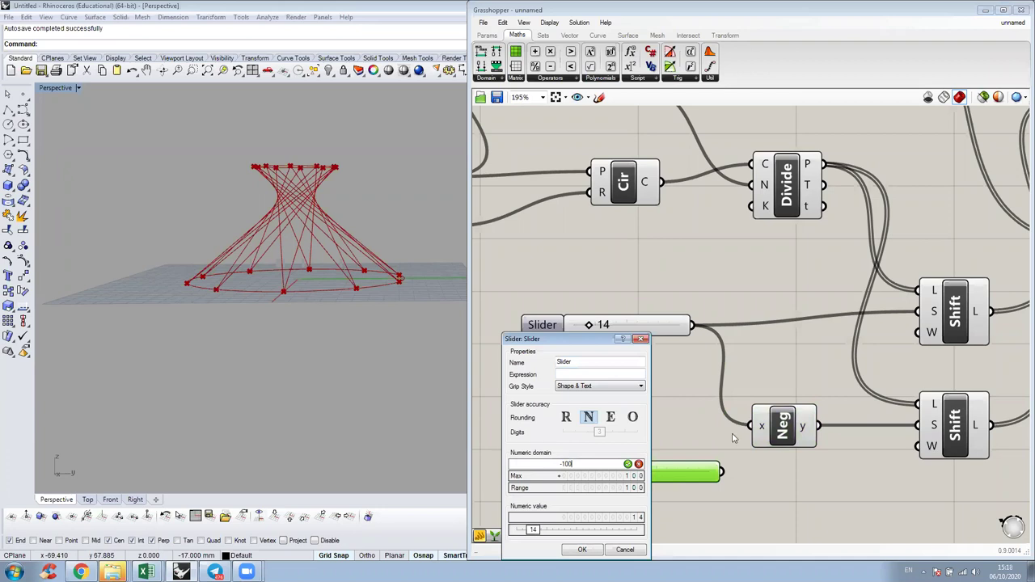
{"action": "left_click", "coordinate": [581, 549]}
- Connect the copied slider to the lower Shift List's offset in place of Negative and set it to -14
{"action": "left_click_drag", "start_coordinate": [721, 471], "coordinate": [917, 425]}
{"action": "mouse_move", "coordinate": [664, 472]}
{"action": "left_mouse_down"}
{"action": "mouse_move", "coordinate": [639, 481]}
{"action": "mouse_move", "coordinate": [650, 481]}
{"action": "left_mouse_up"}
{"action": "left_click", "coordinate": [600, 401]}
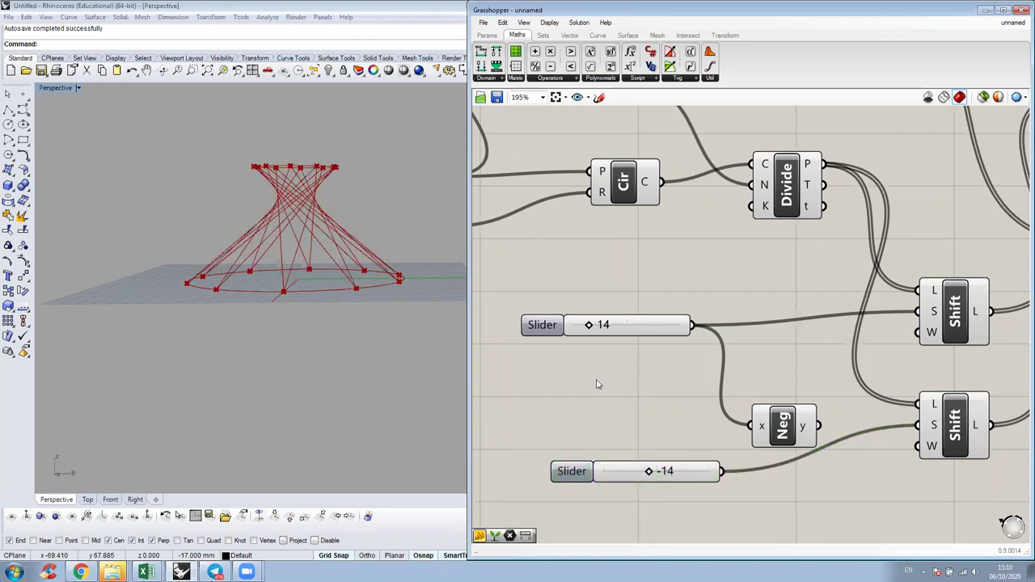
- Set the upper shift slider to 13 and the lower one to -13, and inspect the lattice from the side
{"action": "left_click_drag", "start_coordinate": [589, 325], "coordinate": [588, 329]}
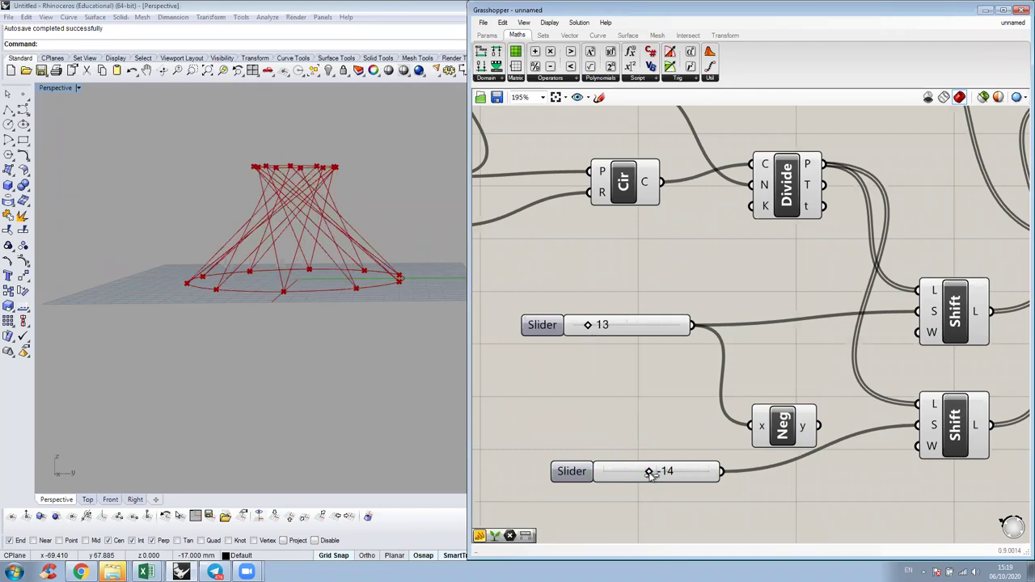
{"action": "right_click_drag", "start_coordinate": [335, 224], "coordinate": [296, 187]}
{"action": "scroll", "coordinate": [305, 215], "scroll_direction": "up", "scroll_amount": 5}
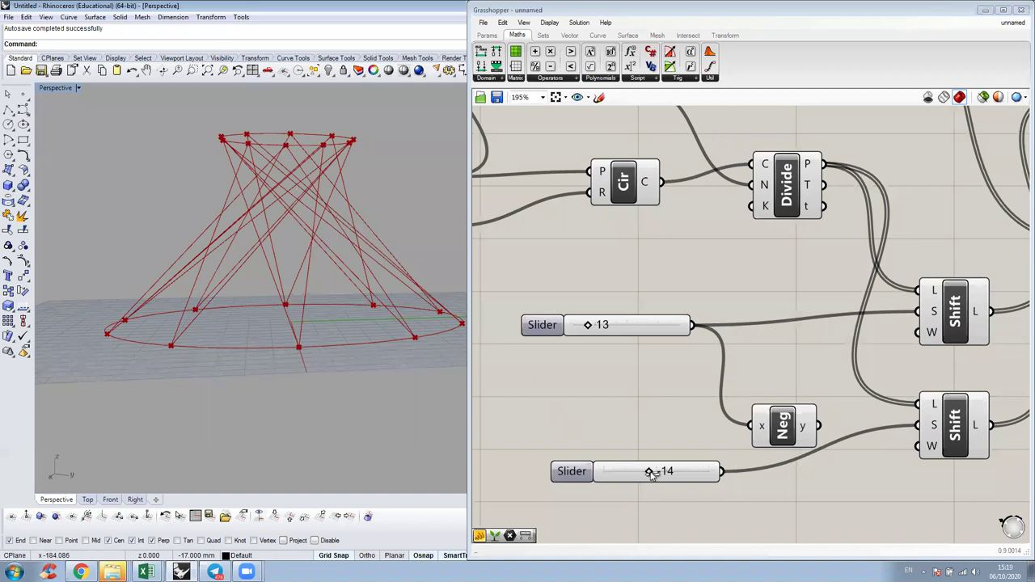
{"action": "left_click_drag", "start_coordinate": [649, 473], "coordinate": [652, 473]}
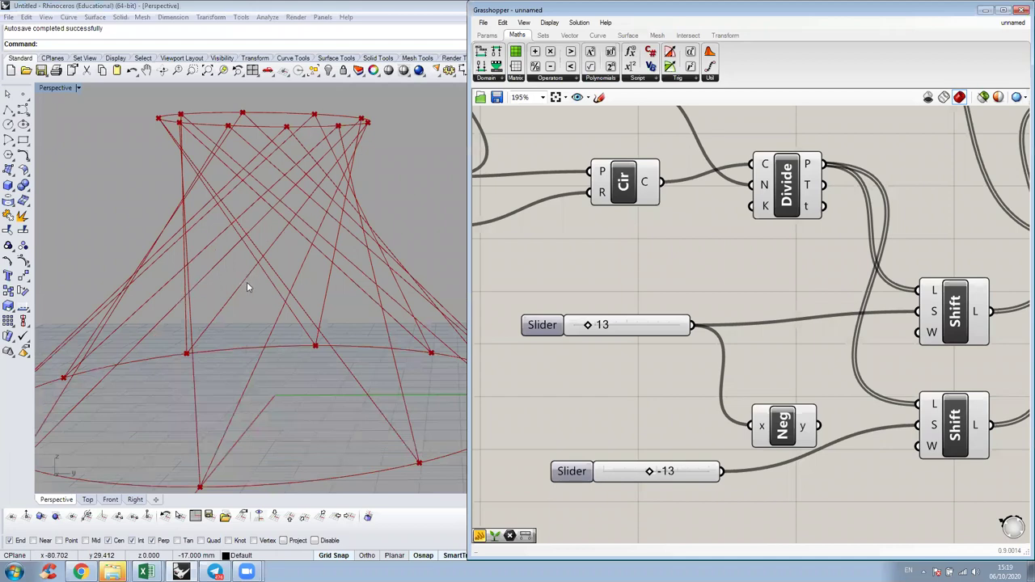
{"action": "right_click_drag", "start_coordinate": [247, 287], "coordinate": [218, 290]}
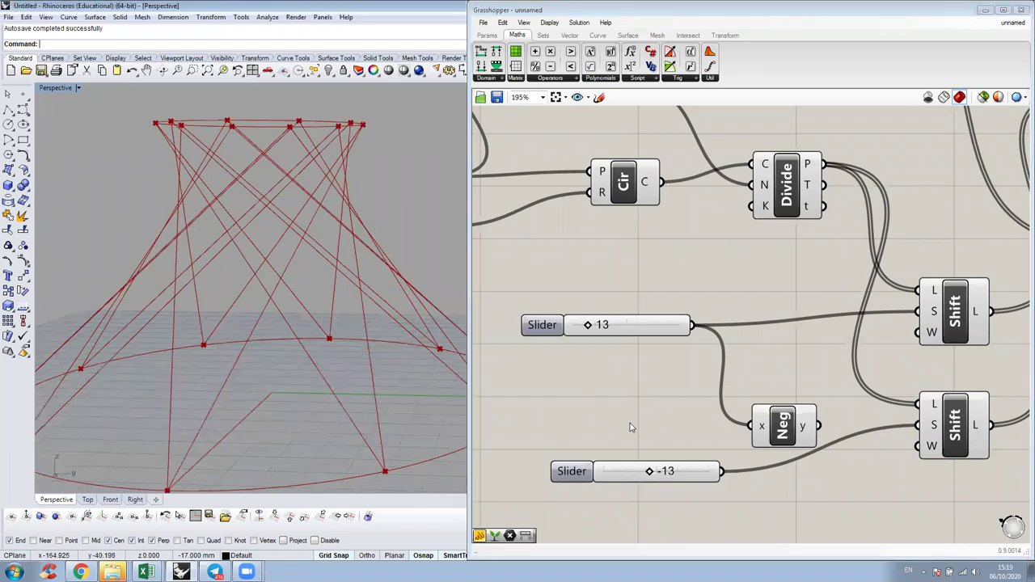
{"action": "scroll", "coordinate": [631, 427], "scroll_direction": "down", "scroll_amount": 3}
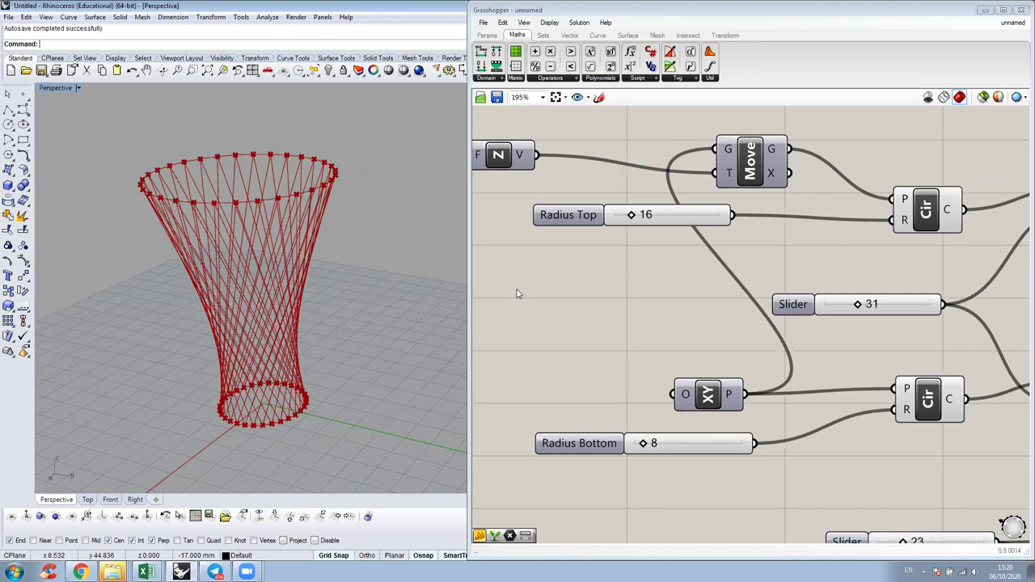
- Move the XY Plane component farther from the lower Circle on the canvas and examine the vase-shaped lattice from several angles
{"action": "left_click_drag", "start_coordinate": [688, 392], "coordinate": [656, 382]}
{"action": "right_click_drag", "start_coordinate": [318, 295], "coordinate": [334, 271]}
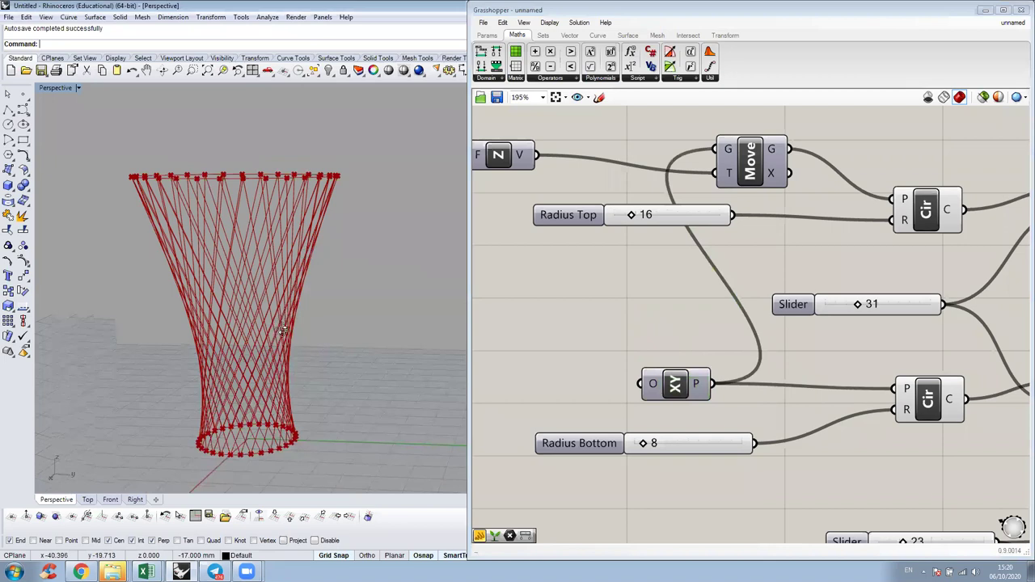
{"action": "right_click_drag", "start_coordinate": [285, 330], "coordinate": [282, 332]}
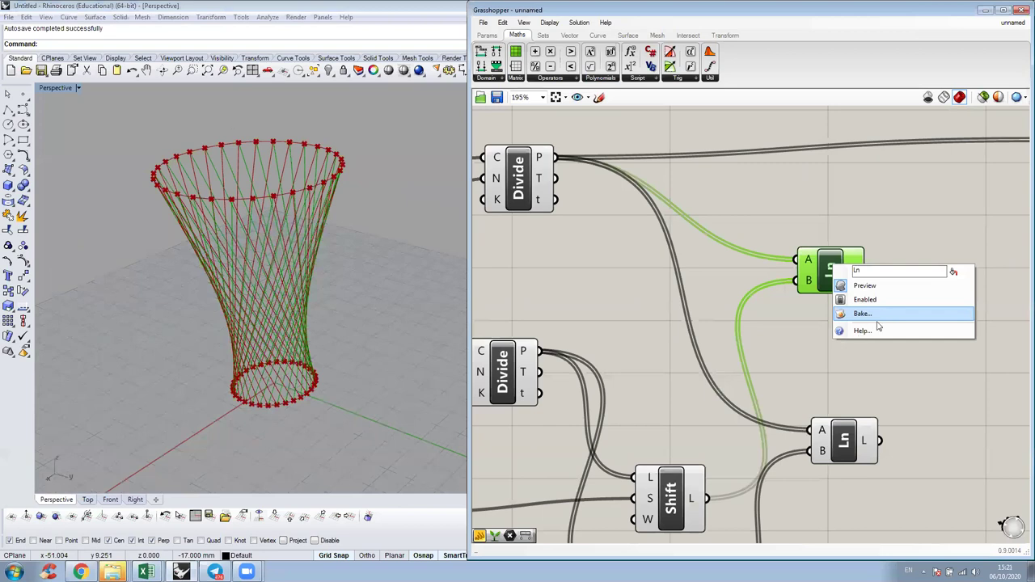
- Bake the upper Line component's lines into Rhino and place them beside the lattice preview along the green axis
{"action": "left_click", "coordinate": [884, 315]}
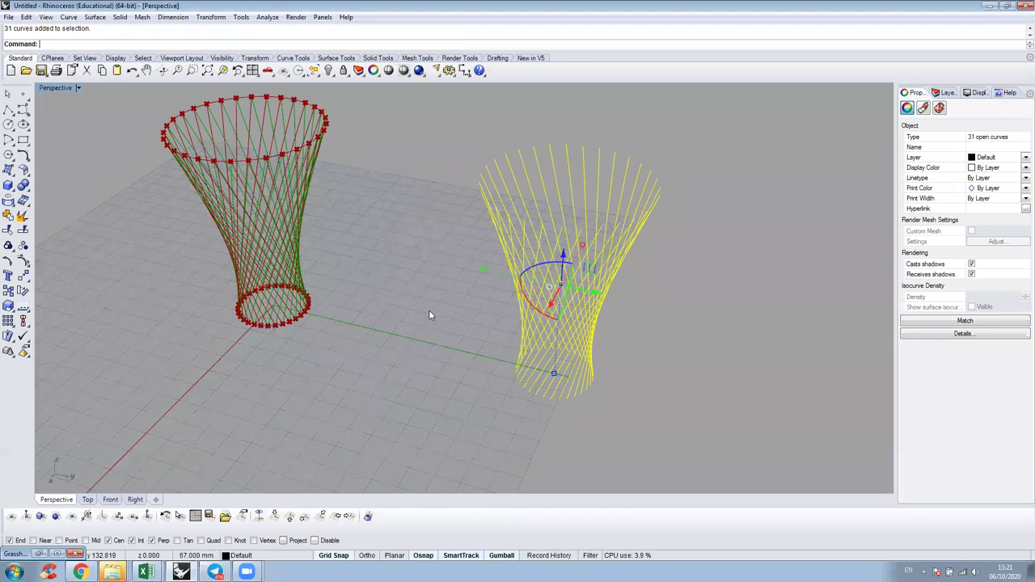
{"action": "left_click", "coordinate": [429, 204]}
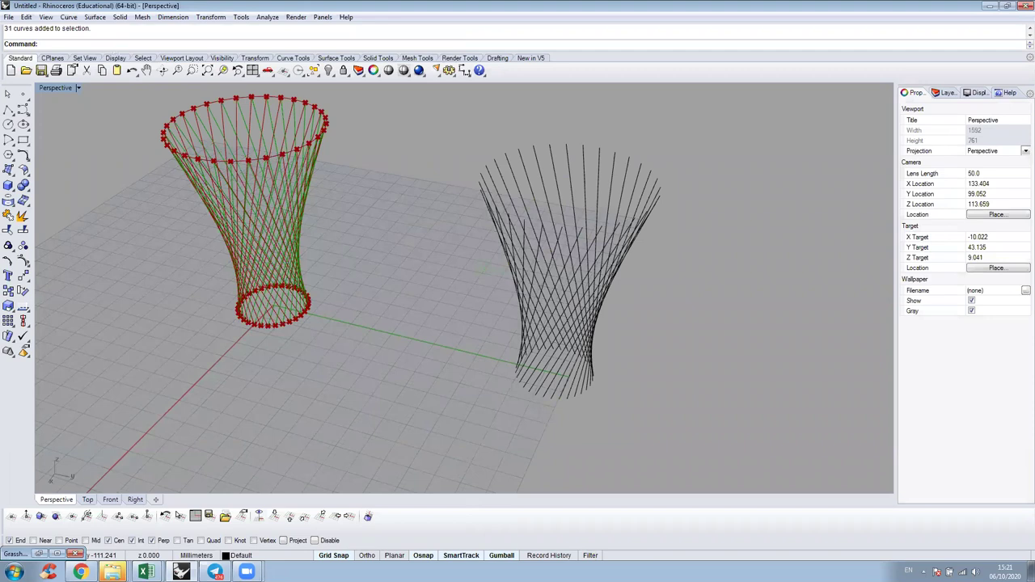
- Look for a command starting with "Thick" and examine the baked lines from a low side view
{"action": "type", "text": "Thick"}
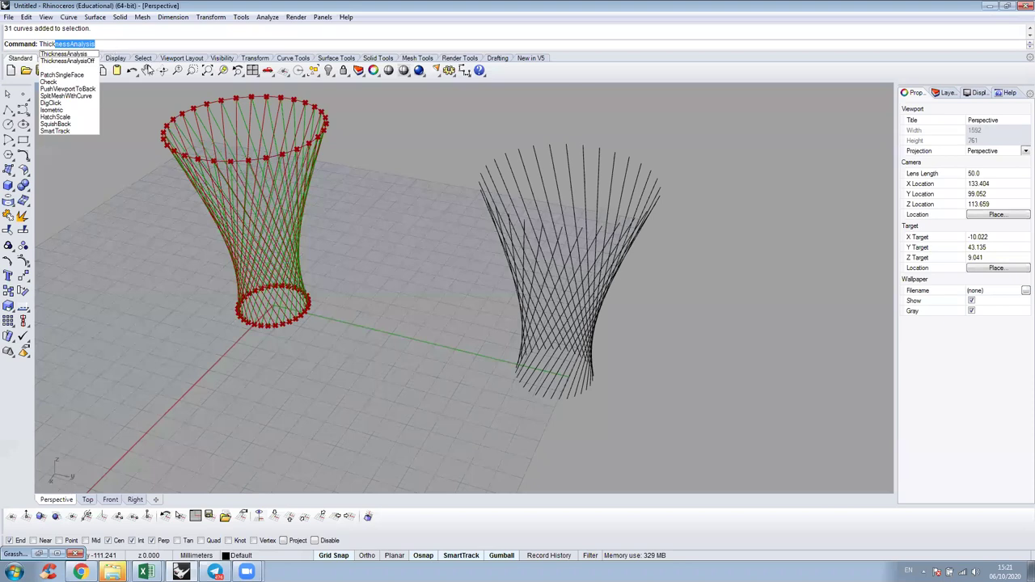
{"action": "right_click_drag", "start_coordinate": [489, 359], "coordinate": [550, 449]}
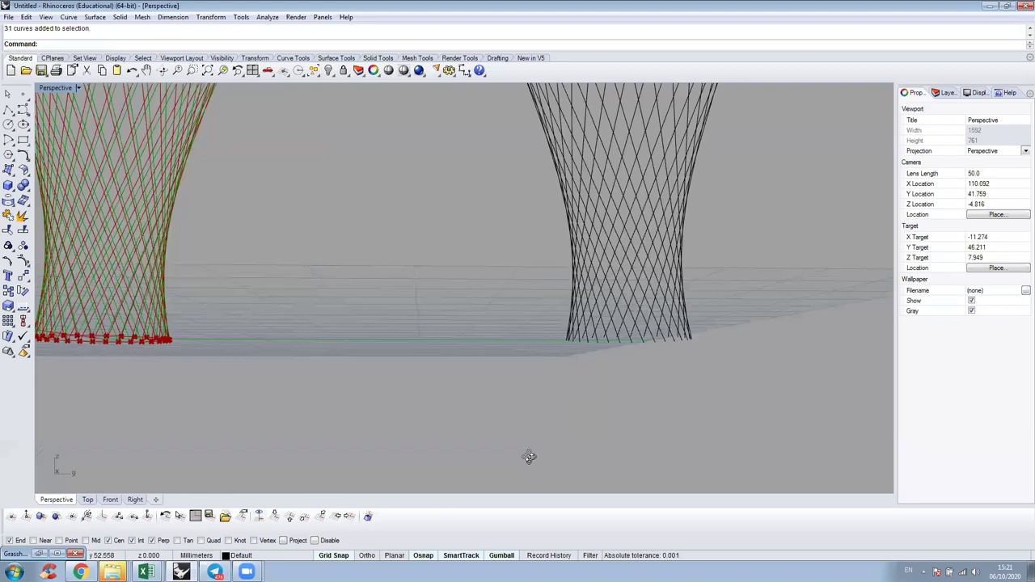
{"action": "right_click_drag", "start_coordinate": [490, 394], "coordinate": [534, 406]}
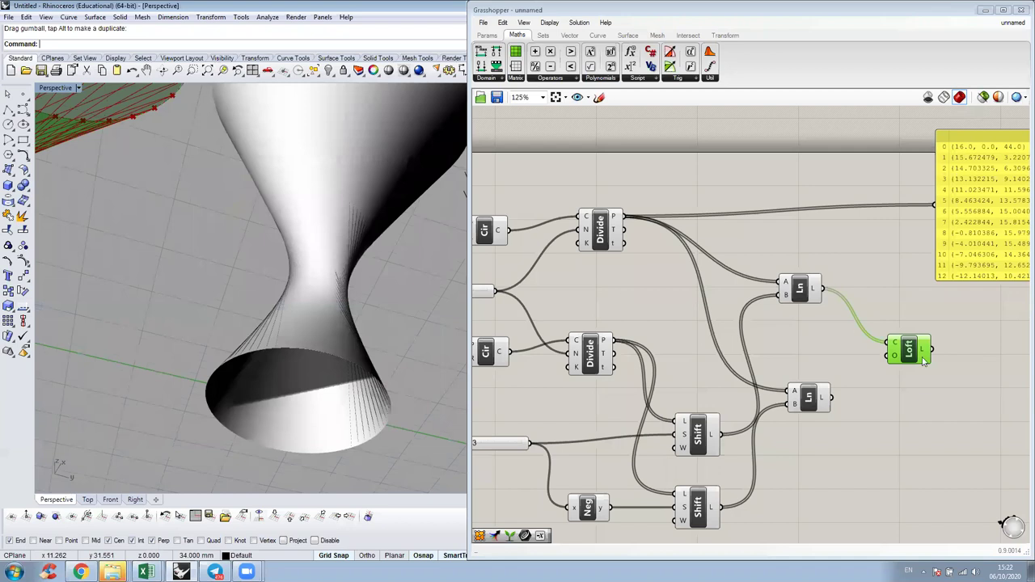
- Enable Align sections in the Loft component's loft options, set it to Rebuild with a count of 10, and commit the changes
{"action": "right_click", "coordinate": [892, 355]}
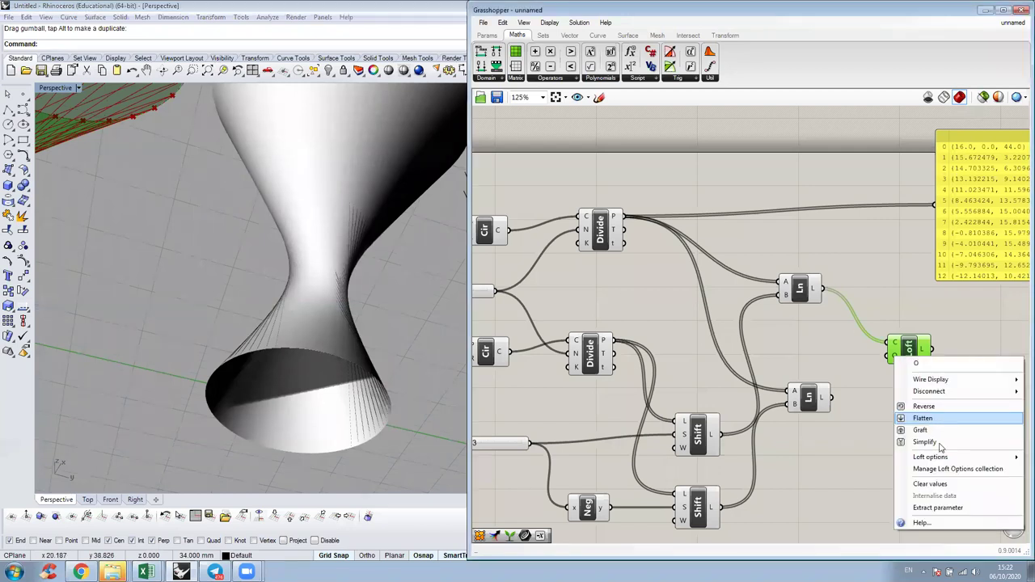
{"action": "mouse_move", "coordinate": [930, 457]}
{"action": "left_click", "coordinate": [838, 498]}
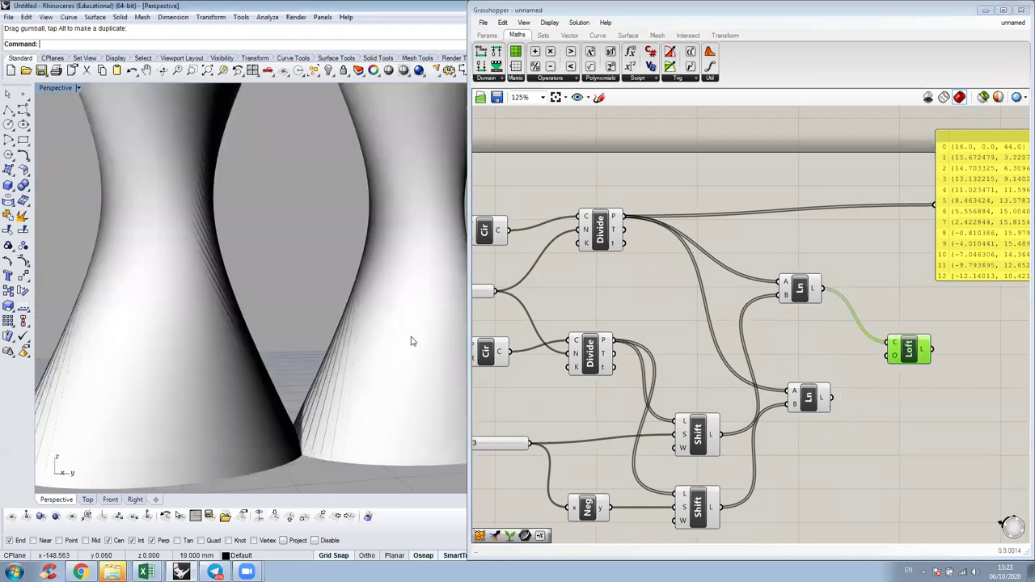
{"action": "right_click", "coordinate": [898, 361]}
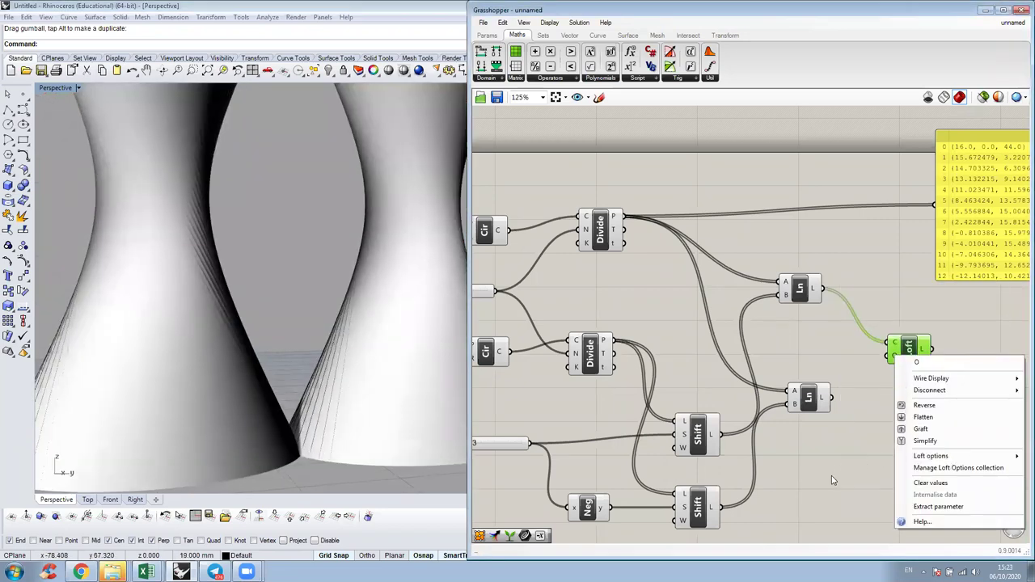
{"action": "mouse_move", "coordinate": [922, 456]}
{"action": "left_click", "coordinate": [812, 522]}
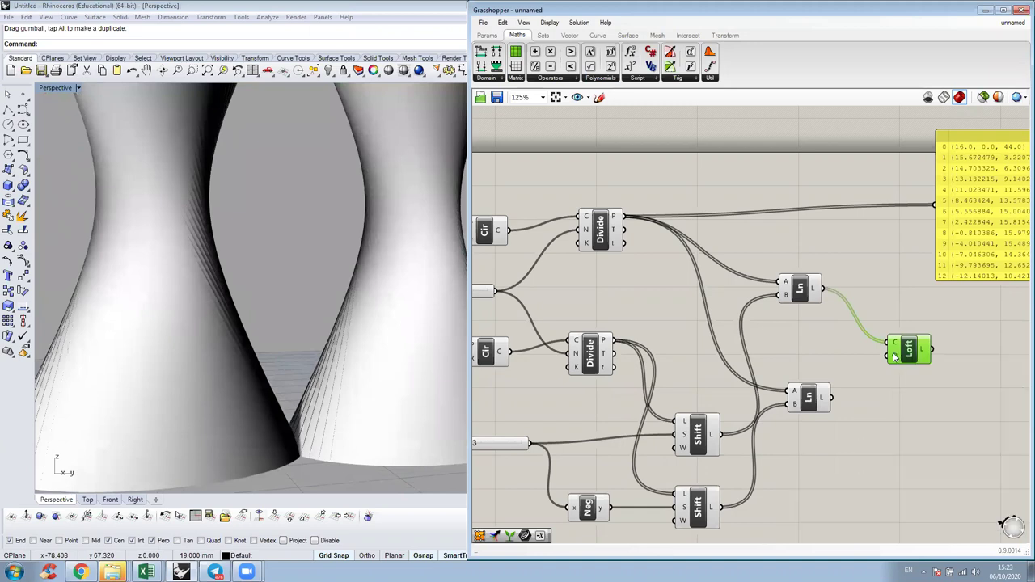
{"action": "right_click", "coordinate": [898, 362]}
{"action": "mouse_move", "coordinate": [899, 457]}
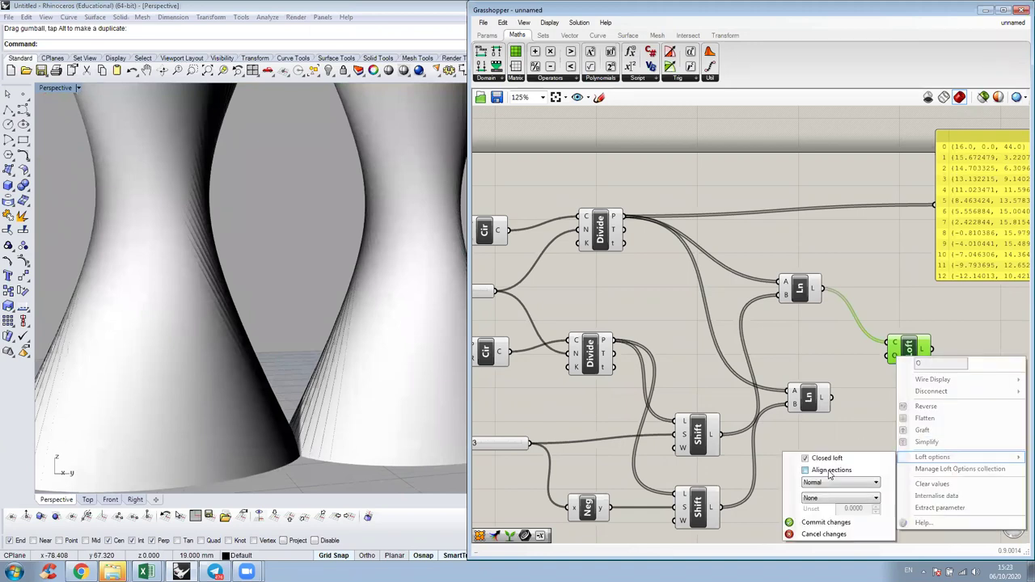
{"action": "left_click", "coordinate": [841, 483]}
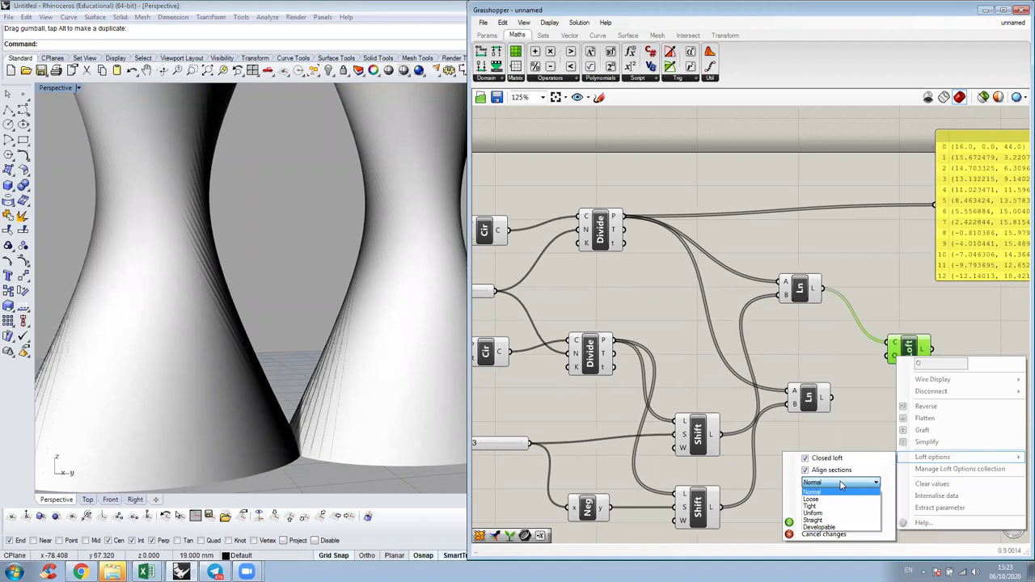
{"action": "left_click", "coordinate": [841, 483]}
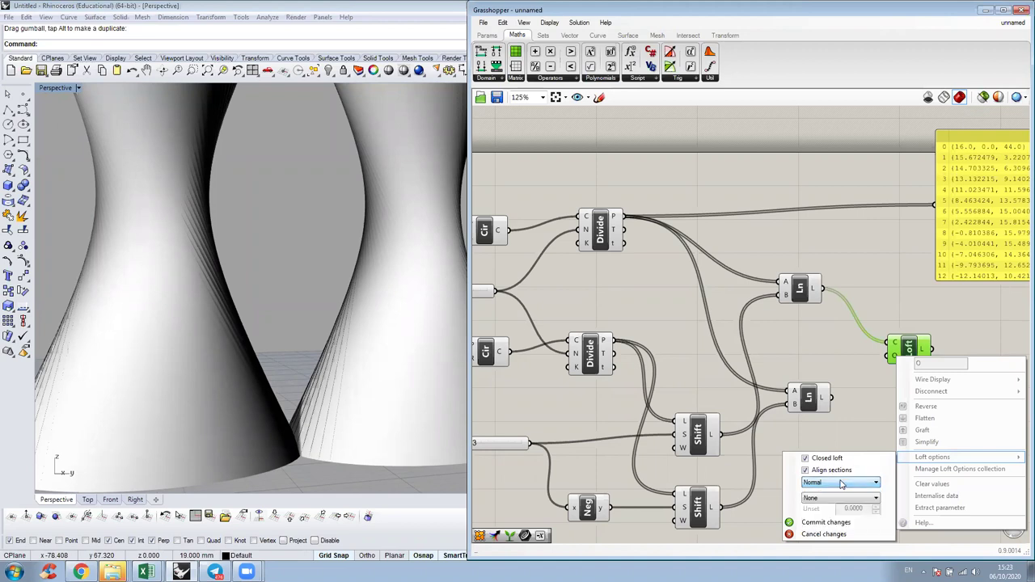
{"action": "left_click", "coordinate": [826, 523]}
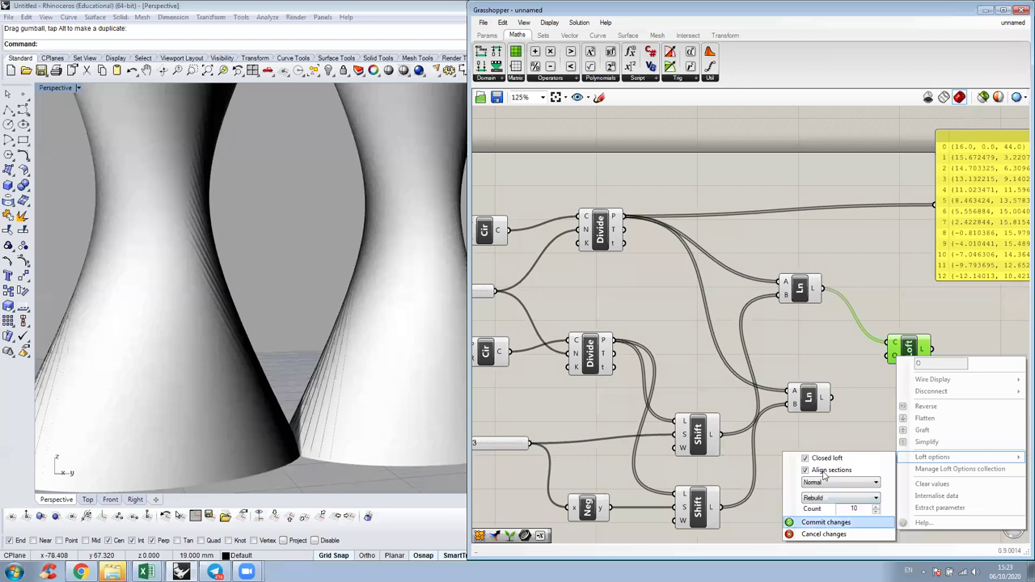
{"action": "left_click", "coordinate": [823, 523]}
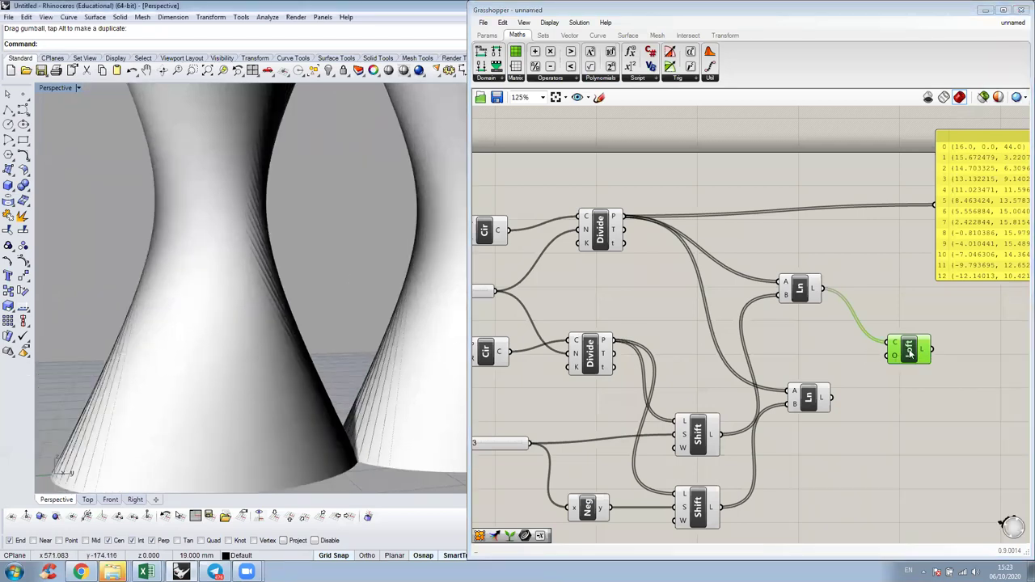
- Bake the Loft component's surface into Rhino on the Default layer, place it along the red axis, and compare its smoothness with the earlier surfaces
{"action": "scroll", "coordinate": [198, 230], "scroll_direction": "down", "scroll_amount": 3}
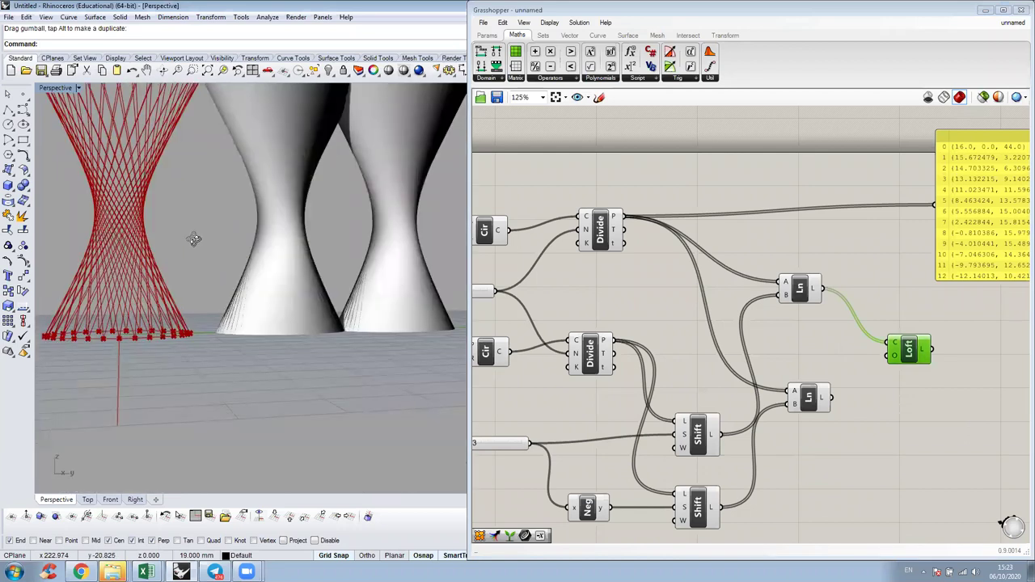
{"action": "scroll", "coordinate": [205, 220], "scroll_direction": "down", "scroll_amount": 5}
{"action": "right_click_drag", "start_coordinate": [204, 223], "coordinate": [207, 269]}
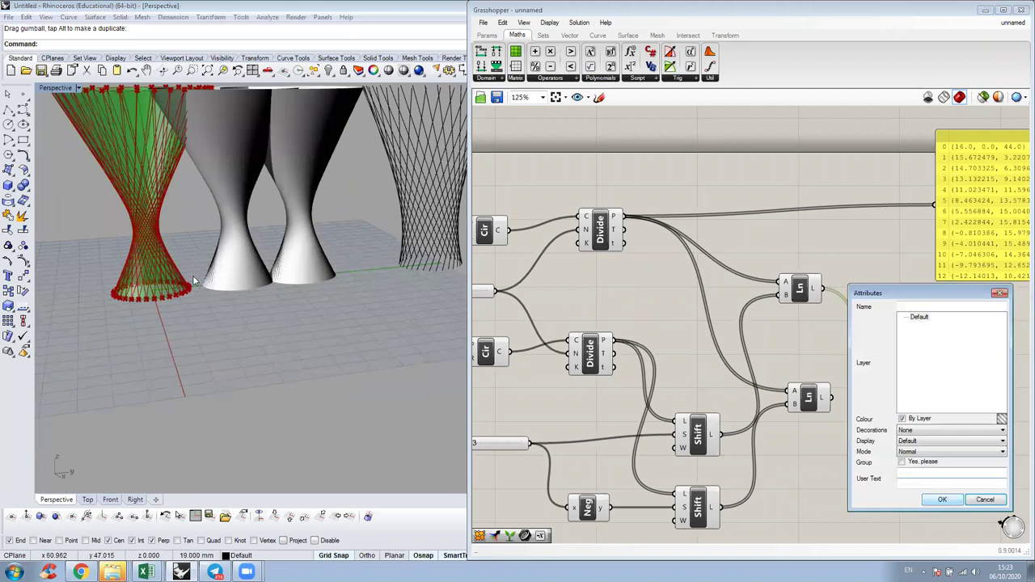
{"action": "key", "text": "Return"}
{"action": "scroll", "coordinate": [193, 275], "scroll_direction": "up", "scroll_amount": 5}
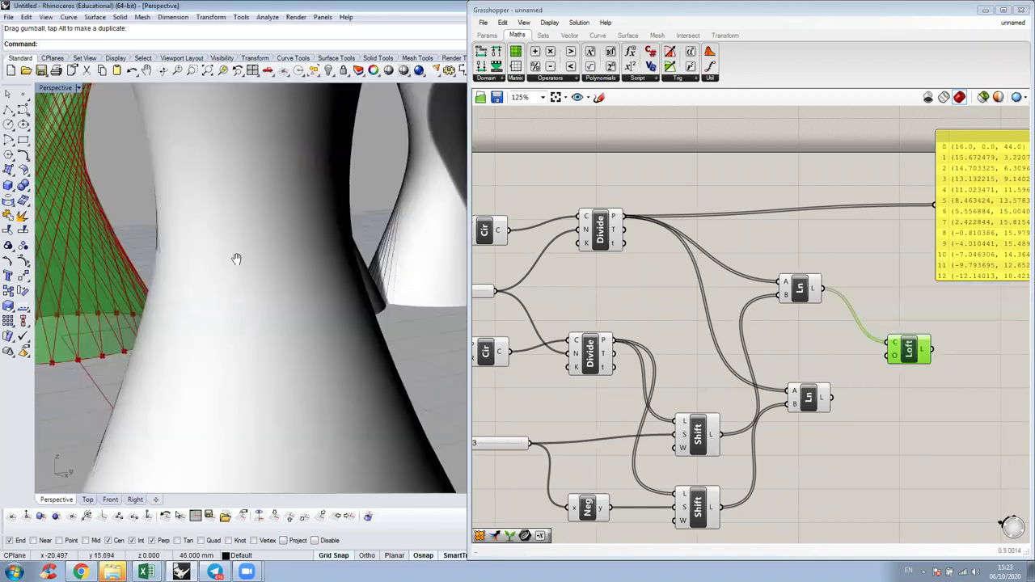
{"action": "scroll", "coordinate": [239, 259], "scroll_direction": "up", "scroll_amount": 3}
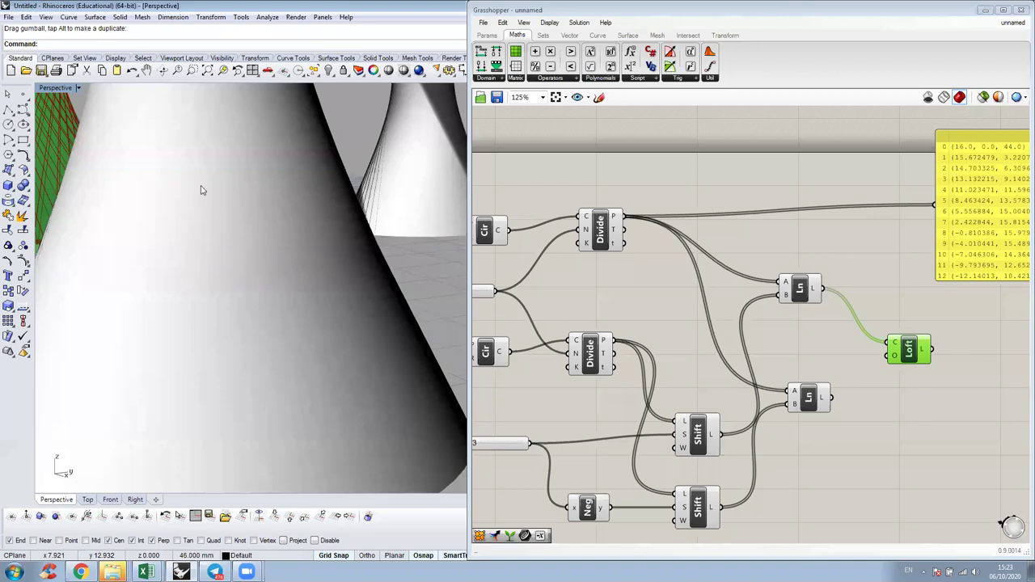
{"action": "right_click_drag", "start_coordinate": [240, 351], "coordinate": [249, 404]}
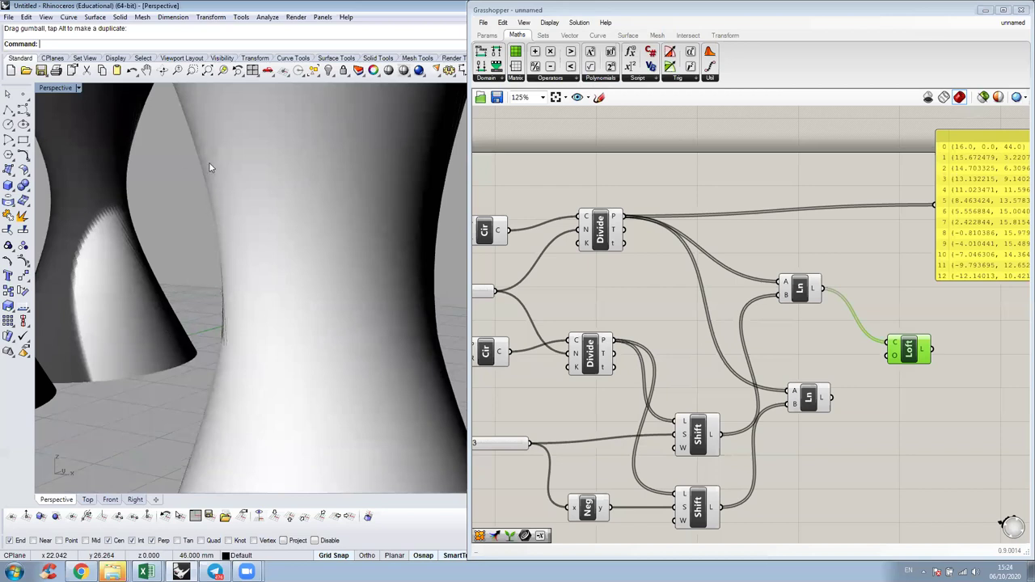
{"action": "scroll", "coordinate": [169, 184], "scroll_direction": "down", "scroll_amount": 2}
{"action": "scroll", "coordinate": [303, 243], "scroll_direction": "down", "scroll_amount": 3}
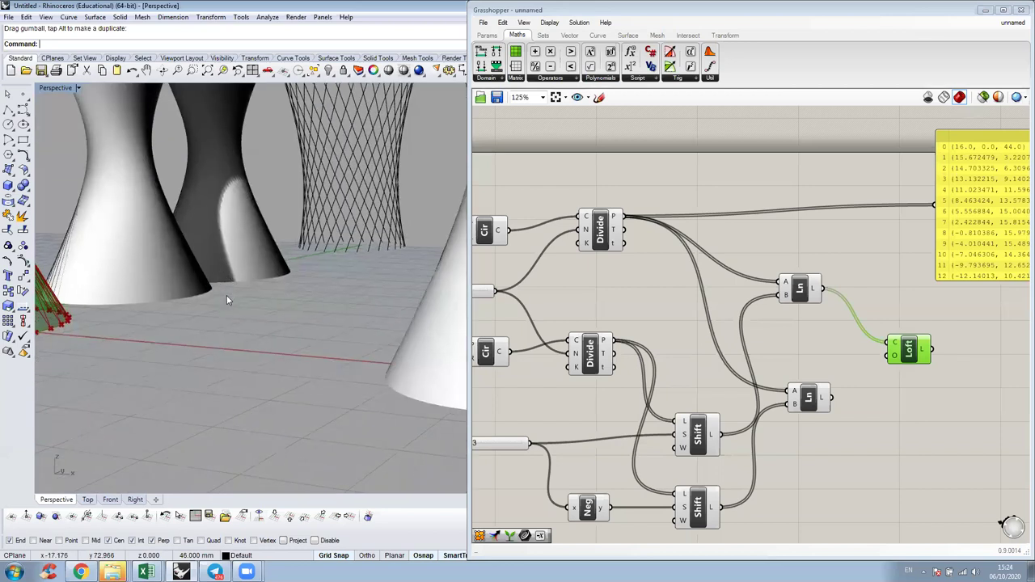
- Delete the two earlier baked loft surfaces standing along the green axis
{"action": "right_click_drag", "start_coordinate": [252, 293], "coordinate": [268, 212]}
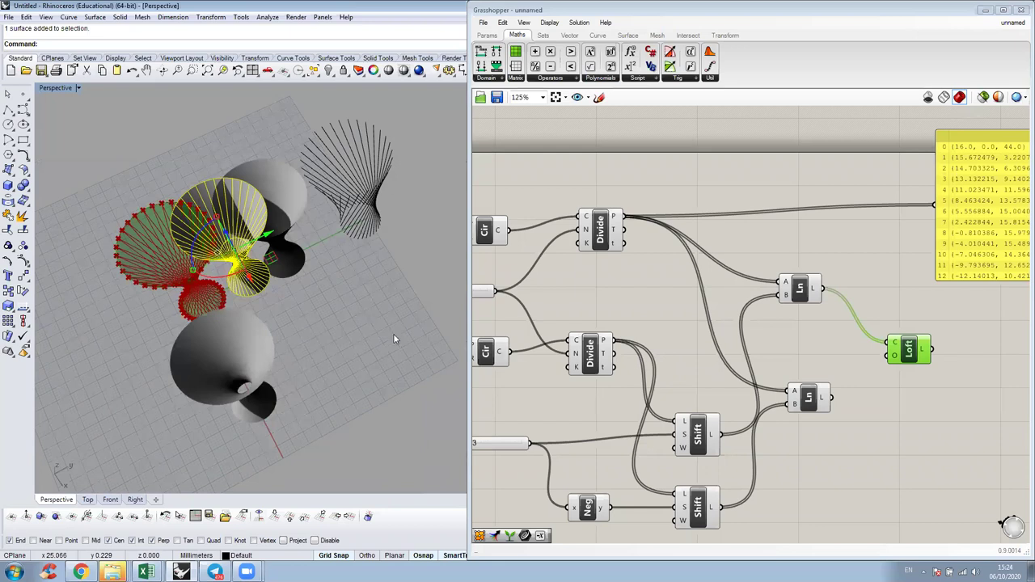
{"action": "right_click_drag", "start_coordinate": [323, 332], "coordinate": [232, 404]}
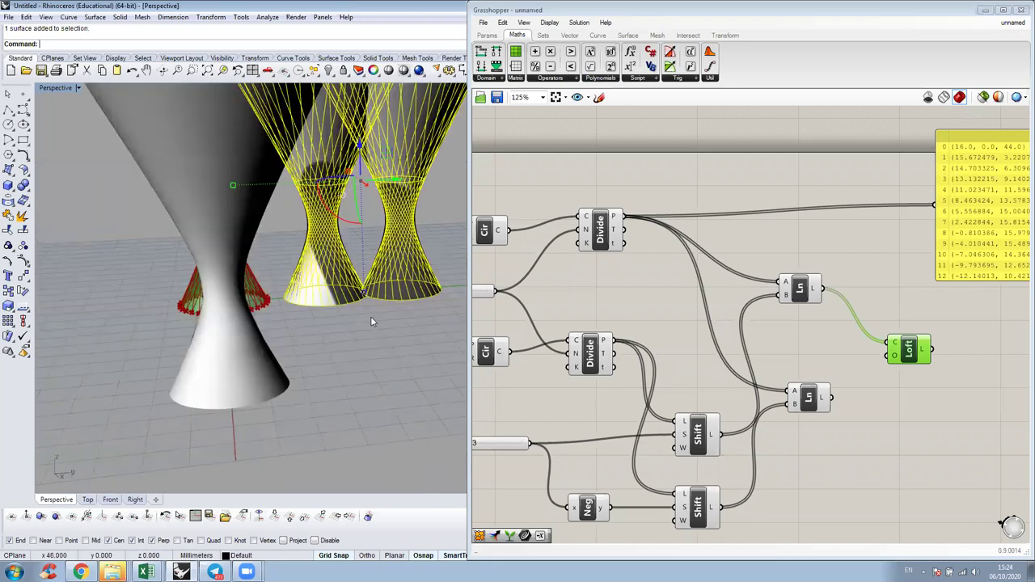
{"action": "key", "text": "Delete"}
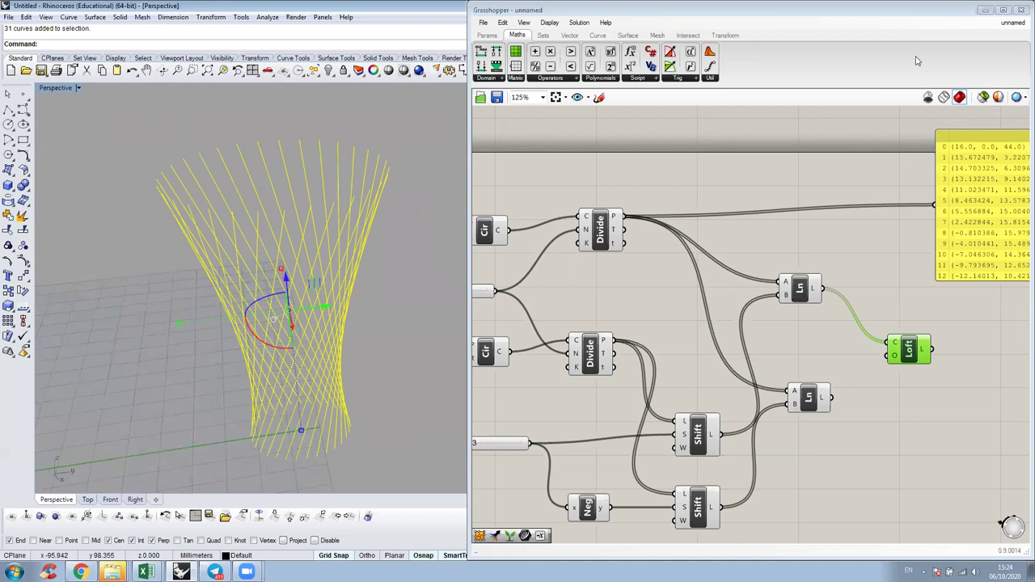
- Check the baked lines' print width, display color and layer properties and the available surface tools for a way to thicken lines
{"action": "left_click", "coordinate": [924, 100]}
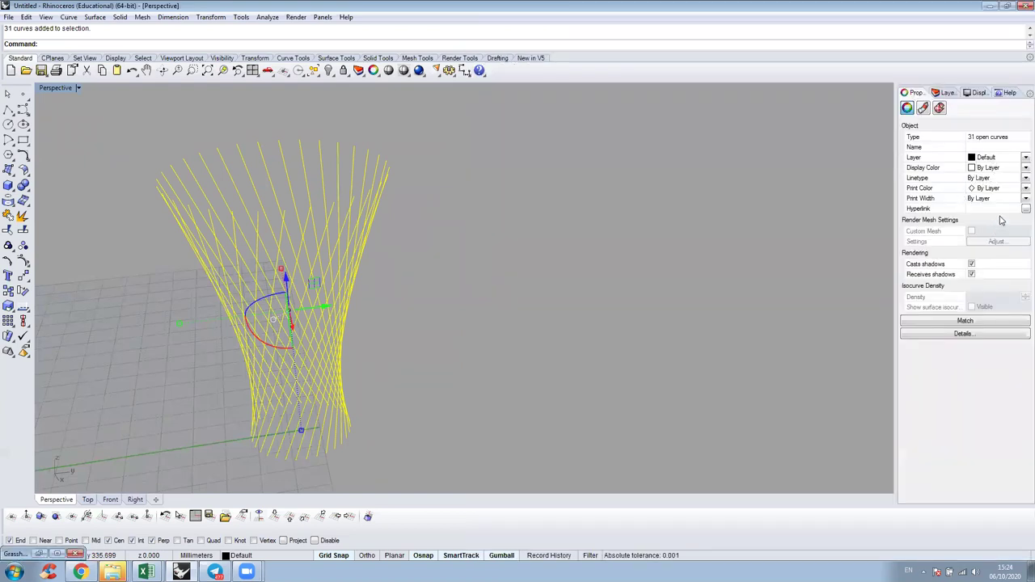
{"action": "left_click", "coordinate": [1020, 200]}
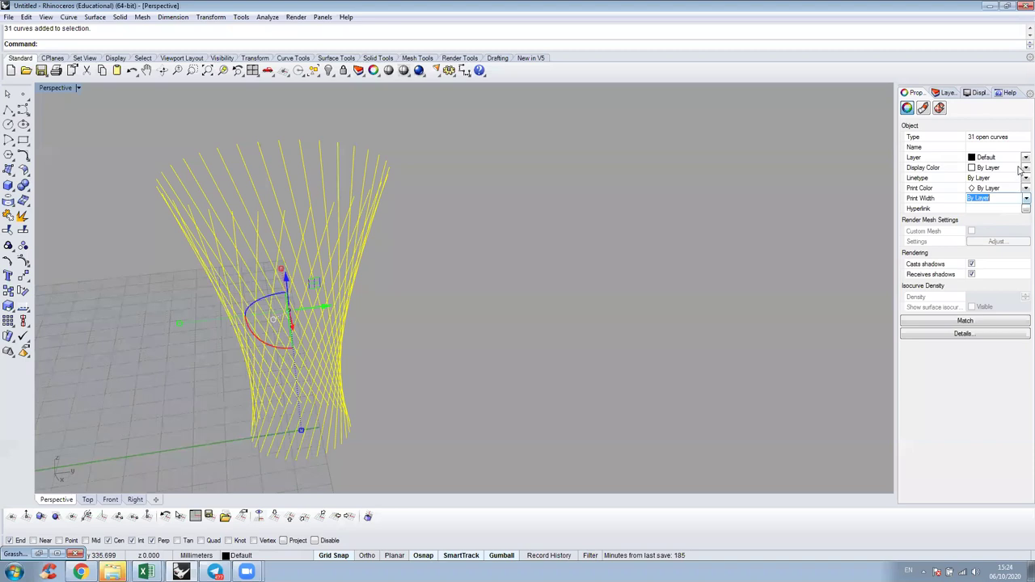
{"action": "left_click", "coordinate": [1025, 168]}
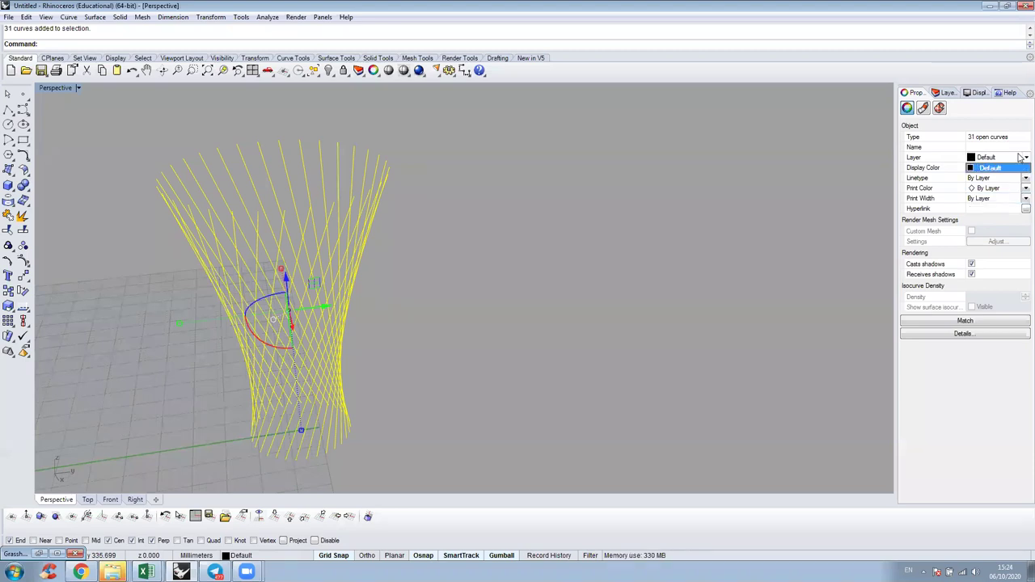
{"action": "left_click", "coordinate": [428, 348]}
{"action": "key", "text": "ctrl+a"}
{"action": "key", "text": "Escape"}
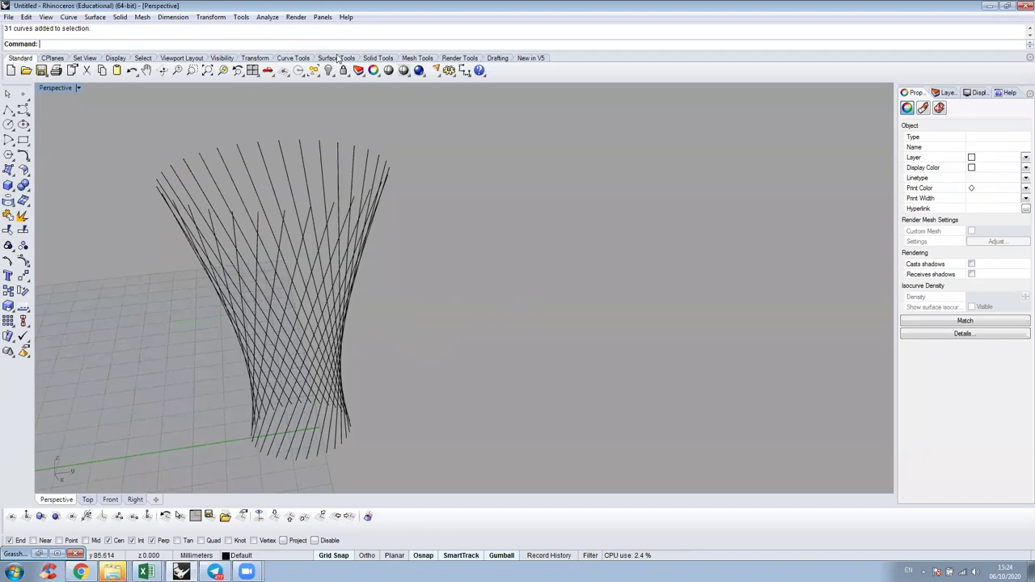
{"action": "left_click", "coordinate": [338, 58]}
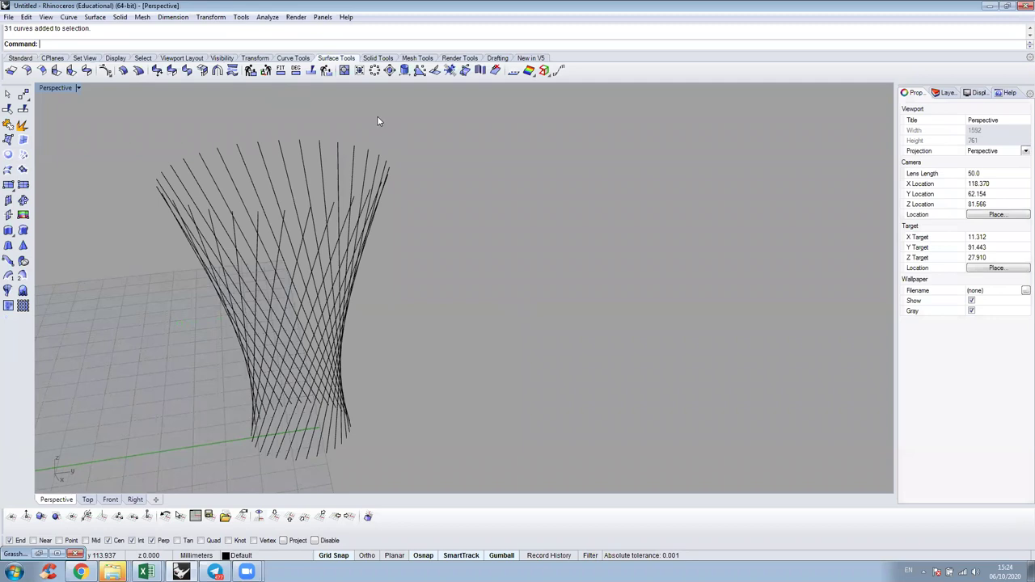
{"action": "right_click_drag", "start_coordinate": [352, 241], "coordinate": [339, 254]}
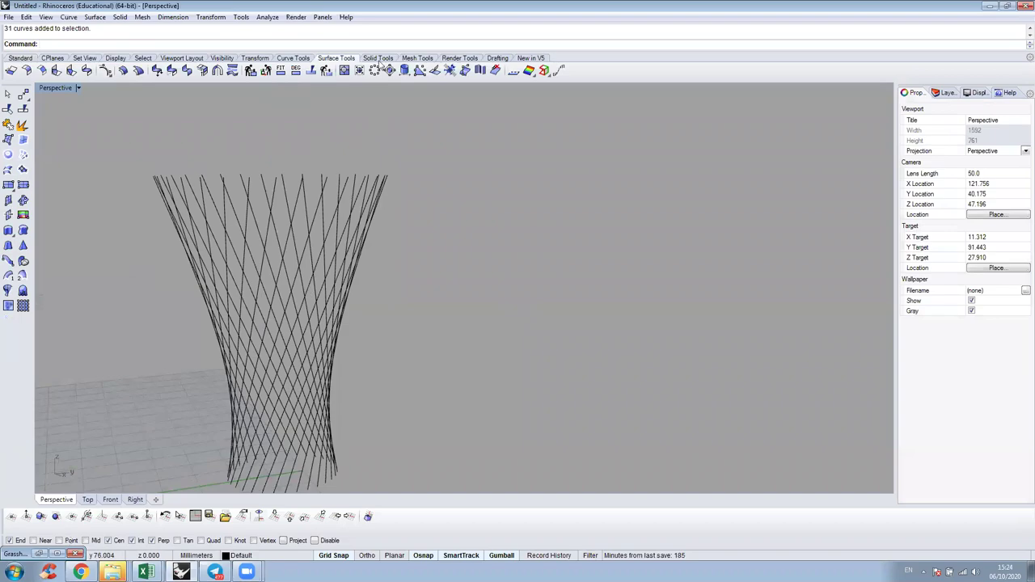
- Switch to Chrome and search Google for "how to give thickness to a line in rhino"
{"action": "key", "text": "alt+Tab"}
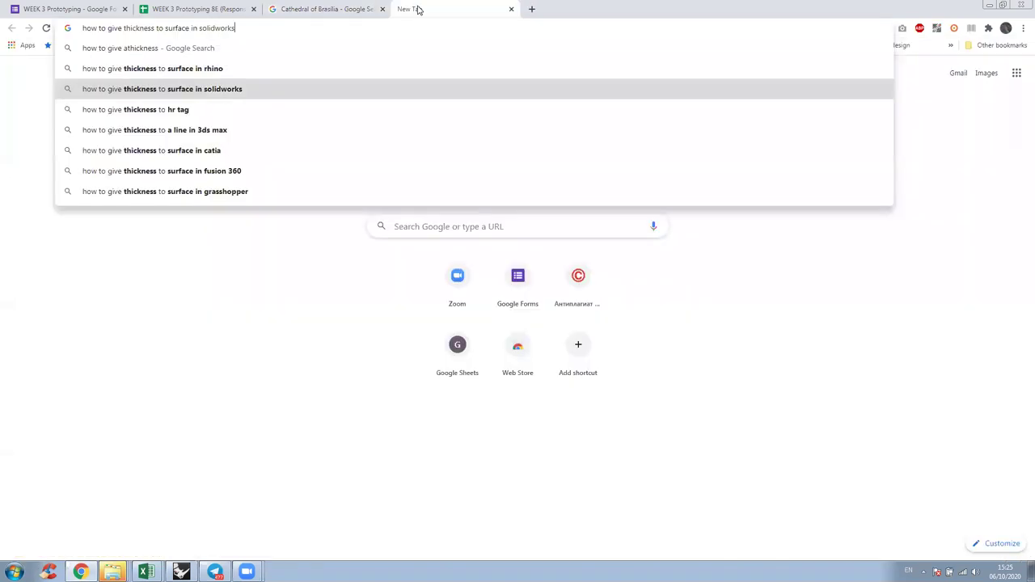
{"action": "key", "text": "Down"}
{"action": "key", "text": "Down"}
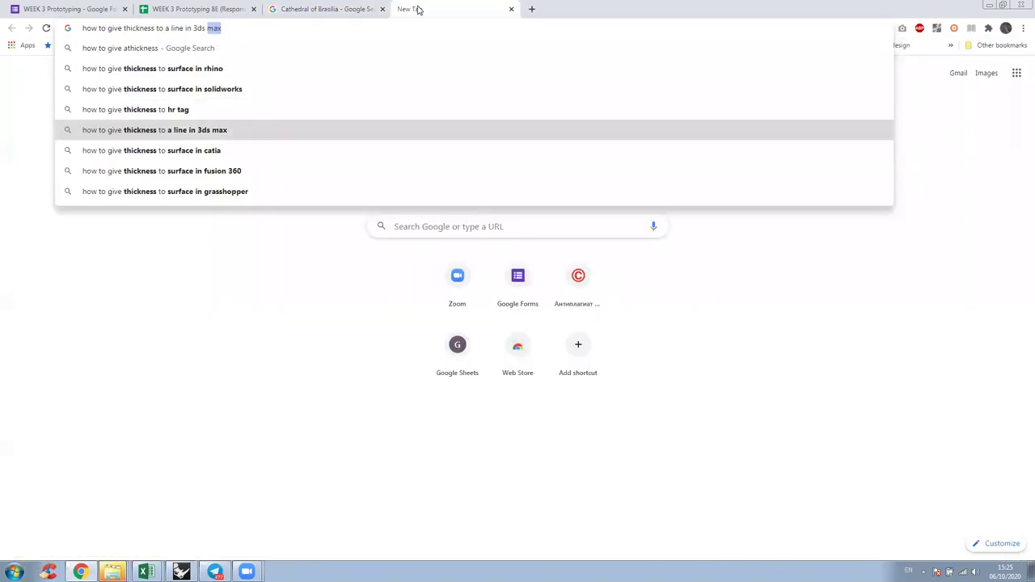
{"action": "type", "text": "rhino"}
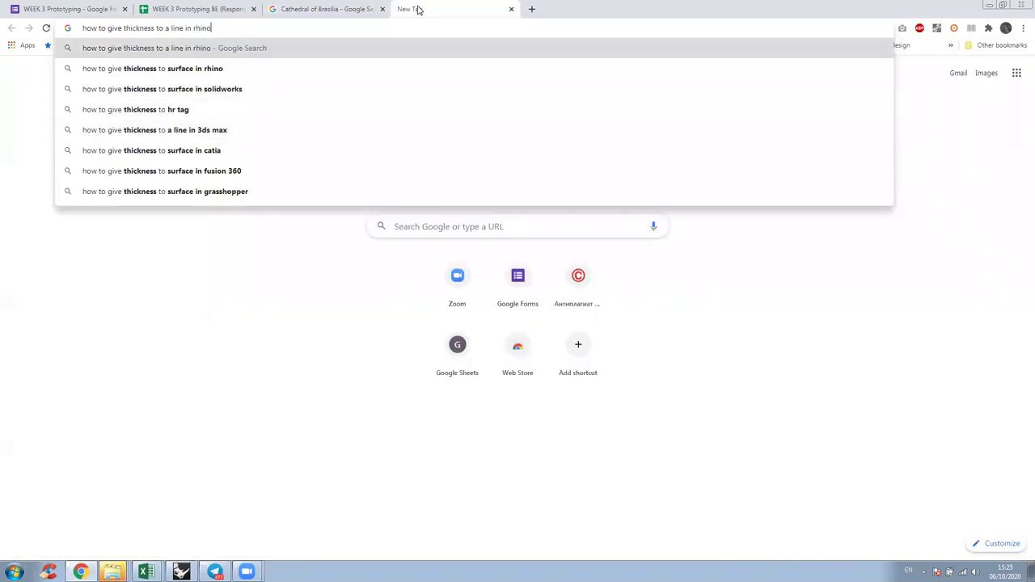
{"action": "key", "text": "Return"}
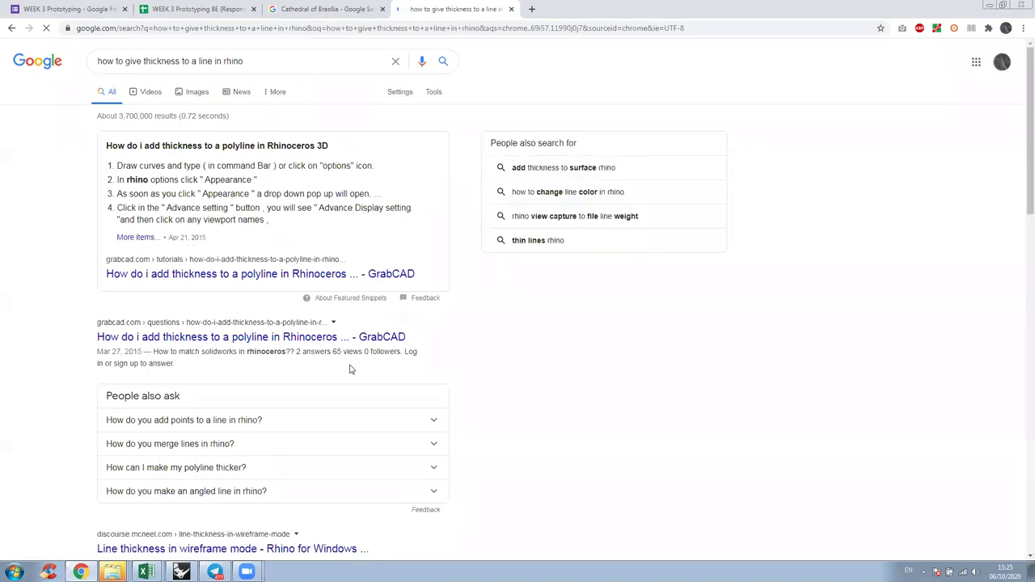
- Switch back to Rhino and delete the baked lattice lines, leaving the Grasshopper preview
{"action": "key", "text": "alt+Tab"}
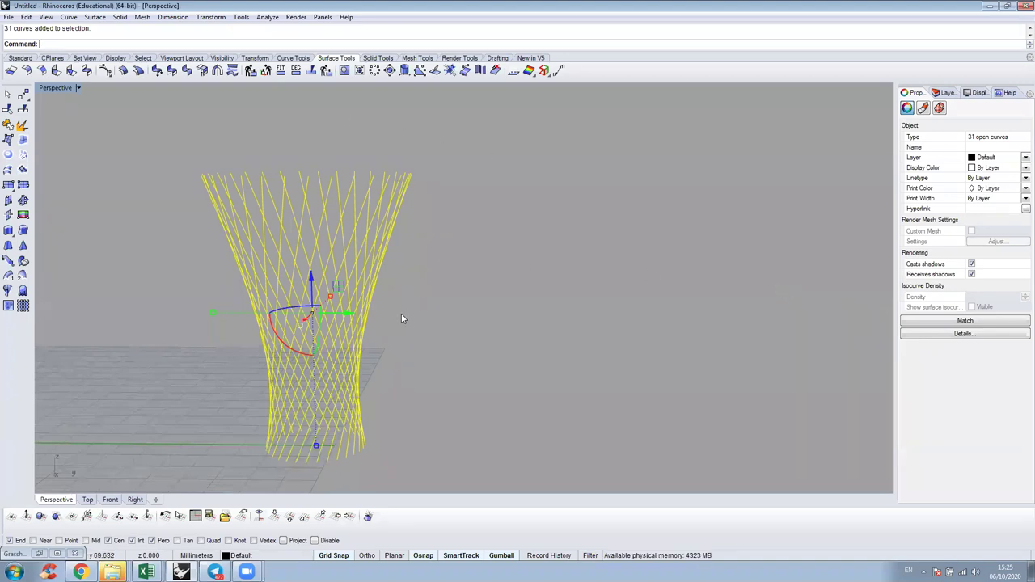
{"action": "right_click_drag", "start_coordinate": [277, 397], "coordinate": [314, 380]}
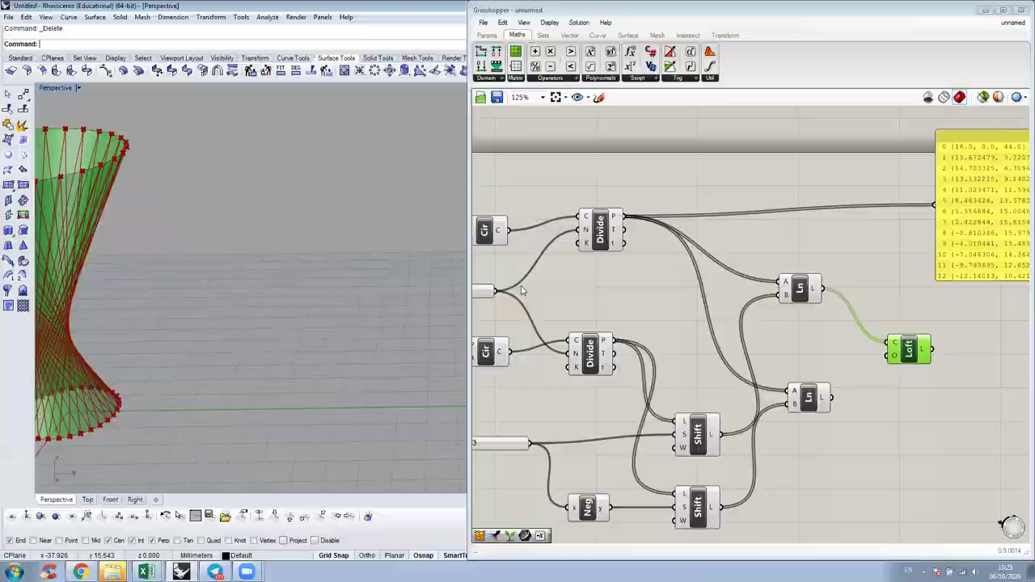
- Switch to Chrome, read the GrabCAD tutorial on adding thickness to a polyline in Rhinoceros 3D, and return to Rhino and Grasshopper
{"action": "key", "text": "alt+Tab"}
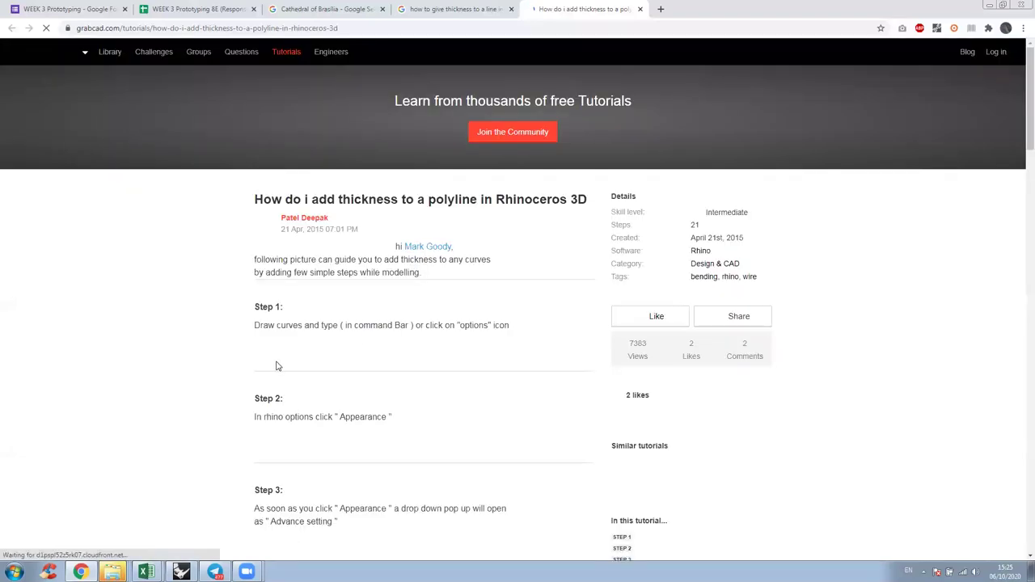
{"action": "scroll", "coordinate": [414, 444], "scroll_direction": "down", "scroll_amount": 4}
{"action": "scroll", "coordinate": [348, 169], "scroll_direction": "up", "scroll_amount": 2}
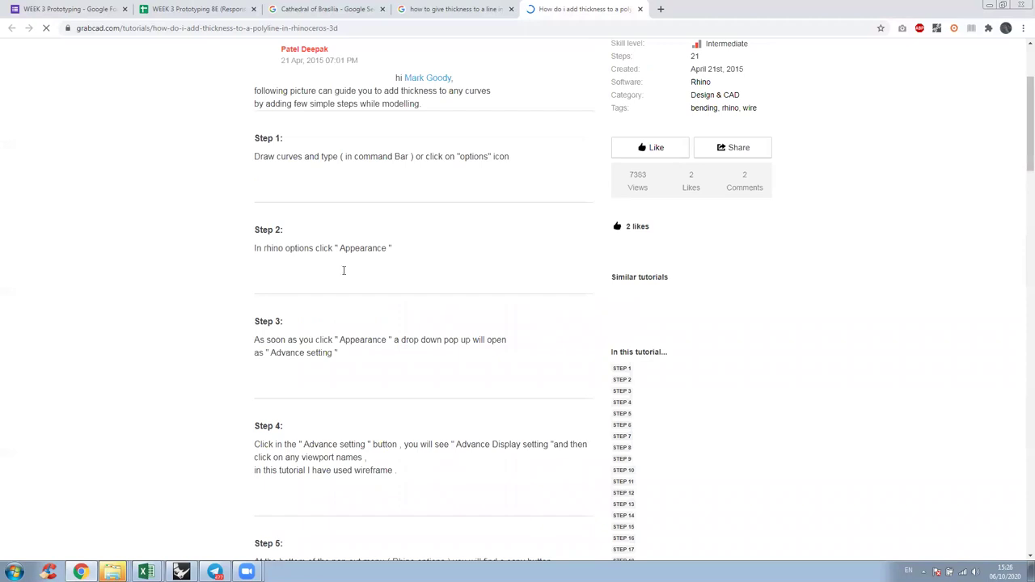
{"action": "scroll", "coordinate": [343, 273], "scroll_direction": "down", "scroll_amount": 15}
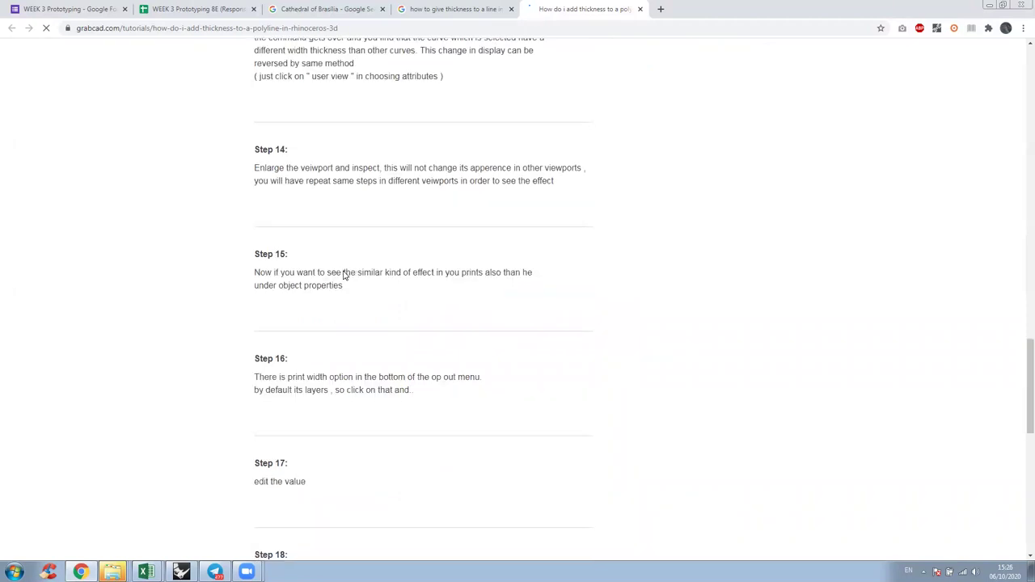
{"action": "scroll", "coordinate": [343, 274], "scroll_direction": "down", "scroll_amount": 8}
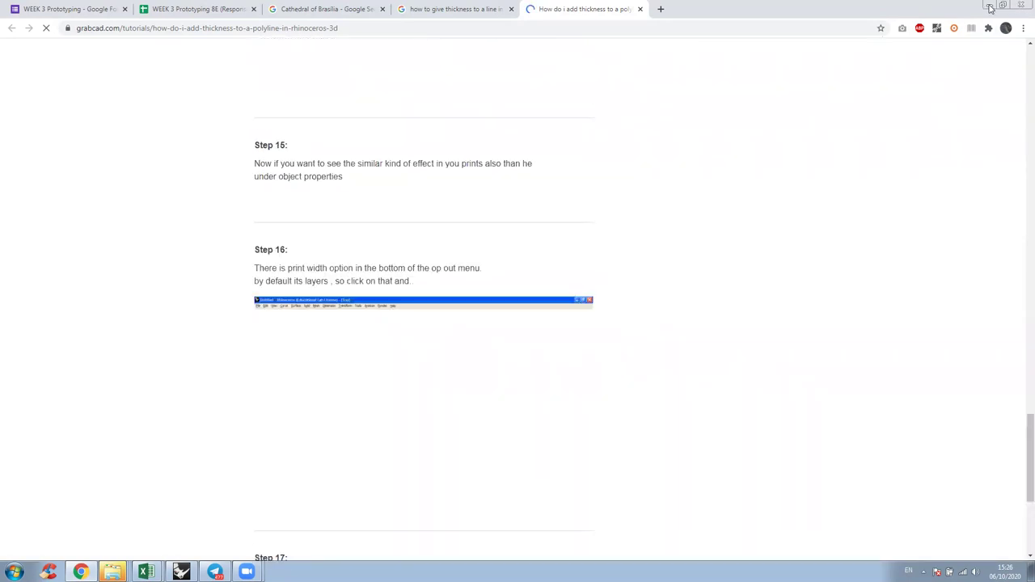
{"action": "left_click", "coordinate": [990, 6]}
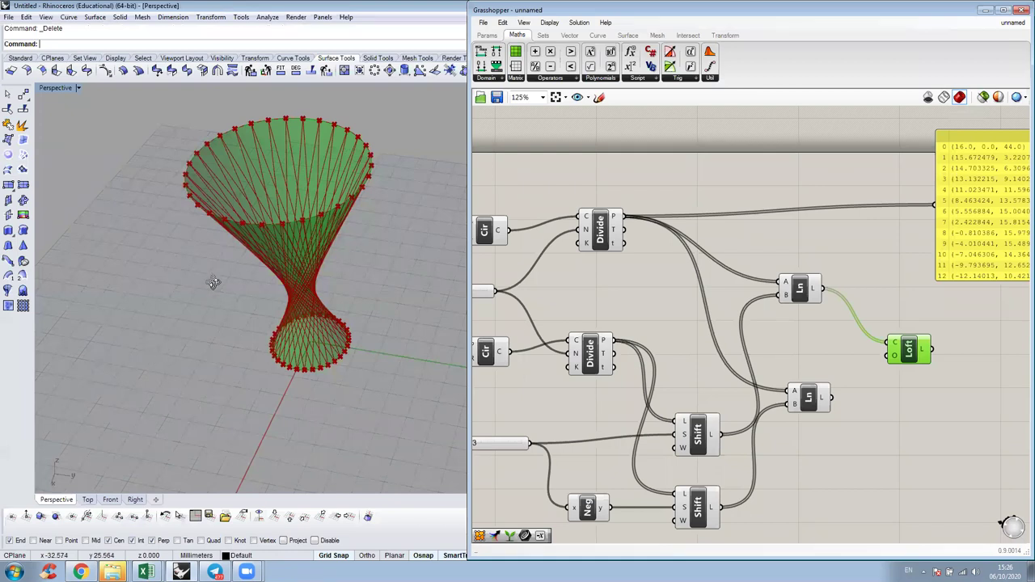
- Switch to Chrome and examine the submitted hand-drawn sketches, zooming in on the twisted perforated form
{"action": "right_click_drag", "start_coordinate": [213, 282], "coordinate": [212, 270]}
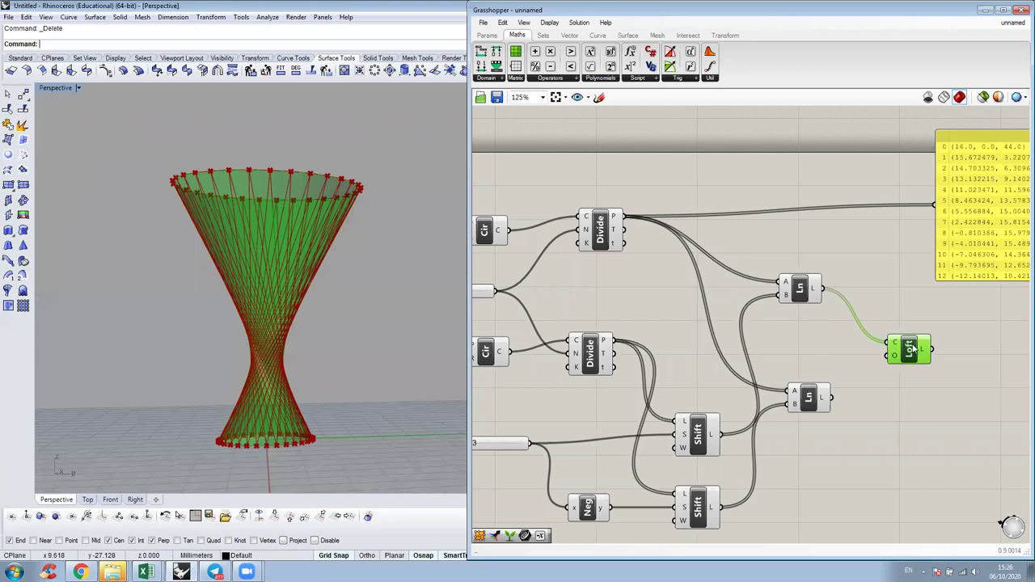
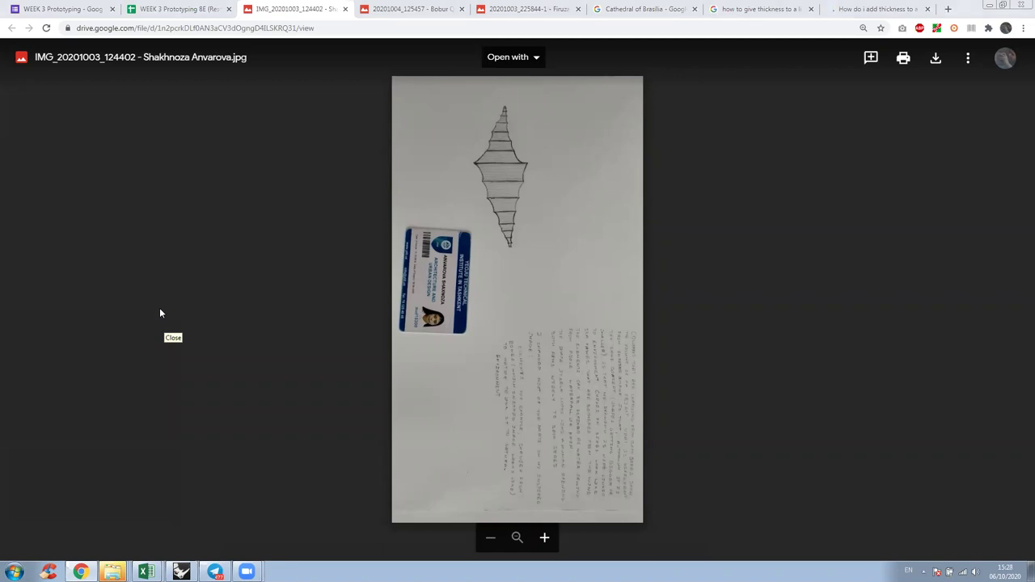
{"action": "left_click", "coordinate": [411, 8]}
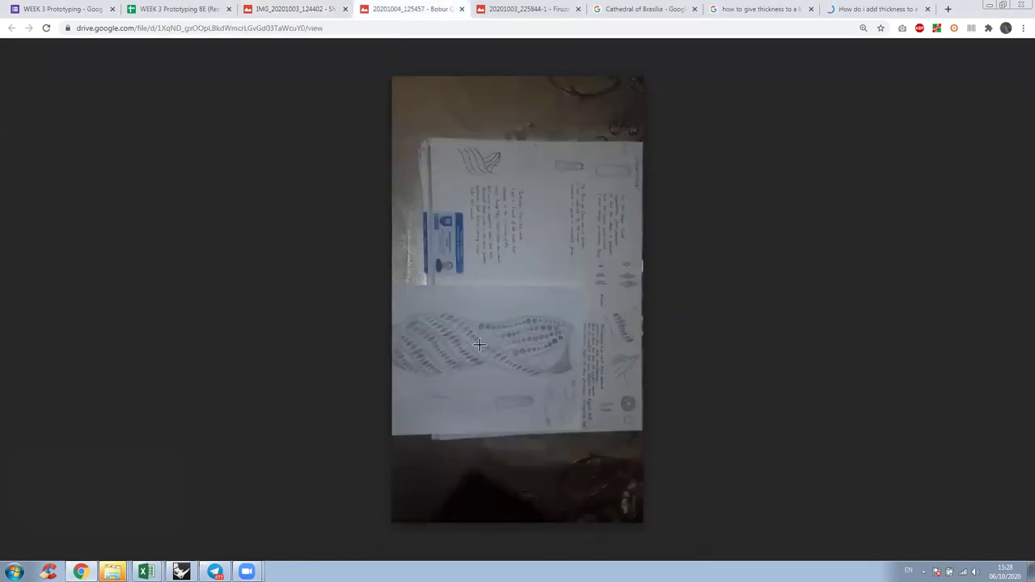
{"action": "scroll", "coordinate": [541, 300], "scroll_direction": "up", "scroll_amount": 3, "text": "ctrl"}
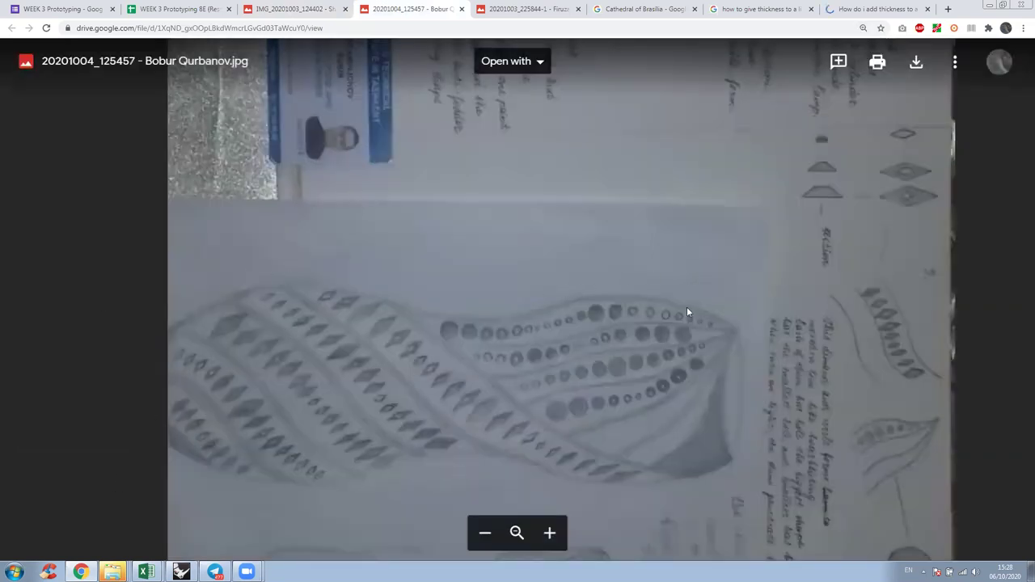
{"action": "left_click", "coordinate": [513, 9]}
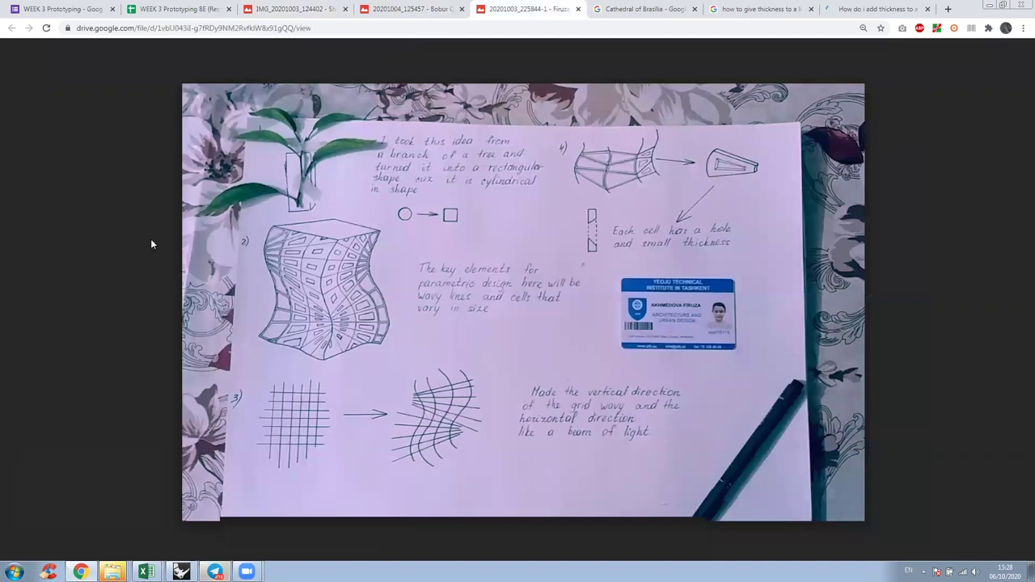
{"action": "left_click", "coordinate": [249, 174]}
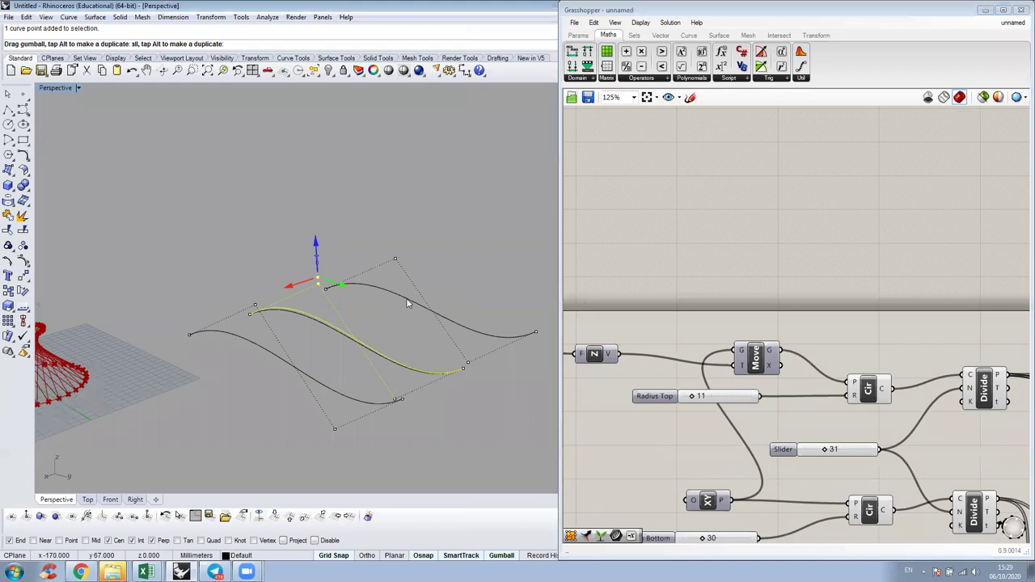
- Raise the inner control points of the far curve vertically in Rhino to bend it into a tall arch
{"action": "left_click", "coordinate": [395, 258]}
{"action": "left_click_drag", "start_coordinate": [394, 243], "coordinate": [376, 229]}
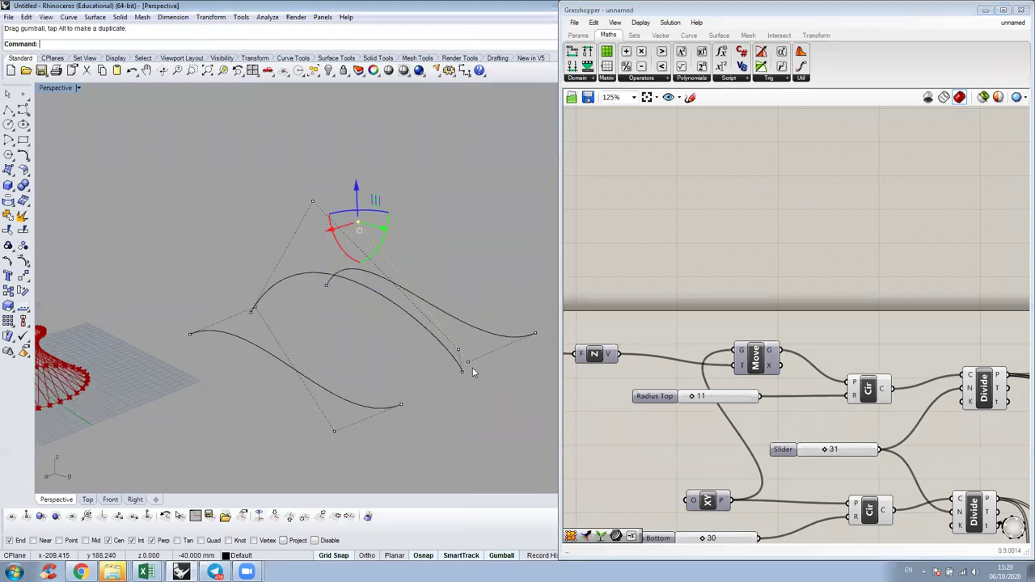
{"action": "right_click_drag", "start_coordinate": [472, 367], "coordinate": [469, 362]}
{"action": "left_click", "coordinate": [466, 360]}
{"action": "left_click_drag", "start_coordinate": [467, 342], "coordinate": [492, 139]}
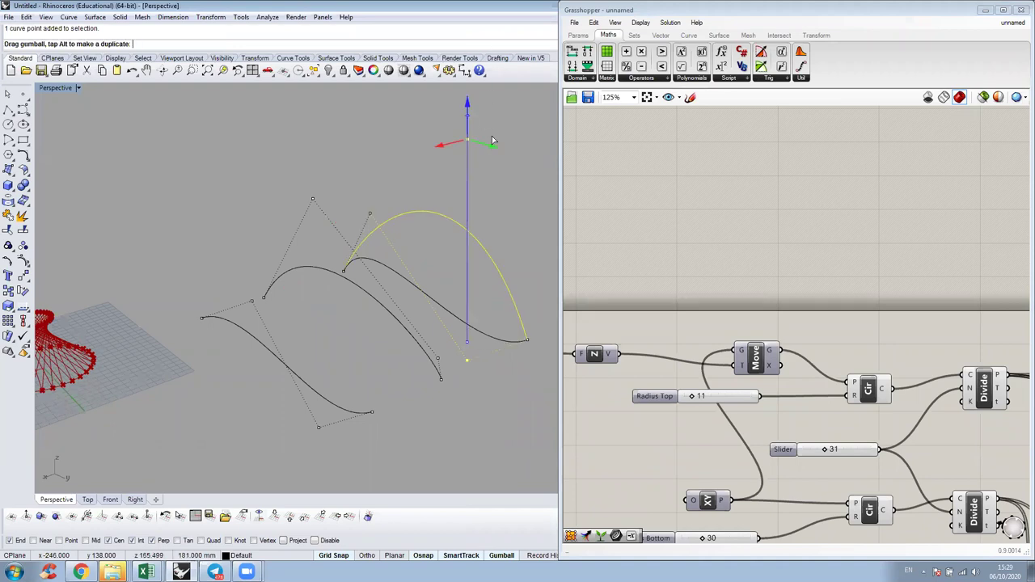
{"action": "key", "text": "Escape"}
{"action": "key", "text": "Escape"}
- Display the middle arched curve's control points and shift one of them sideways to reshape the arch
{"action": "right_click_drag", "start_coordinate": [274, 357], "coordinate": [353, 340]}
{"action": "left_click", "coordinate": [277, 341]}
{"action": "key", "text": "Escape"}
{"action": "left_click", "coordinate": [377, 323]}
{"action": "key", "text": "F10"}
{"action": "left_click", "coordinate": [273, 212]}
{"action": "left_click_drag", "start_coordinate": [304, 215], "coordinate": [213, 211]}
{"action": "left_click", "coordinate": [127, 314]}
{"action": "right_click_drag", "start_coordinate": [272, 357], "coordinate": [202, 323]}
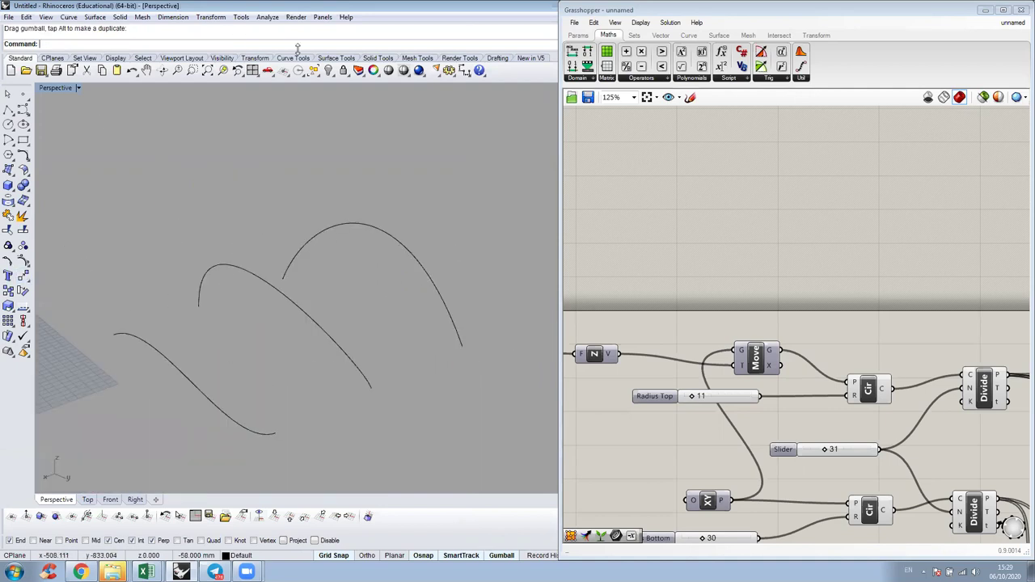
- Loft a trial surface through the three curves and delete it, keeping the curves
{"action": "left_click", "coordinate": [336, 58]}
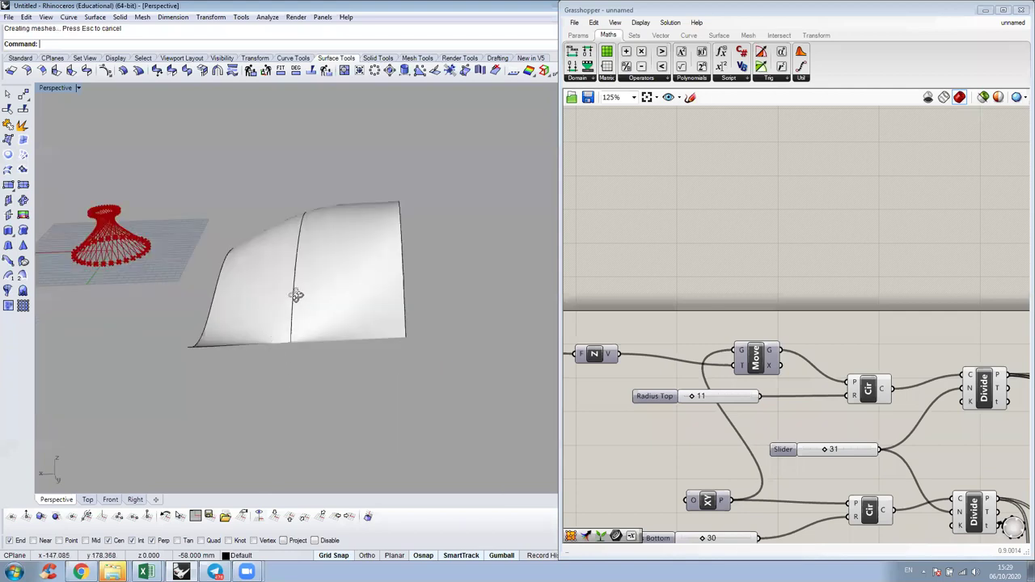
{"action": "right_click_drag", "start_coordinate": [330, 396], "coordinate": [327, 356]}
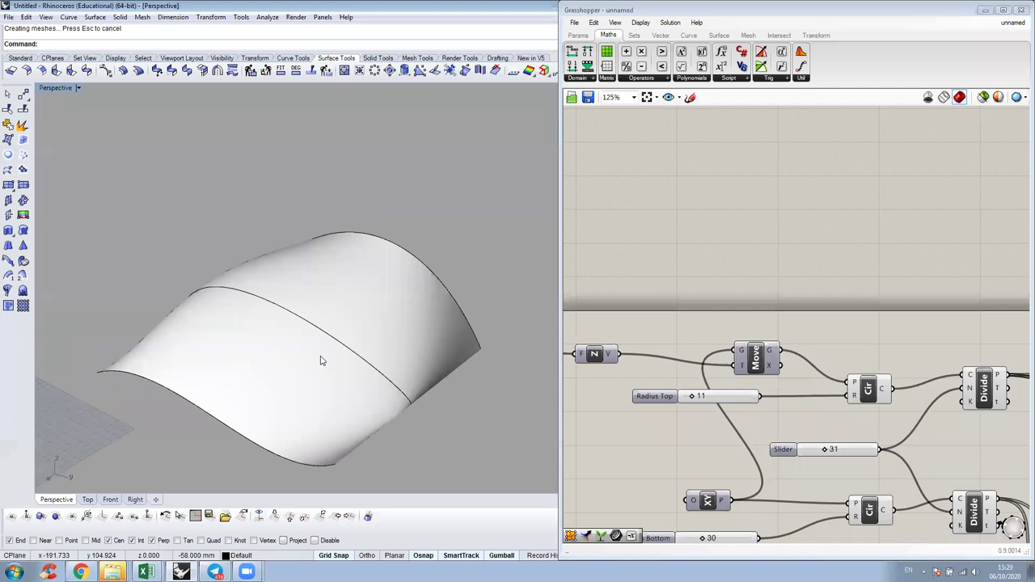
{"action": "left_click", "coordinate": [303, 383]}
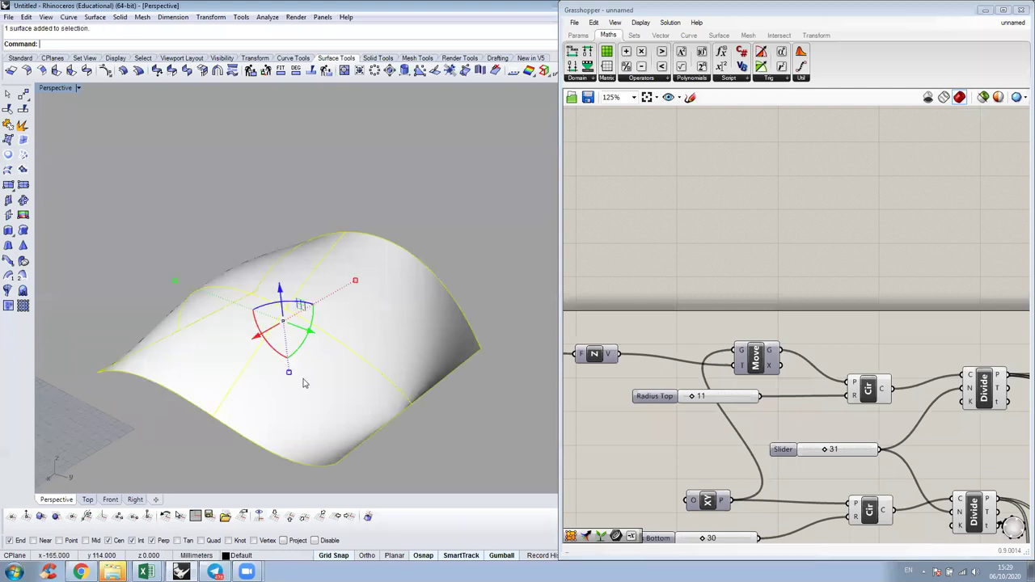
{"action": "key", "text": "Delete"}
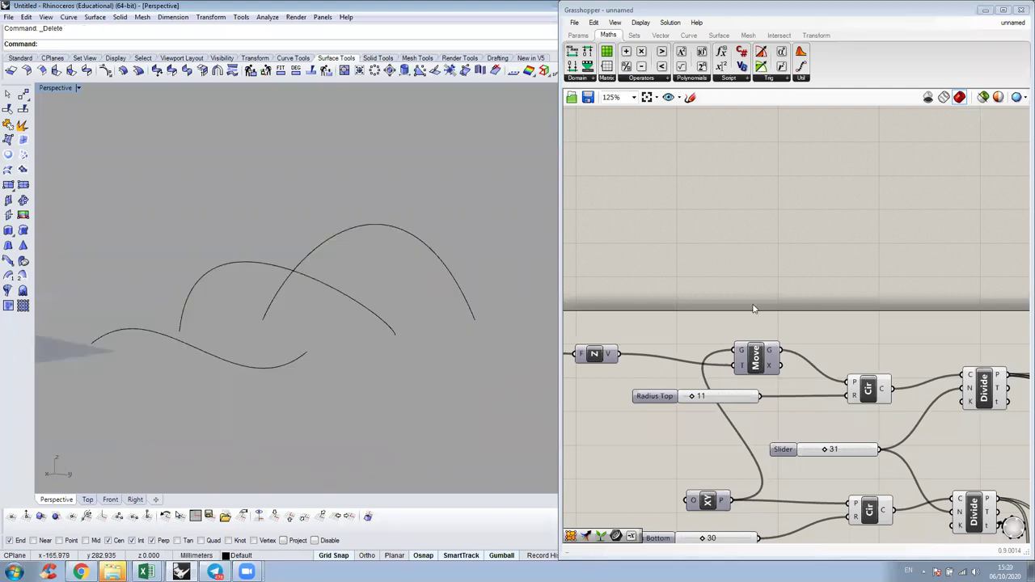
- Examine the Freeform surface components available in Grasshopper
{"action": "left_click", "coordinate": [721, 36]}
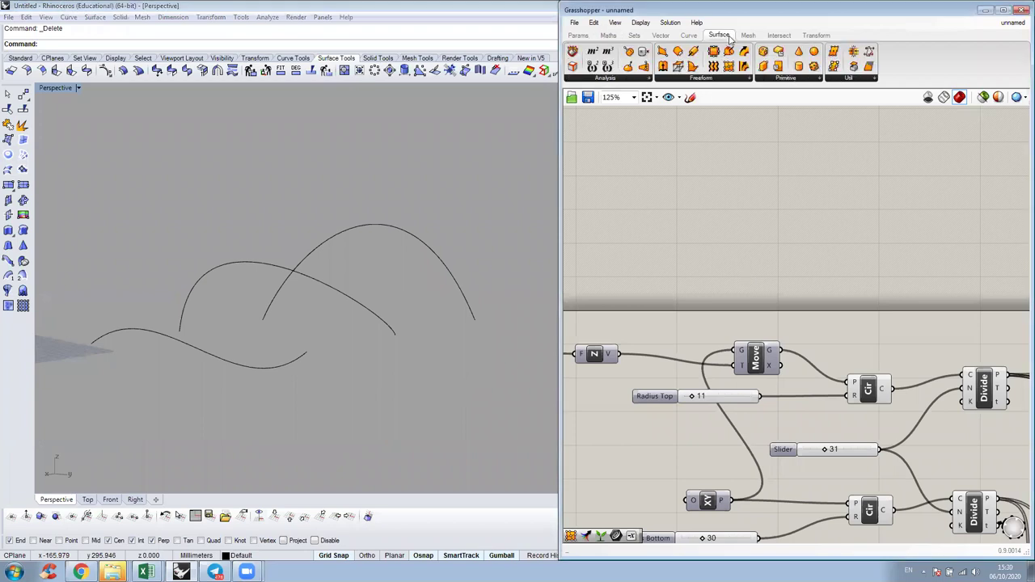
{"action": "left_click", "coordinate": [717, 79]}
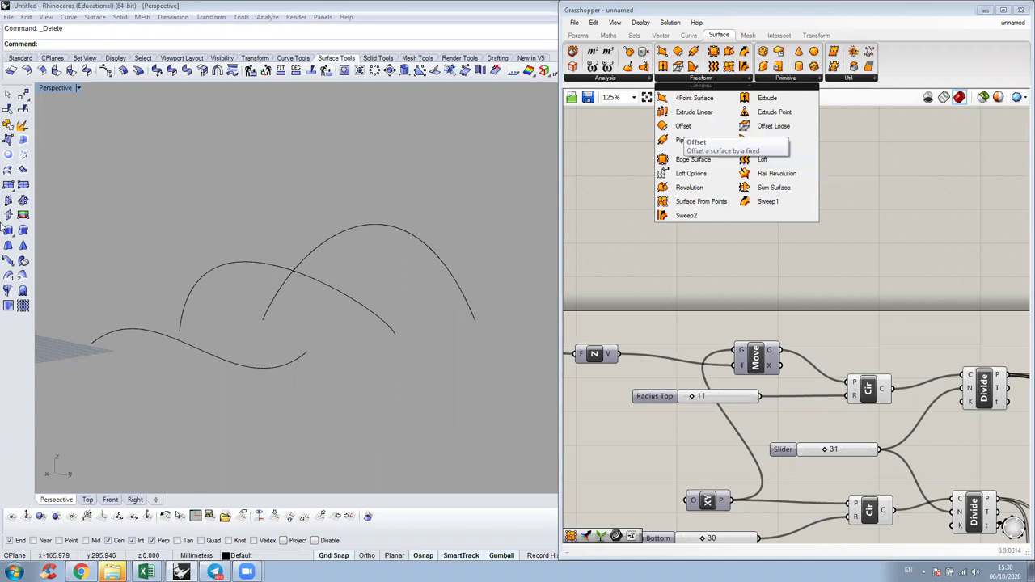
- Rotate the middle curve 90 degrees about the vertical axis in Rhino
{"action": "right_click_drag", "start_coordinate": [300, 353], "coordinate": [296, 379]}
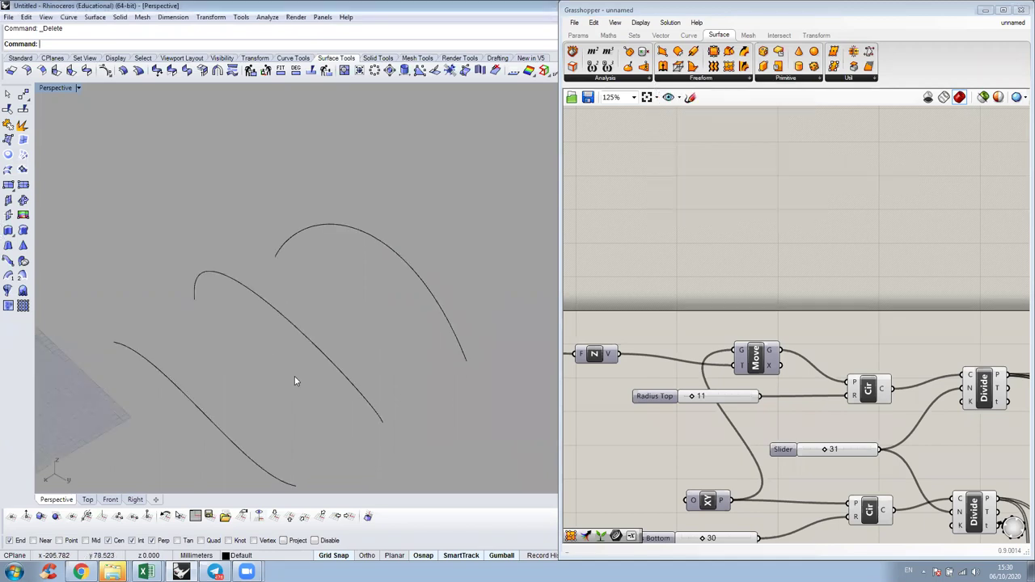
{"action": "scroll", "coordinate": [293, 377], "scroll_direction": "down", "scroll_amount": 4}
{"action": "left_click", "coordinate": [301, 353]}
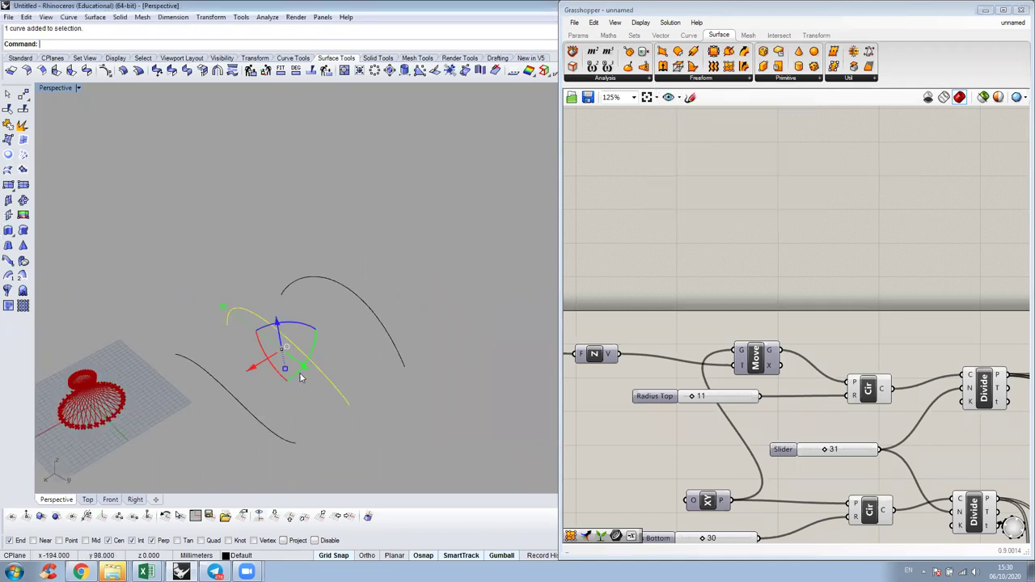
{"action": "right_click_drag", "start_coordinate": [288, 316], "coordinate": [300, 310]}
{"action": "left_click", "coordinate": [300, 309]}
{"action": "type", "text": "90"}
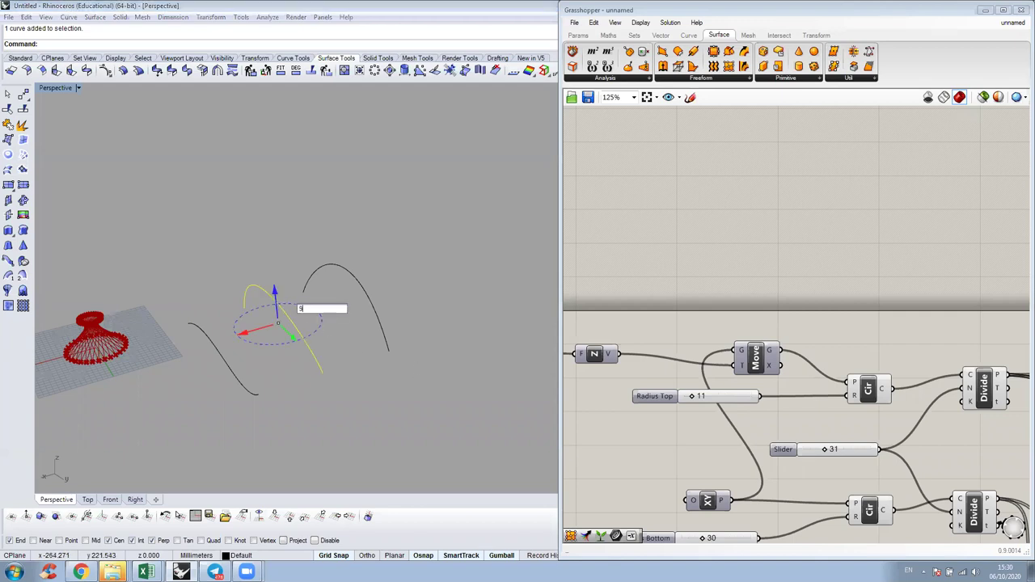
{"action": "key", "text": "Return"}
- Move the curves so their endpoints meet at the corners of a four-sided outline
{"action": "right_click_drag", "start_coordinate": [347, 336], "coordinate": [503, 358]}
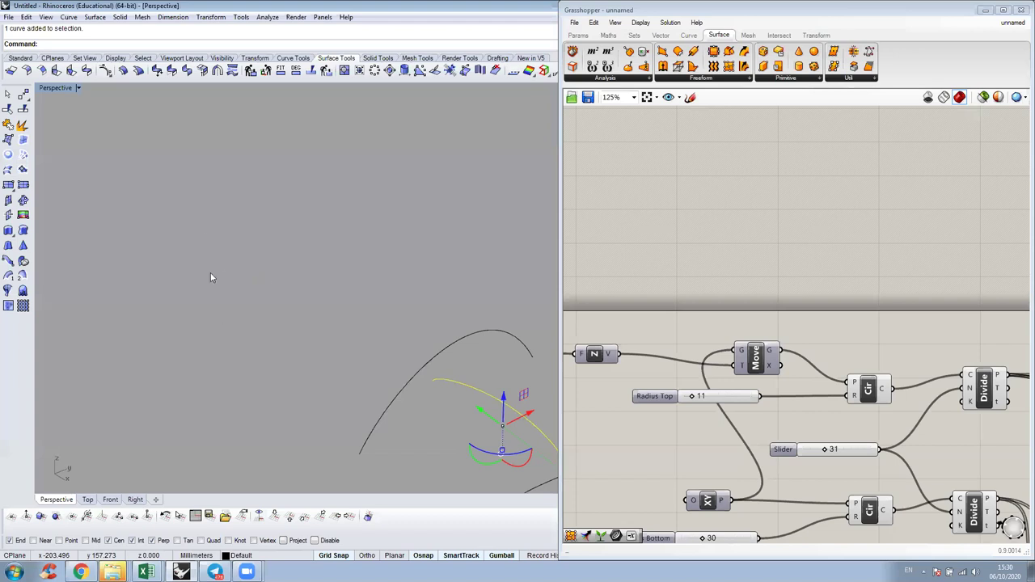
{"action": "right_click_drag", "start_coordinate": [210, 299], "coordinate": [207, 332]}
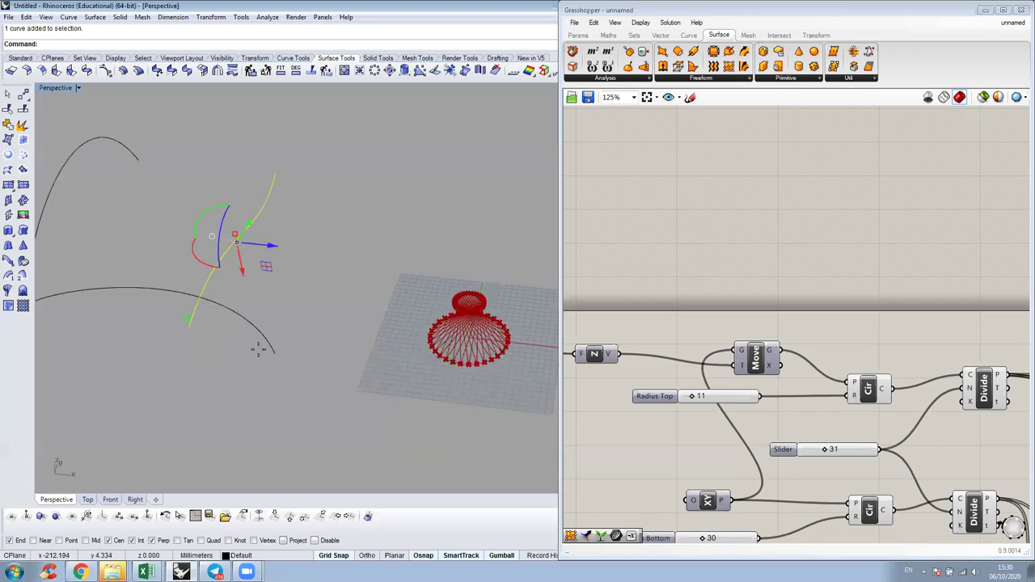
{"action": "left_click", "coordinate": [209, 300]}
{"action": "left_click_drag", "start_coordinate": [152, 299], "coordinate": [180, 225]}
{"action": "left_click_drag", "start_coordinate": [149, 304], "coordinate": [437, 329]}
{"action": "left_click", "coordinate": [313, 249]}
{"action": "left_click", "coordinate": [345, 195]}
- Snap the loose end of the moved arch to the neighbouring curve's end to complete the four-sided outline
{"action": "right_click_drag", "start_coordinate": [183, 217], "coordinate": [234, 188]}
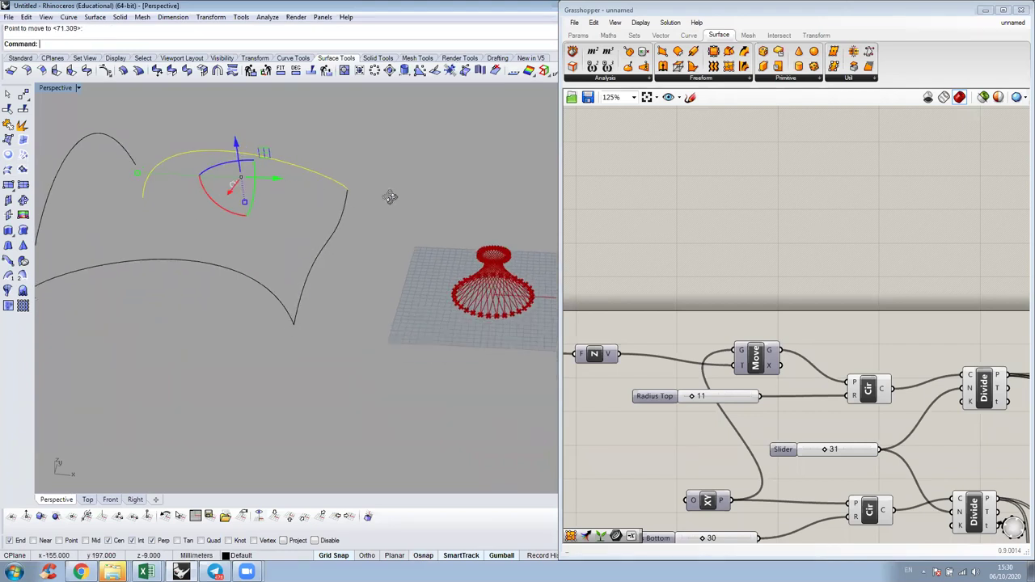
{"action": "right_click_drag", "start_coordinate": [182, 234], "coordinate": [192, 255]}
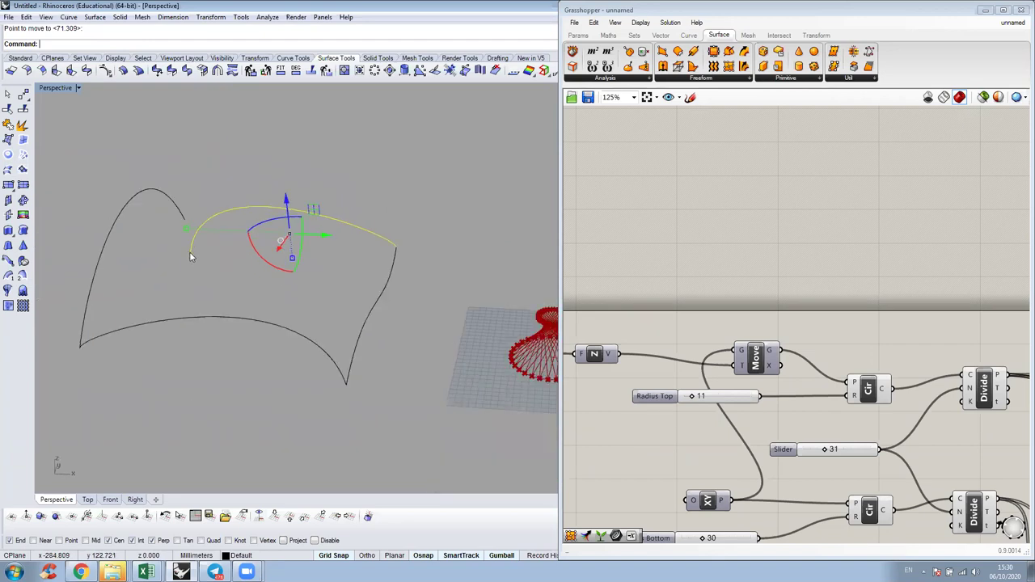
{"action": "left_click_drag", "start_coordinate": [191, 257], "coordinate": [181, 219]}
{"action": "right_click_drag", "start_coordinate": [235, 287], "coordinate": [325, 339]}
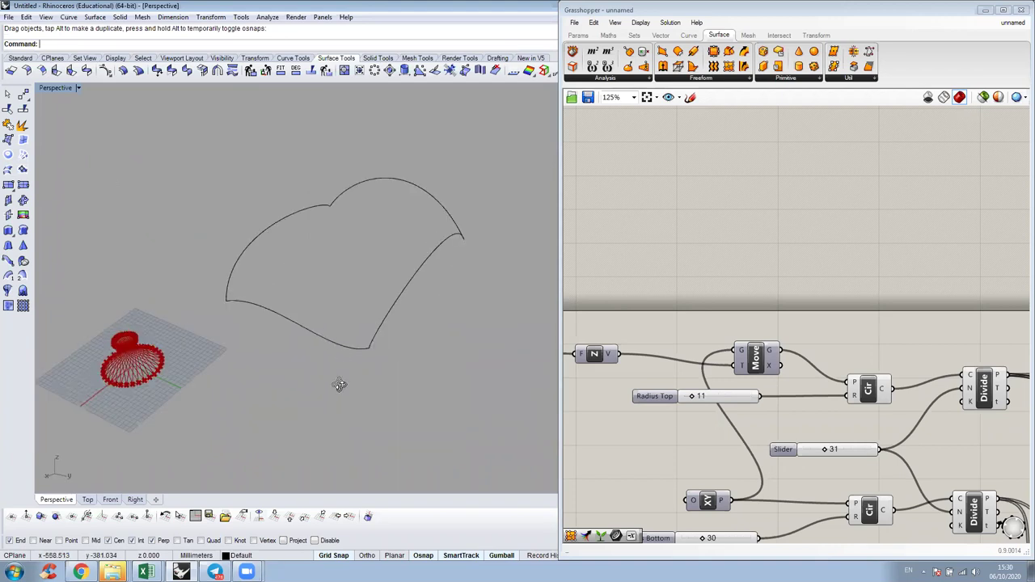
- Display the flat boundary curve's control points and move its low point up to turn the curve into an arch
{"action": "left_click", "coordinate": [334, 364]}
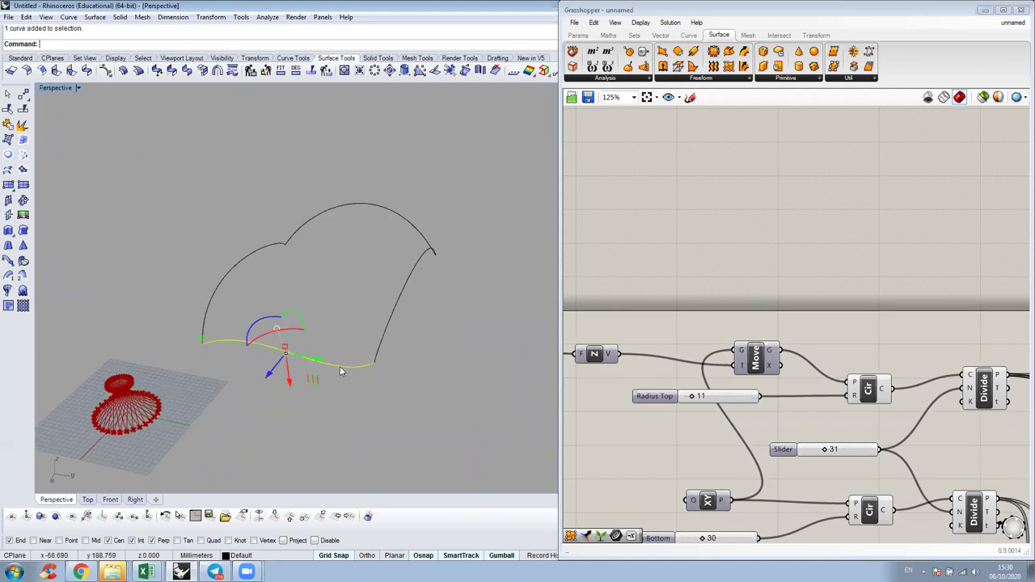
{"action": "key", "text": "F10"}
{"action": "left_click", "coordinate": [326, 382]}
{"action": "mouse_move", "coordinate": [325, 365]}
{"action": "left_mouse_down"}
{"action": "mouse_move", "coordinate": [304, 189]}
{"action": "mouse_move", "coordinate": [322, 359]}
{"action": "left_mouse_up"}
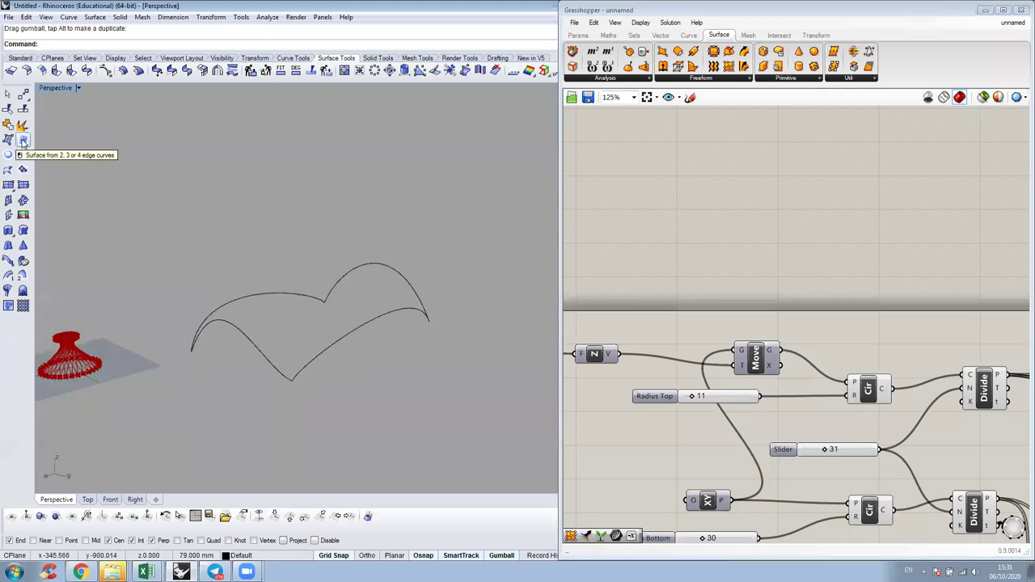
- Create a surface from the four edge curves and inspect it from several sides
{"action": "left_click", "coordinate": [23, 139]}
{"action": "left_click", "coordinate": [363, 329]}
{"action": "left_click", "coordinate": [381, 275]}
{"action": "left_click", "coordinate": [274, 301]}
{"action": "left_click", "coordinate": [239, 333]}
{"action": "right_click_drag", "start_coordinate": [294, 423], "coordinate": [203, 423]}
{"action": "right_click_drag", "start_coordinate": [321, 370], "coordinate": [391, 425]}
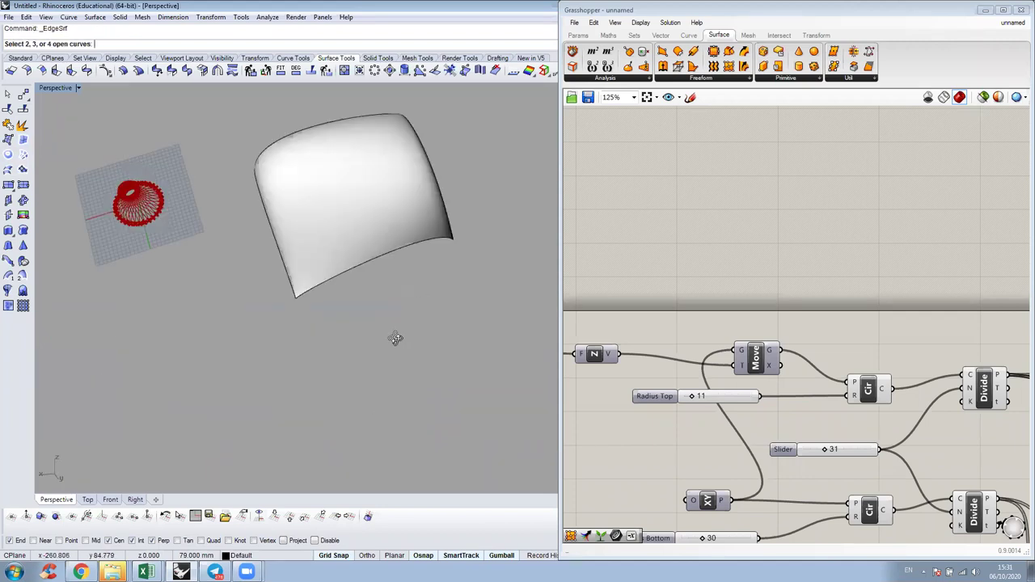
{"action": "right_click_drag", "start_coordinate": [396, 338], "coordinate": [473, 268]}
{"action": "right_click_drag", "start_coordinate": [224, 316], "coordinate": [328, 362]}
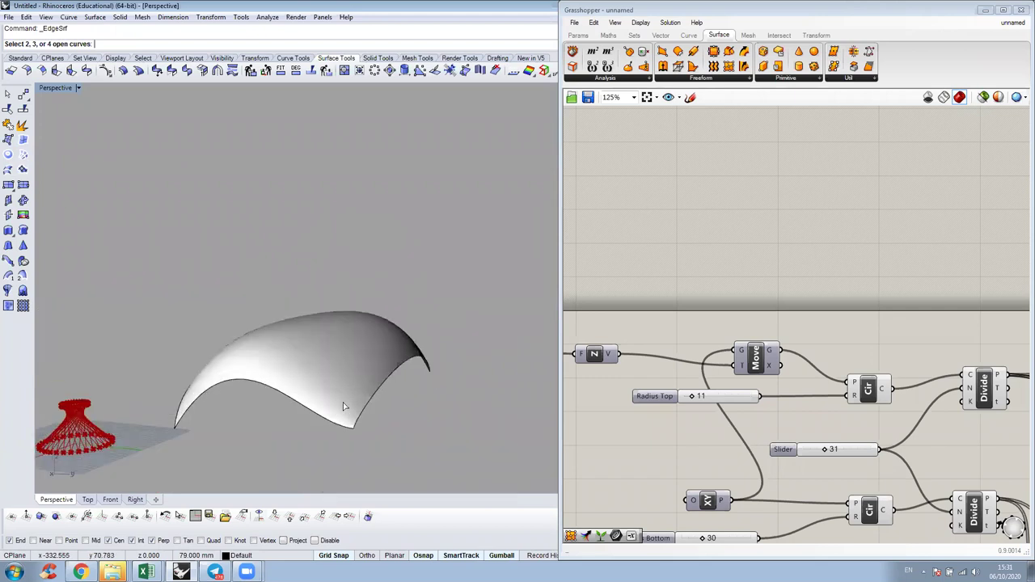
- End the edge surface command and delete the surface, leaving its four boundary curves
{"action": "key", "text": "Escape"}
{"action": "left_click", "coordinate": [337, 399]}
{"action": "key", "text": "Delete"}
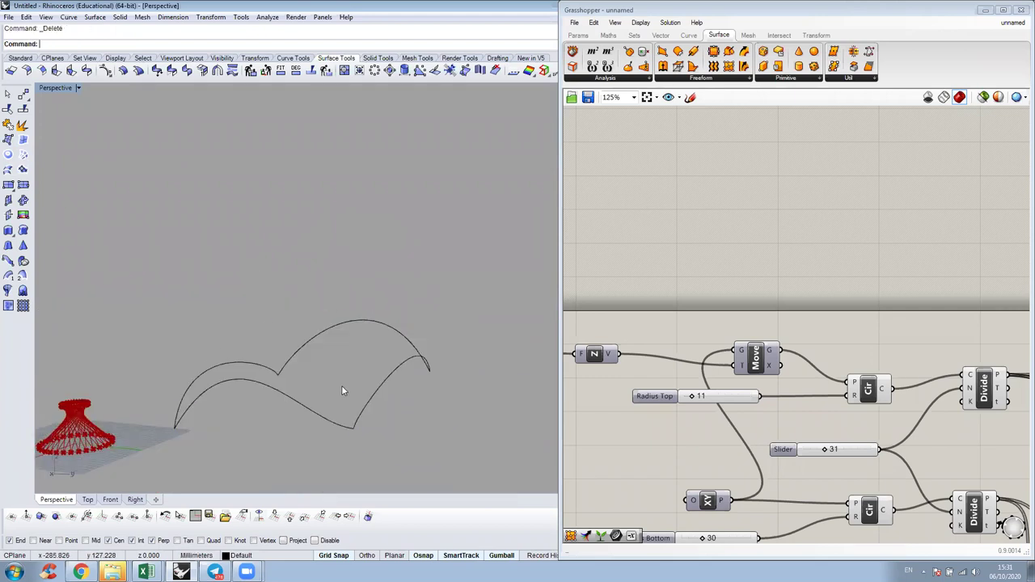
- Find the Edge Surface component among Grasshopper's Freeform tools and review the existing definition
{"action": "right_click_drag", "start_coordinate": [337, 392], "coordinate": [372, 324]}
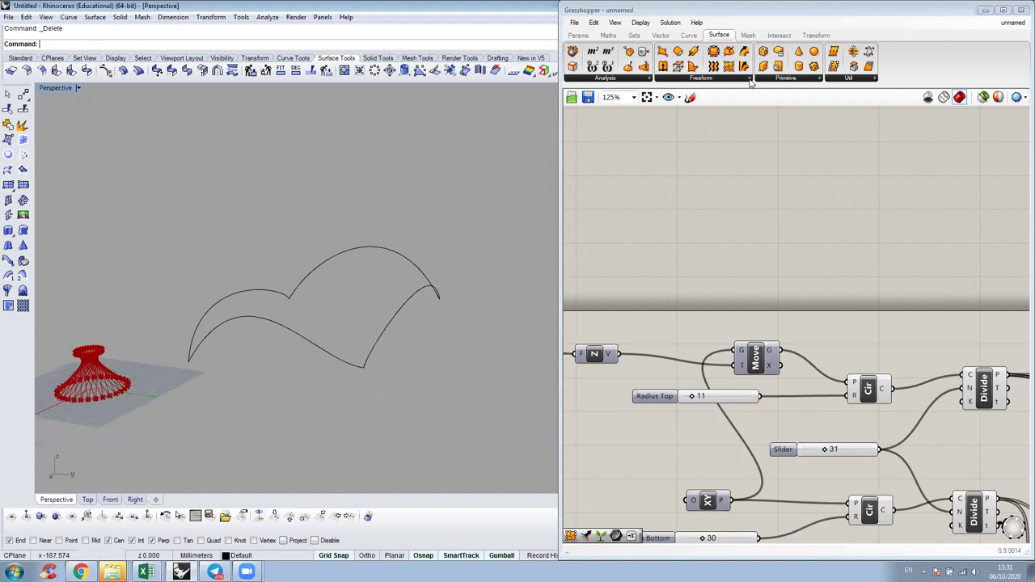
{"action": "left_click", "coordinate": [749, 78]}
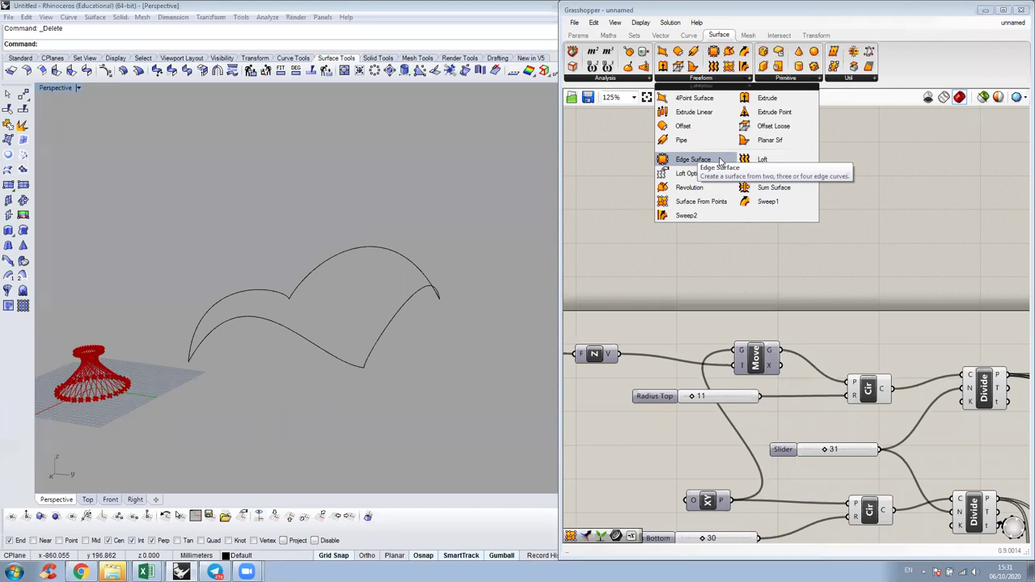
{"action": "right_click_drag", "start_coordinate": [323, 372], "coordinate": [326, 378]}
{"action": "right_click_drag", "start_coordinate": [841, 320], "coordinate": [697, 256]}
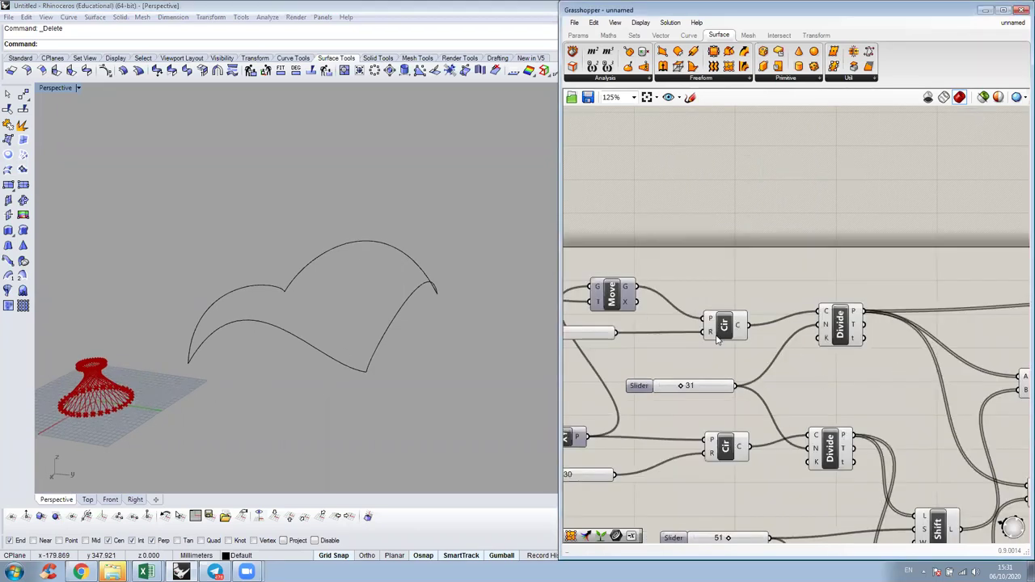
{"action": "right_click_drag", "start_coordinate": [1003, 380], "coordinate": [736, 316]}
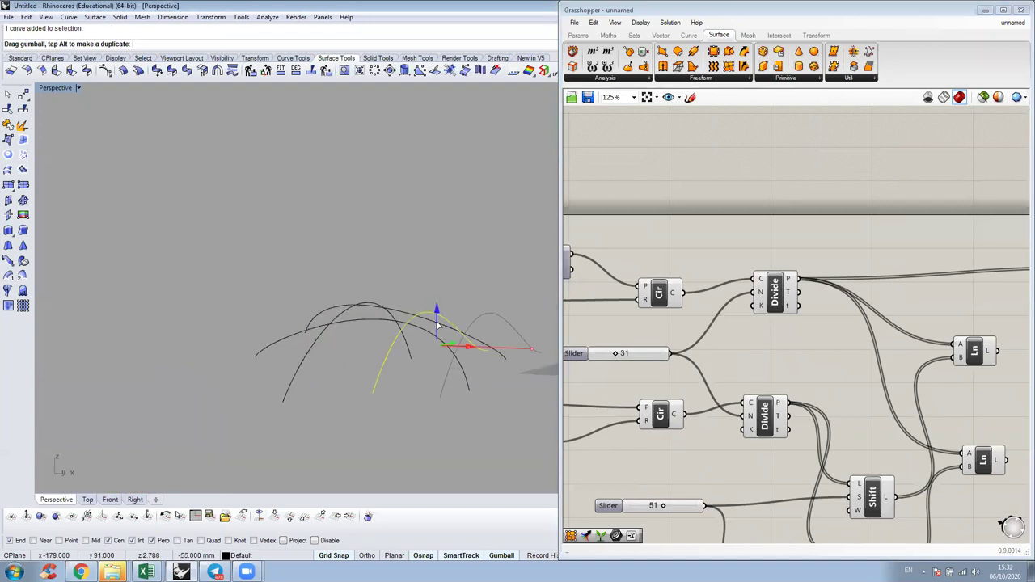
- Shift the curves so the two pairs cross each other as a grid for a network surface
{"action": "left_click", "coordinate": [397, 268]}
{"action": "right_click_drag", "start_coordinate": [397, 267], "coordinate": [228, 370]}
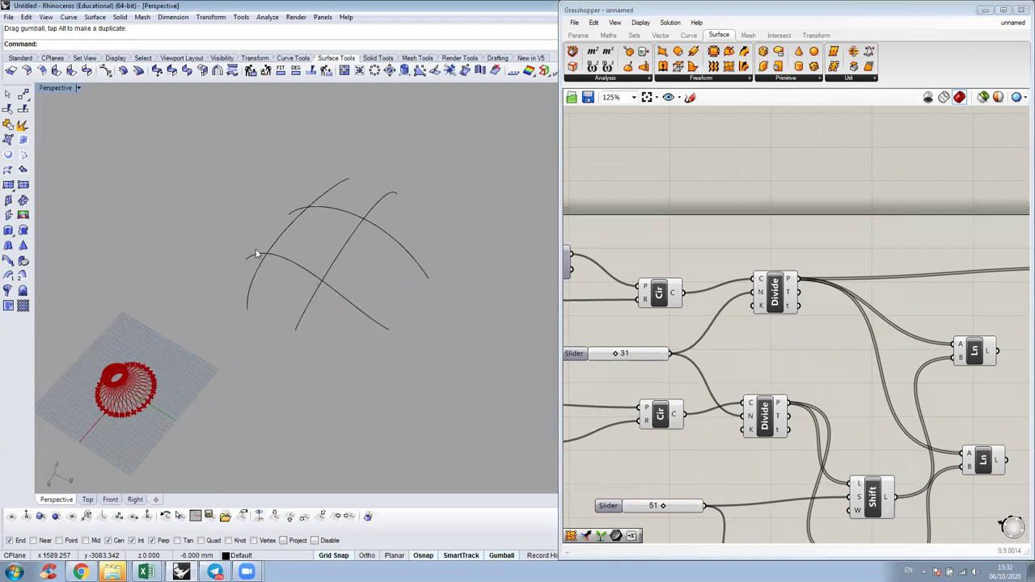
{"action": "right_click_drag", "start_coordinate": [256, 254], "coordinate": [284, 303]}
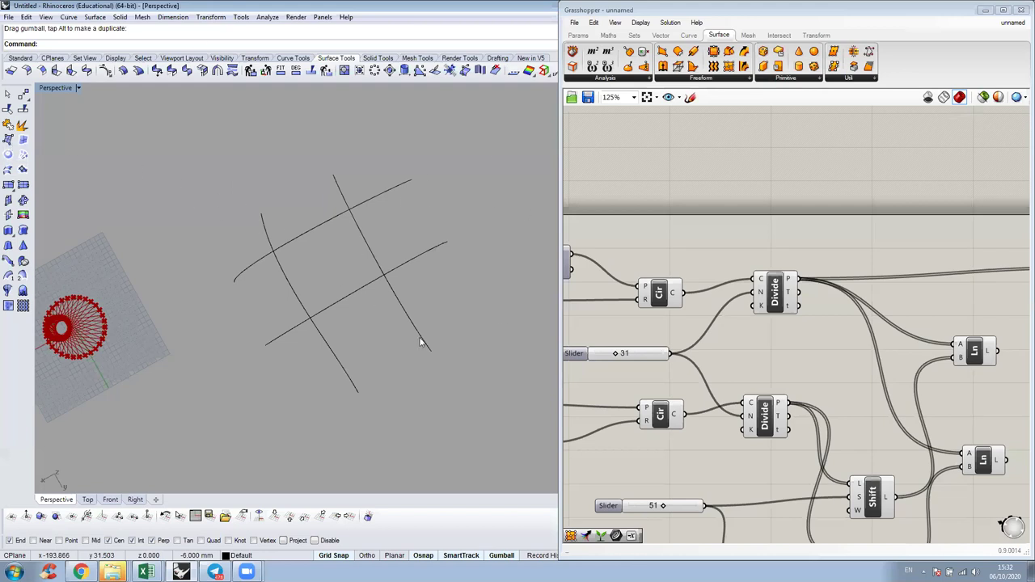
{"action": "key", "text": "Down"}
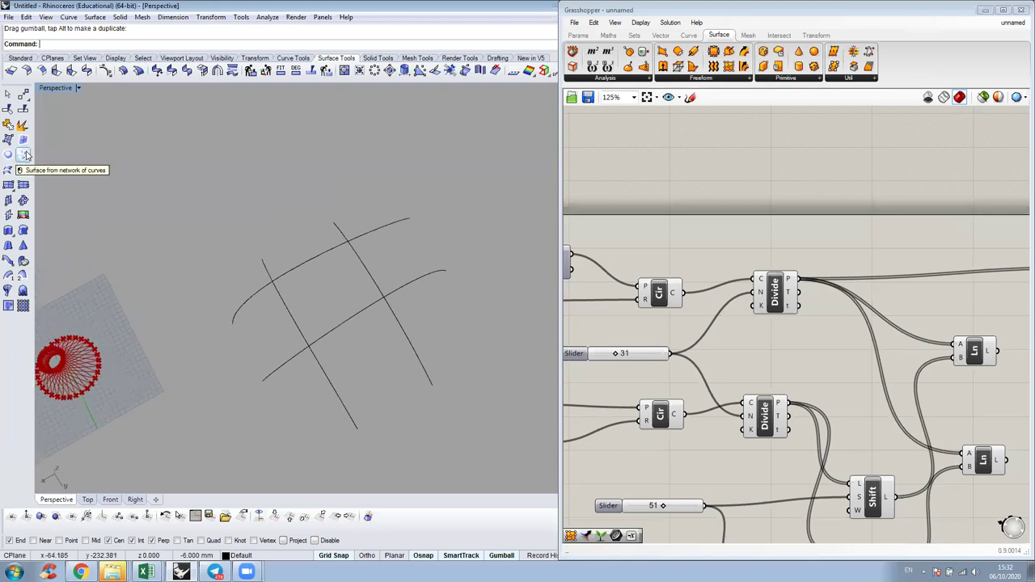
- Set up a network surface from the four crossing curves and preview it from several sides
{"action": "left_click", "coordinate": [26, 156]}
{"action": "left_click", "coordinate": [343, 397]}
{"action": "left_click", "coordinate": [395, 321]}
{"action": "left_click", "coordinate": [397, 293]}
{"action": "left_click", "coordinate": [370, 234]}
{"action": "key", "text": "Return"}
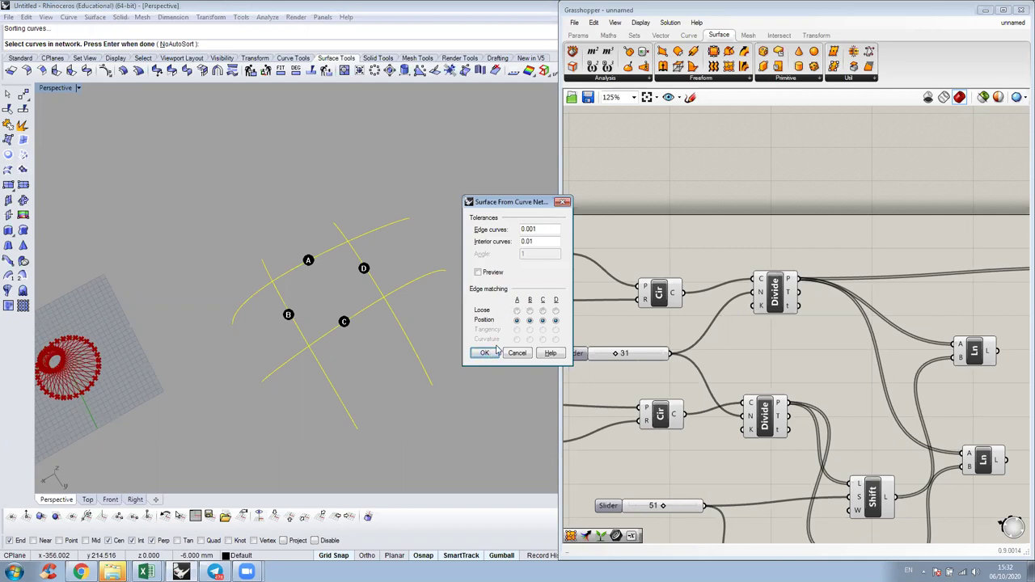
{"action": "left_click", "coordinate": [478, 272]}
{"action": "right_click_drag", "start_coordinate": [378, 317], "coordinate": [295, 226]}
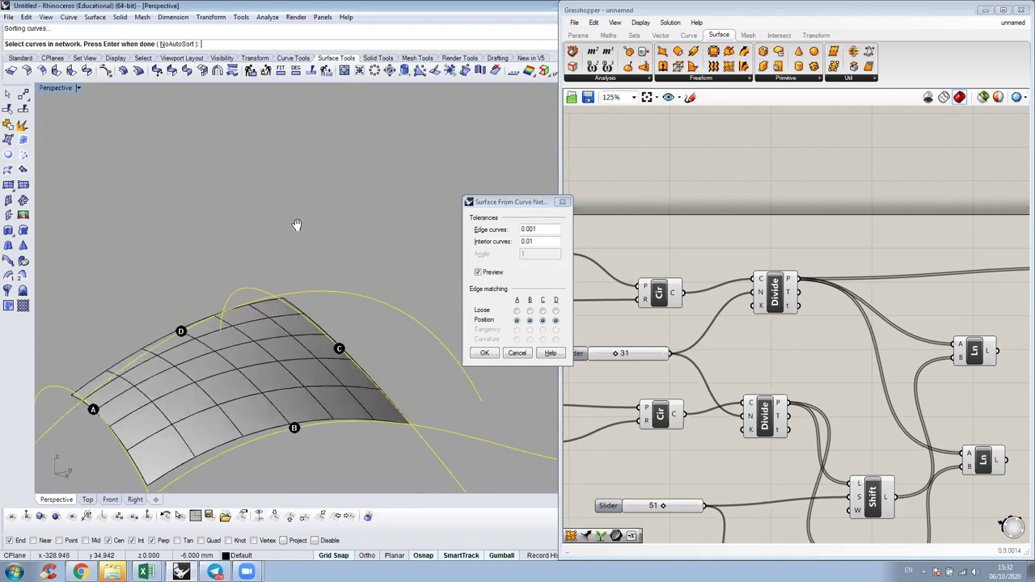
{"action": "right_click_drag", "start_coordinate": [239, 412], "coordinate": [332, 356]}
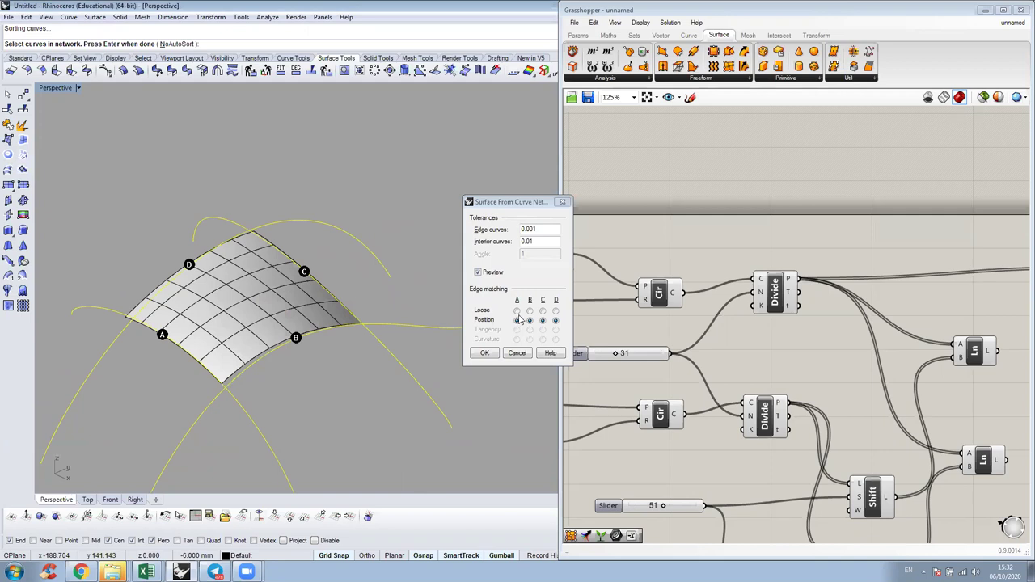
- Try loose edge matching on edges A and B of the previewed network surface, then restore position matching
{"action": "left_click", "coordinate": [517, 311]}
{"action": "left_click", "coordinate": [489, 273]}
{"action": "left_click", "coordinate": [490, 272]}
{"action": "right_click_drag", "start_coordinate": [401, 338], "coordinate": [380, 396]}
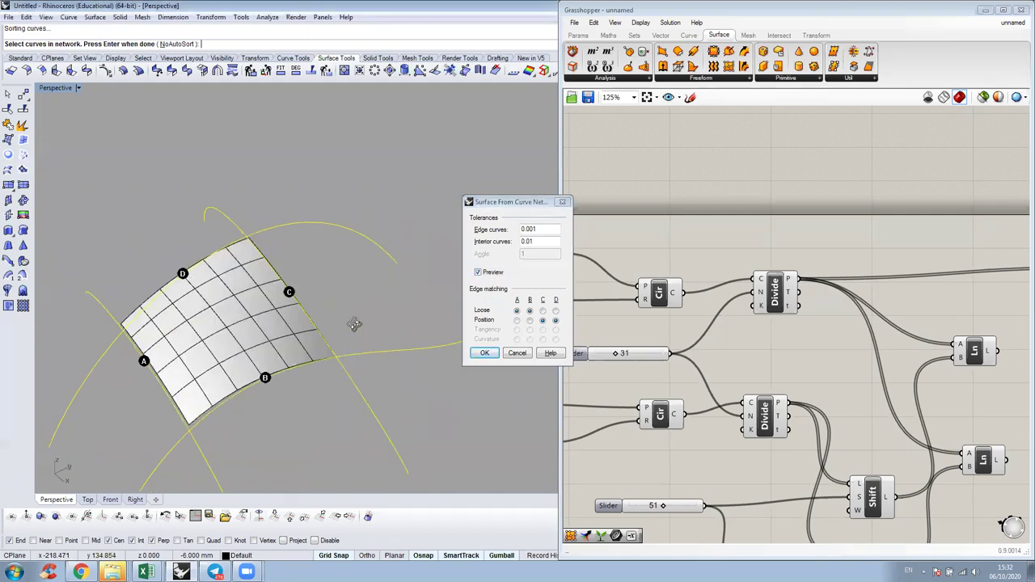
{"action": "right_click_drag", "start_coordinate": [354, 325], "coordinate": [327, 275]}
{"action": "left_click", "coordinate": [525, 318]}
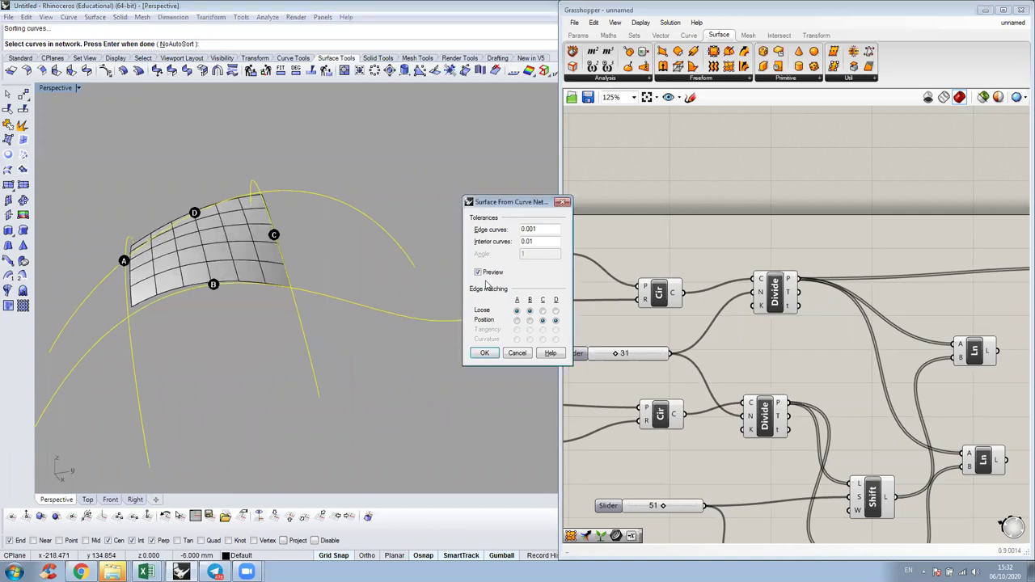
{"action": "left_click", "coordinate": [485, 275]}
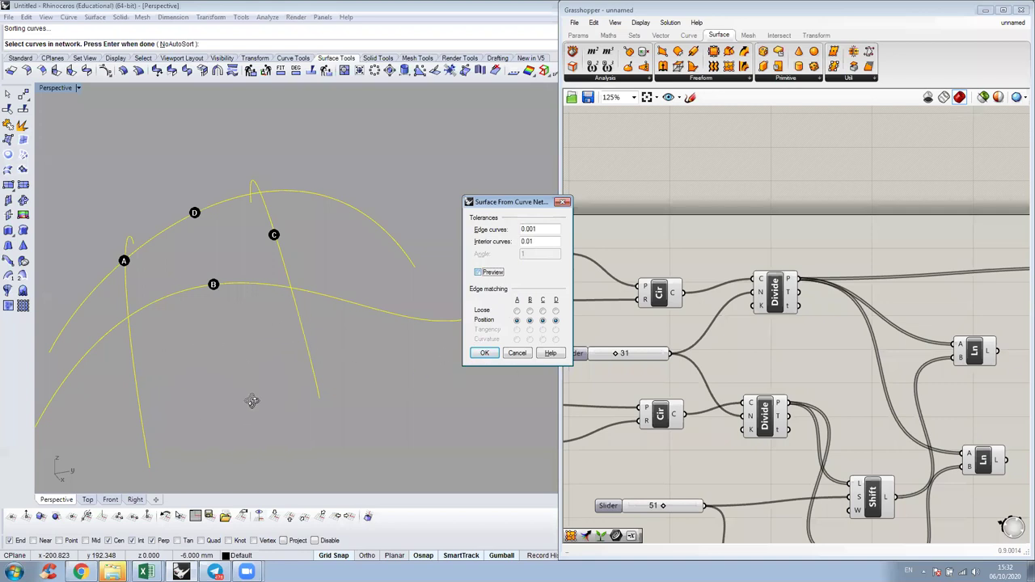
- Create the network surface from the four curves and delete it again, keeping the curves
{"action": "key", "text": "Return"}
{"action": "right_click_drag", "start_coordinate": [339, 353], "coordinate": [279, 249]}
{"action": "scroll", "coordinate": [279, 249], "scroll_direction": "down", "scroll_amount": 5}
{"action": "left_click", "coordinate": [300, 274]}
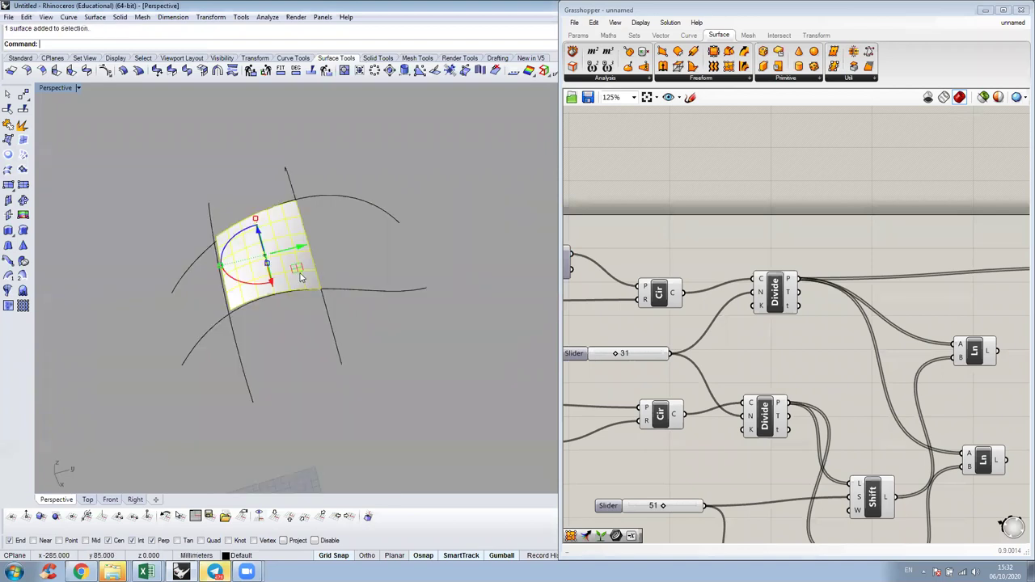
{"action": "key", "text": "Delete"}
- Copy one end cross curve to the far side of the grid and create a network surface from all five curves
{"action": "left_click", "coordinate": [223, 279]}
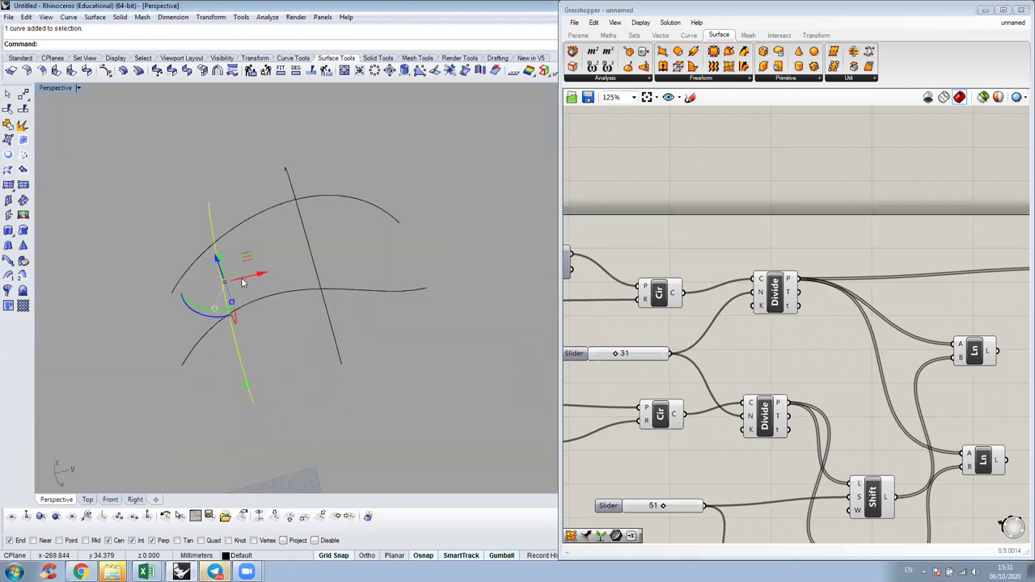
{"action": "left_click_drag", "start_coordinate": [246, 278], "coordinate": [386, 259]}
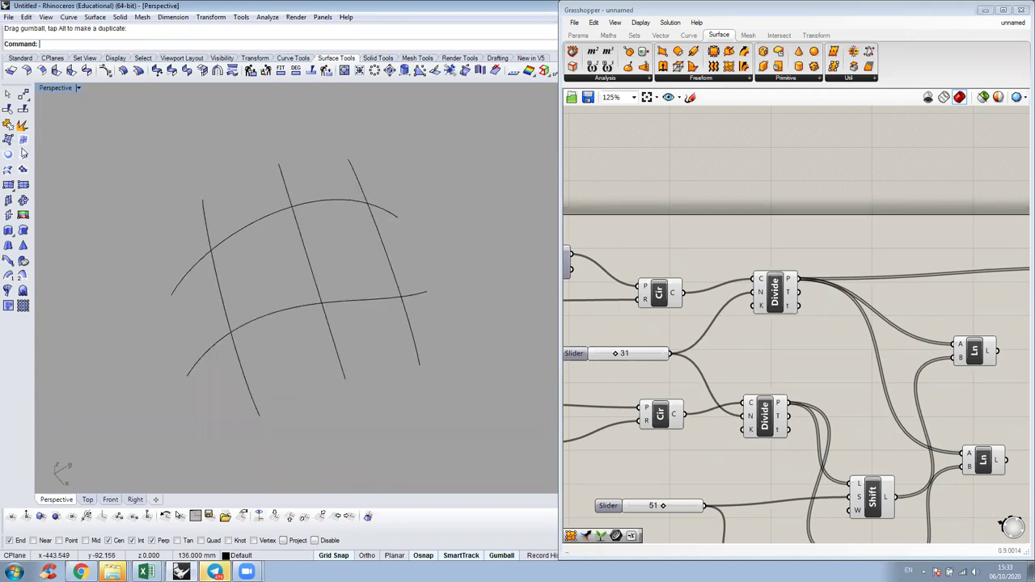
{"action": "left_click", "coordinate": [22, 153]}
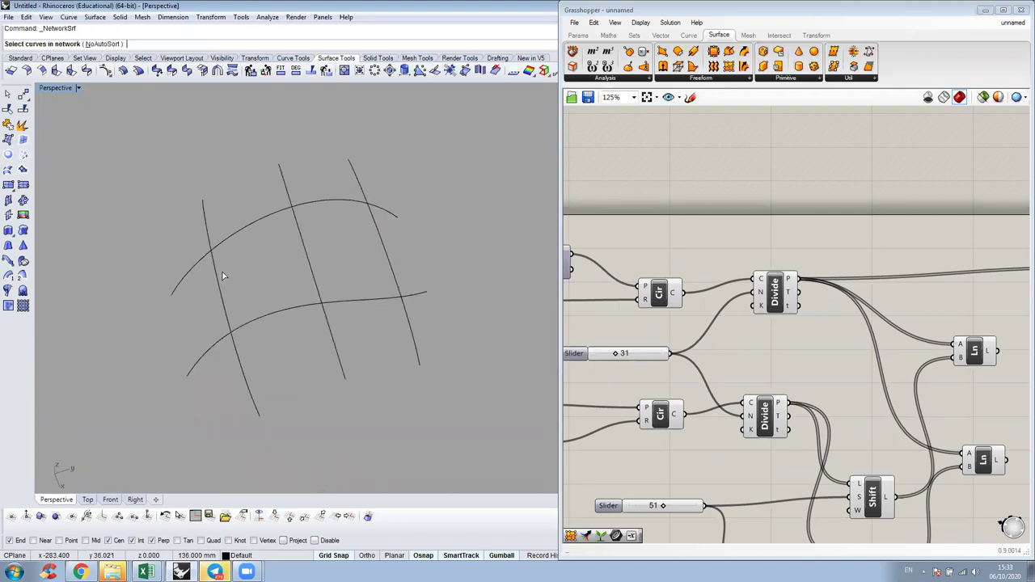
{"action": "left_click", "coordinate": [231, 279]}
{"action": "left_click", "coordinate": [310, 261]}
{"action": "left_click", "coordinate": [335, 199]}
{"action": "left_click", "coordinate": [376, 231]}
{"action": "left_click", "coordinate": [376, 301]}
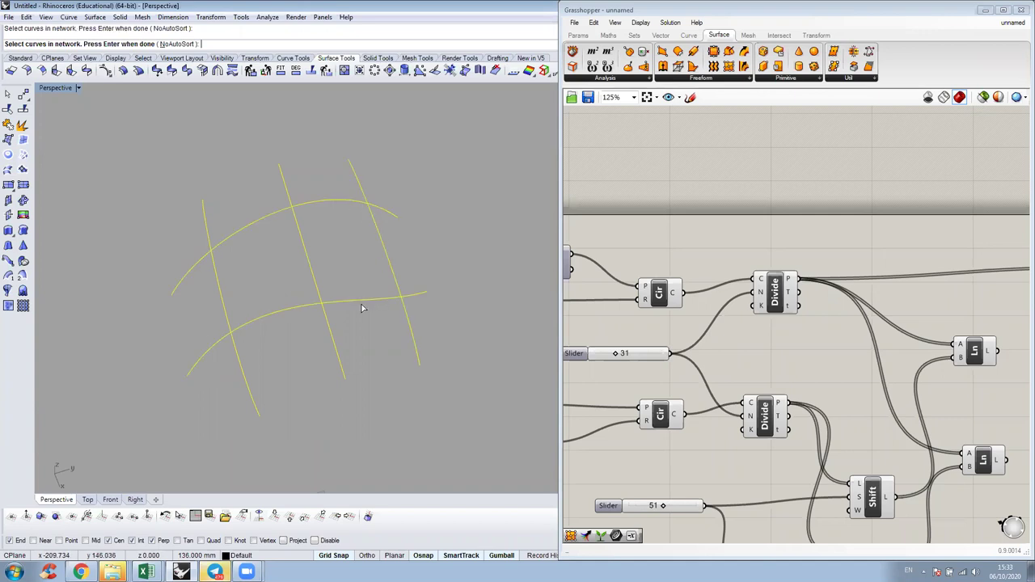
{"action": "key", "text": "Return"}
{"action": "left_click", "coordinate": [482, 352]}
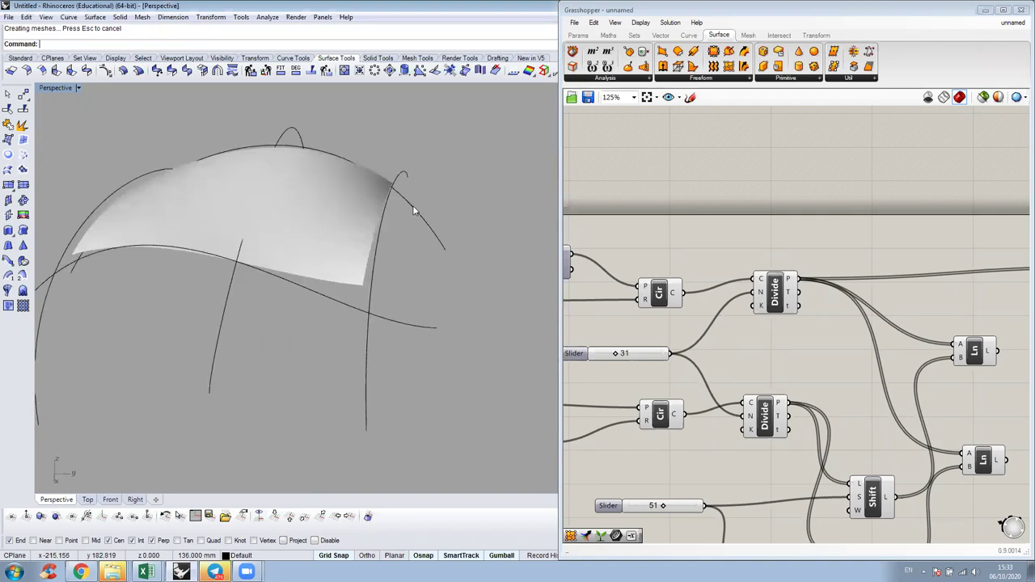
- Inspect how the network surface follows its curves from several sides, then delete the surface
{"action": "right_click_drag", "start_coordinate": [350, 277], "coordinate": [418, 293]}
{"action": "right_click_drag", "start_coordinate": [363, 336], "coordinate": [326, 266]}
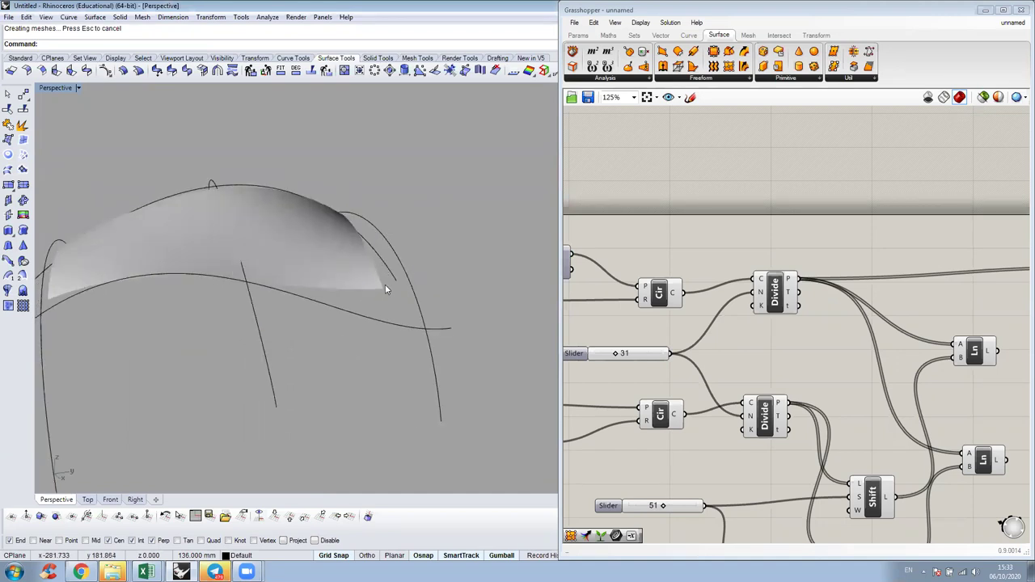
{"action": "right_click_drag", "start_coordinate": [399, 289], "coordinate": [378, 295]}
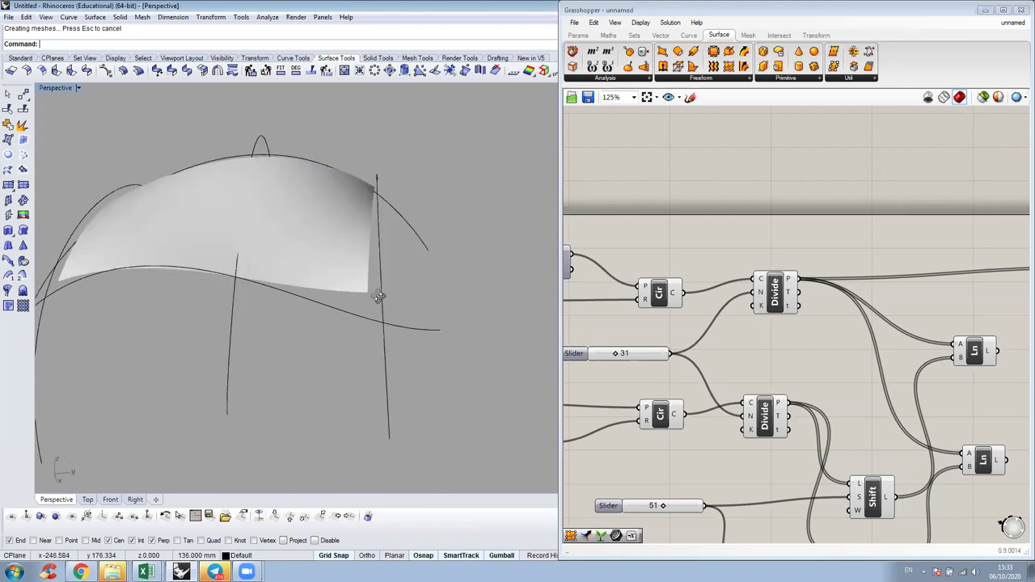
{"action": "right_click_drag", "start_coordinate": [270, 291], "coordinate": [432, 267]}
{"action": "left_click", "coordinate": [389, 283]}
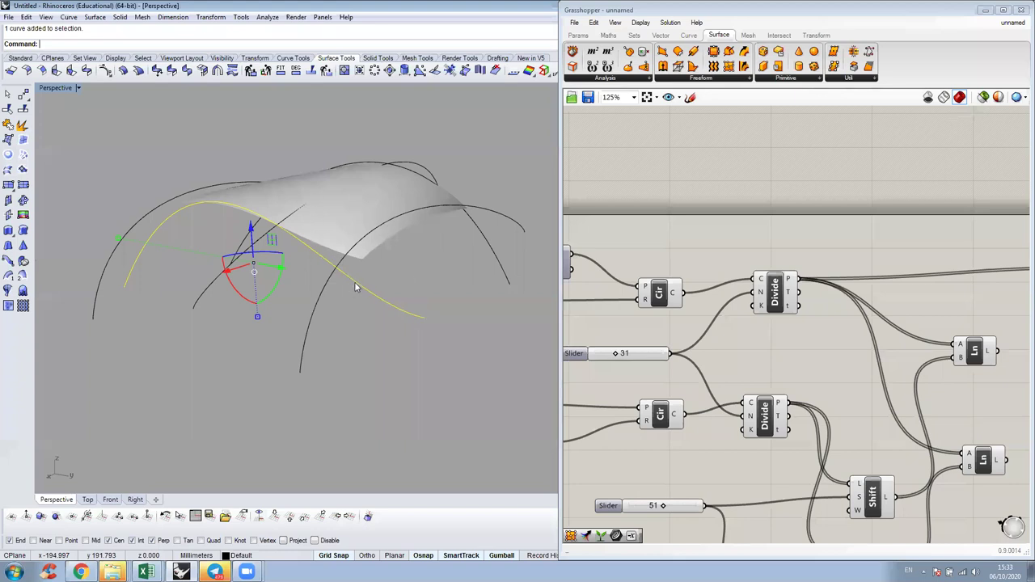
{"action": "left_click", "coordinate": [417, 298]}
{"action": "right_click_drag", "start_coordinate": [316, 302], "coordinate": [347, 252]}
{"action": "right_click_drag", "start_coordinate": [395, 302], "coordinate": [267, 258]}
{"action": "left_click", "coordinate": [270, 295]}
{"action": "right_click_drag", "start_coordinate": [270, 296], "coordinate": [298, 240]}
{"action": "key", "text": "Escape"}
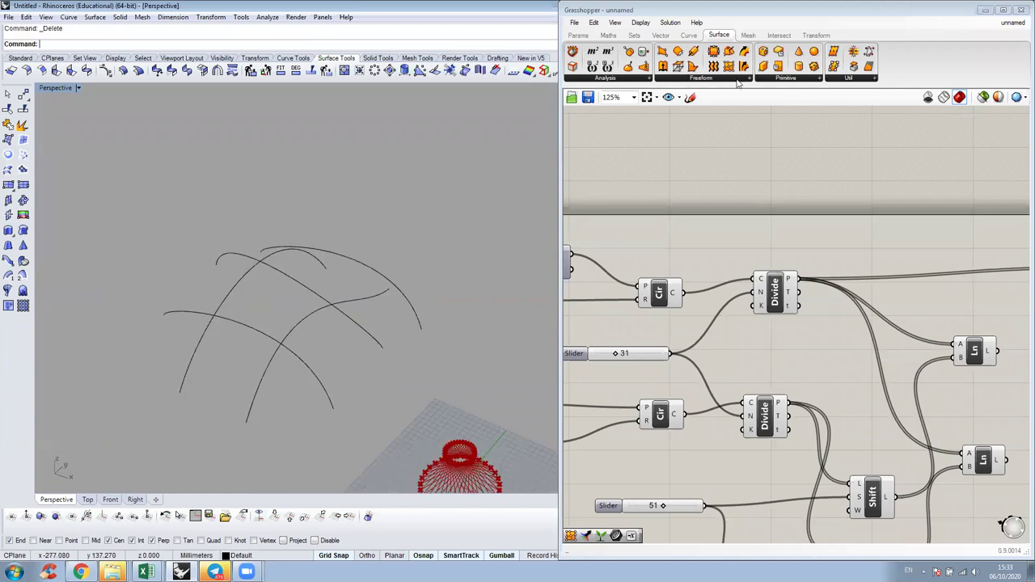
- Add a Surface From Points component to the Grasshopper canvas above the existing definition
{"action": "left_click", "coordinate": [749, 80]}
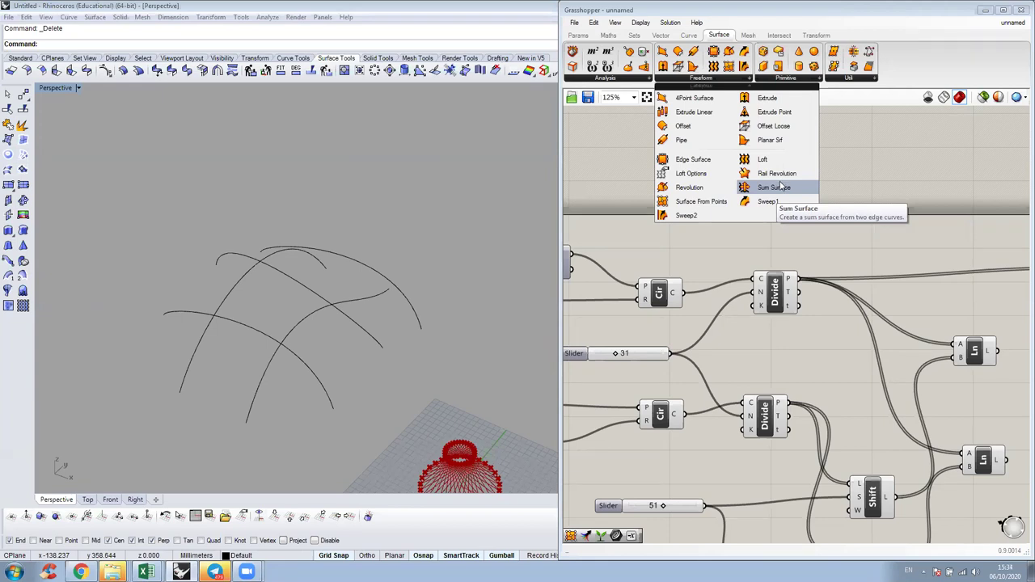
{"action": "left_click", "coordinate": [701, 202]}
{"action": "left_click", "coordinate": [825, 188]}
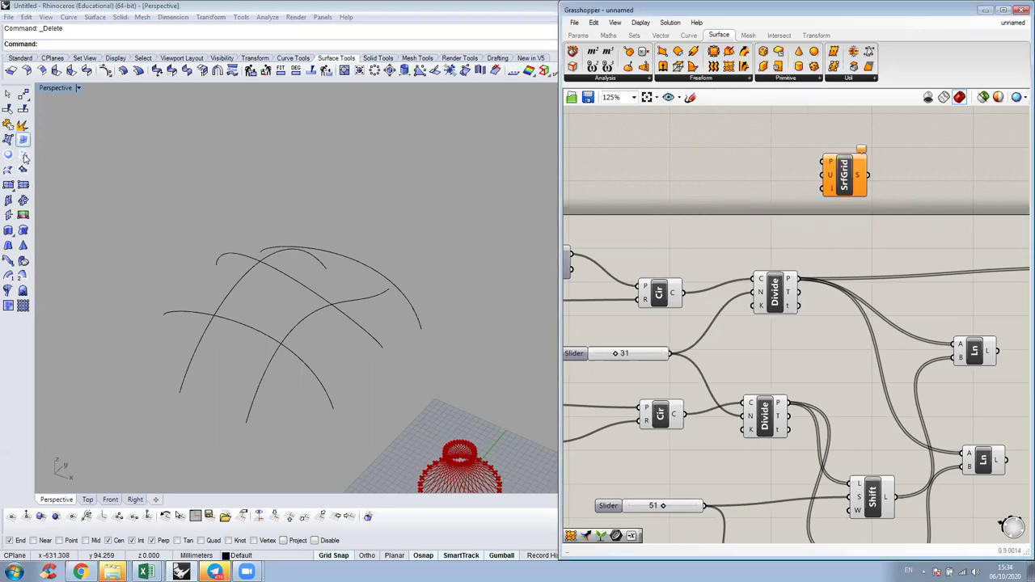
- Place about fifteen scattered point objects in Rhino beside the curve grid and move a group of them vertically
{"action": "left_click", "coordinate": [20, 58]}
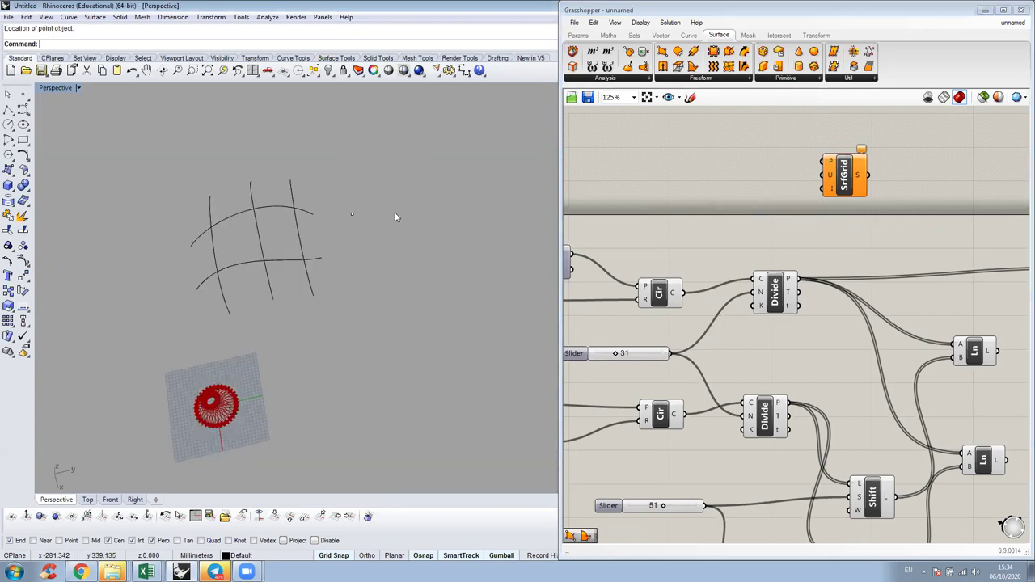
{"action": "right_click", "coordinate": [379, 215]}
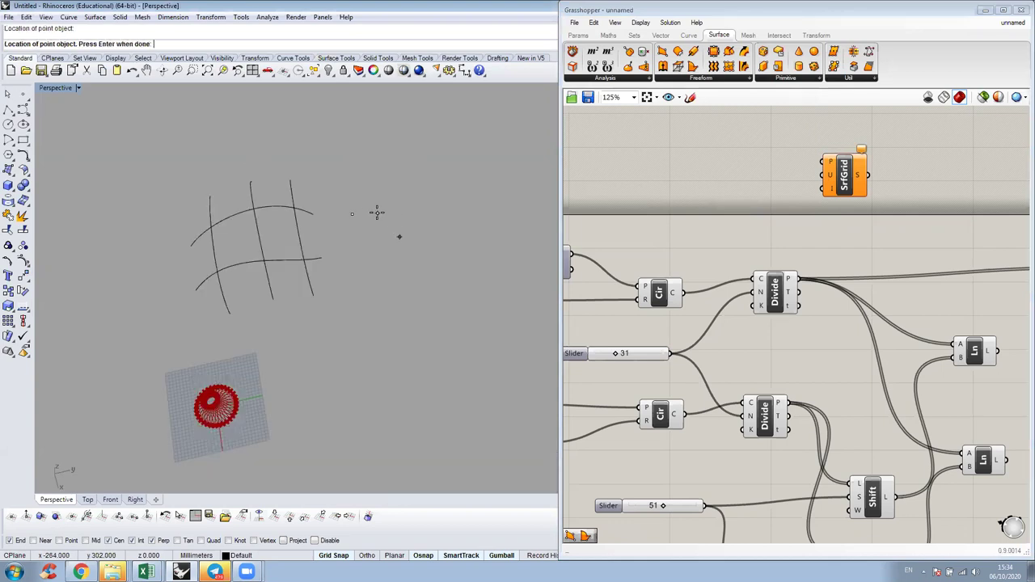
{"action": "left_click", "coordinate": [398, 202]}
{"action": "left_click", "coordinate": [428, 214]}
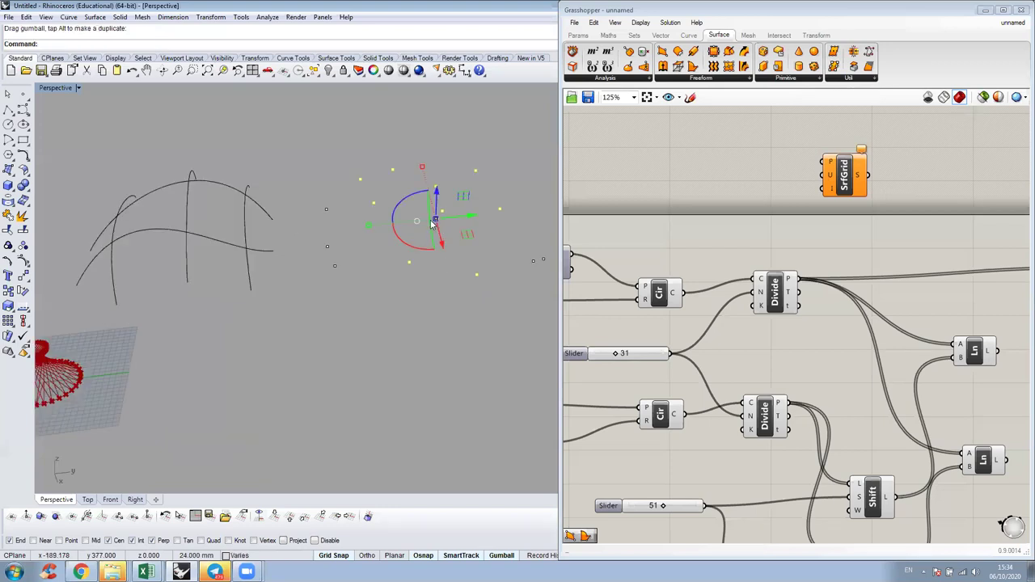
{"action": "left_click_drag", "start_coordinate": [435, 234], "coordinate": [434, 192]}
{"action": "mouse_move", "coordinate": [424, 230]}
{"action": "right_mouse_down"}
{"action": "mouse_move", "coordinate": [420, 212]}
{"action": "mouse_move", "coordinate": [406, 267]}
{"action": "mouse_move", "coordinate": [412, 237]}
{"action": "right_mouse_up"}
{"action": "left_click", "coordinate": [372, 268]}
- Reference the points through a Point parameter into the Surface From Points component and connect a slider of 7 to its U input
{"action": "left_click", "coordinate": [712, 166]}
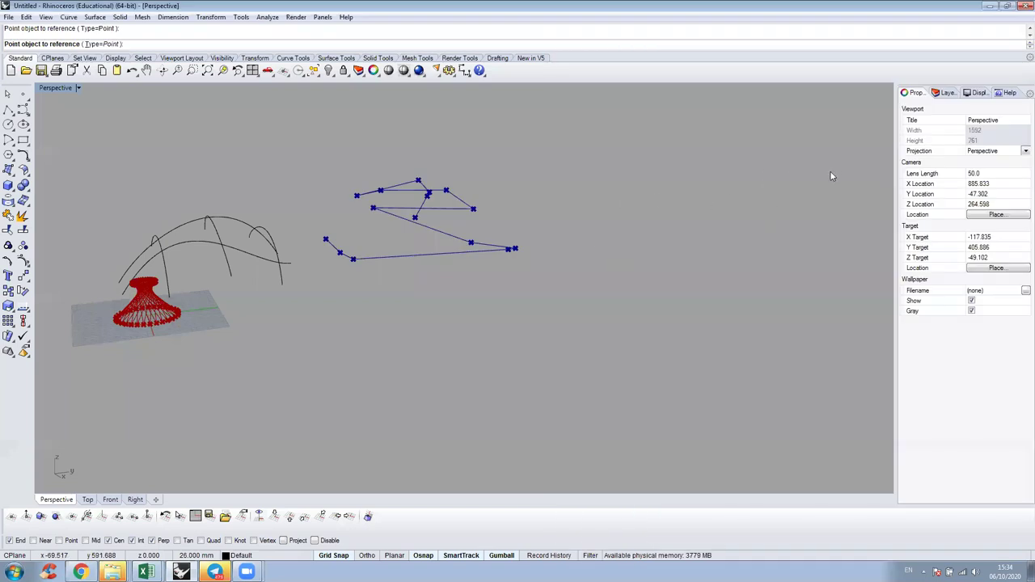
{"action": "key", "text": "Return"}
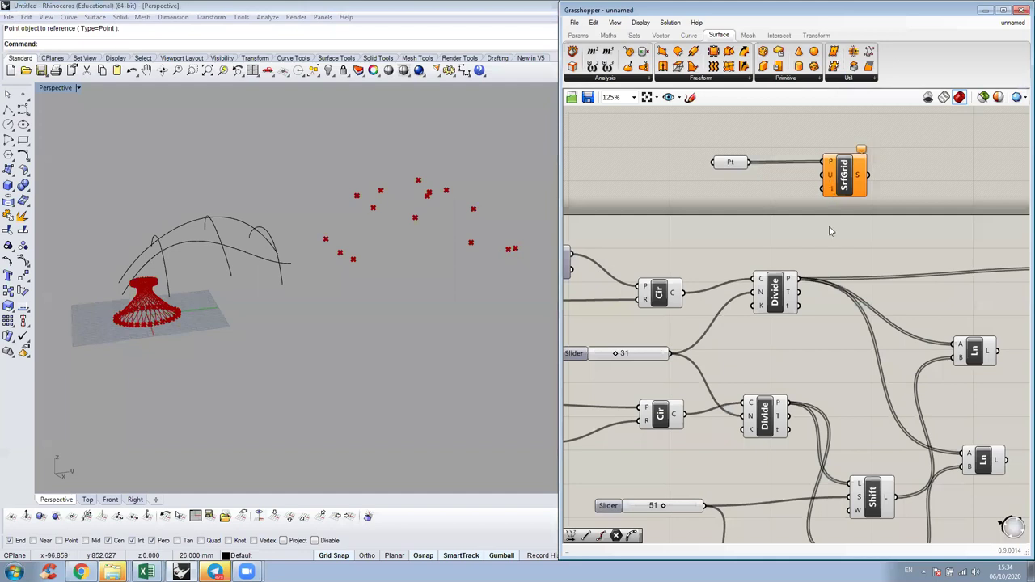
{"action": "left_click_drag", "start_coordinate": [285, 128], "coordinate": [521, 322]}
{"action": "left_click_drag", "start_coordinate": [779, 195], "coordinate": [820, 195]}
{"action": "left_click_drag", "start_coordinate": [822, 196], "coordinate": [753, 188]}
{"action": "left_click", "coordinate": [790, 205]}
{"action": "left_click_drag", "start_coordinate": [837, 180], "coordinate": [838, 191]}
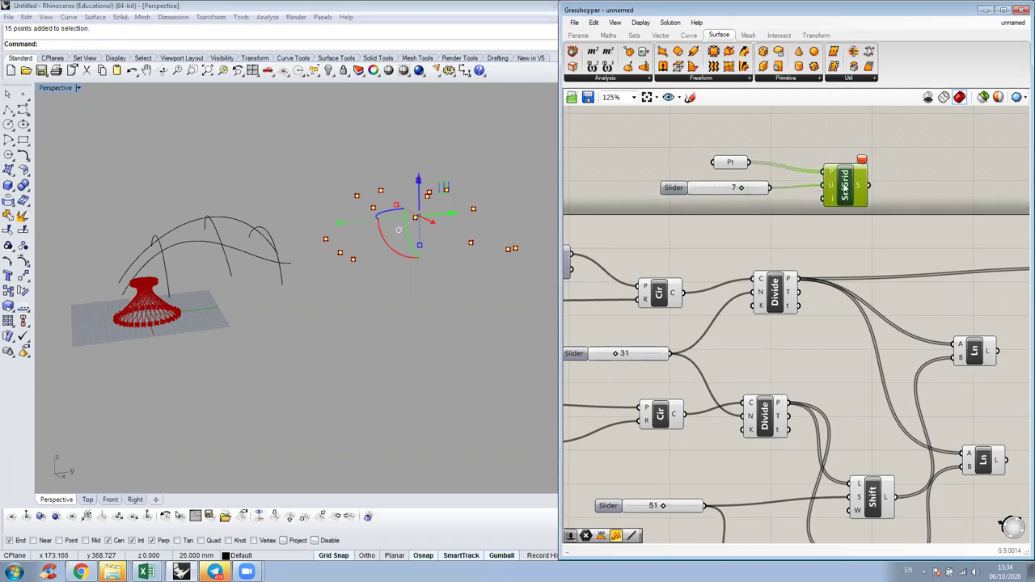
- Delete the surplus points so eight remain, and reference those eight in the Point parameter
{"action": "right_click_drag", "start_coordinate": [384, 254], "coordinate": [356, 334]}
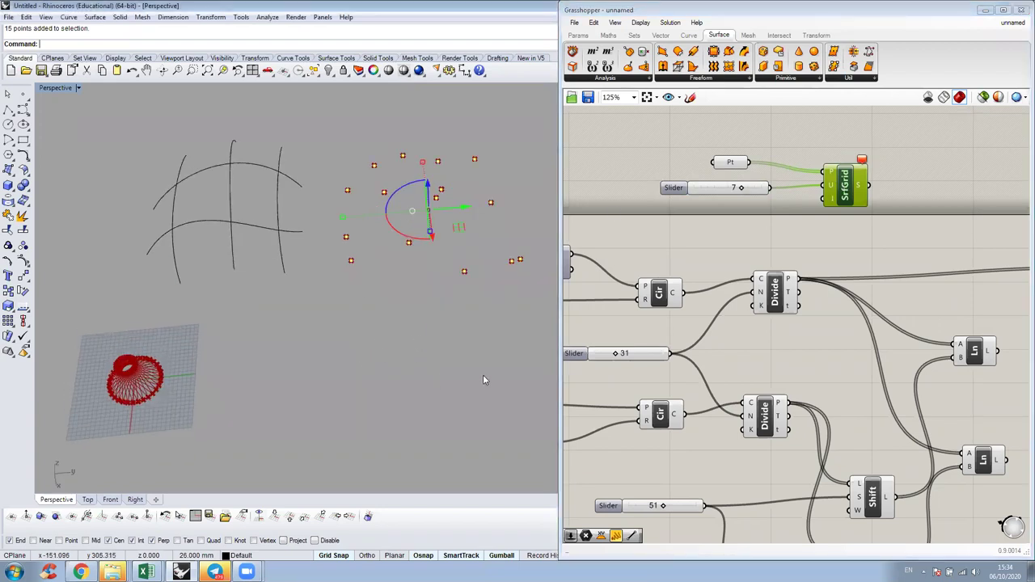
{"action": "left_click_drag", "start_coordinate": [481, 387], "coordinate": [400, 266]}
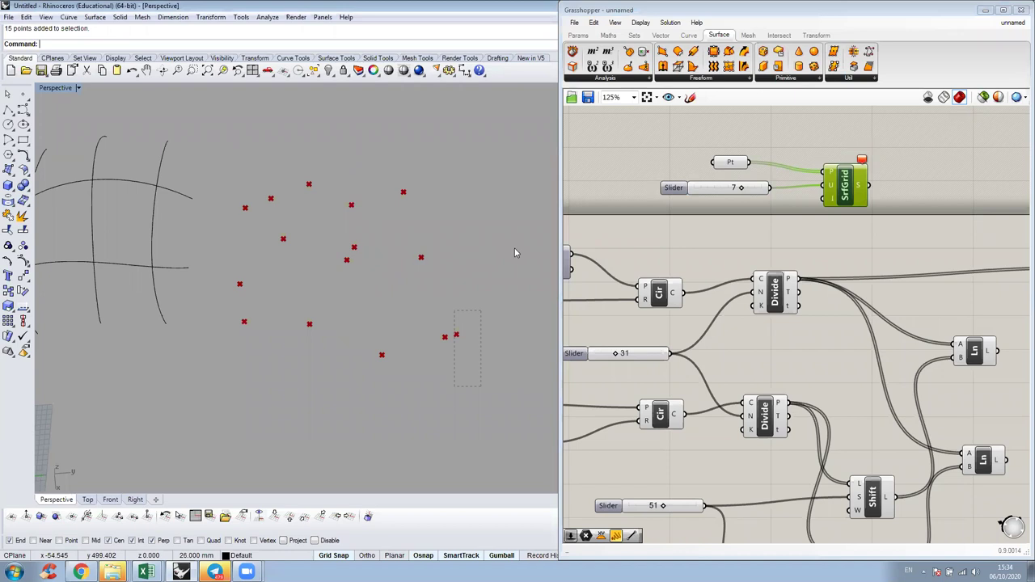
{"action": "key", "text": "Delete"}
{"action": "right_click", "coordinate": [731, 164]}
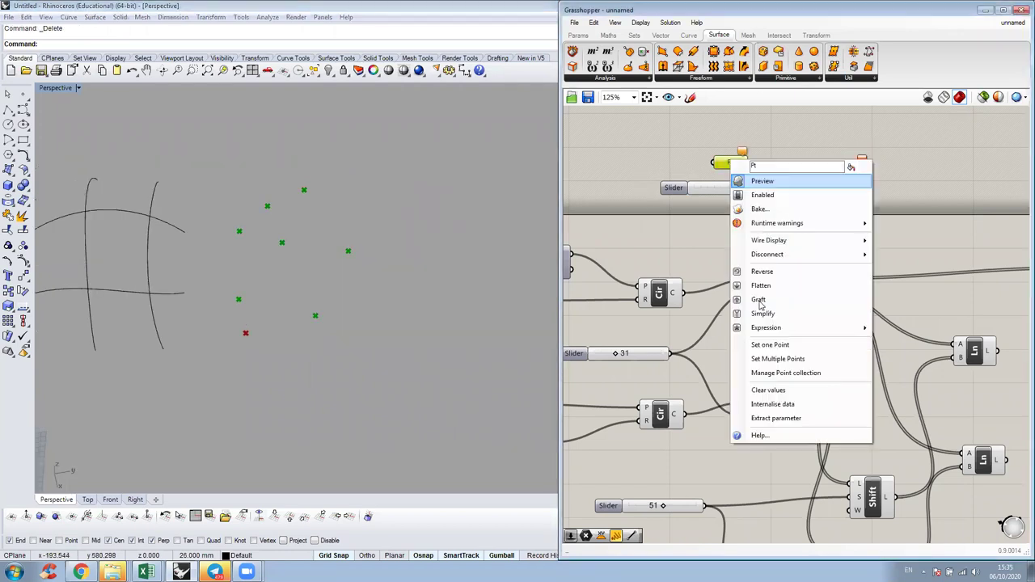
{"action": "left_click", "coordinate": [778, 359]}
{"action": "left_click_drag", "start_coordinate": [415, 365], "coordinate": [185, 102]}
{"action": "right_click", "coordinate": [381, 241]}
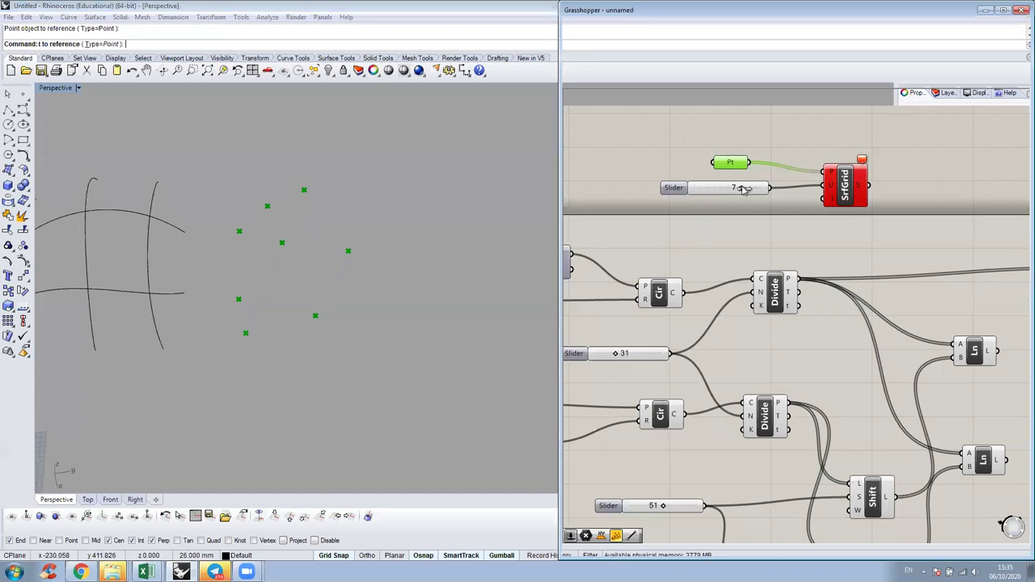
- Set the U count slider to 4 and inspect the surface generated through the points
{"action": "left_click_drag", "start_coordinate": [718, 191], "coordinate": [721, 191]}
{"action": "right_click_drag", "start_coordinate": [280, 301], "coordinate": [320, 260]}
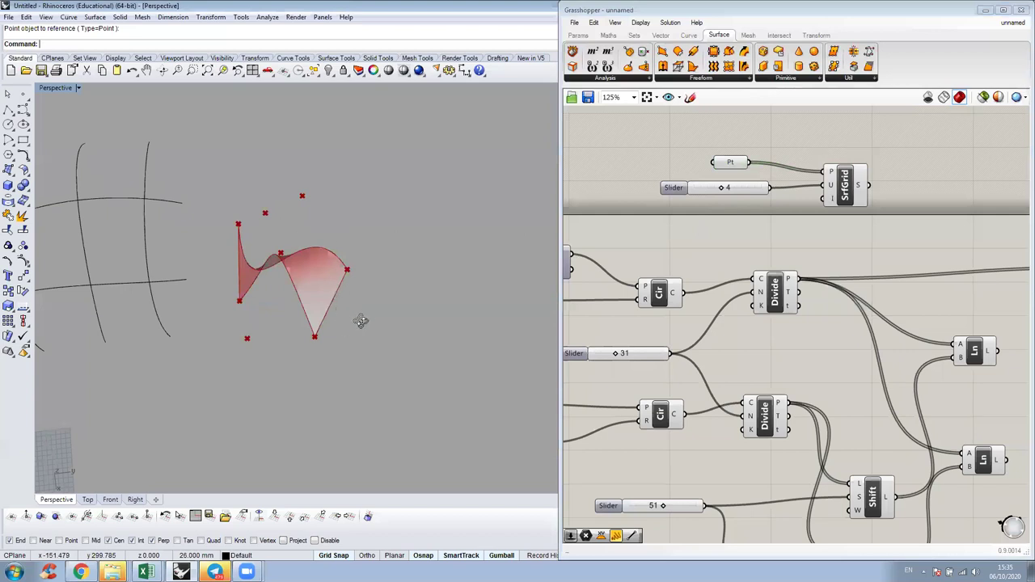
{"action": "right_click_drag", "start_coordinate": [360, 292], "coordinate": [322, 327]}
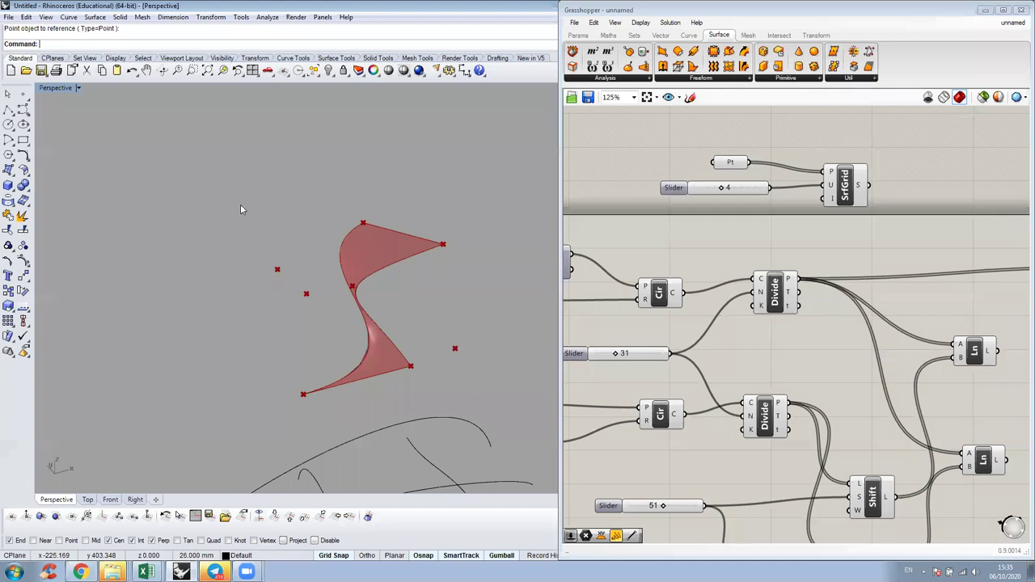
- Move individual referenced points in Rhino to reshape the Surface From Points result, checking it from several angles
{"action": "left_click_drag", "start_coordinate": [266, 400], "coordinate": [359, 398]}
{"action": "left_click", "coordinate": [360, 394]}
{"action": "left_click_drag", "start_coordinate": [375, 362], "coordinate": [393, 414]}
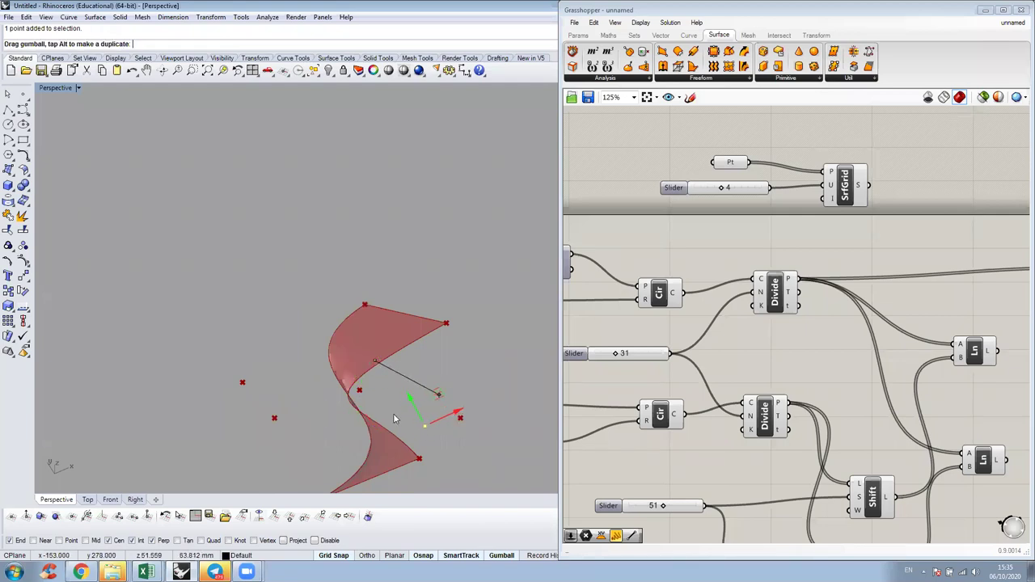
{"action": "right_click_drag", "start_coordinate": [393, 415], "coordinate": [392, 360]}
{"action": "right_click_drag", "start_coordinate": [293, 330], "coordinate": [395, 321]}
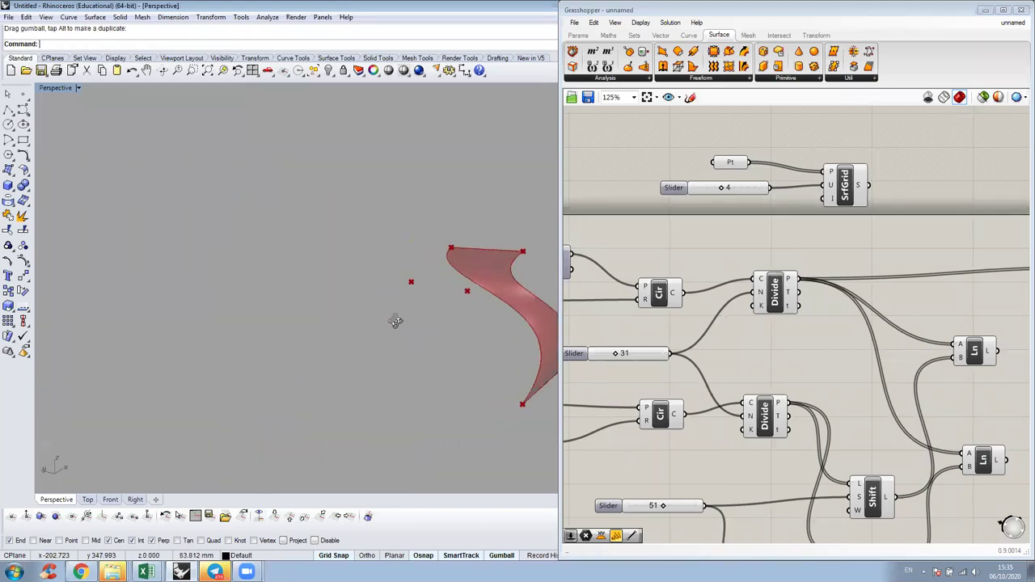
{"action": "right_click_drag", "start_coordinate": [245, 342], "coordinate": [290, 360]}
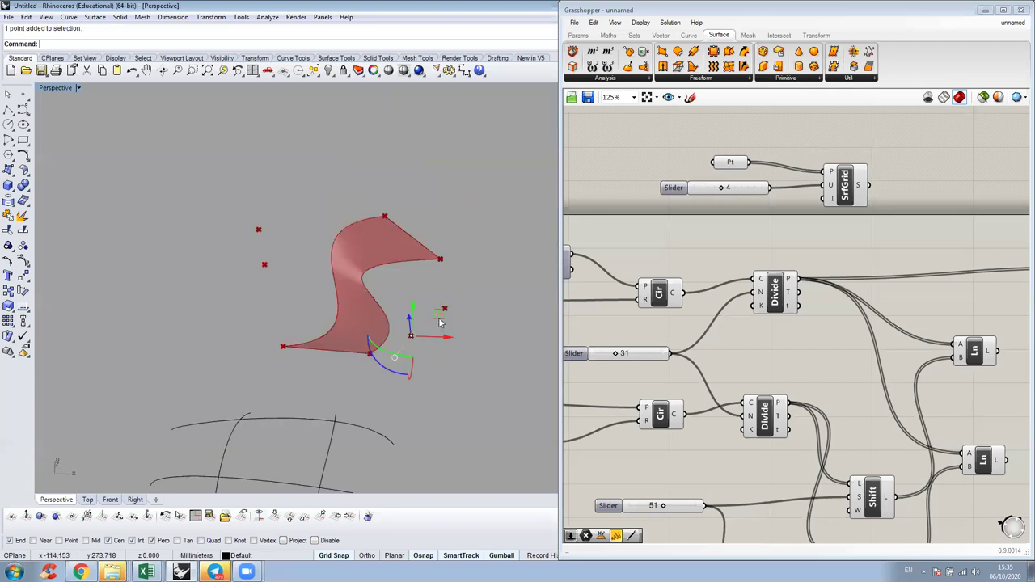
{"action": "left_click_drag", "start_coordinate": [439, 314], "coordinate": [208, 266]}
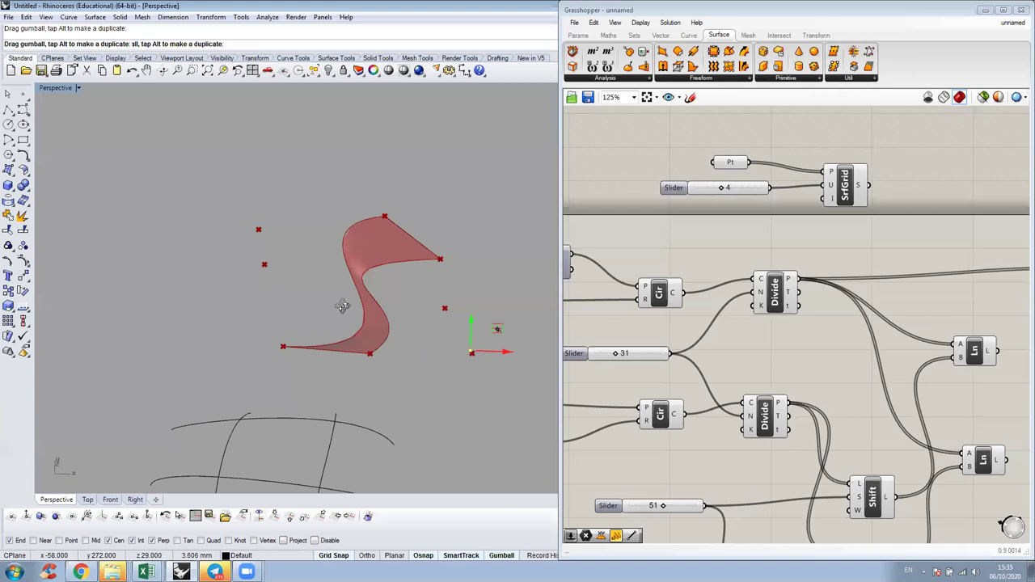
{"action": "right_click_drag", "start_coordinate": [343, 297], "coordinate": [299, 280]}
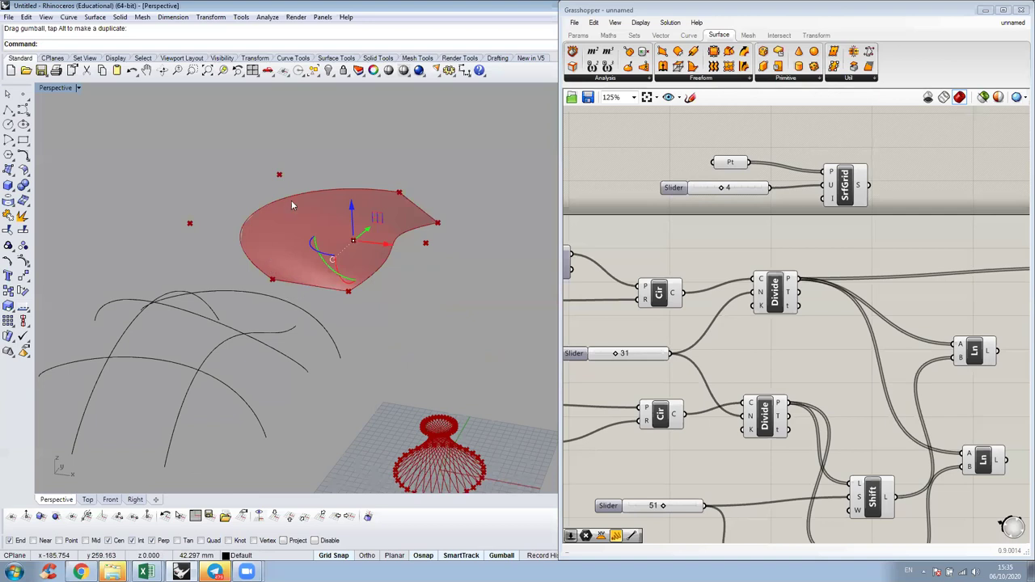
- Move two of the referenced points in Rhino, nudging the second along X, to even out the Surface From Points result
{"action": "right_click_drag", "start_coordinate": [294, 207], "coordinate": [323, 215]}
{"action": "right_click_drag", "start_coordinate": [321, 257], "coordinate": [406, 276]}
{"action": "left_click", "coordinate": [406, 267]}
{"action": "left_click_drag", "start_coordinate": [438, 260], "coordinate": [395, 284]}
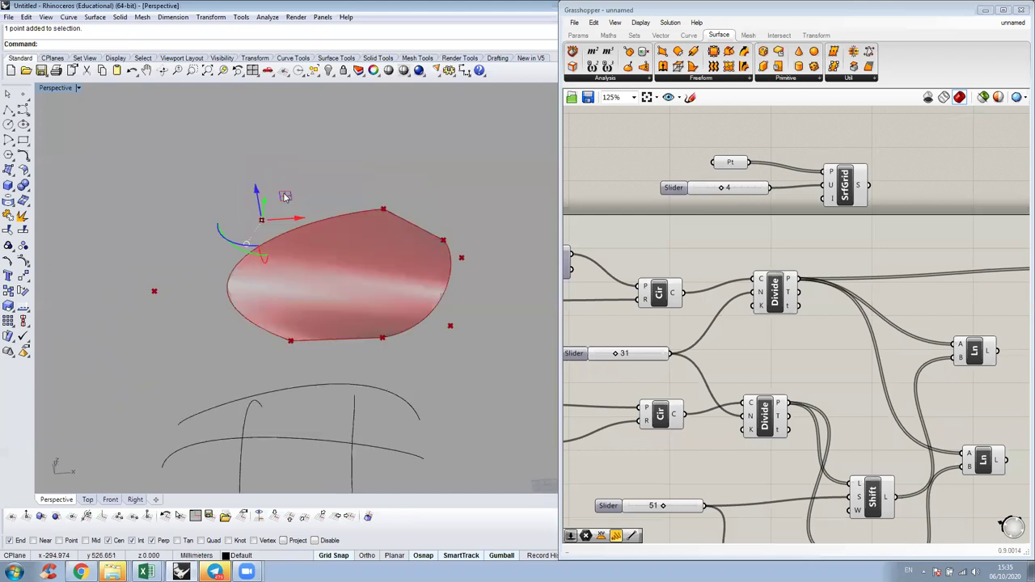
{"action": "left_click_drag", "start_coordinate": [297, 218], "coordinate": [316, 217]}
{"action": "right_click_drag", "start_coordinate": [288, 315], "coordinate": [203, 282]}
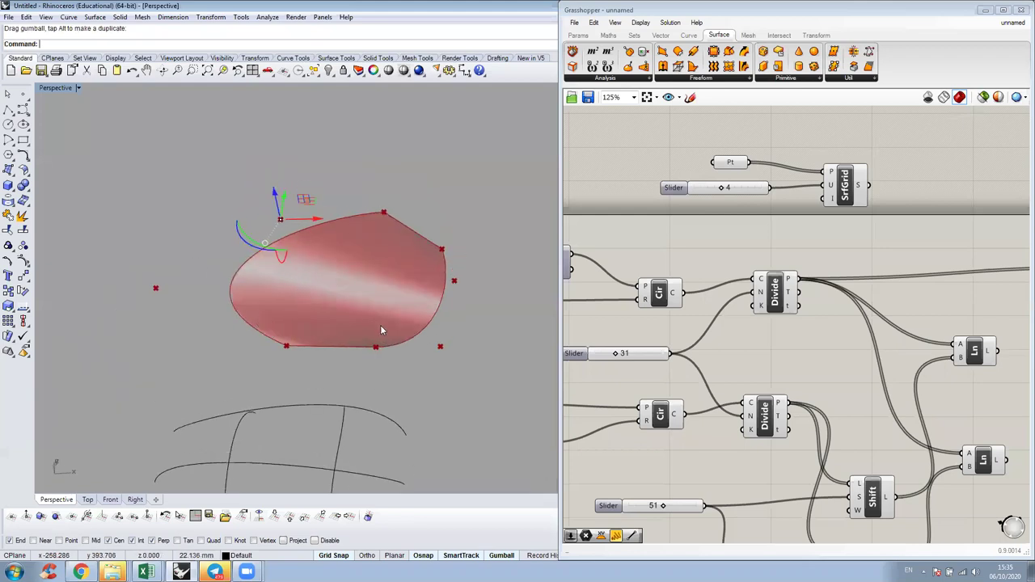
{"action": "right_click_drag", "start_coordinate": [378, 288], "coordinate": [424, 235]}
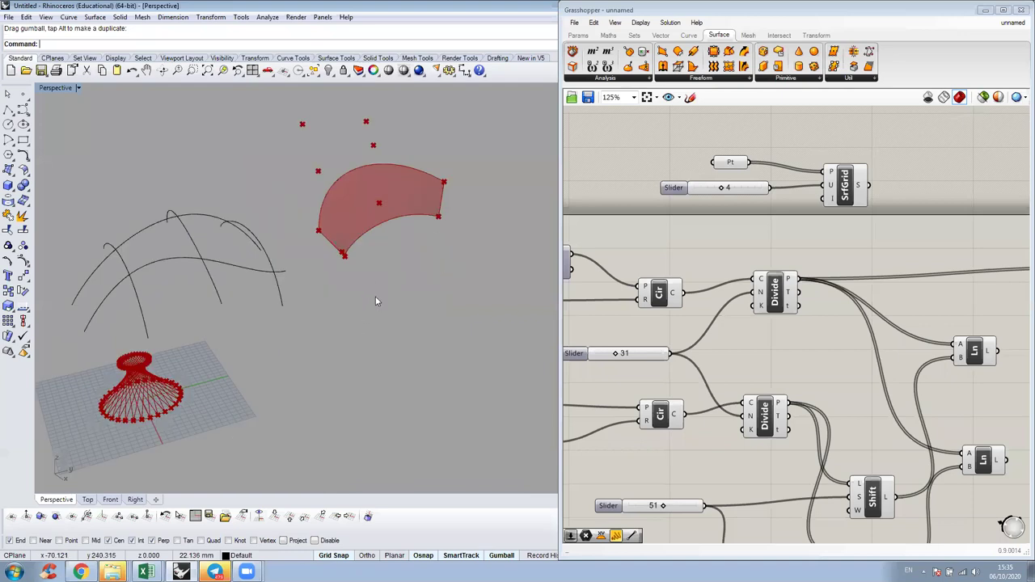
- Shift another point on the surface's far side and pull the near corner point outward to straighten the surface edges
{"action": "right_click_drag", "start_coordinate": [415, 333], "coordinate": [379, 230]}
{"action": "left_click", "coordinate": [378, 227]}
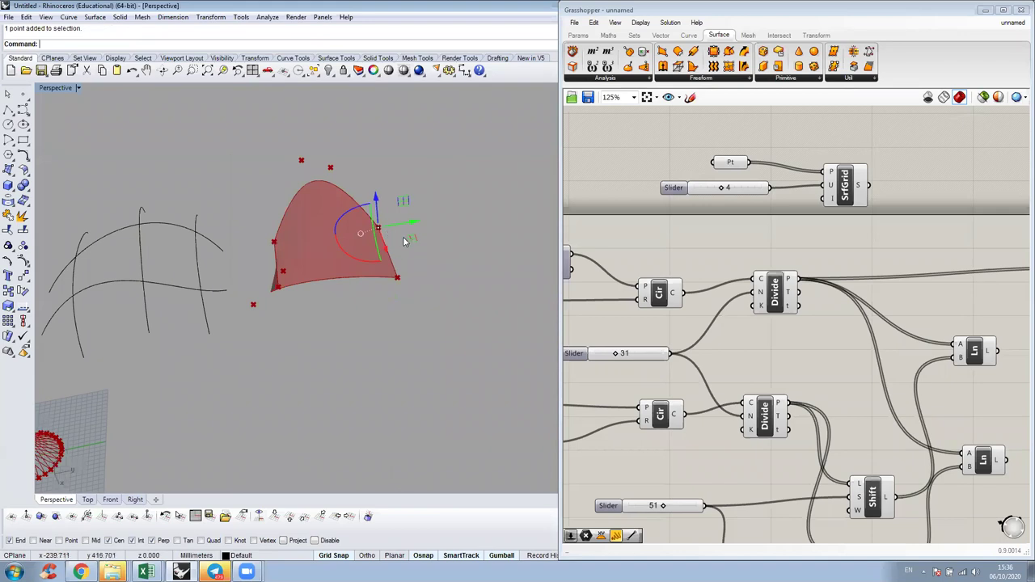
{"action": "left_click_drag", "start_coordinate": [405, 241], "coordinate": [437, 219]}
{"action": "right_click_drag", "start_coordinate": [395, 297], "coordinate": [301, 272]}
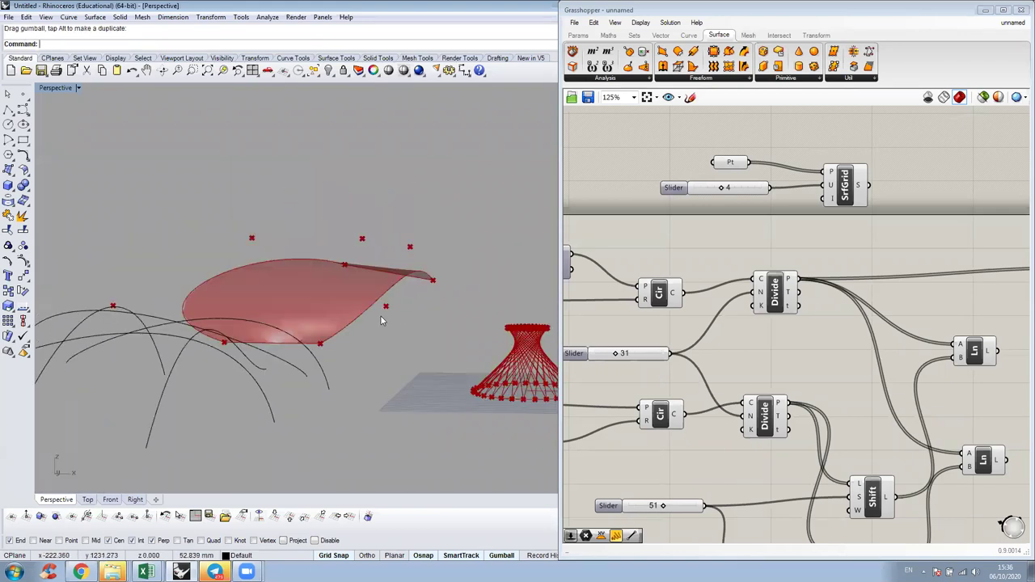
{"action": "left_click", "coordinate": [304, 360]}
{"action": "right_click_drag", "start_coordinate": [304, 355], "coordinate": [317, 376]}
{"action": "left_click_drag", "start_coordinate": [316, 372], "coordinate": [335, 404]}
{"action": "right_click_drag", "start_coordinate": [272, 386], "coordinate": [324, 386]}
{"action": "right_click_drag", "start_coordinate": [261, 364], "coordinate": [138, 354]}
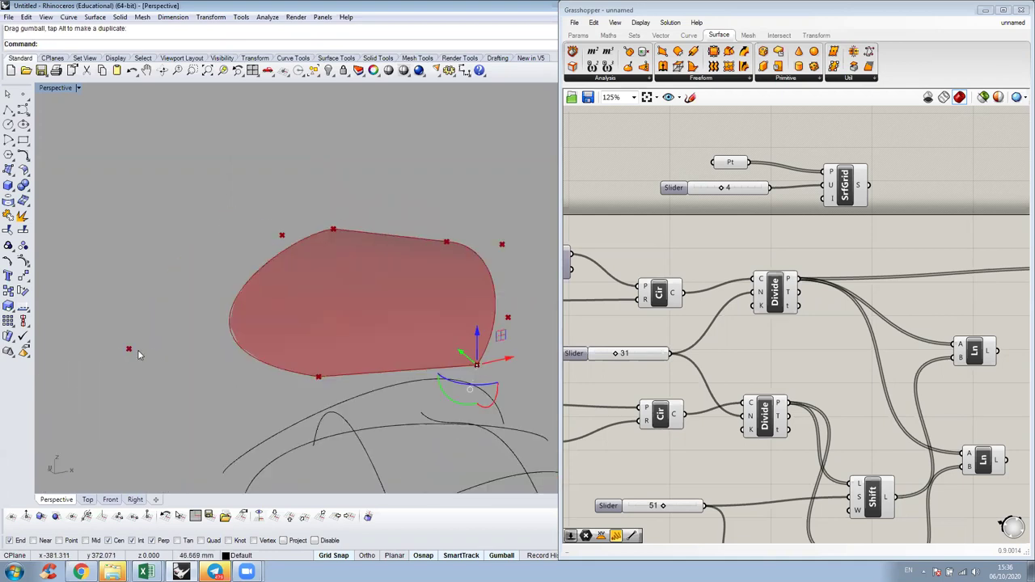
- Bring the outlying point inward toward the surface's curved end until both long edges follow similar arcs
{"action": "left_click", "coordinate": [129, 348]}
{"action": "left_click_drag", "start_coordinate": [154, 322], "coordinate": [223, 288]}
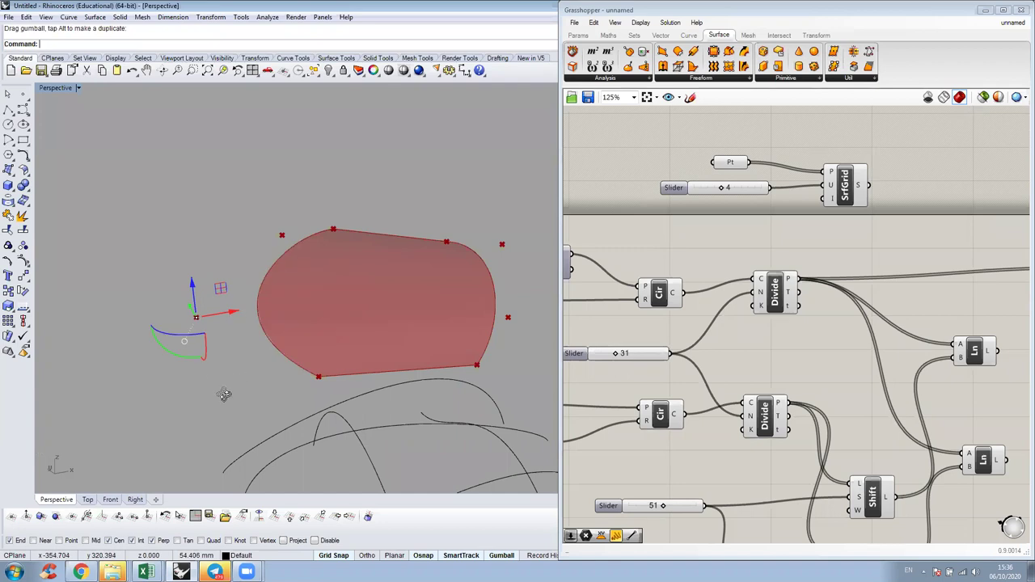
{"action": "right_click_drag", "start_coordinate": [224, 395], "coordinate": [350, 340]}
{"action": "right_click_drag", "start_coordinate": [472, 197], "coordinate": [134, 322]}
{"action": "left_click_drag", "start_coordinate": [145, 302], "coordinate": [146, 304]}
{"action": "left_click_drag", "start_coordinate": [207, 289], "coordinate": [258, 286]}
{"action": "left_click", "coordinate": [201, 358]}
{"action": "right_click_drag", "start_coordinate": [201, 358], "coordinate": [291, 272]}
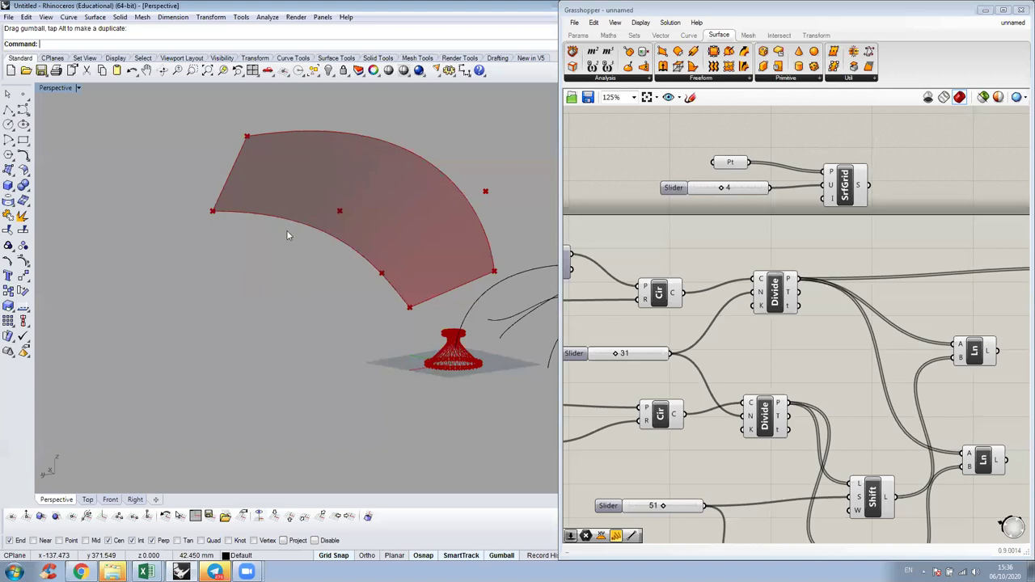
{"action": "right_click_drag", "start_coordinate": [273, 212], "coordinate": [396, 160]}
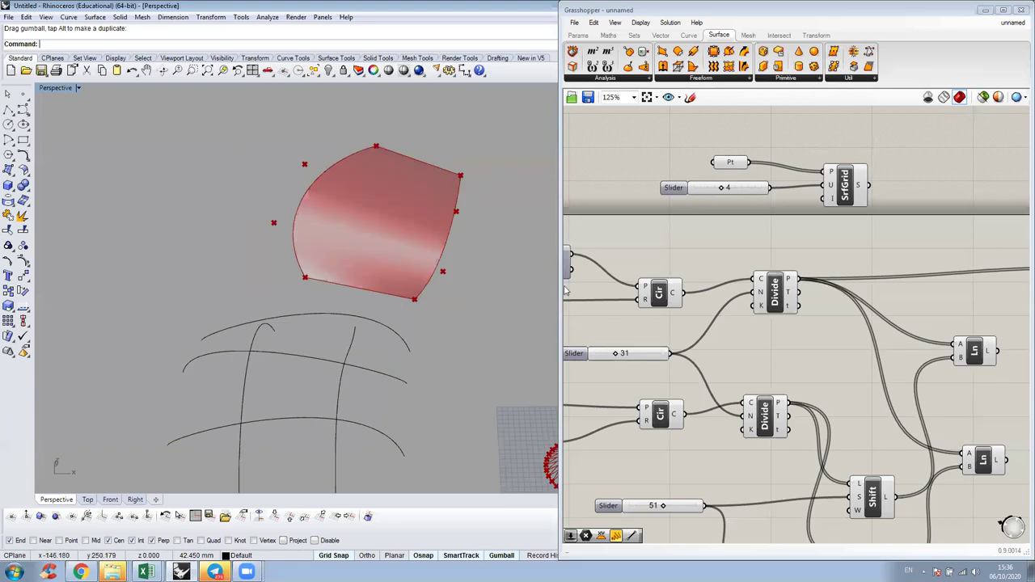
- Compare the U count of 4 with the row of four points along the surface edge
{"action": "left_click", "coordinate": [725, 188]}
{"action": "left_click_drag", "start_coordinate": [727, 189], "coordinate": [723, 188]}
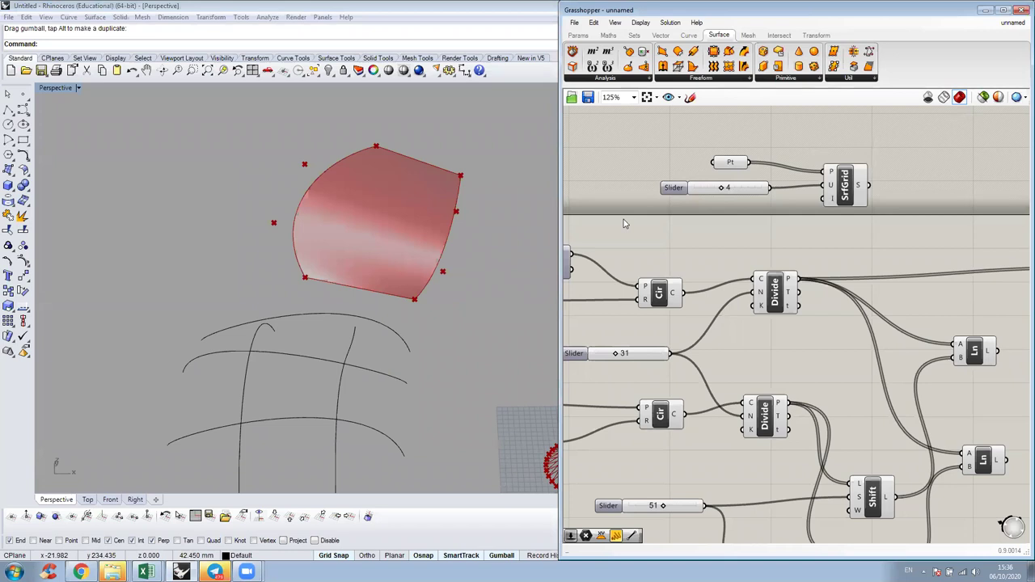
{"action": "right_click_drag", "start_coordinate": [485, 254], "coordinate": [521, 275]}
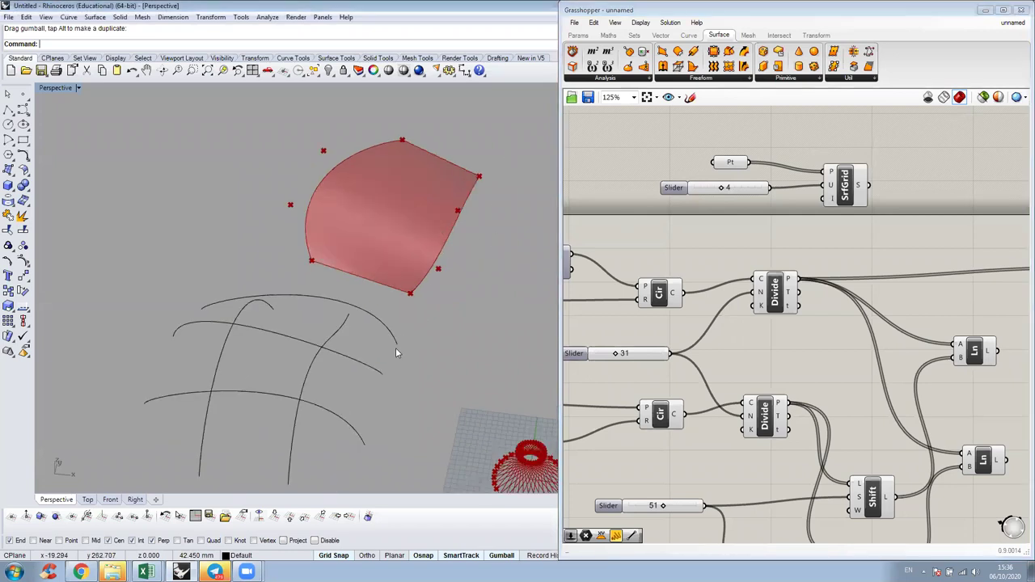
{"action": "left_click_drag", "start_coordinate": [502, 158], "coordinate": [396, 352]}
{"action": "right_click_drag", "start_coordinate": [398, 347], "coordinate": [408, 319]}
{"action": "key", "text": "Escape"}
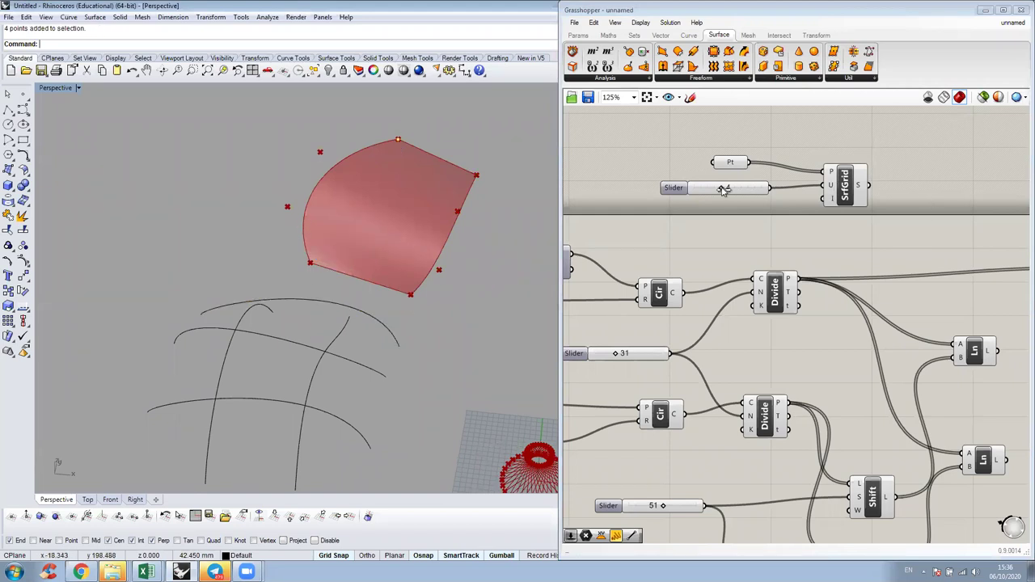
- Try a U count of 5, set it to 3, and remove the surplus end points from the grid
{"action": "left_click_drag", "start_coordinate": [724, 188], "coordinate": [727, 189]}
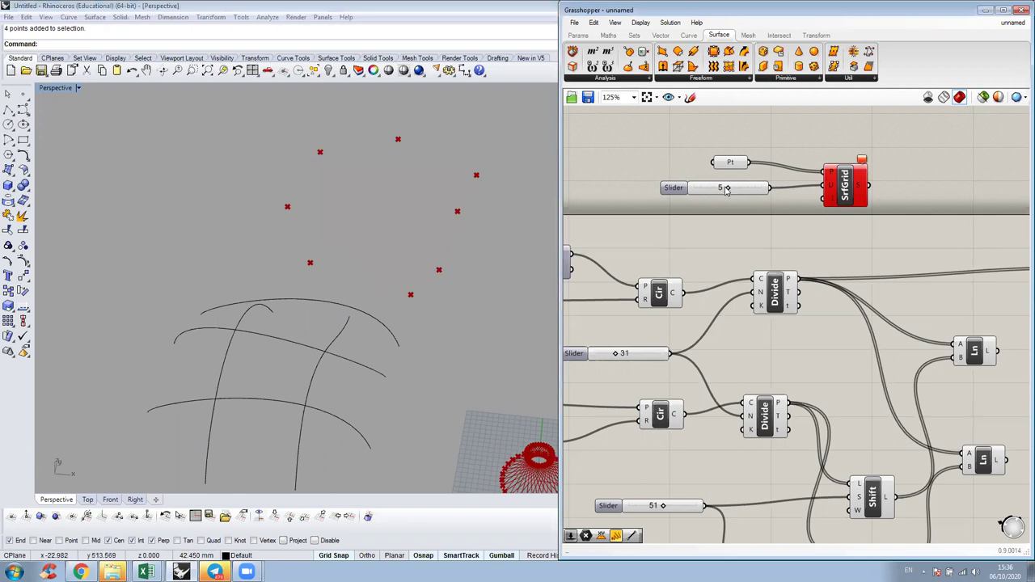
{"action": "left_click_drag", "start_coordinate": [726, 189], "coordinate": [715, 189]}
{"action": "right_click_drag", "start_coordinate": [436, 242], "coordinate": [477, 247]}
{"action": "left_click_drag", "start_coordinate": [507, 192], "coordinate": [380, 139]}
{"action": "key", "text": "Delete"}
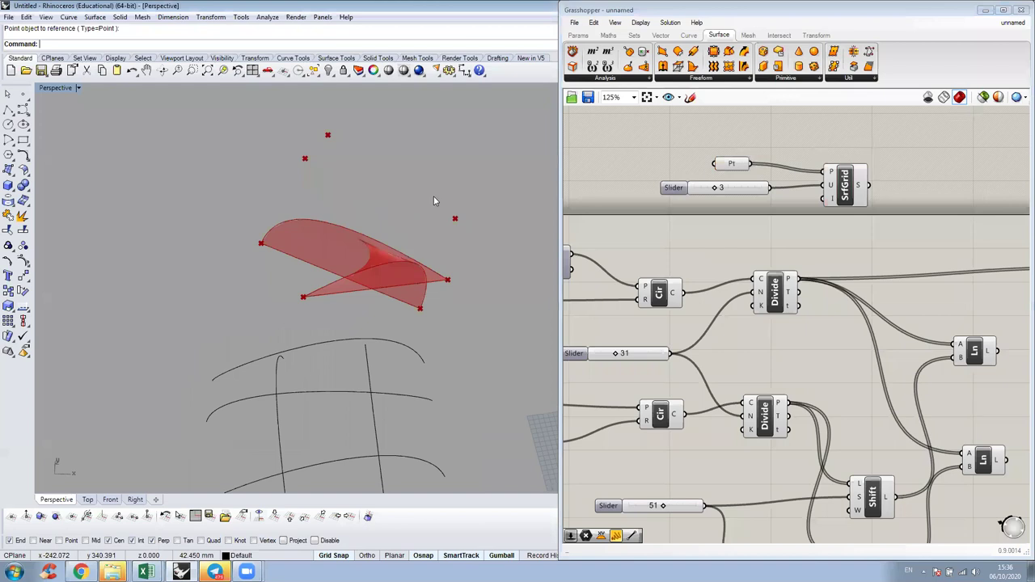
- Delete the remaining points in Rhino together with the Point, slider and Surface From Points components in Grasshopper
{"action": "key", "text": "ctrl+z"}
{"action": "key", "text": "Delete"}
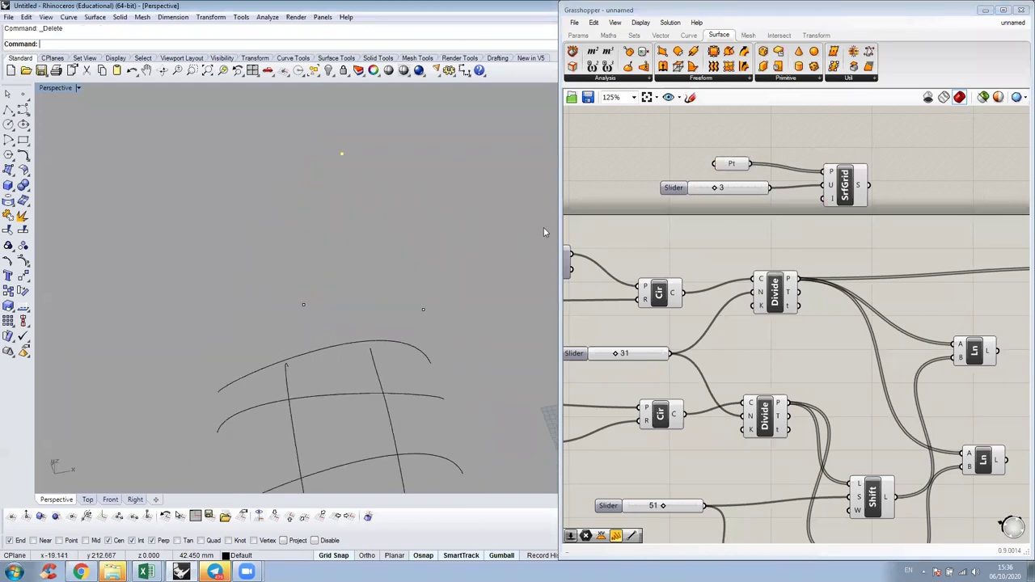
{"action": "left_click_drag", "start_coordinate": [664, 116], "coordinate": [948, 235]}
{"action": "key", "text": "Delete"}
{"action": "left_click_drag", "start_coordinate": [203, 202], "coordinate": [482, 323]}
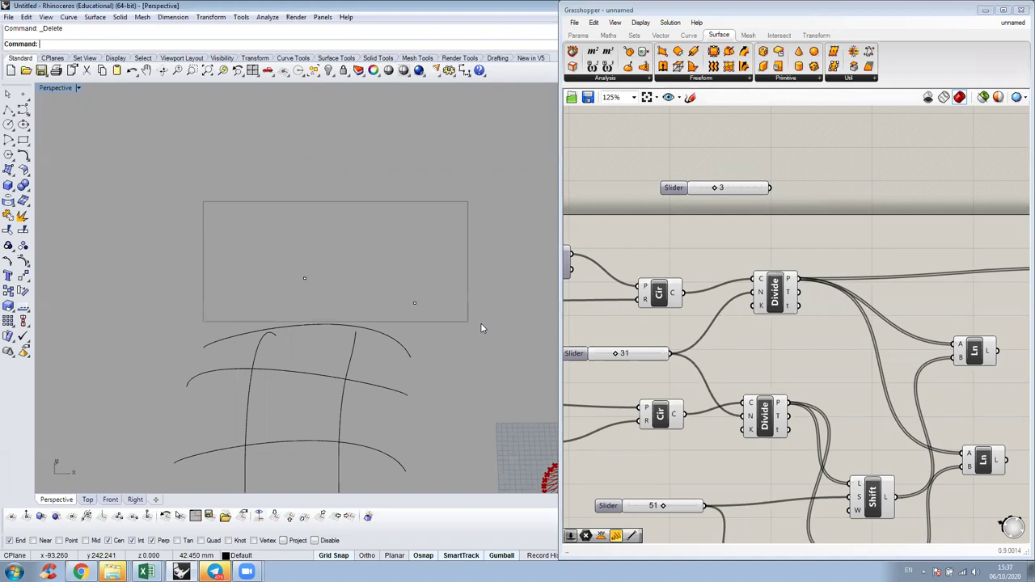
{"action": "key", "text": "Delete"}
{"action": "left_click_drag", "start_coordinate": [892, 227], "coordinate": [575, 157]}
{"action": "key", "text": "Delete"}
- Shrink the lower cross curve into a small arch profile and delete the other two cross curves, keeping the two rail curves
{"action": "right_click_drag", "start_coordinate": [463, 400], "coordinate": [261, 311]}
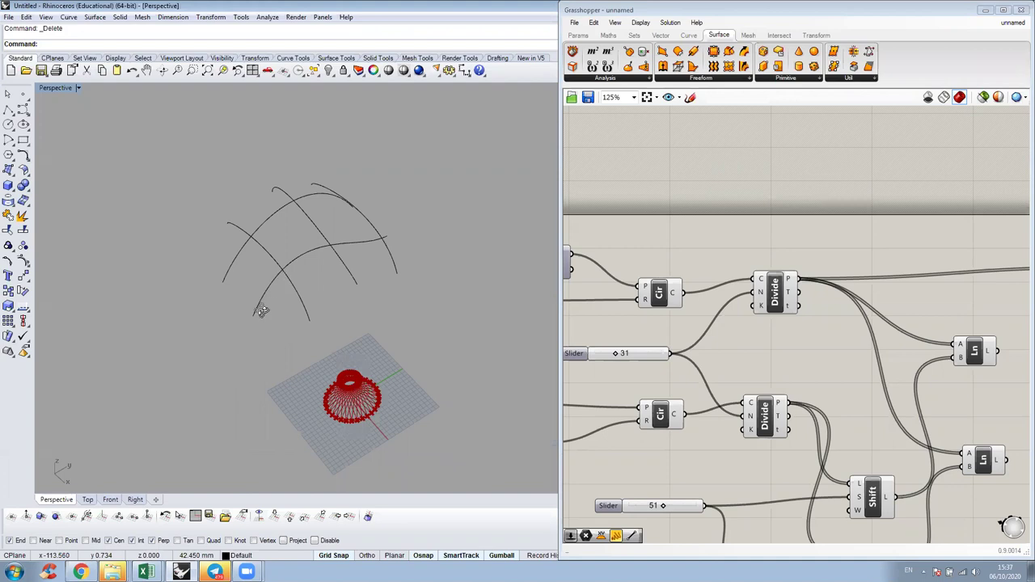
{"action": "right_click_drag", "start_coordinate": [349, 262], "coordinate": [308, 265]}
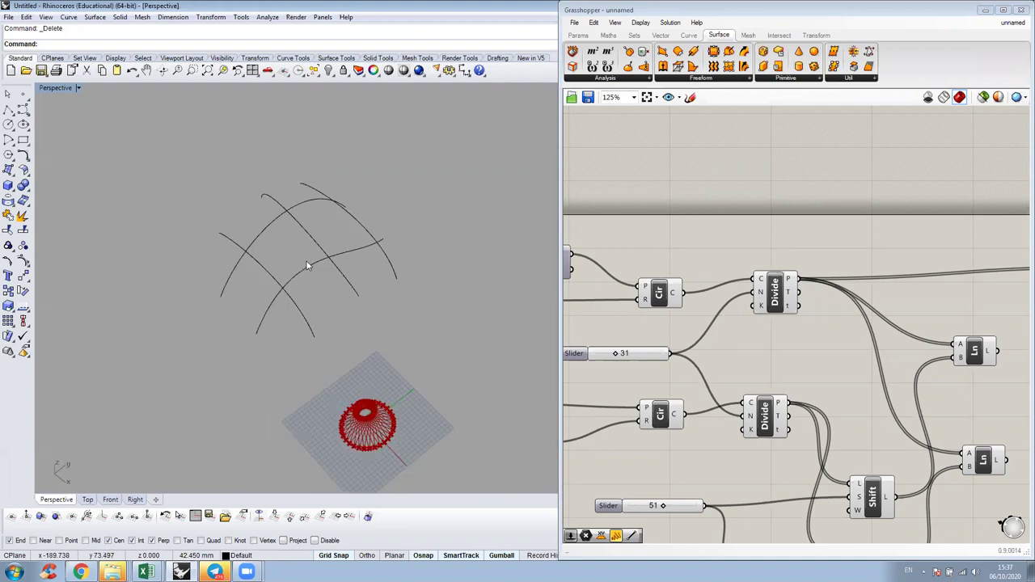
{"action": "left_click", "coordinate": [307, 265]}
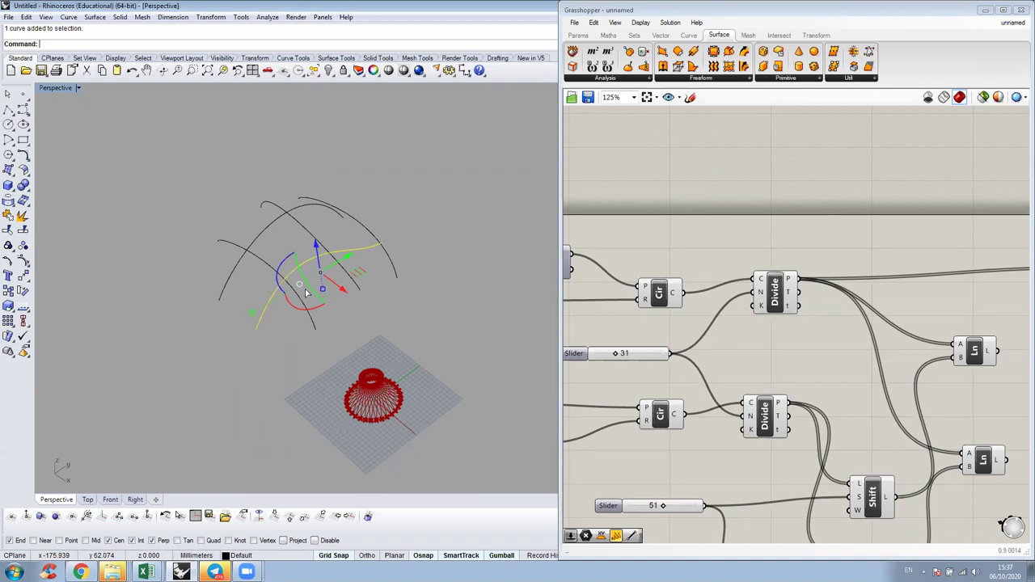
{"action": "key", "text": "ctrl+z"}
{"action": "left_click_drag", "start_coordinate": [390, 221], "coordinate": [325, 205]}
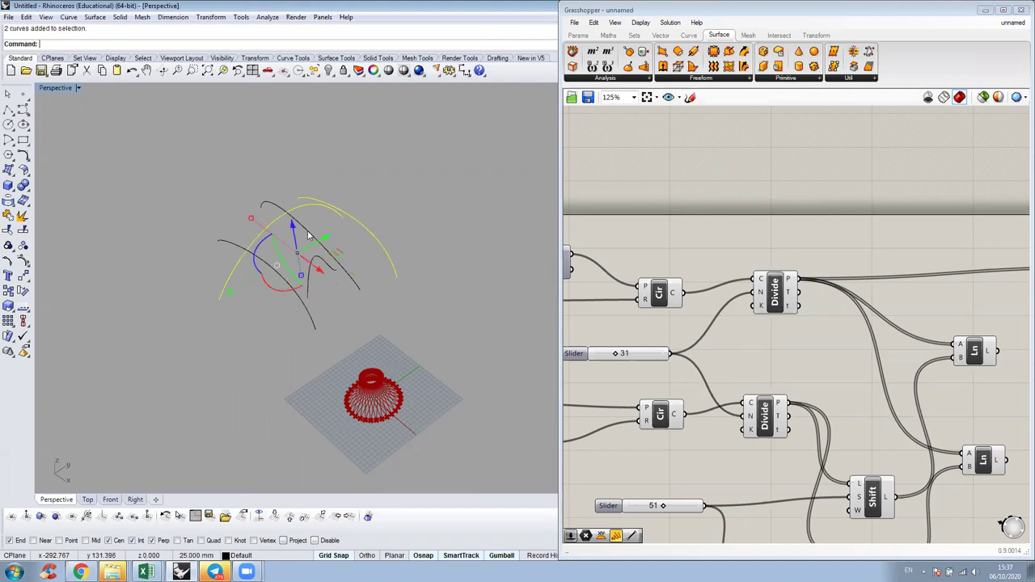
{"action": "key", "text": "Delete"}
{"action": "right_click_drag", "start_coordinate": [302, 253], "coordinate": [337, 257]}
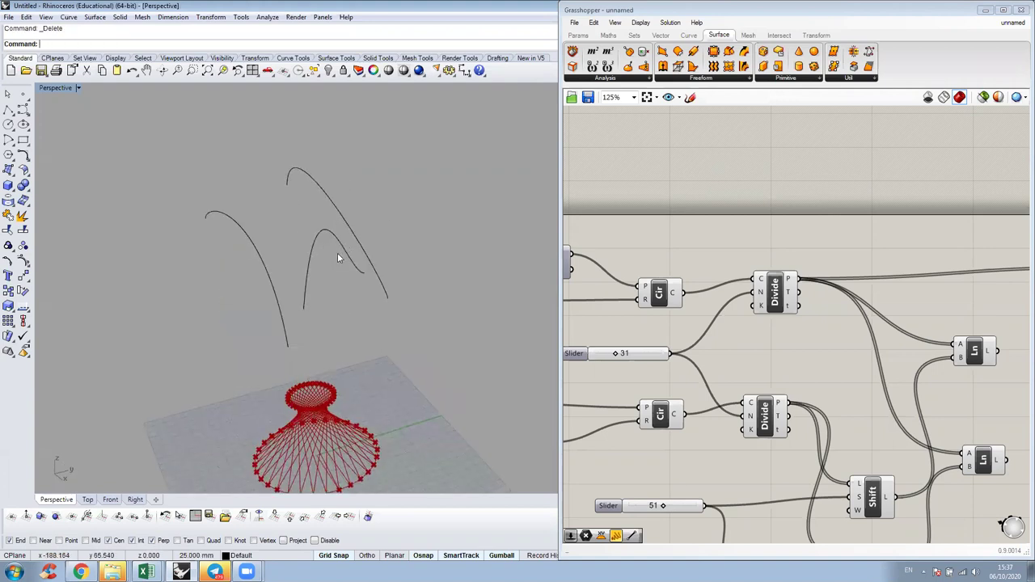
- Locate the sweep commands among Rhino's surface tools and the matching Sweep1 and Sweep2 components in Grasshopper
{"action": "left_click", "coordinate": [350, 61]}
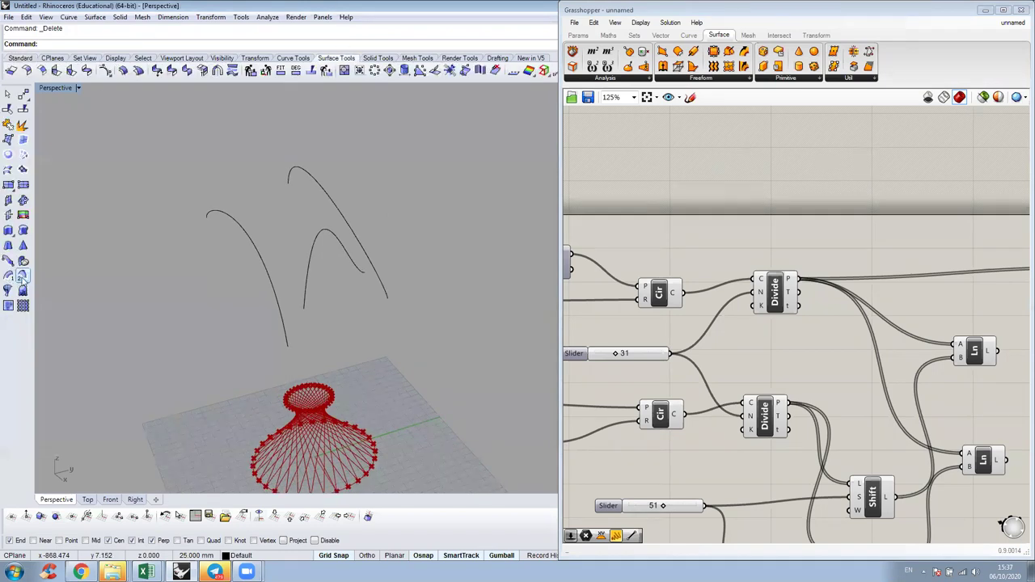
{"action": "left_click", "coordinate": [746, 80]}
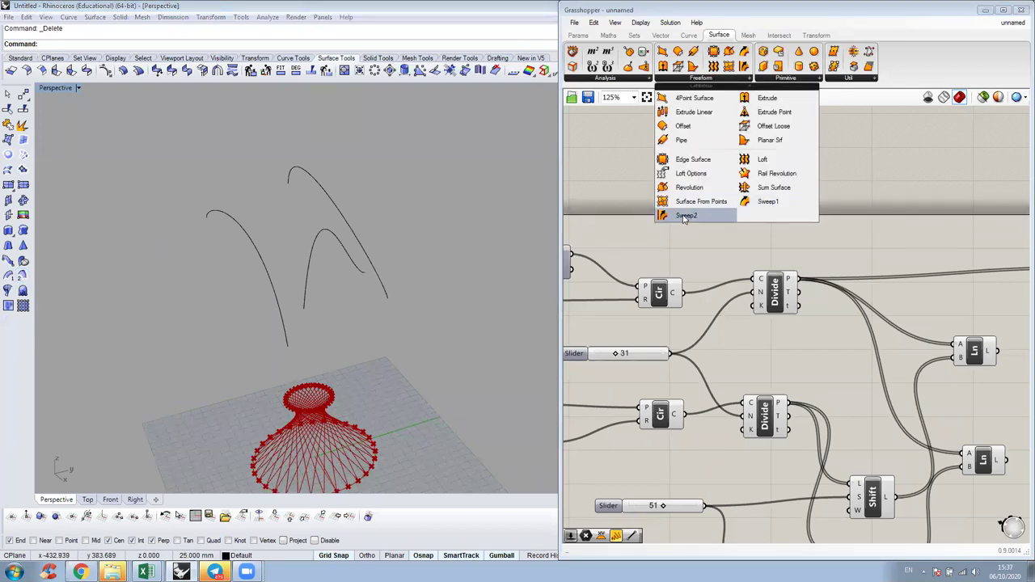
{"action": "right_click_drag", "start_coordinate": [354, 266], "coordinate": [337, 253]}
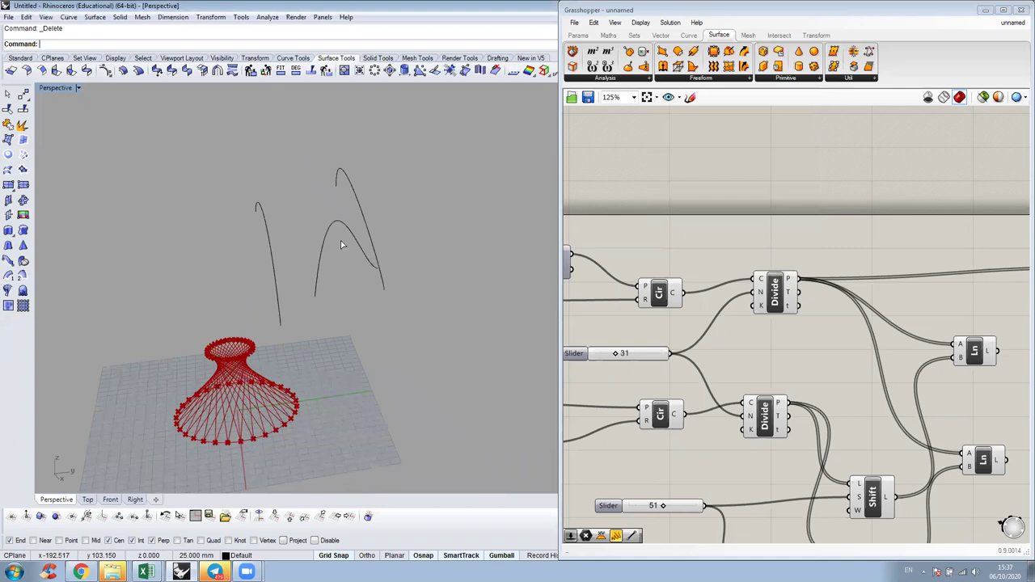
- Run Sweep 1 Rail with the small arch as cross section along the adjacent rail, and preview it in the Roadlike Top style
{"action": "right_click_drag", "start_coordinate": [349, 232], "coordinate": [343, 235]}
{"action": "right_click", "coordinate": [343, 235]}
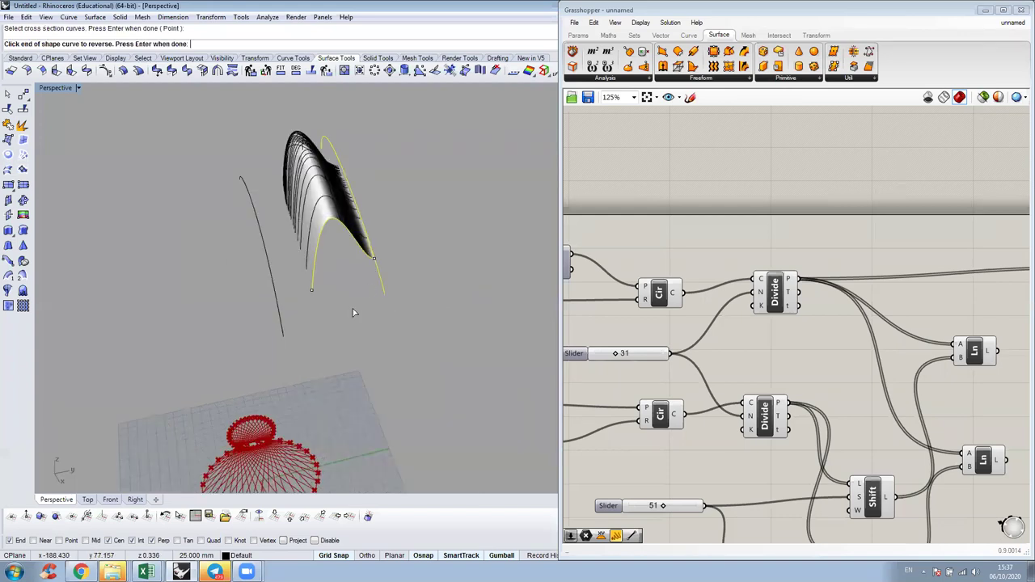
{"action": "right_click", "coordinate": [483, 318]}
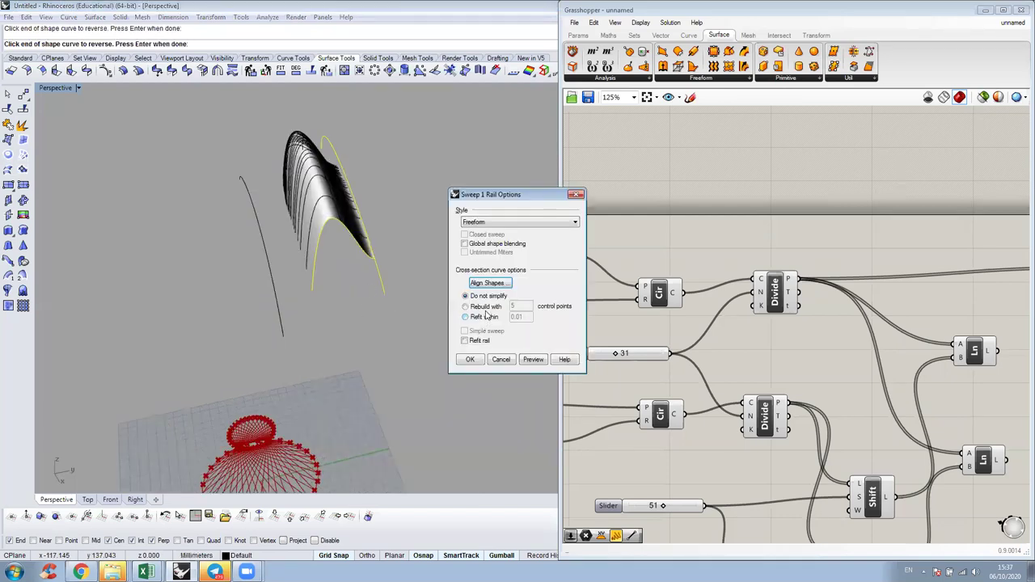
{"action": "left_click", "coordinate": [497, 222]}
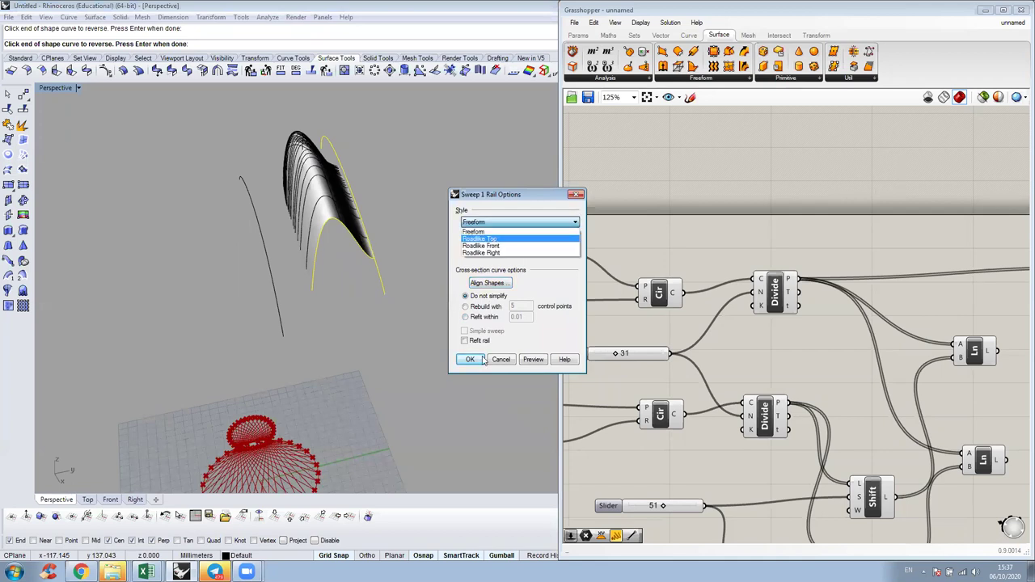
{"action": "left_click", "coordinate": [477, 363]}
{"action": "left_click", "coordinate": [530, 359]}
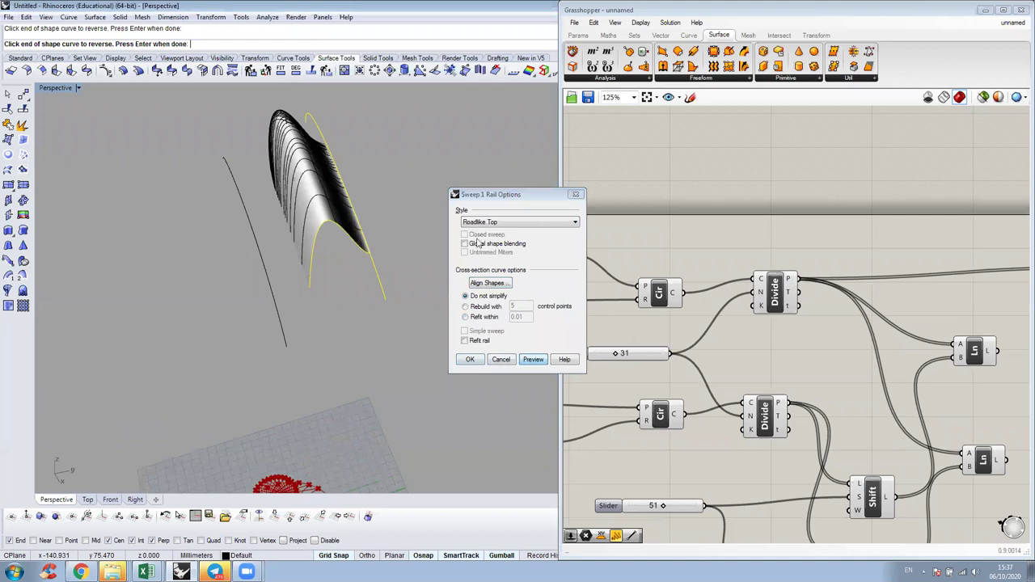
- Enable Refit rail for the one-rail sweep, preview it, and create the surface
{"action": "right_click_drag", "start_coordinate": [505, 388], "coordinate": [473, 401]}
{"action": "left_click", "coordinate": [464, 340]}
{"action": "left_click", "coordinate": [533, 360]}
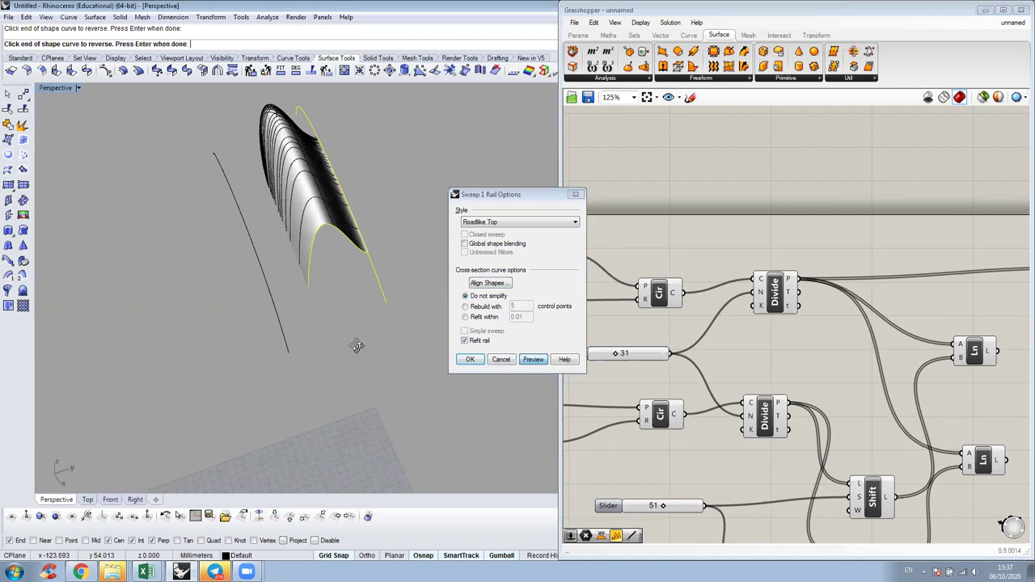
{"action": "right_click_drag", "start_coordinate": [353, 347], "coordinate": [512, 354]}
{"action": "left_click", "coordinate": [470, 361]}
{"action": "right_click_drag", "start_coordinate": [386, 378], "coordinate": [383, 348]}
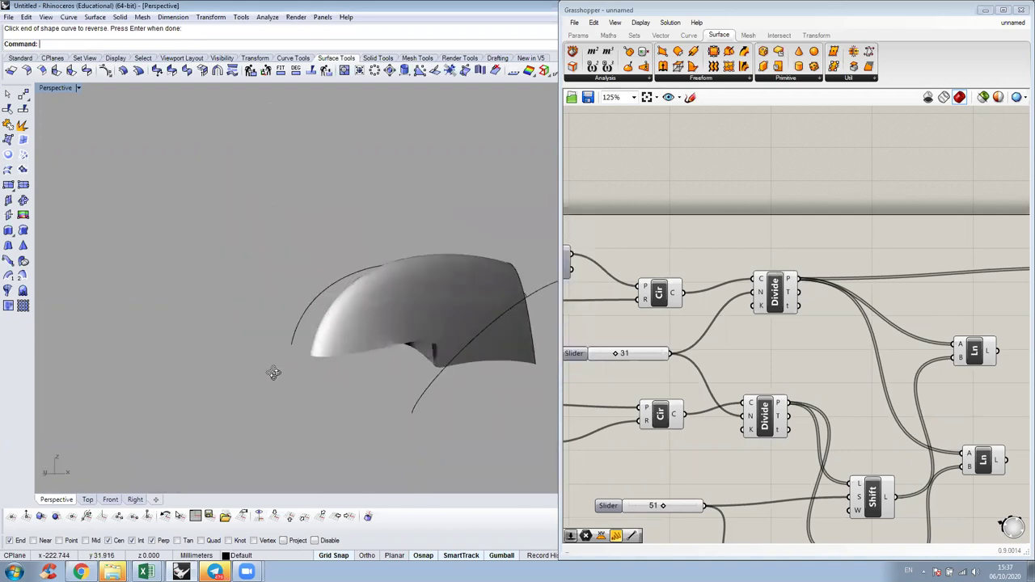
- Inspect the swept surface from several sides and delete it
{"action": "right_click_drag", "start_coordinate": [263, 432], "coordinate": [374, 308]}
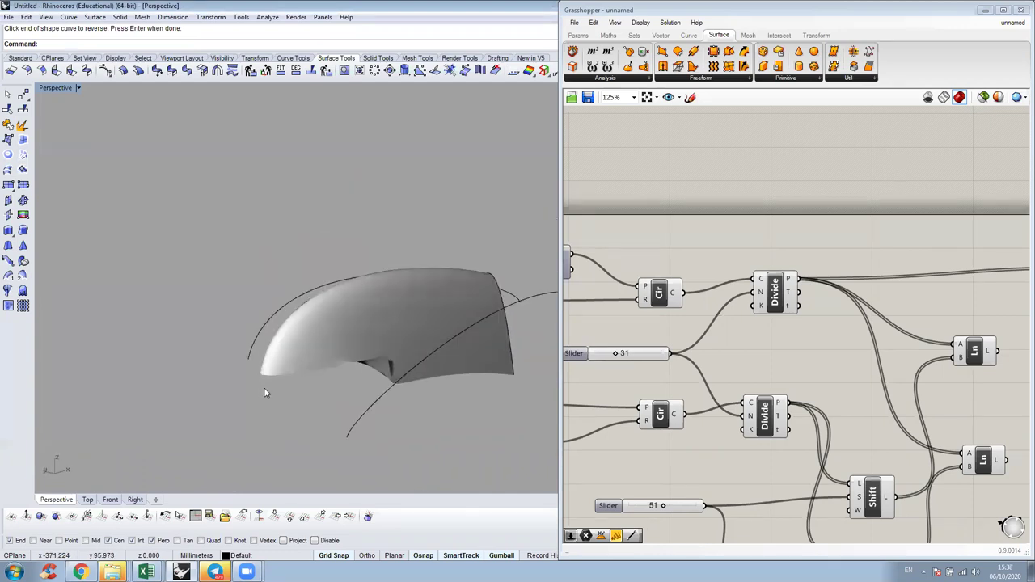
{"action": "right_click_drag", "start_coordinate": [307, 216], "coordinate": [312, 338]}
{"action": "left_click", "coordinate": [324, 372]}
{"action": "key", "text": "Delete"}
- Show the control points of the rail nearest the arch and move its upper control point sideways to bend the curve
{"action": "left_click", "coordinate": [338, 173]}
{"action": "right_click_drag", "start_coordinate": [250, 208], "coordinate": [330, 289]}
{"action": "key", "text": "F10"}
{"action": "left_click", "coordinate": [408, 126]}
{"action": "left_click_drag", "start_coordinate": [407, 129], "coordinate": [275, 125]}
- Show the second rail's control points, move its middle control point toward the arch to bow the curve, and hide the points
{"action": "right_click_drag", "start_coordinate": [282, 290], "coordinate": [269, 307]}
{"action": "left_click", "coordinate": [282, 304]}
{"action": "left_click", "coordinate": [284, 303]}
{"action": "key", "text": "F10"}
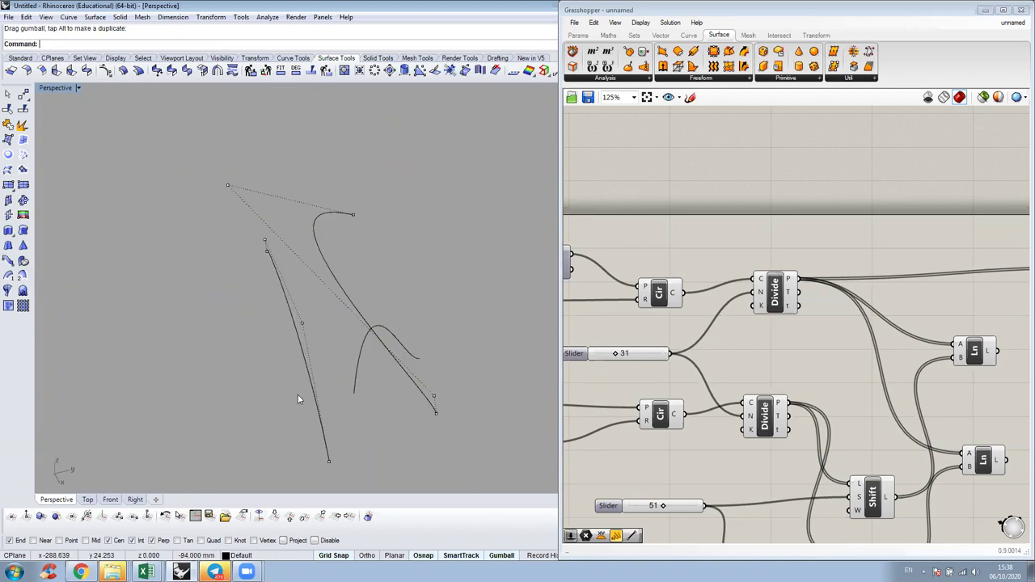
{"action": "left_click", "coordinate": [306, 325]}
{"action": "left_click_drag", "start_coordinate": [307, 324], "coordinate": [387, 364]}
{"action": "left_click", "coordinate": [282, 396]}
- Try a two-rail sweep of the detached arch curve along the two bent rail curves
{"action": "right_click_drag", "start_coordinate": [295, 391], "coordinate": [232, 381]}
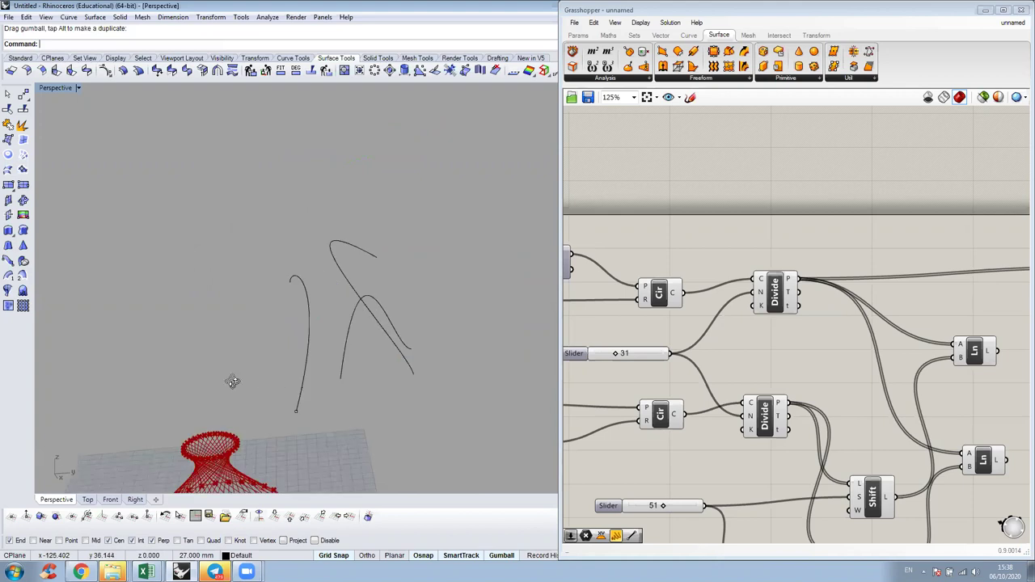
{"action": "left_click", "coordinate": [22, 280]}
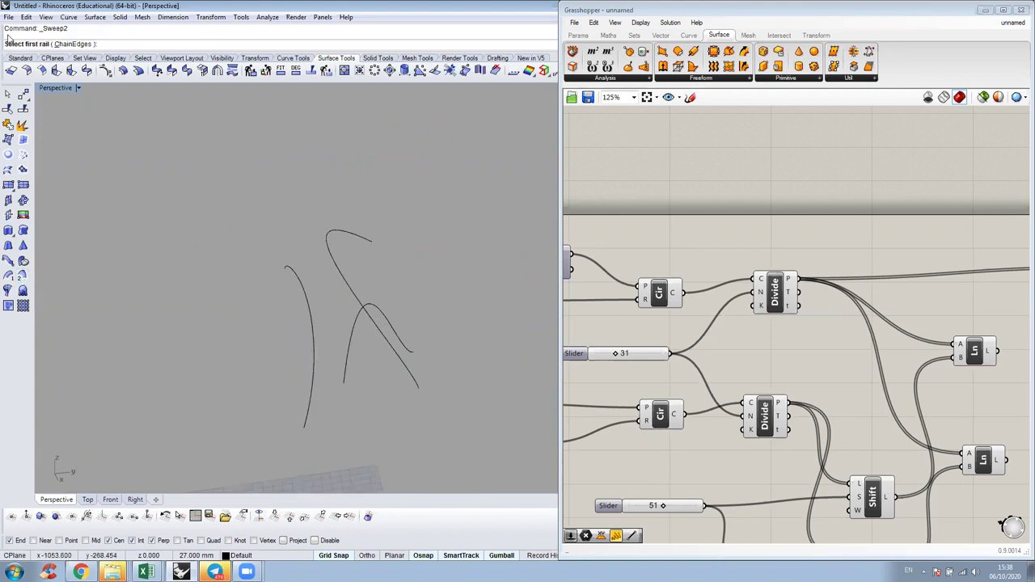
{"action": "left_click", "coordinate": [311, 391]}
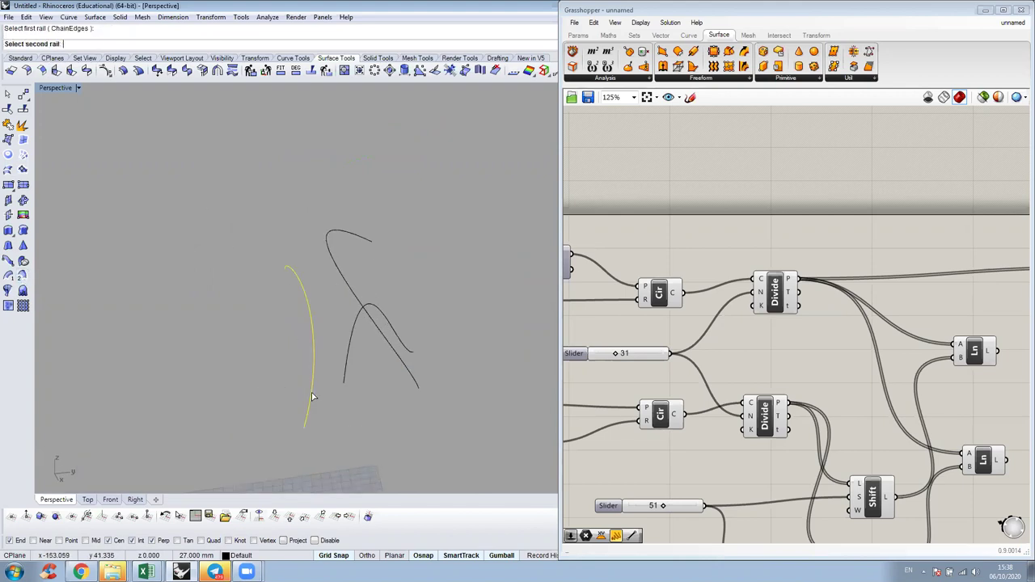
{"action": "left_click", "coordinate": [414, 379]}
{"action": "left_click", "coordinate": [384, 318]}
{"action": "key", "text": "Return"}
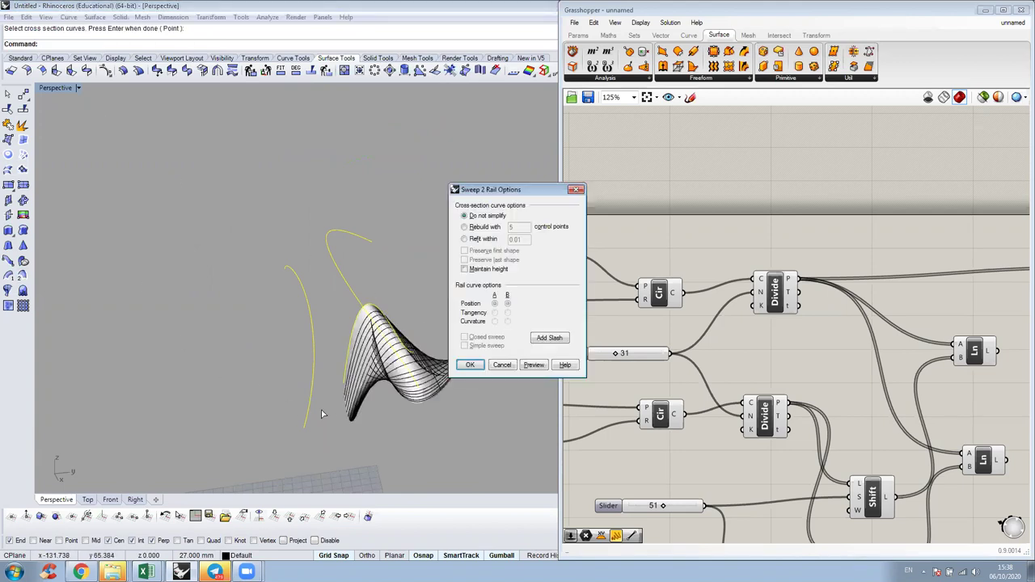
- Preview the two-rail sweep with the cross section rebuilt with 5 control points and inspect it from several sides
{"action": "right_click_drag", "start_coordinate": [393, 380], "coordinate": [306, 393]}
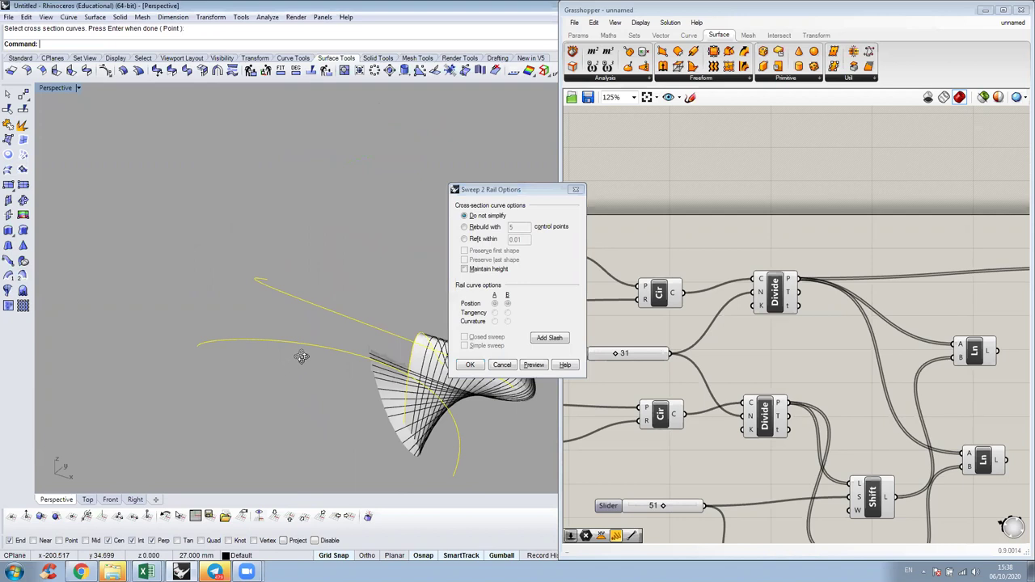
{"action": "right_click_drag", "start_coordinate": [301, 357], "coordinate": [246, 364]}
{"action": "right_click_drag", "start_coordinate": [270, 479], "coordinate": [166, 416]}
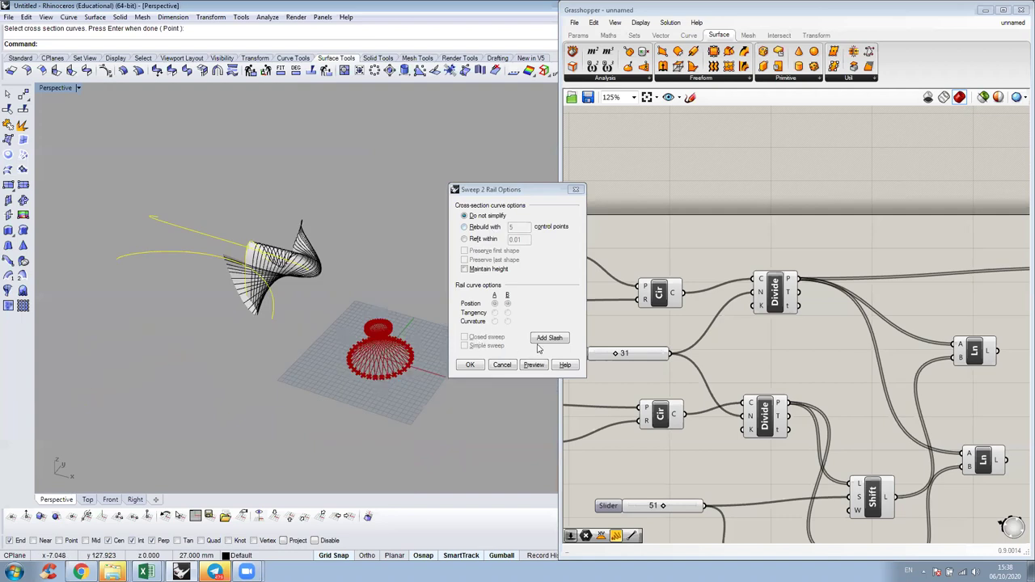
{"action": "left_click", "coordinate": [483, 227]}
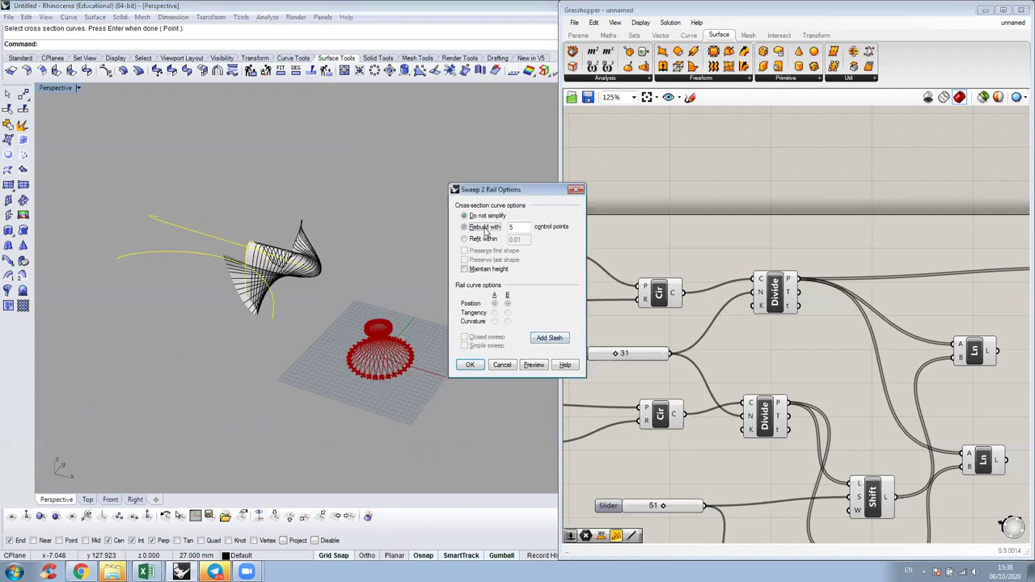
{"action": "left_click", "coordinate": [534, 364]}
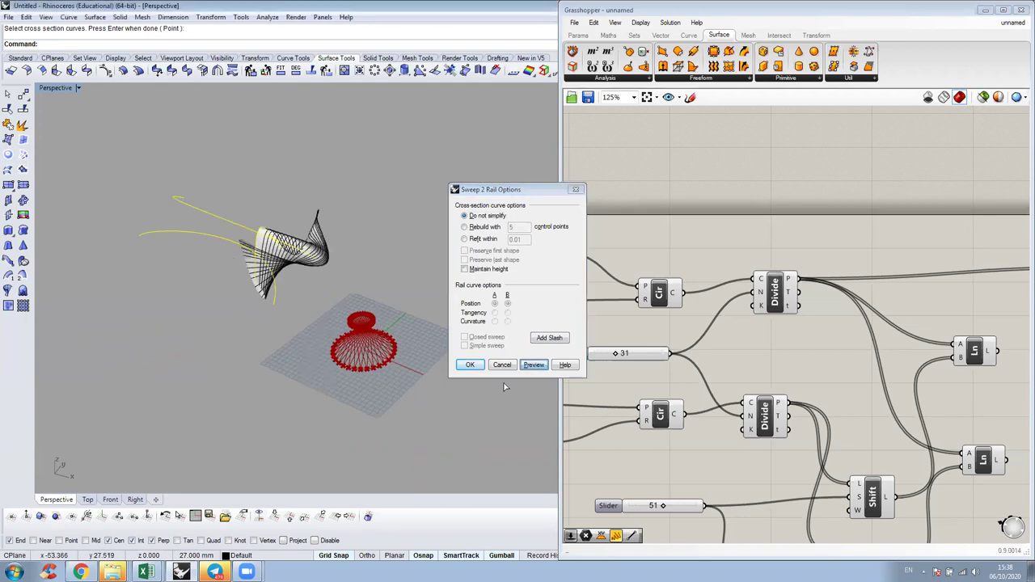
{"action": "right_click_drag", "start_coordinate": [504, 387], "coordinate": [267, 359]}
{"action": "mouse_move", "coordinate": [337, 439]}
{"action": "right_mouse_down"}
{"action": "mouse_move", "coordinate": [422, 357]}
{"action": "mouse_move", "coordinate": [434, 374]}
{"action": "right_mouse_up"}
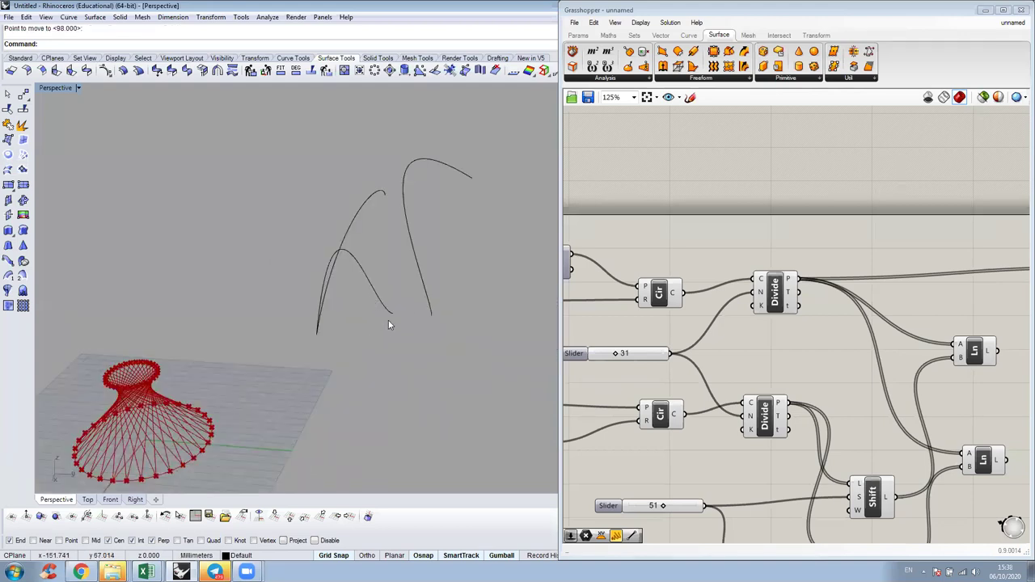
- Show the arch's control points and move its free end point onto the lower end of the second rail
{"action": "left_click", "coordinate": [393, 313]}
{"action": "key", "text": "F10"}
{"action": "left_click_drag", "start_coordinate": [393, 312], "coordinate": [431, 315]}
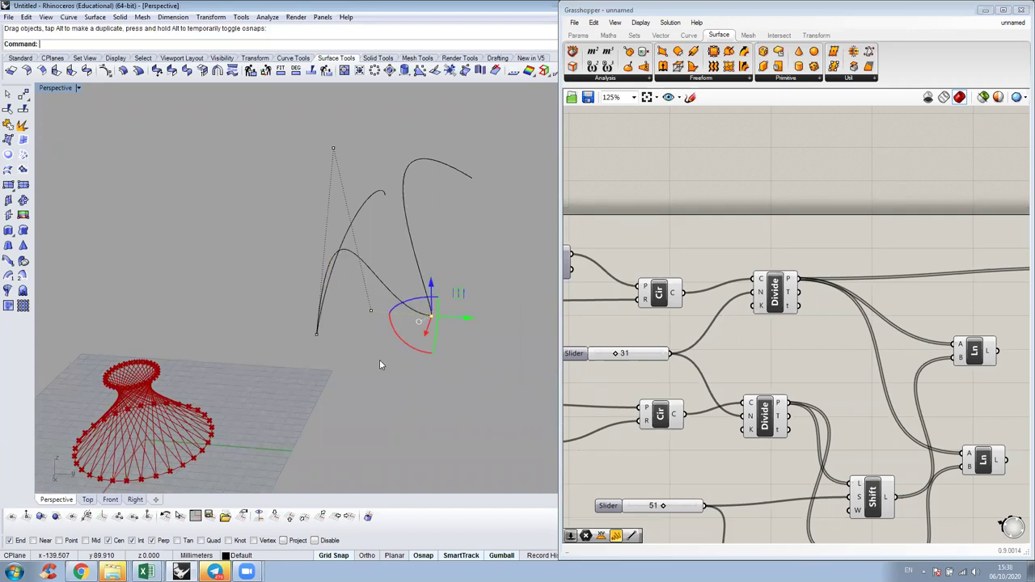
{"action": "right_click_drag", "start_coordinate": [120, 338], "coordinate": [188, 321]}
{"action": "left_click", "coordinate": [181, 323]}
{"action": "key", "text": "F10"}
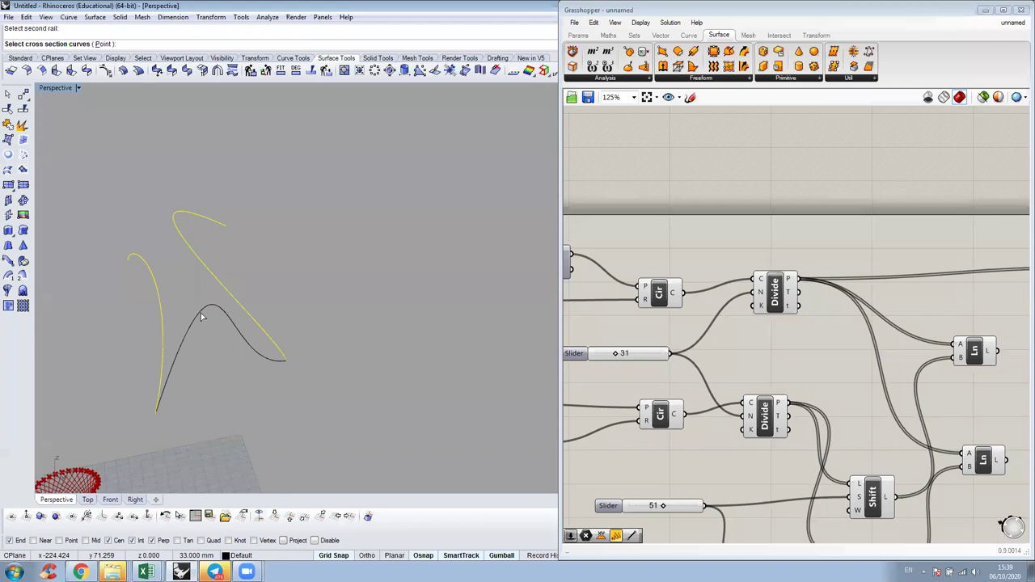
- Create a two-rail sweep surface from the two rails with the arch as an unsimplified cross section
{"action": "left_click", "coordinate": [202, 315]}
{"action": "right_click", "coordinate": [305, 379]}
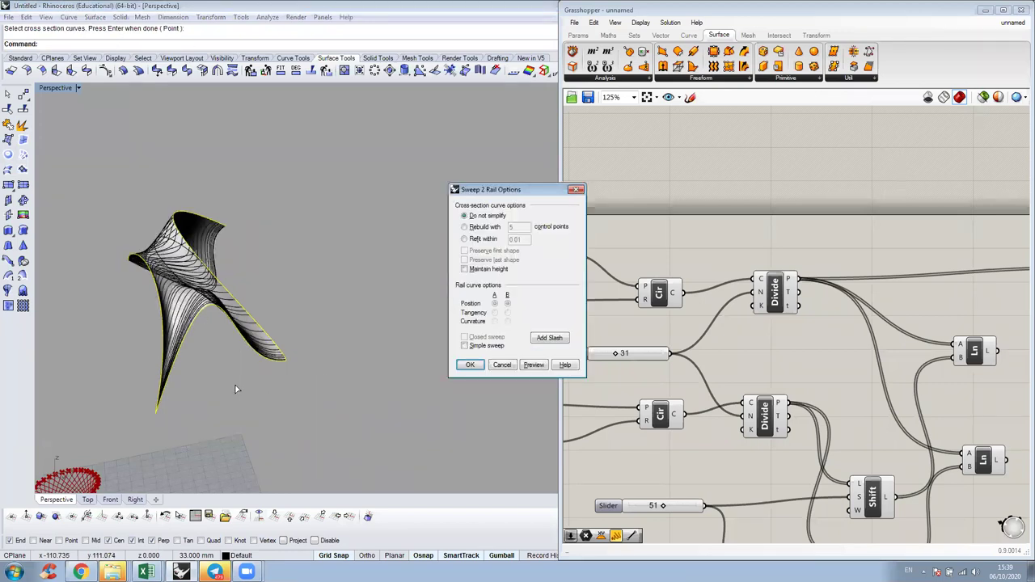
{"action": "right_click_drag", "start_coordinate": [291, 386], "coordinate": [415, 337]}
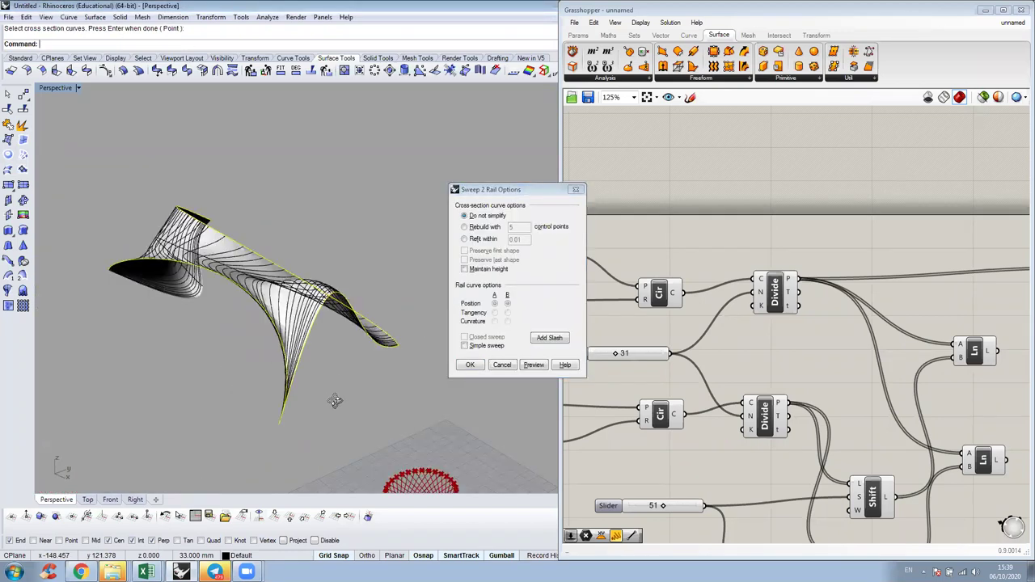
{"action": "right_click_drag", "start_coordinate": [246, 400], "coordinate": [266, 455]}
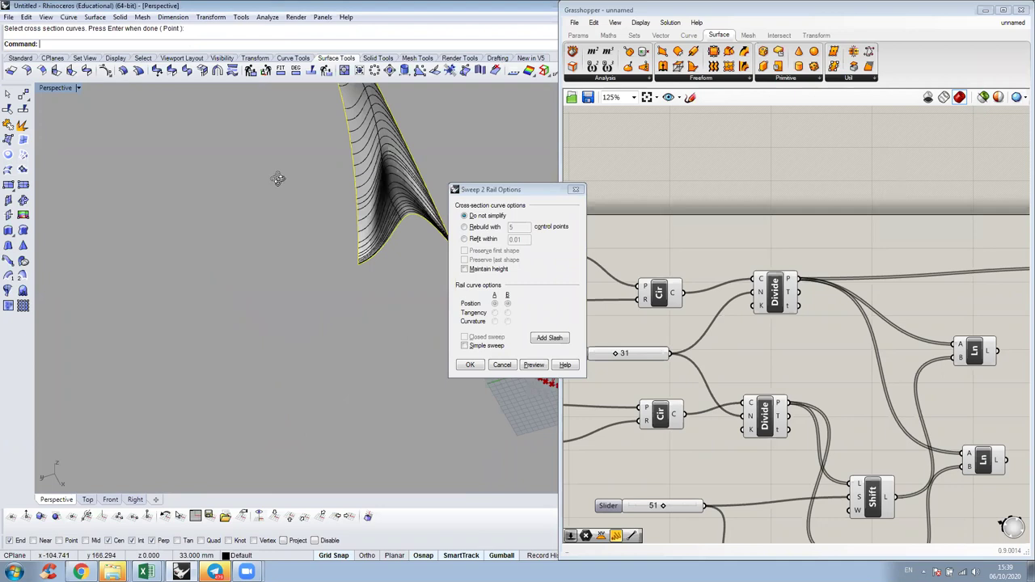
{"action": "right_click_drag", "start_coordinate": [277, 178], "coordinate": [282, 266]}
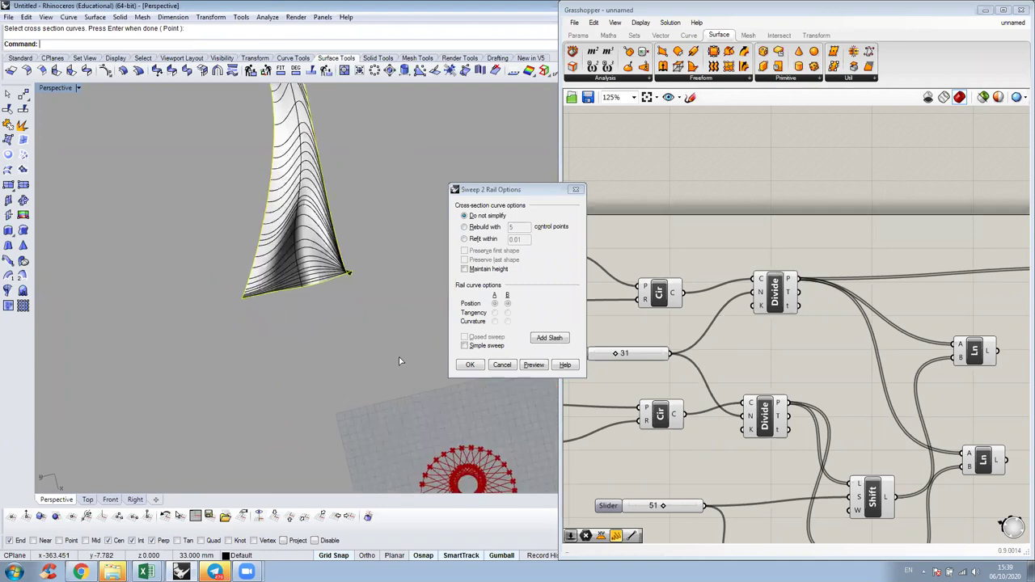
{"action": "left_click", "coordinate": [468, 365]}
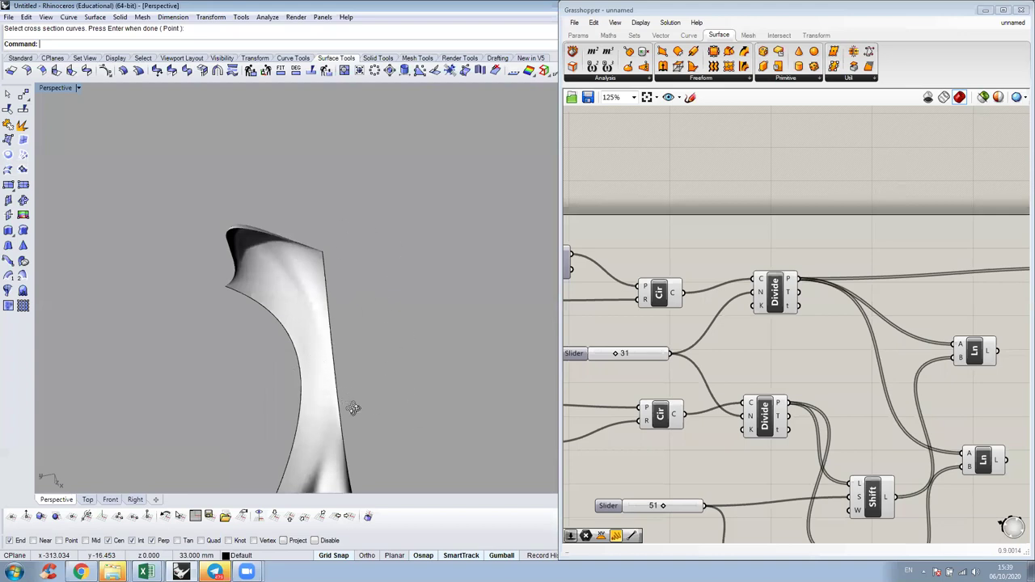
- Inspect the two-rail swept surface from several sides and select it
{"action": "mouse_move", "coordinate": [358, 416]}
{"action": "right_mouse_down"}
{"action": "mouse_move", "coordinate": [266, 386]}
{"action": "mouse_move", "coordinate": [300, 430]}
{"action": "mouse_move", "coordinate": [359, 414]}
{"action": "right_mouse_up"}
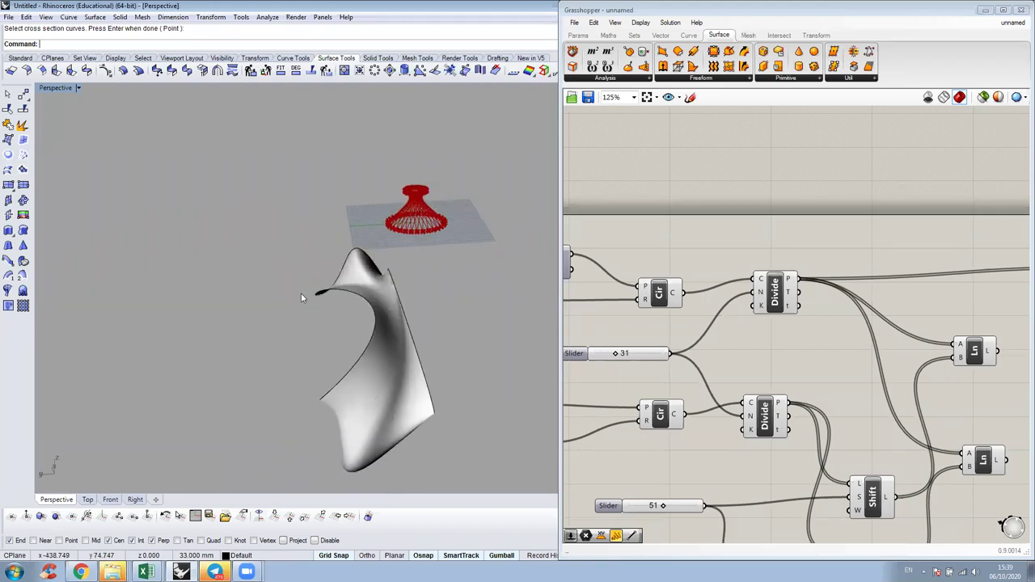
{"action": "right_click_drag", "start_coordinate": [300, 294], "coordinate": [316, 331]}
{"action": "left_click_drag", "start_coordinate": [639, 146], "coordinate": [796, 242]}
{"action": "left_click_drag", "start_coordinate": [722, 223], "coordinate": [846, 226]}
{"action": "left_click", "coordinate": [372, 299]}
{"action": "left_click", "coordinate": [405, 296]}
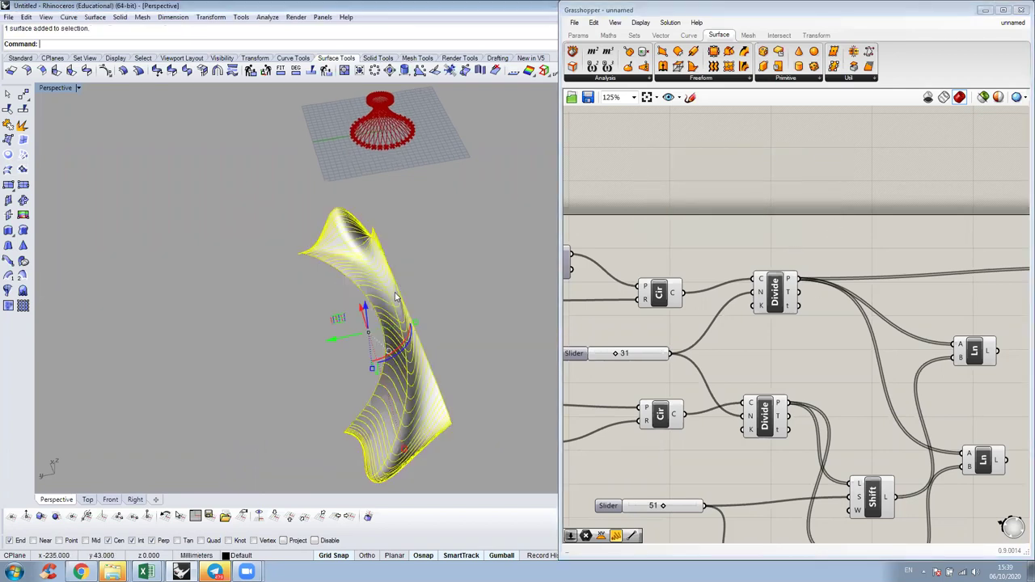
- Place a Sweep2 component on the empty Grasshopper canvas above the circle components and deselect the swept surface in Rhino
{"action": "right_click_drag", "start_coordinate": [450, 275], "coordinate": [420, 252]}
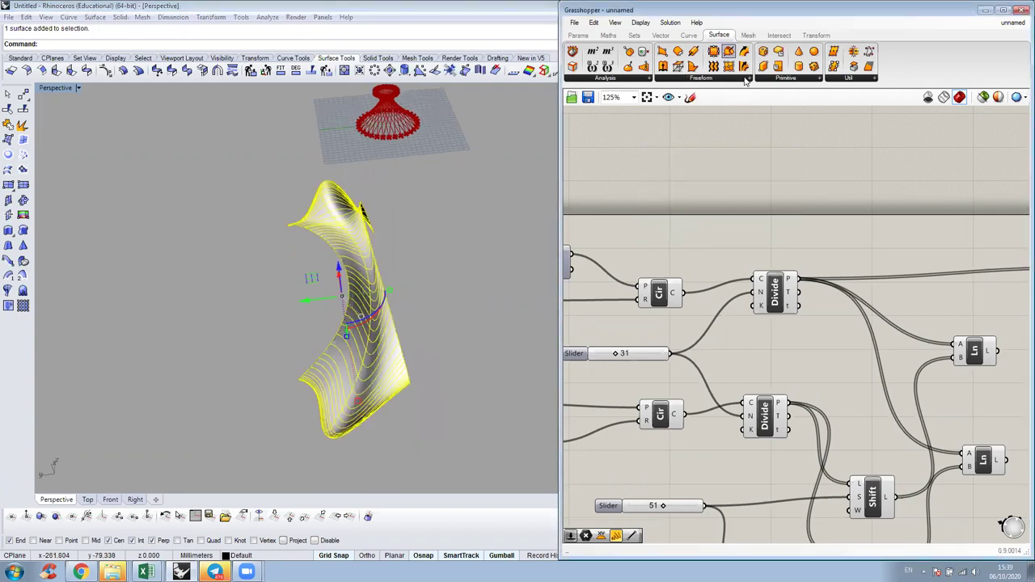
{"action": "left_click_drag", "start_coordinate": [746, 68], "coordinate": [772, 150]}
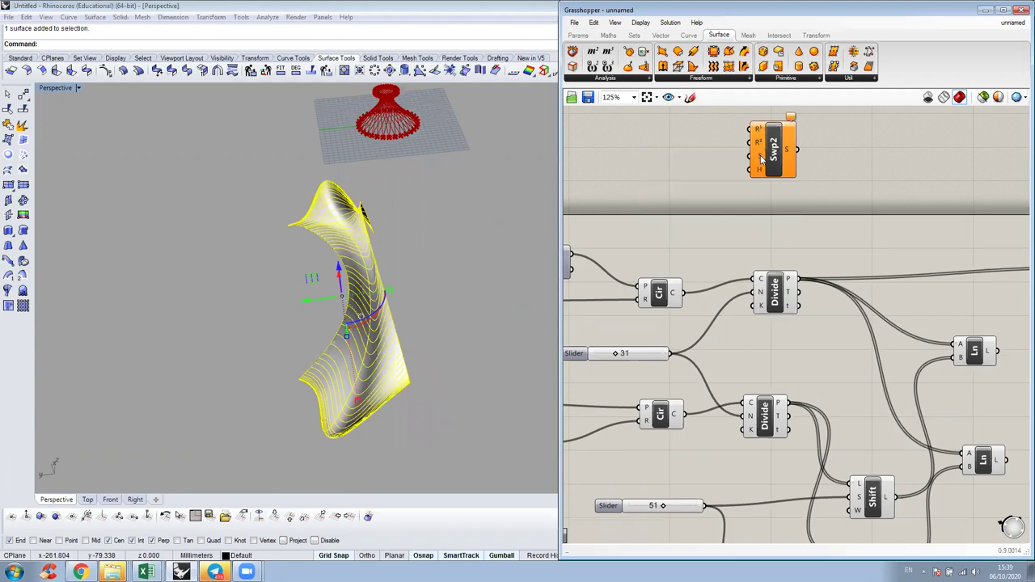
{"action": "left_click", "coordinate": [458, 286]}
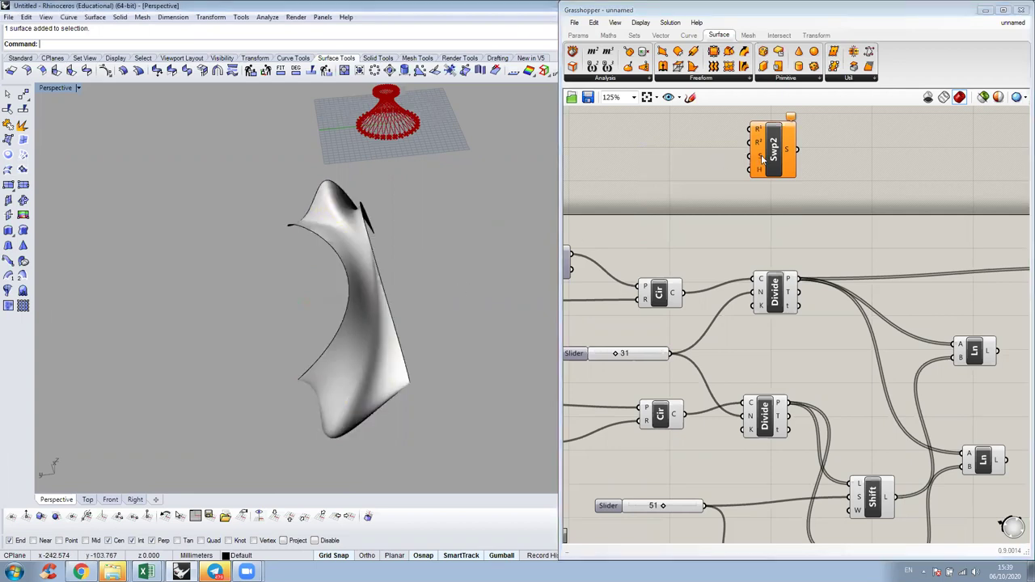
- Draw two concentric circles with radii of about 63 mm and 42 mm, and move the smaller one off-centre and upward
{"action": "right_click_drag", "start_coordinate": [445, 280], "coordinate": [453, 243]}
{"action": "right_click_drag", "start_coordinate": [265, 268], "coordinate": [396, 379]}
{"action": "right_click", "coordinate": [395, 379]}
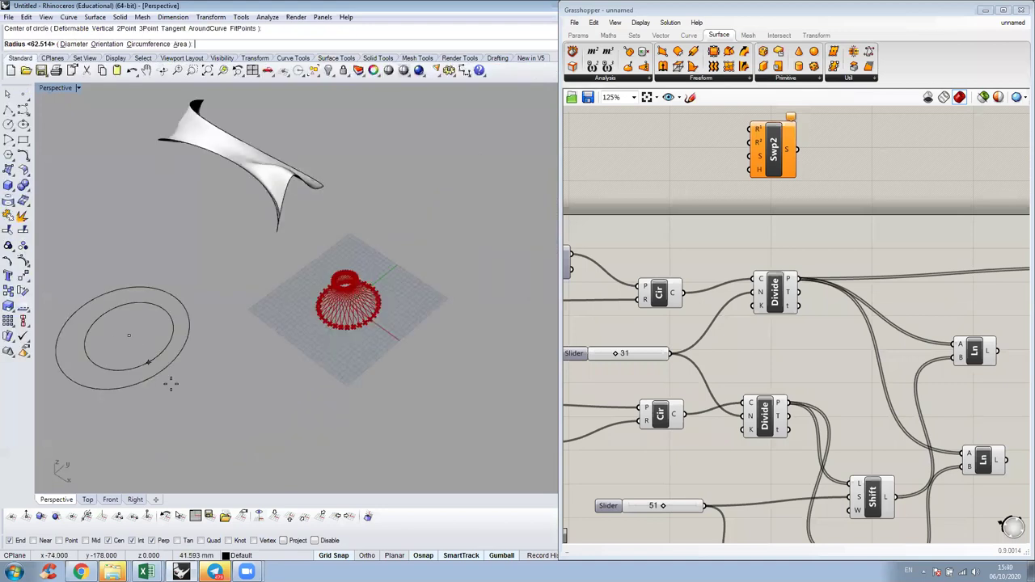
{"action": "left_click", "coordinate": [155, 358]}
{"action": "left_click", "coordinate": [165, 345]}
{"action": "left_click_drag", "start_coordinate": [142, 354], "coordinate": [174, 383]}
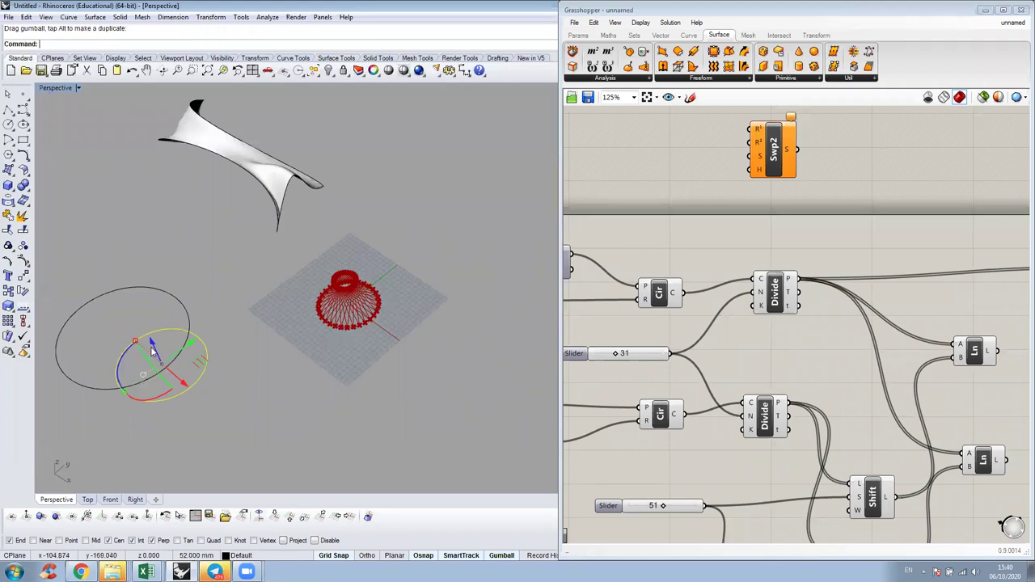
{"action": "right_click_drag", "start_coordinate": [139, 313], "coordinate": [102, 279]}
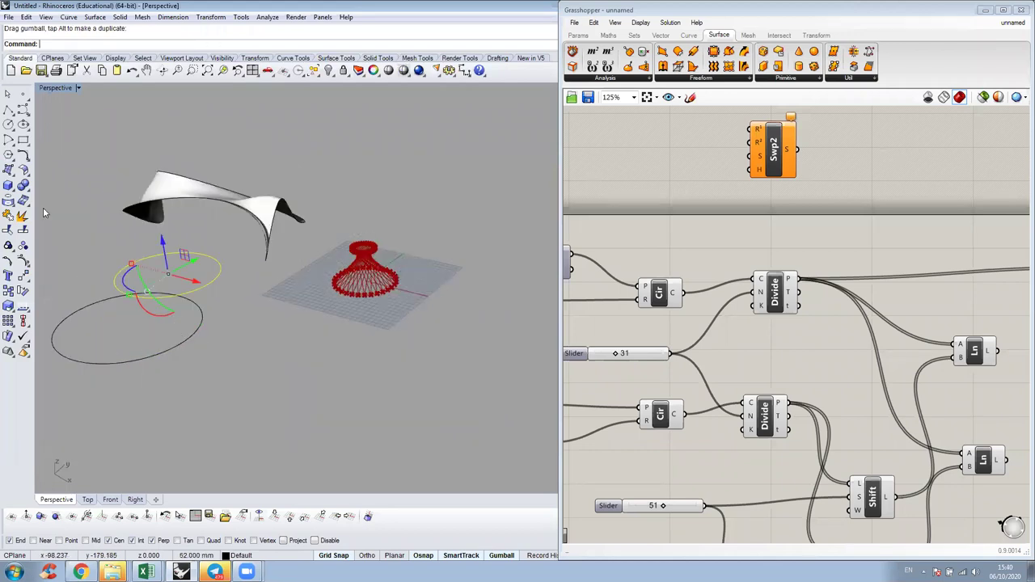
- Create a patch surface through the two circles and inspect its shape from several sides
{"action": "left_click", "coordinate": [331, 58]}
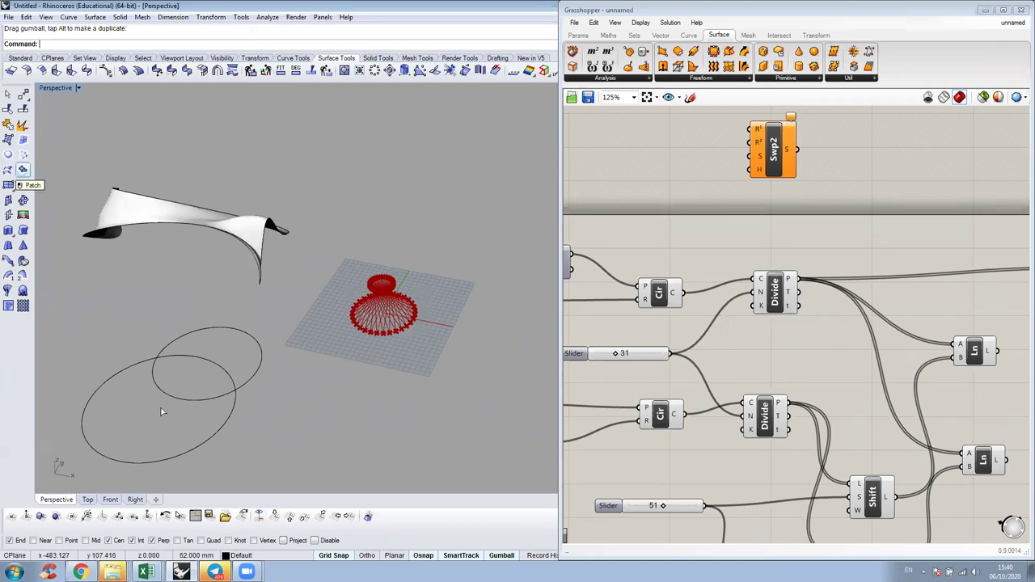
{"action": "left_click", "coordinate": [231, 395]}
{"action": "left_click", "coordinate": [236, 399]}
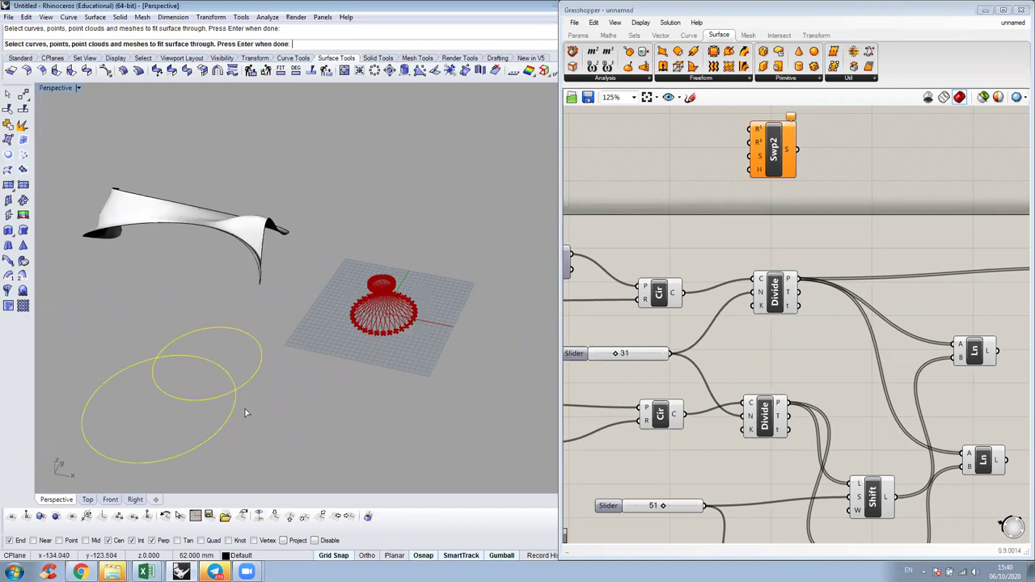
{"action": "key", "text": "Return"}
{"action": "left_click", "coordinate": [475, 362]}
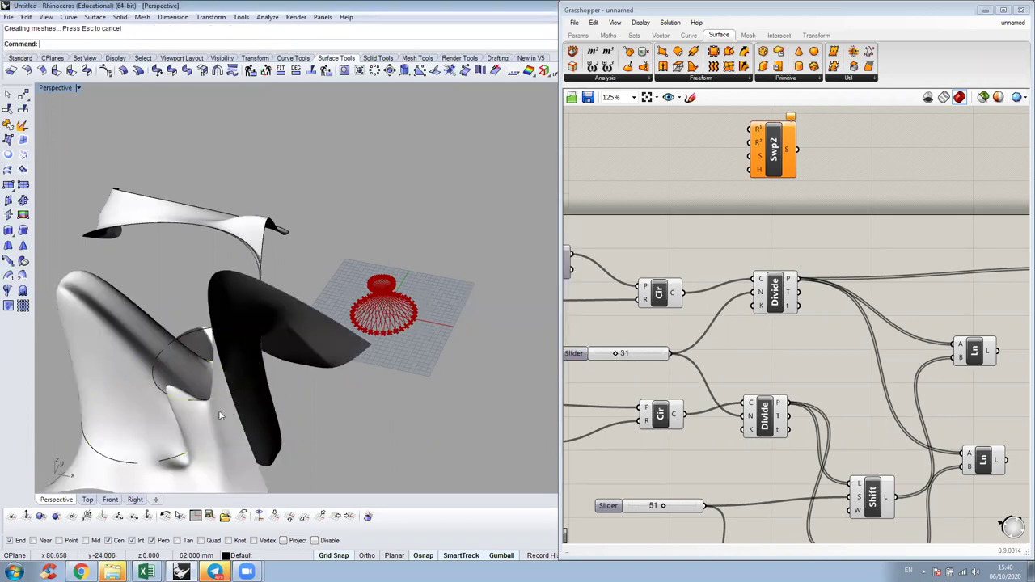
{"action": "right_click_drag", "start_coordinate": [172, 421], "coordinate": [482, 332]}
{"action": "right_click_drag", "start_coordinate": [378, 369], "coordinate": [378, 368], "text": "shift"}
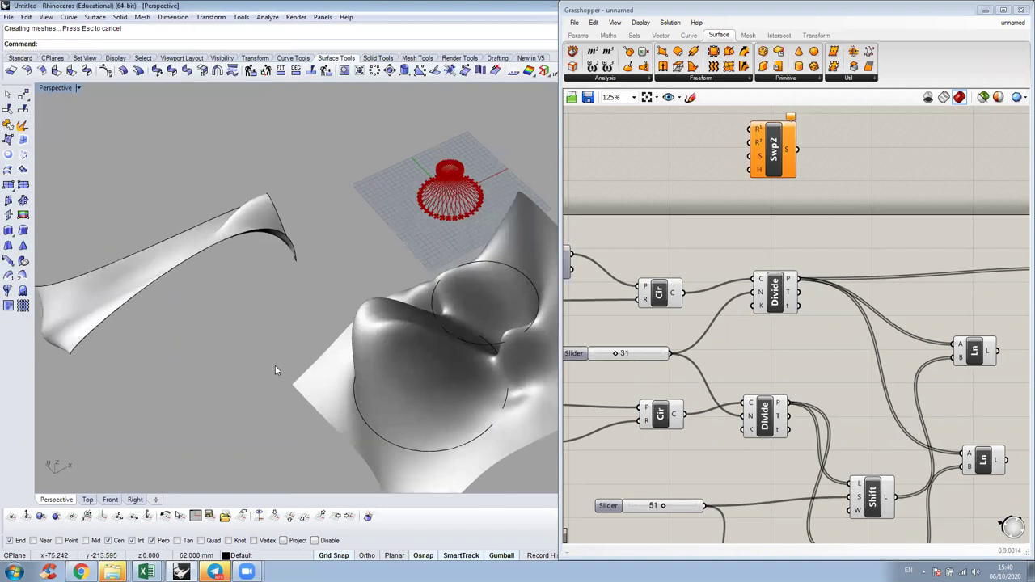
{"action": "right_click_drag", "start_coordinate": [371, 358], "coordinate": [358, 321]}
{"action": "right_click_drag", "start_coordinate": [369, 397], "coordinate": [474, 350]}
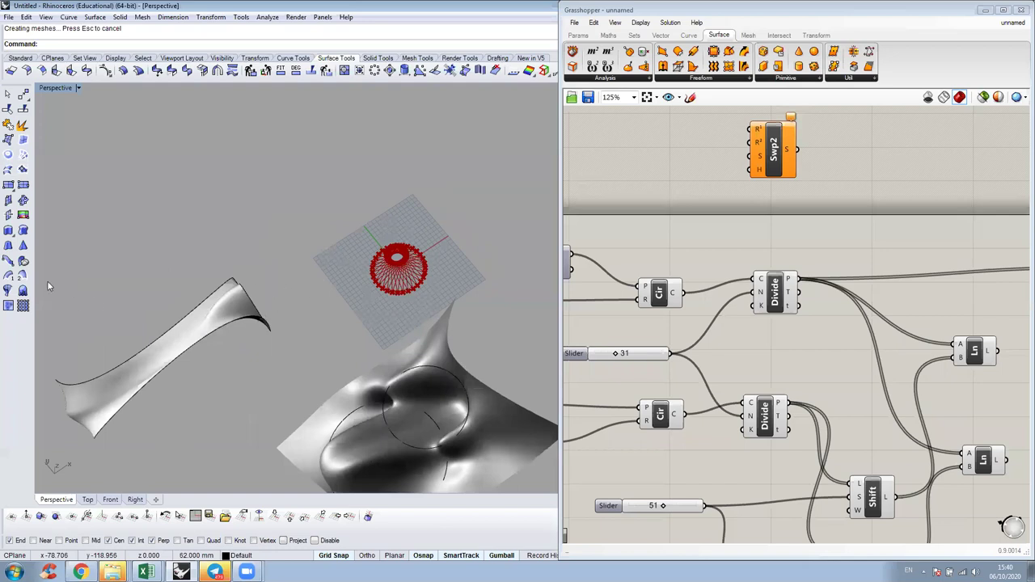
- Drape a surface over a sphere within a rectangular area around it, and move the sphere and the draped surface apart
{"action": "left_click", "coordinate": [24, 290]}
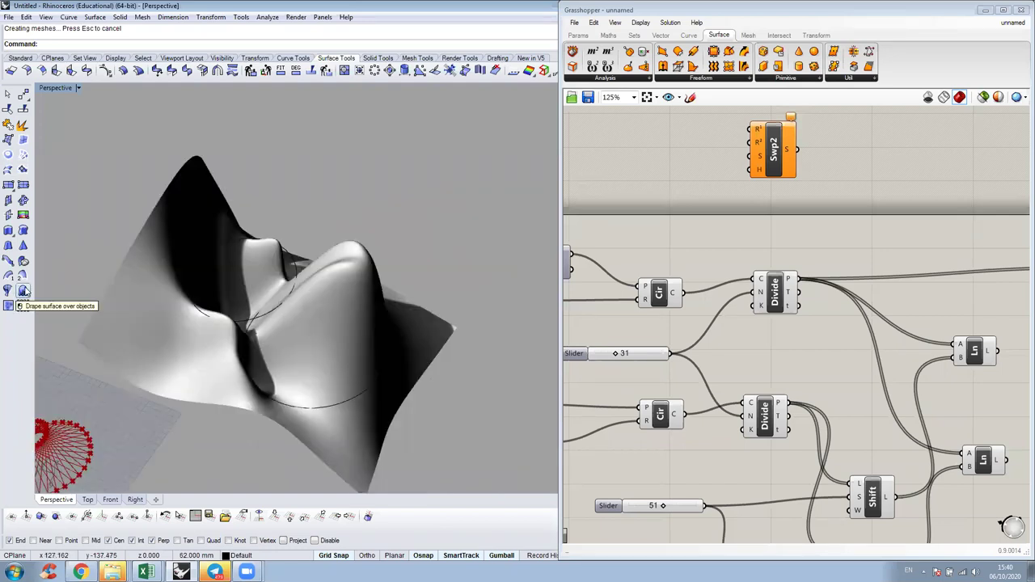
{"action": "left_click", "coordinate": [23, 291]}
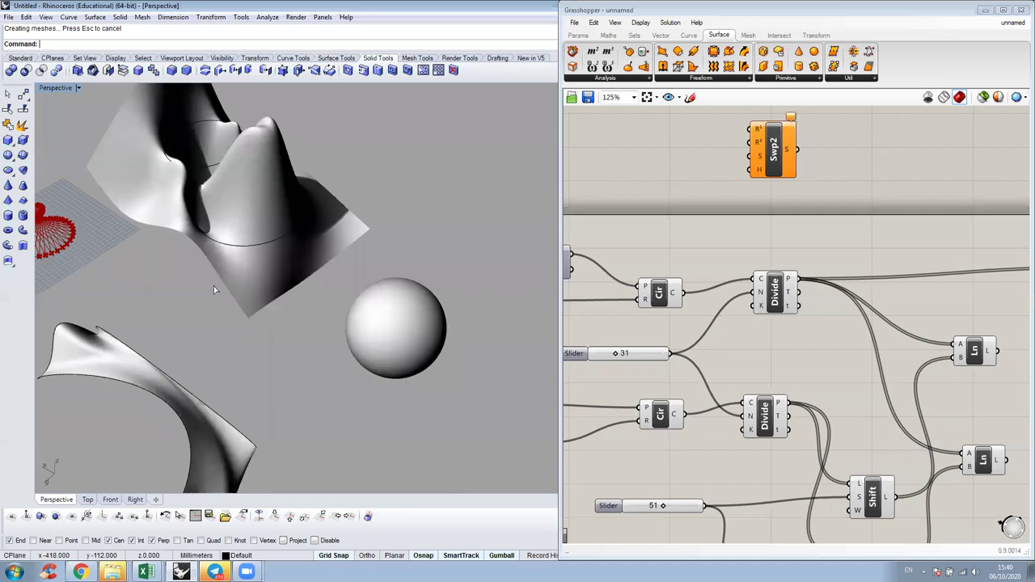
{"action": "left_click_drag", "start_coordinate": [239, 248], "coordinate": [424, 415]}
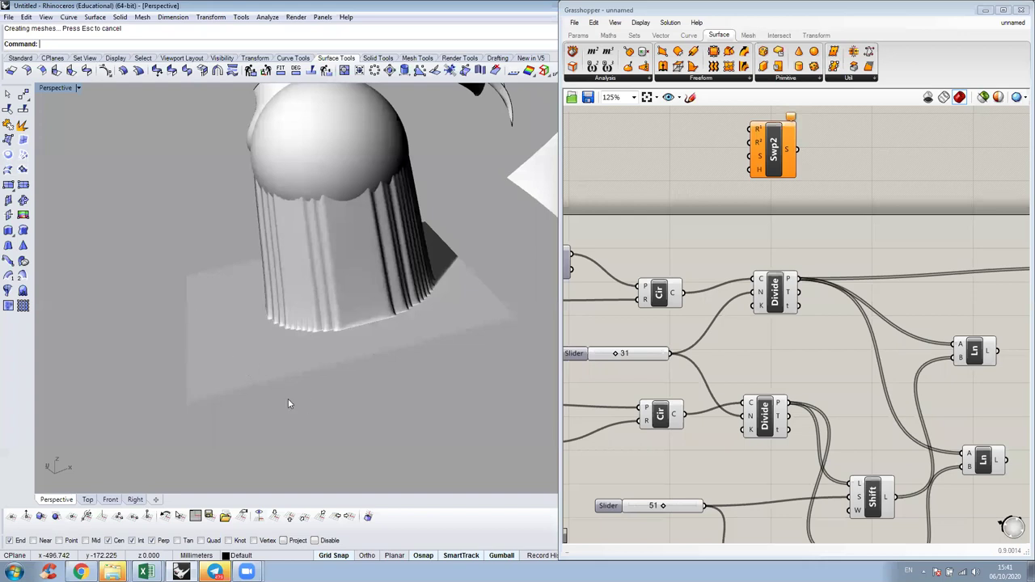
{"action": "right_click_drag", "start_coordinate": [280, 370], "coordinate": [326, 446]}
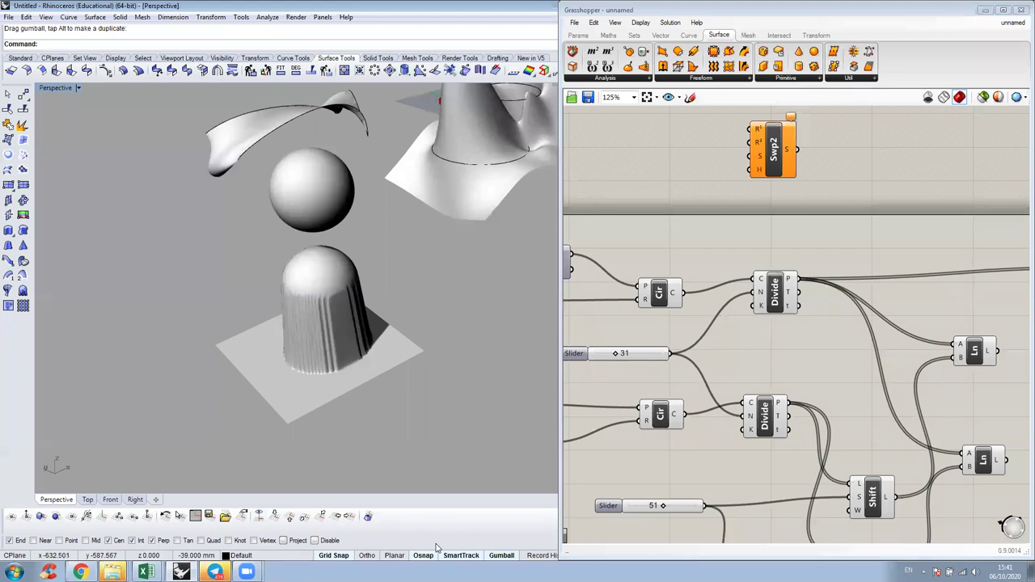
{"action": "left_click", "coordinate": [896, 143]}
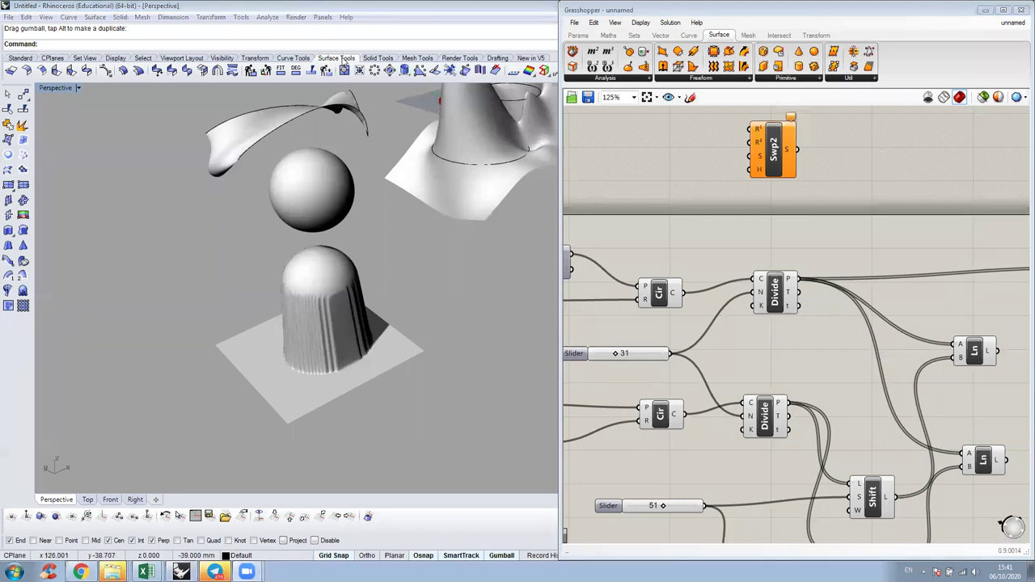
{"action": "left_click", "coordinate": [344, 62]}
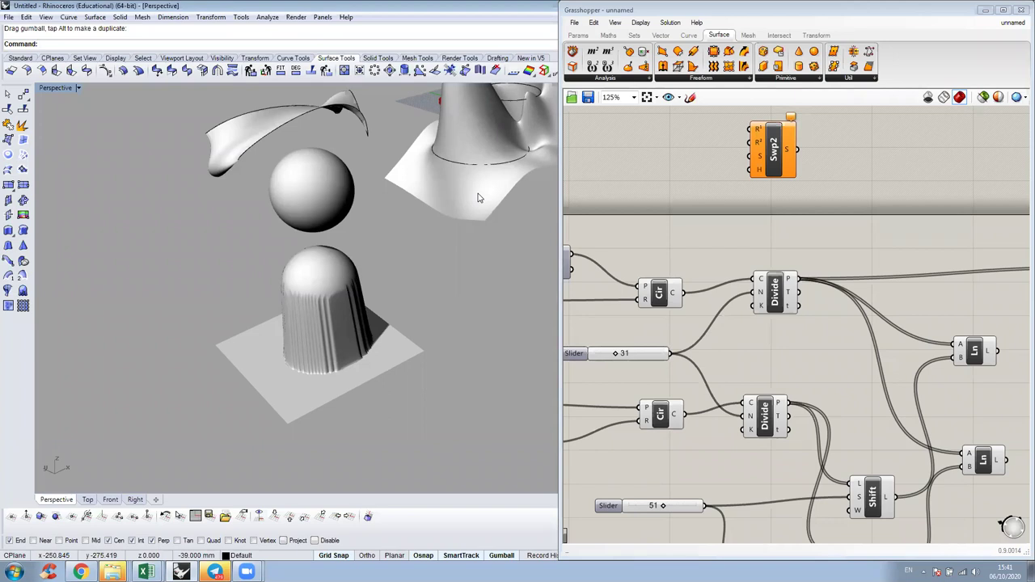
- Try to join the patch surface with the separate swept surface
{"action": "right_click_drag", "start_coordinate": [296, 263], "coordinate": [392, 231]}
{"action": "right_click_drag", "start_coordinate": [362, 264], "coordinate": [386, 260]}
{"action": "left_click", "coordinate": [374, 277]}
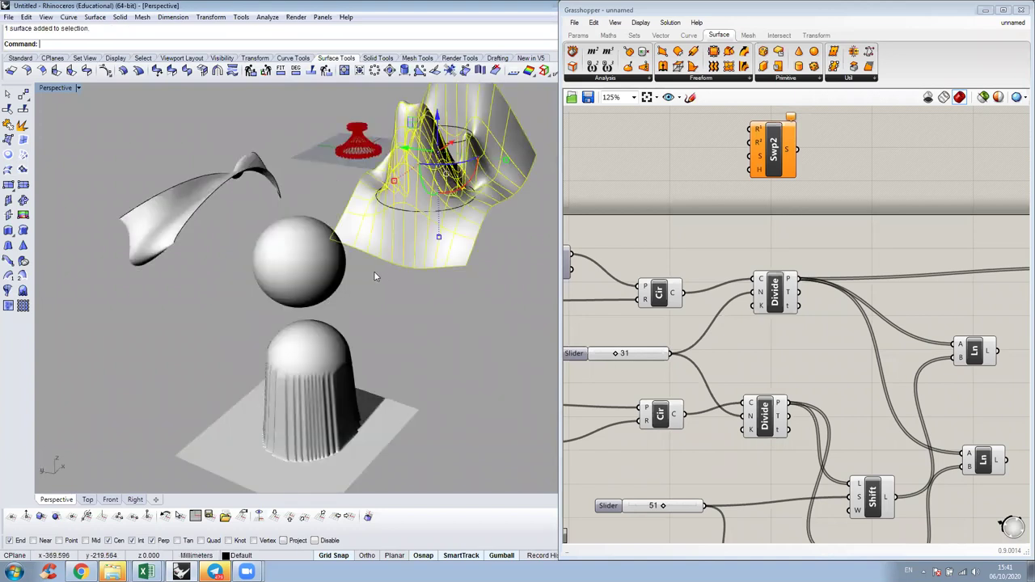
{"action": "type", "text": "join"}
{"action": "key", "text": "Return"}
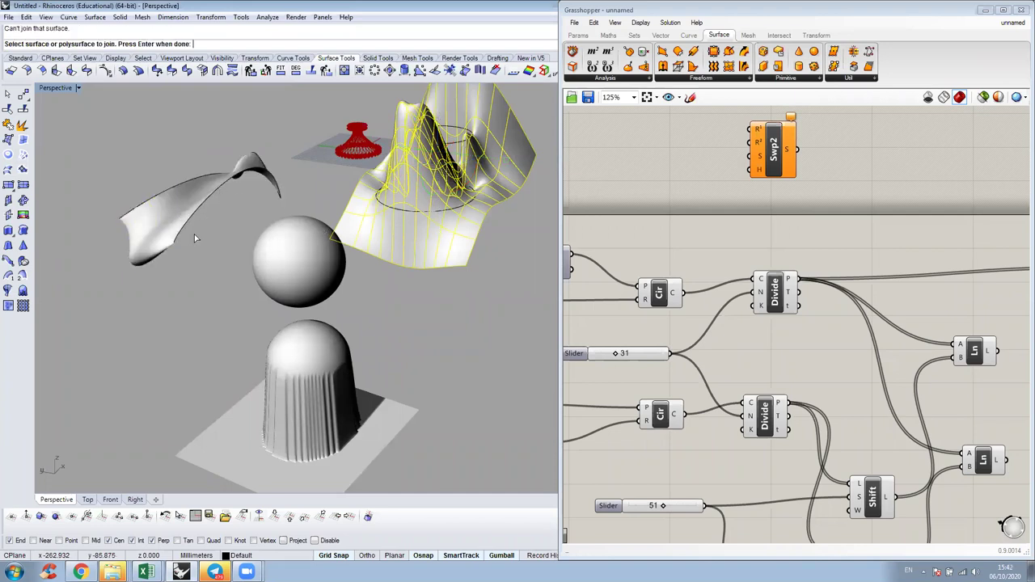
{"action": "left_click", "coordinate": [190, 173]}
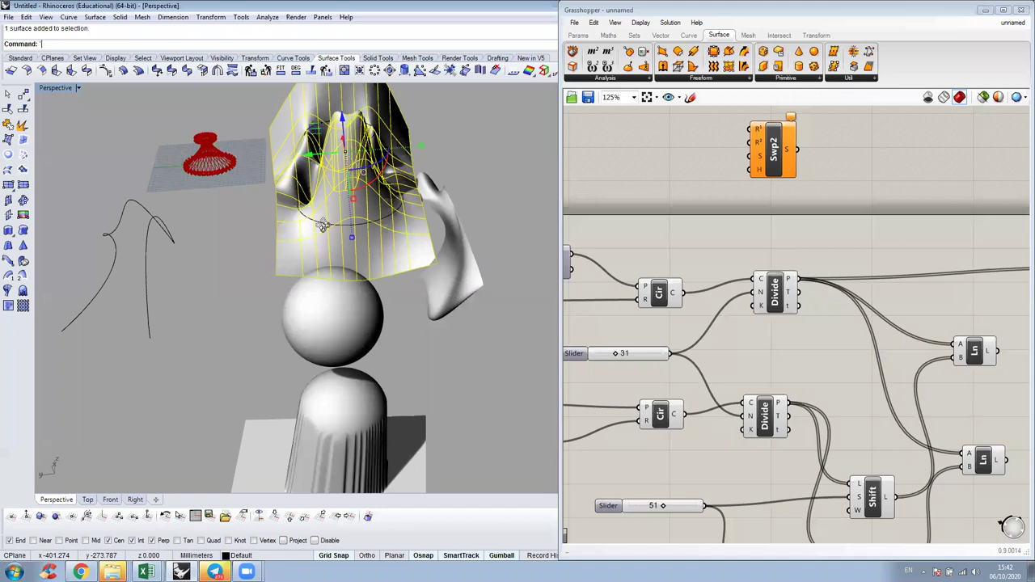
{"action": "scroll", "coordinate": [356, 307], "scroll_direction": "up", "scroll_amount": 3}
{"action": "type", "text": "Jo"}
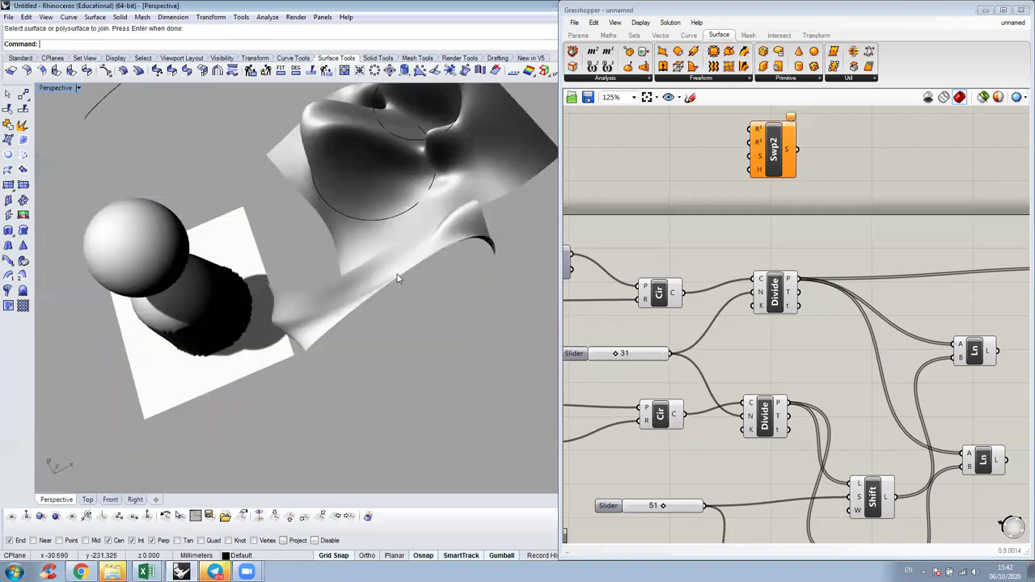
- Delete the patch surface spanning the two circles and undo the deletion
{"action": "scroll", "coordinate": [397, 275], "scroll_direction": "down", "scroll_amount": 5}
{"action": "right_click_drag", "start_coordinate": [397, 275], "coordinate": [299, 378]}
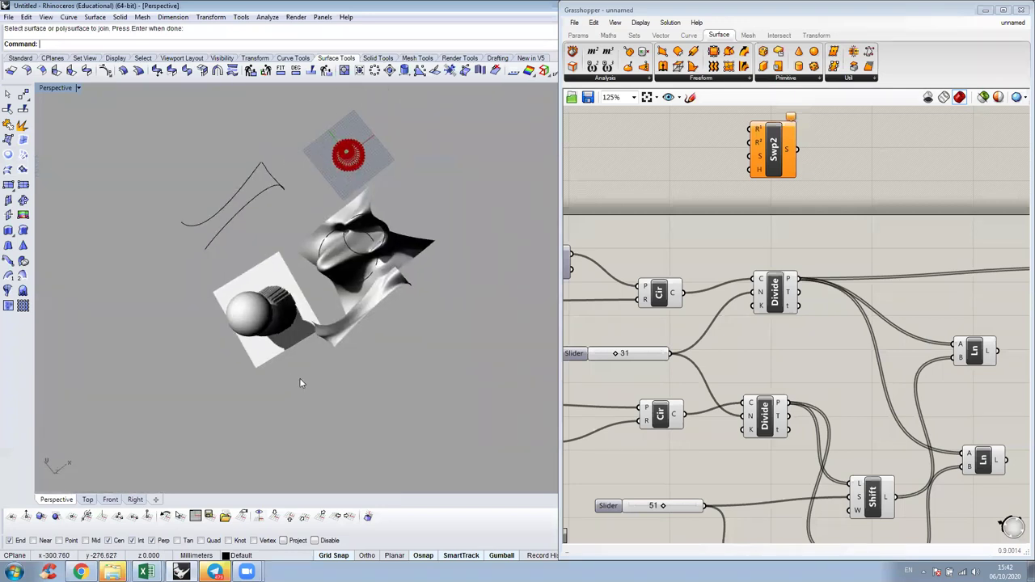
{"action": "right_click_drag", "start_coordinate": [278, 300], "coordinate": [331, 316]}
{"action": "left_click", "coordinate": [315, 296]}
{"action": "key", "text": "Delete"}
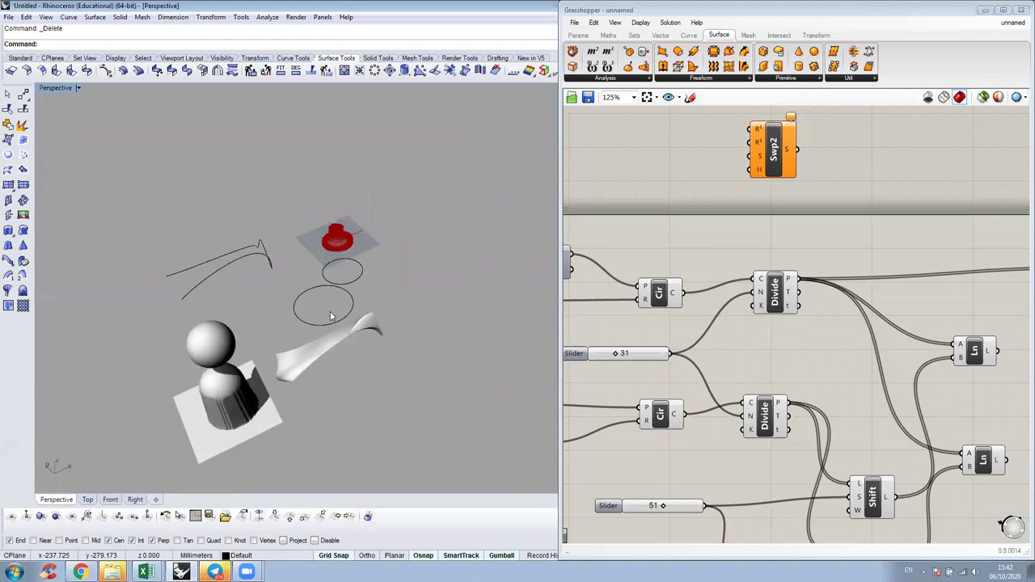
{"action": "key", "text": "ctrl+z"}
- Move the swept surface away from the patch surface and undo the move
{"action": "right_click_drag", "start_coordinate": [397, 377], "coordinate": [428, 348]}
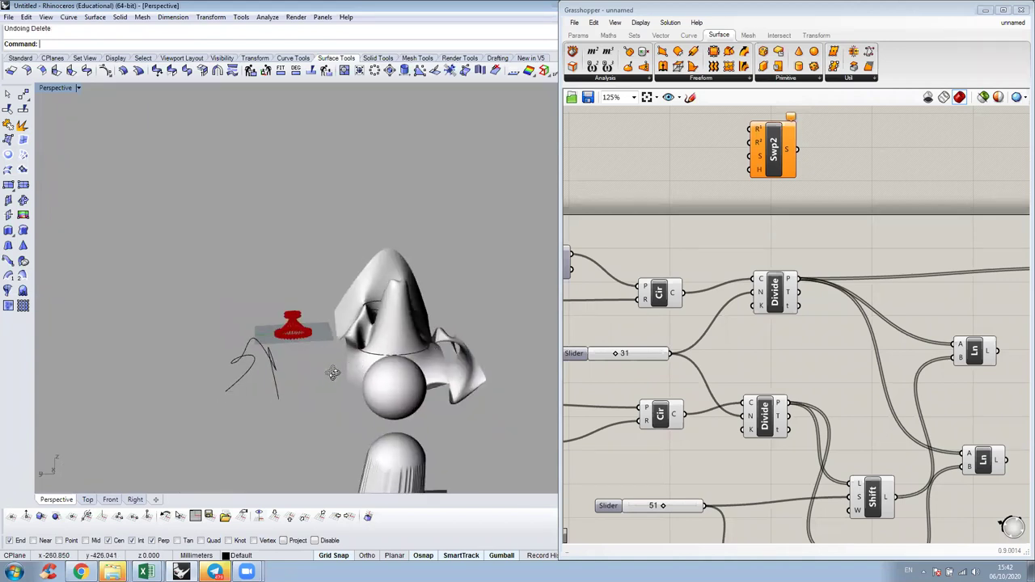
{"action": "right_click_drag", "start_coordinate": [262, 407], "coordinate": [286, 329]}
{"action": "scroll", "coordinate": [286, 329], "scroll_direction": "up", "scroll_amount": 5}
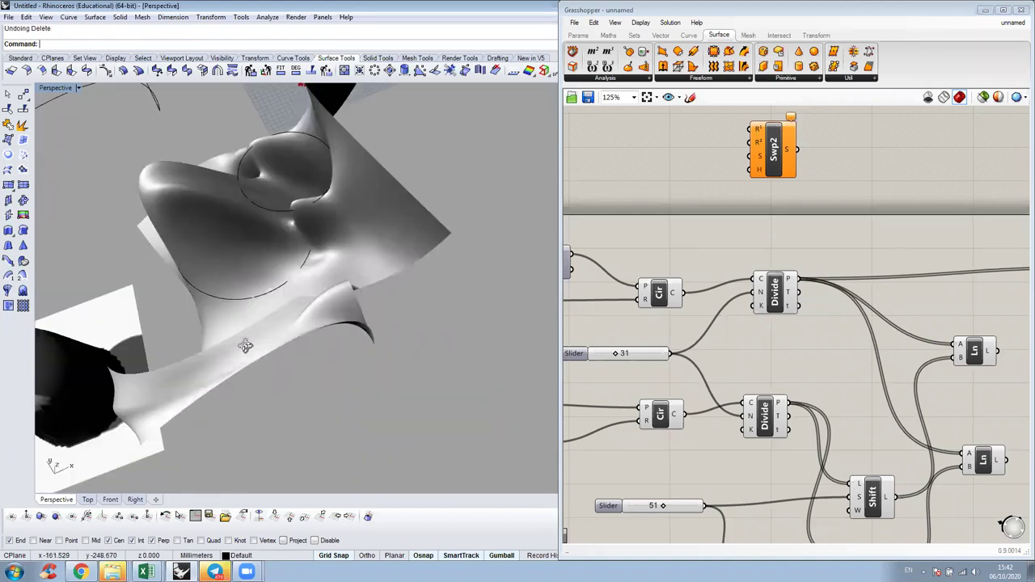
{"action": "left_click_drag", "start_coordinate": [201, 384], "coordinate": [467, 408]}
{"action": "left_click", "coordinate": [446, 381]}
{"action": "right_click_drag", "start_coordinate": [336, 409], "coordinate": [357, 424]}
{"action": "scroll", "coordinate": [357, 426], "scroll_direction": "down", "scroll_amount": 3}
{"action": "key", "text": "ctrl+z"}
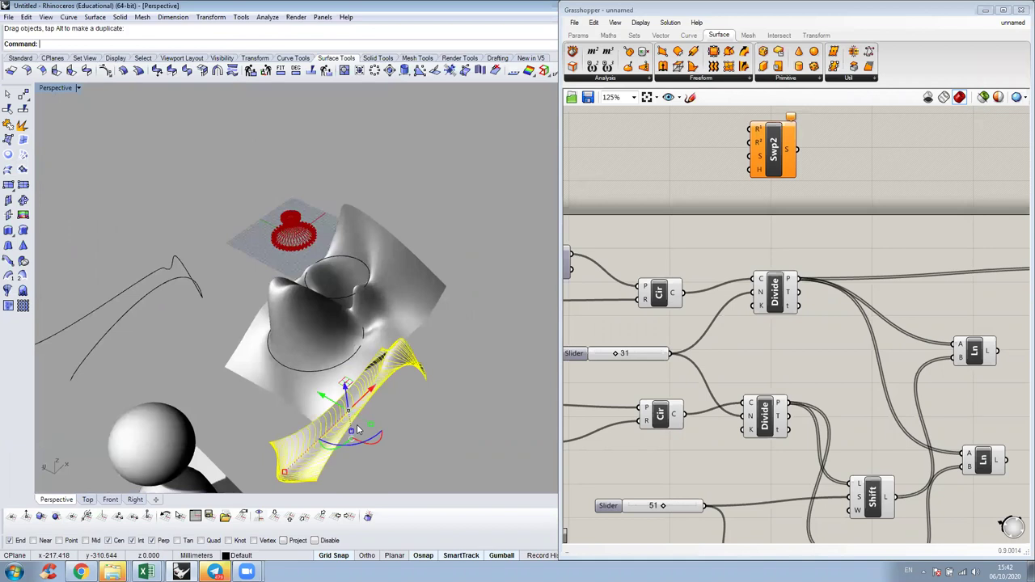
{"action": "key", "text": "ctrl+z"}
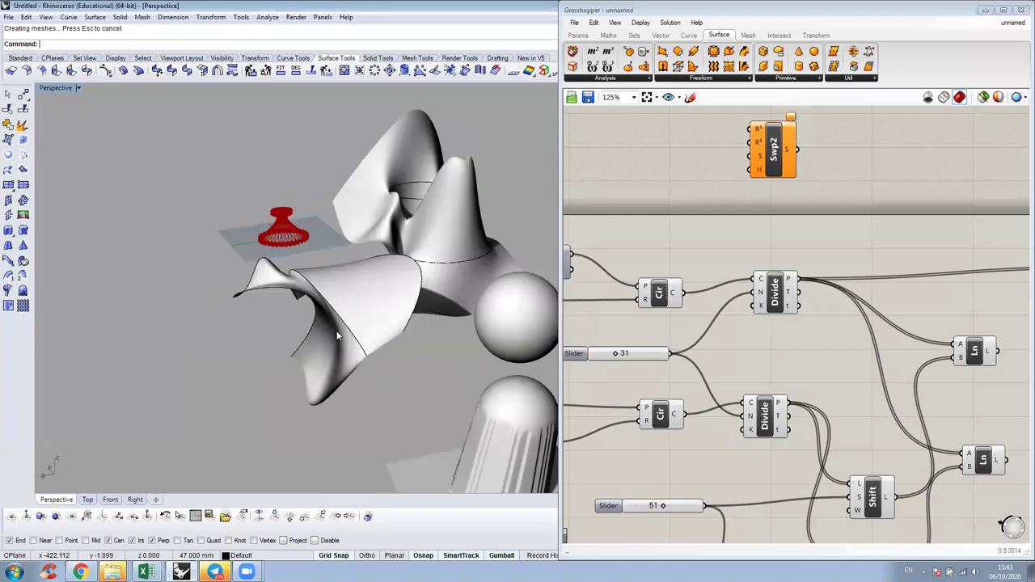
- Join the swept surface and the surface adjoining its long edge into one polysurface and move it away from its source curves
{"action": "scroll", "coordinate": [338, 335], "scroll_direction": "up", "scroll_amount": 5}
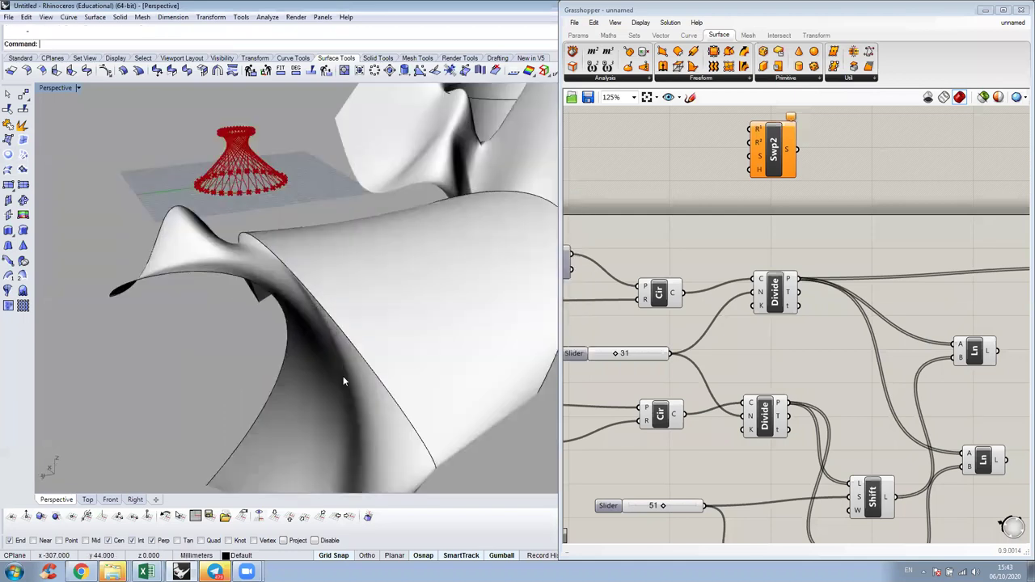
{"action": "left_click", "coordinate": [344, 382]}
{"action": "type", "text": "Join"}
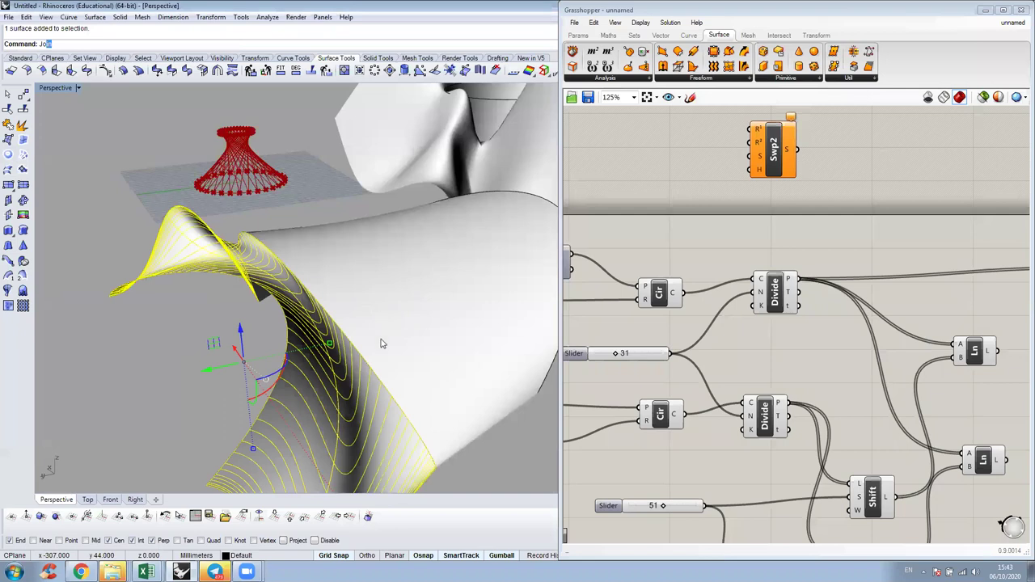
{"action": "key", "text": "Return"}
{"action": "scroll", "coordinate": [293, 145], "scroll_direction": "down", "scroll_amount": 4}
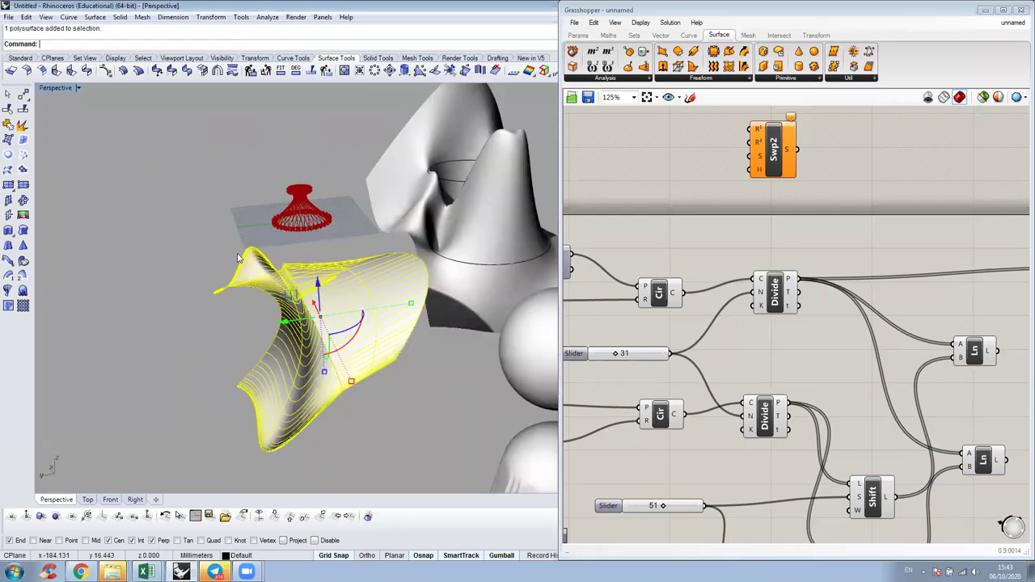
{"action": "mouse_move", "coordinate": [225, 310]}
{"action": "left_mouse_down"}
{"action": "mouse_move", "coordinate": [257, 329]}
{"action": "mouse_move", "coordinate": [233, 283]}
{"action": "mouse_move", "coordinate": [341, 195]}
{"action": "left_mouse_up"}
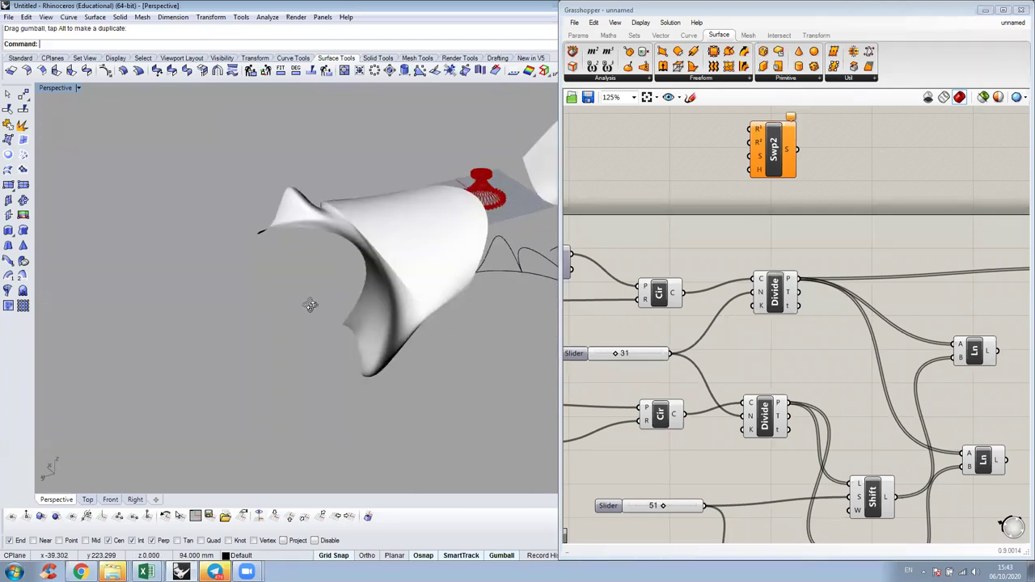
- Examine the joined polysurface from all sides, including the seam where its two surfaces meet
{"action": "right_click_drag", "start_coordinate": [310, 304], "coordinate": [312, 443]}
{"action": "right_click_drag", "start_coordinate": [385, 347], "coordinate": [354, 263]}
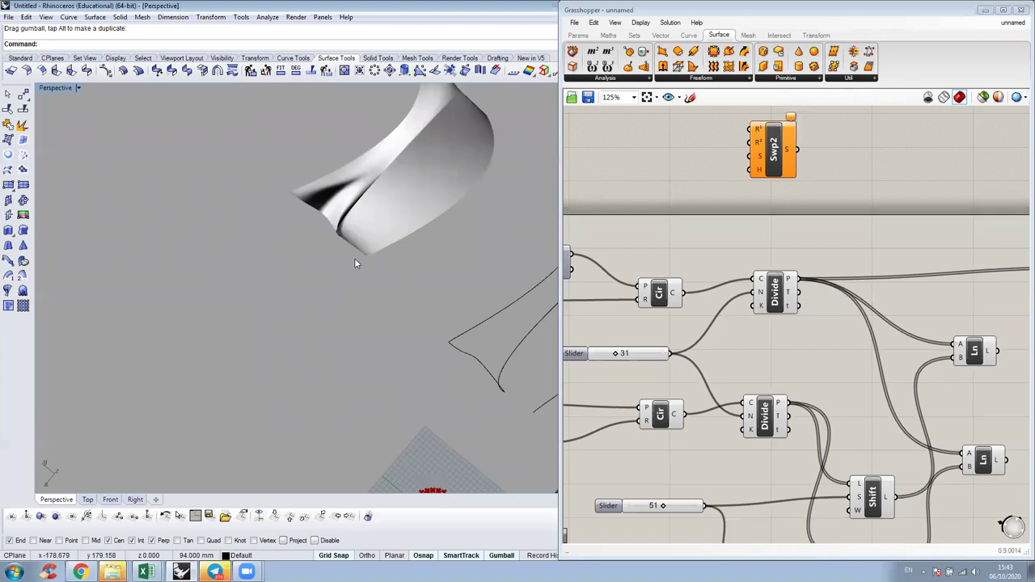
{"action": "right_click_drag", "start_coordinate": [351, 372], "coordinate": [429, 419]}
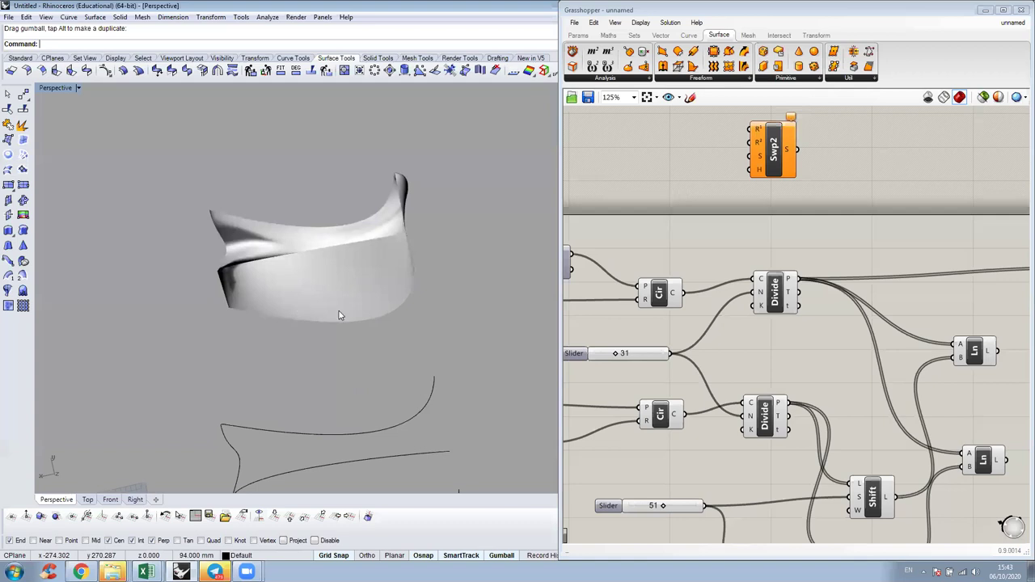
{"action": "key", "text": "Home"}
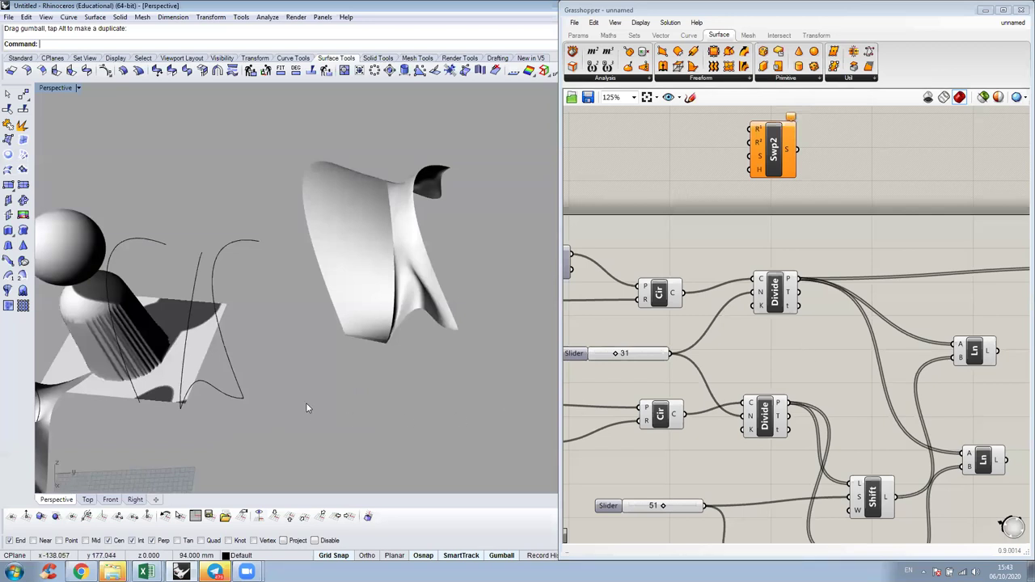
{"action": "right_click_drag", "start_coordinate": [293, 423], "coordinate": [273, 432], "text": "shift"}
{"action": "right_click_drag", "start_coordinate": [344, 388], "coordinate": [234, 425]}
{"action": "scroll", "coordinate": [348, 374], "scroll_direction": "down", "scroll_amount": 5}
{"action": "key", "text": "Home"}
{"action": "key", "text": "Home"}
{"action": "key", "text": "Home"}
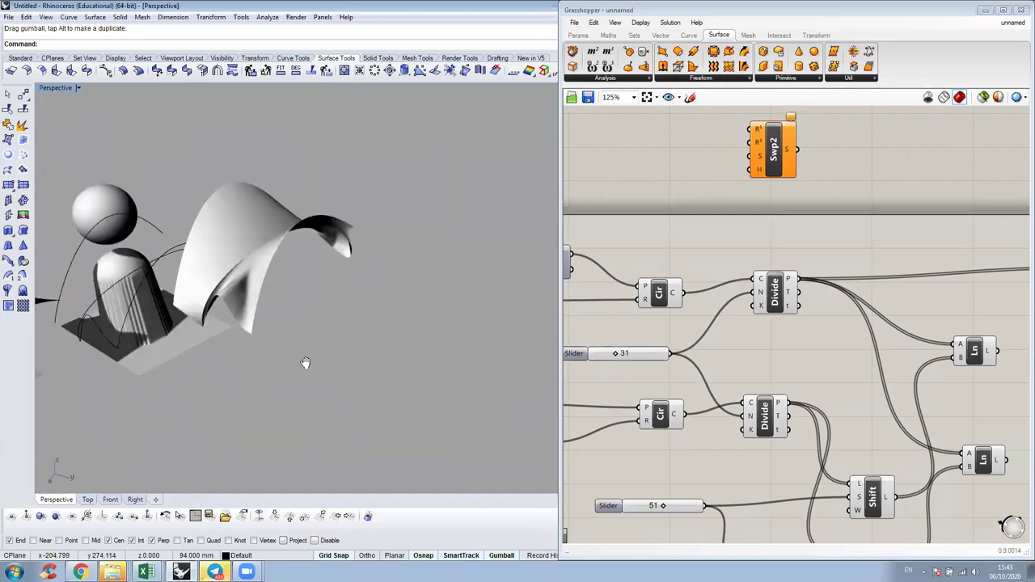
{"action": "key", "text": "Home"}
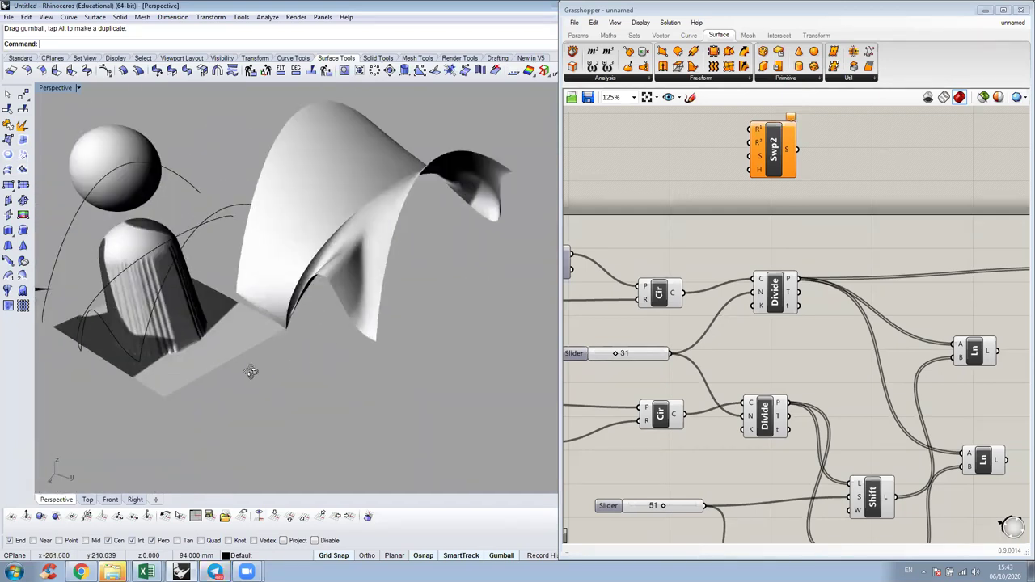
{"action": "key", "text": "Home"}
{"action": "key", "text": "Home"}
{"action": "key", "text": "Home"}
{"action": "key", "text": "Home"}
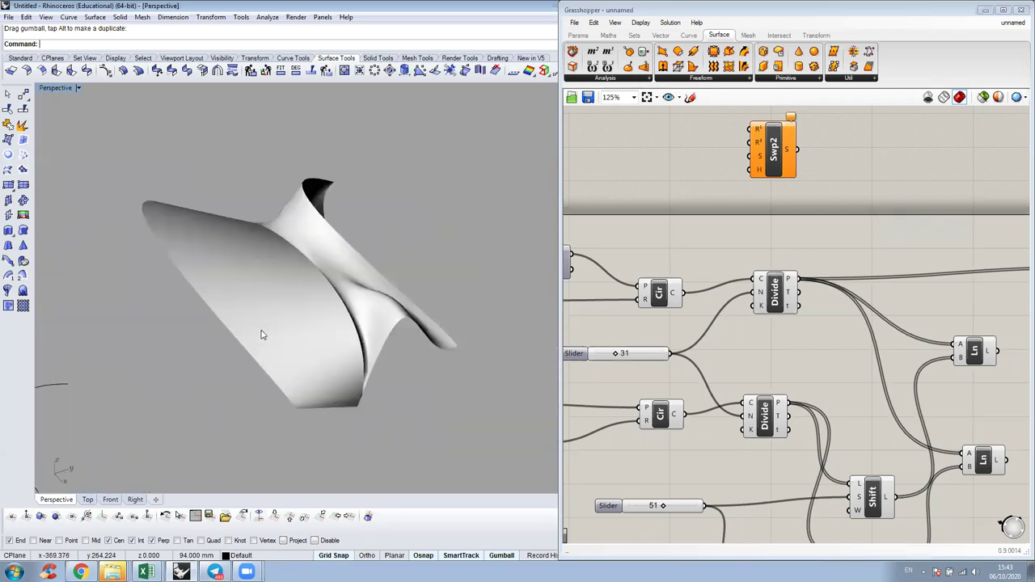
{"action": "key", "text": "Home"}
{"action": "key", "text": "Home"}
{"action": "right_click_drag", "start_coordinate": [343, 346], "coordinate": [283, 382]}
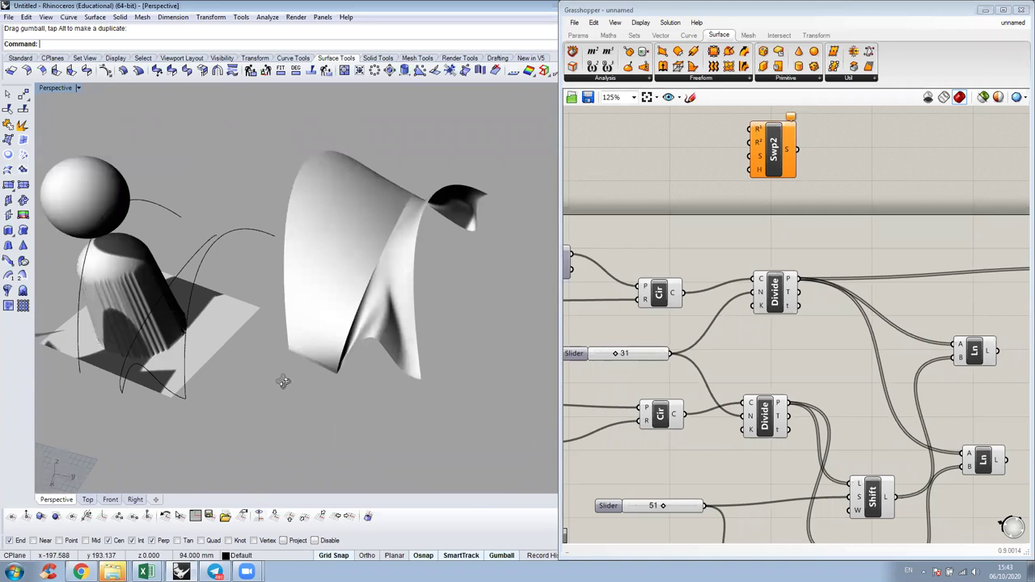
{"action": "key", "text": "Home"}
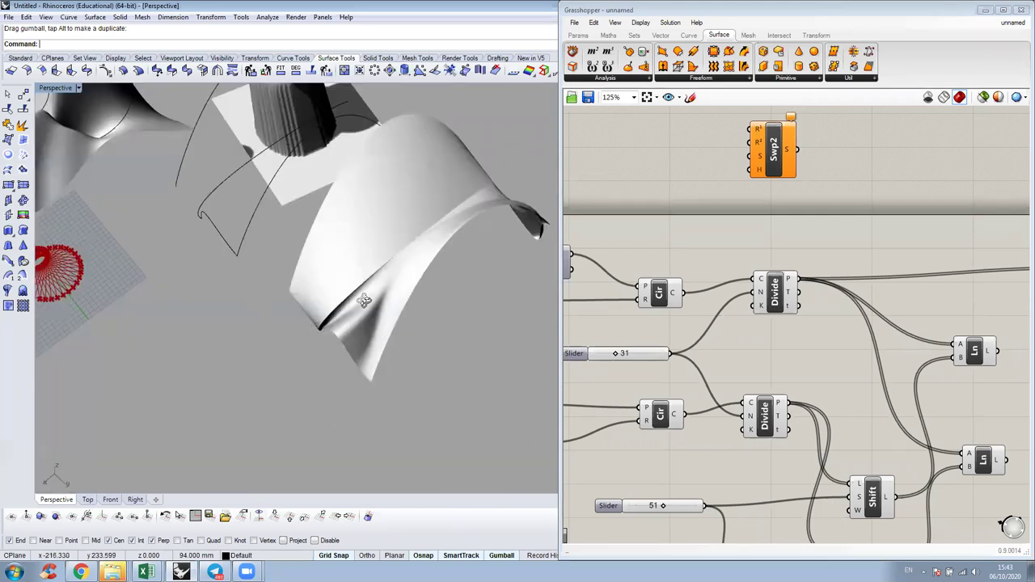
{"action": "key", "text": "Home"}
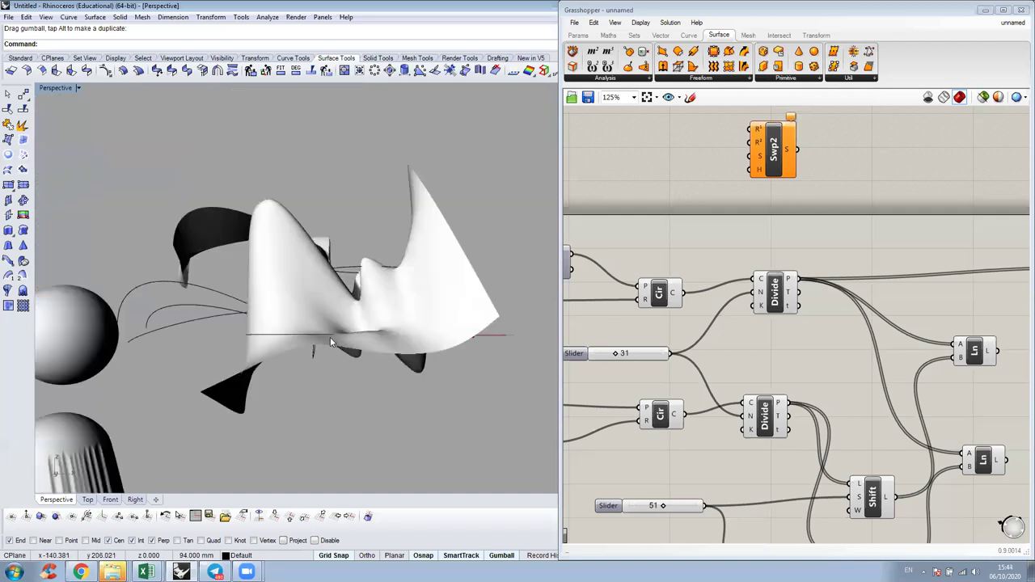
- Review the patch surface, the sphere, the draped surface and the remaining curves from different viewpoints
{"action": "key", "text": "Home"}
{"action": "key", "text": "Home"}
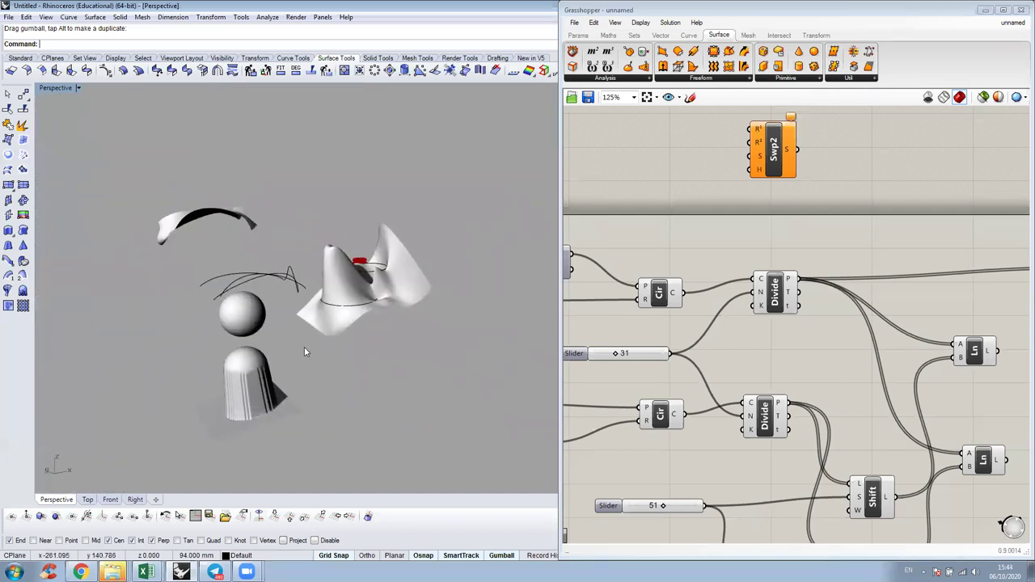
{"action": "right_click_drag", "start_coordinate": [275, 320], "coordinate": [374, 332]}
{"action": "scroll", "coordinate": [374, 332], "scroll_direction": "up", "scroll_amount": 7}
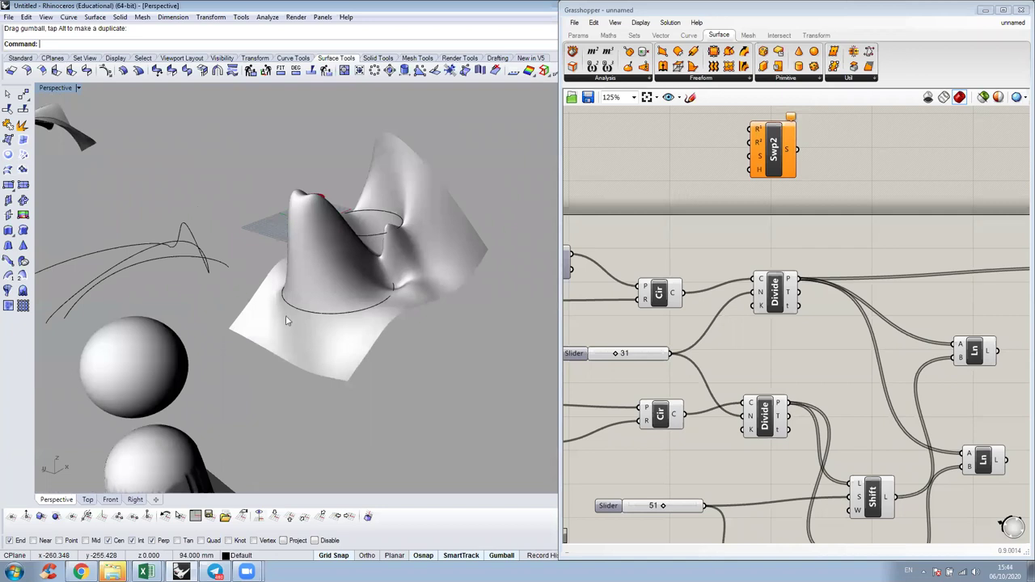
{"action": "key", "text": "Home"}
{"action": "key", "text": "Home"}
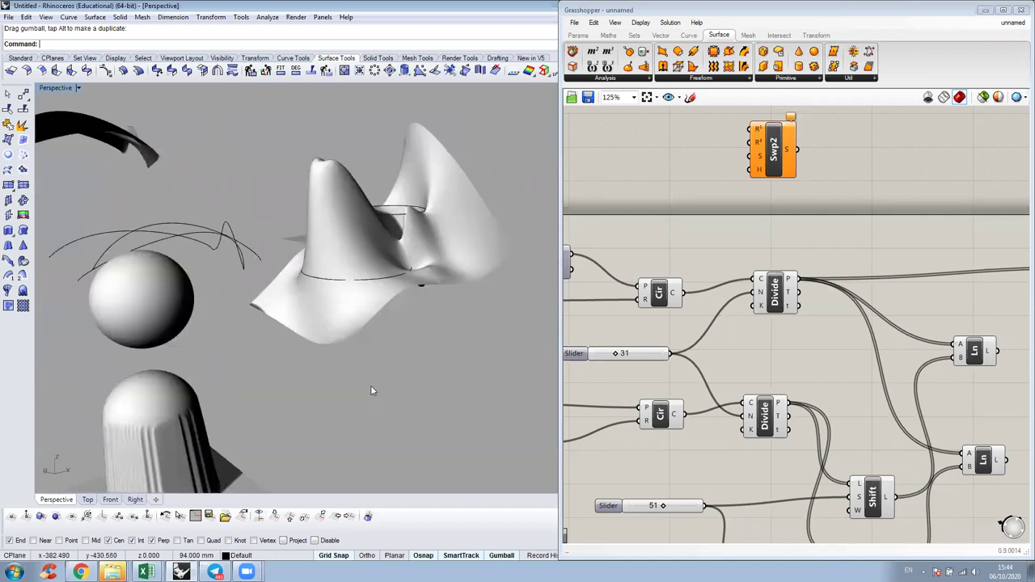
{"action": "key", "text": "Home"}
{"action": "key", "text": "Home"}
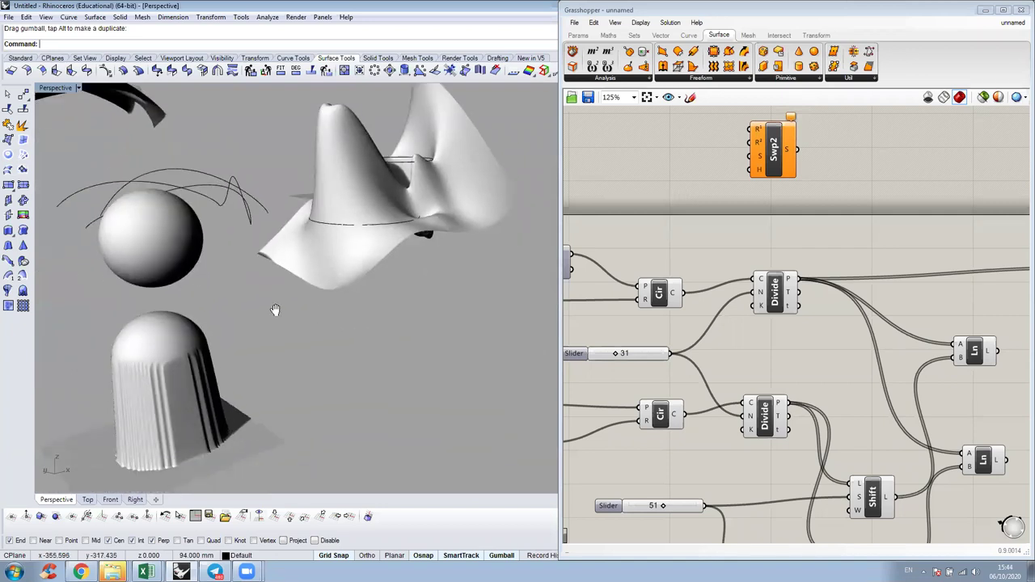
{"action": "key", "text": "Home"}
{"action": "key", "text": "Home"}
{"action": "key", "text": "Home"}
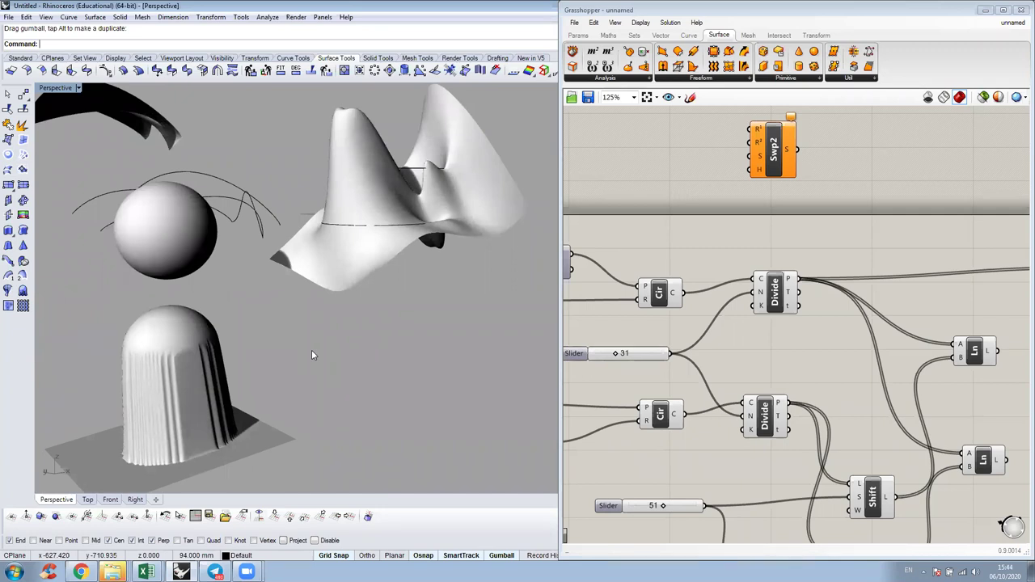
{"action": "right_click_drag", "start_coordinate": [312, 354], "coordinate": [387, 230]}
{"action": "left_click_drag", "start_coordinate": [436, 329], "coordinate": [208, 59]}
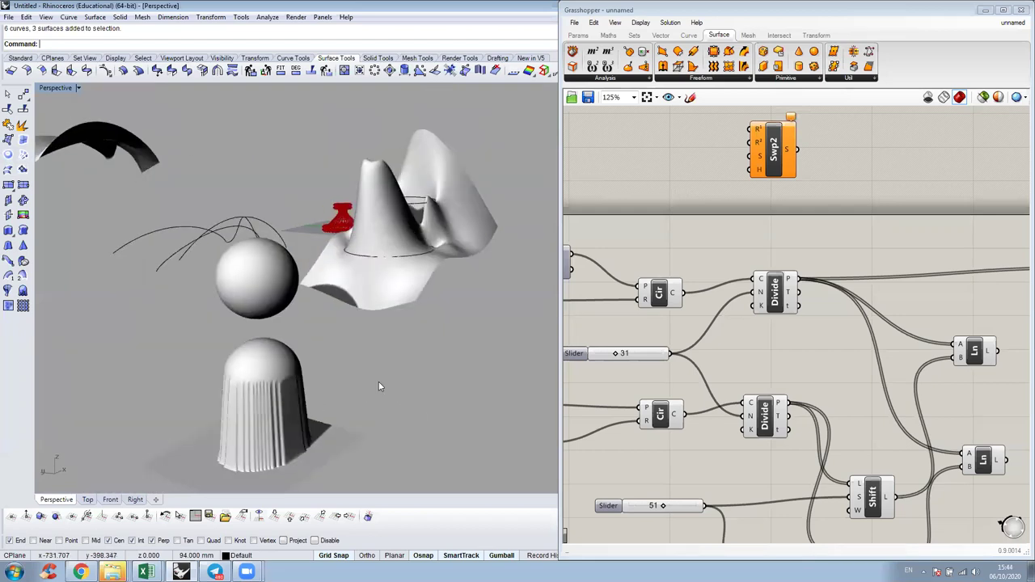
{"action": "key", "text": "Left"}
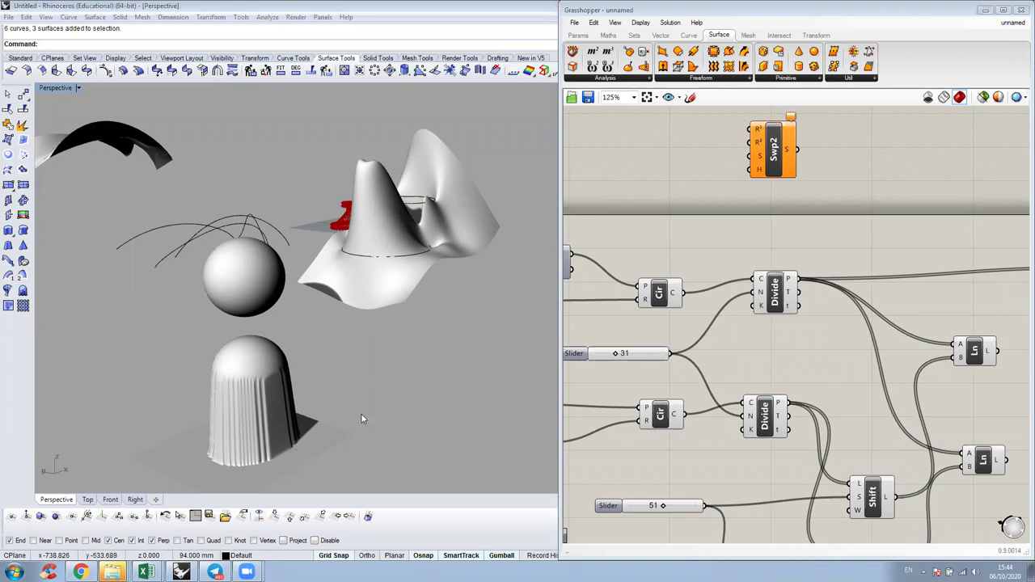
- Switch to Chrome and look through the submitted hand sketches of the spiral shell and the parametric lamp in Google Drive
{"action": "left_click", "coordinate": [365, 288]}
{"action": "left_click", "coordinate": [402, 362]}
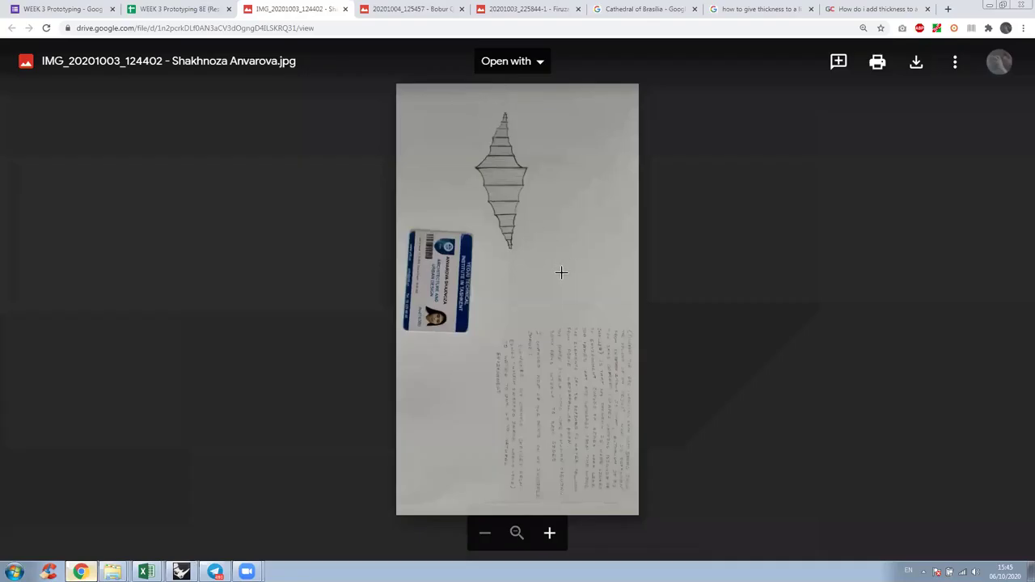
{"action": "left_click_drag", "start_coordinate": [463, 105], "coordinate": [566, 267]}
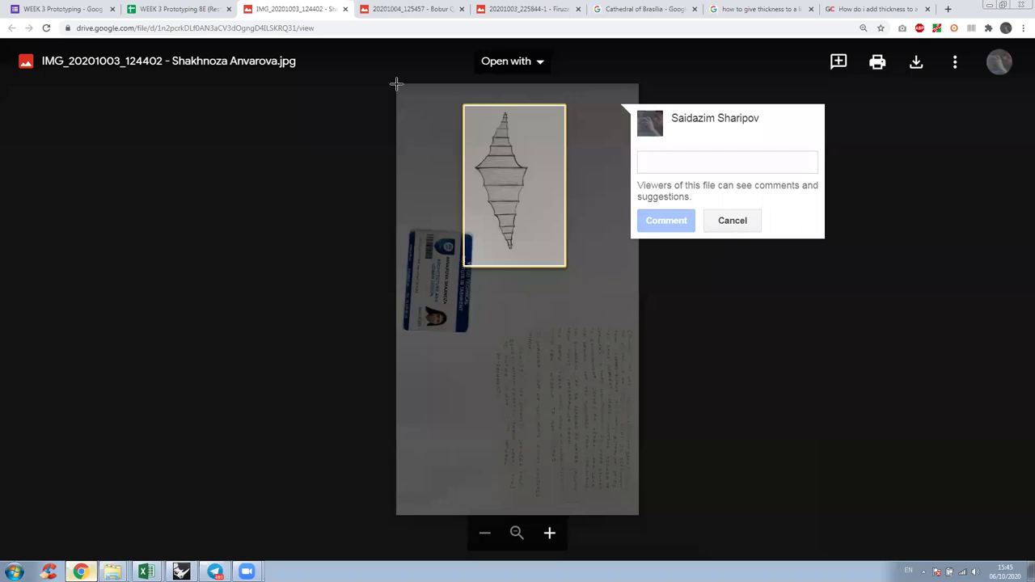
{"action": "left_click", "coordinate": [436, 8]}
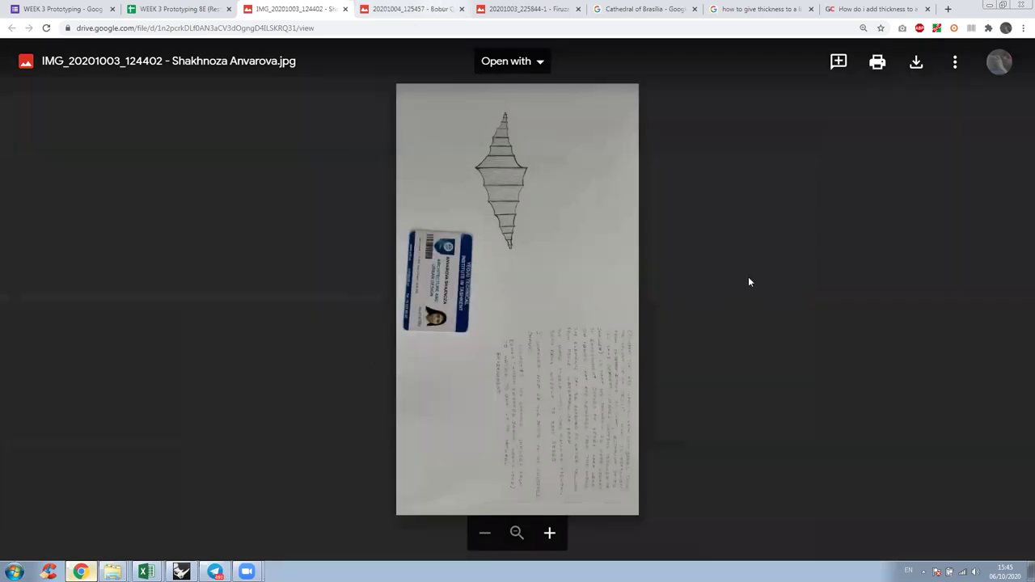
{"action": "key", "text": "ctrl+Tab"}
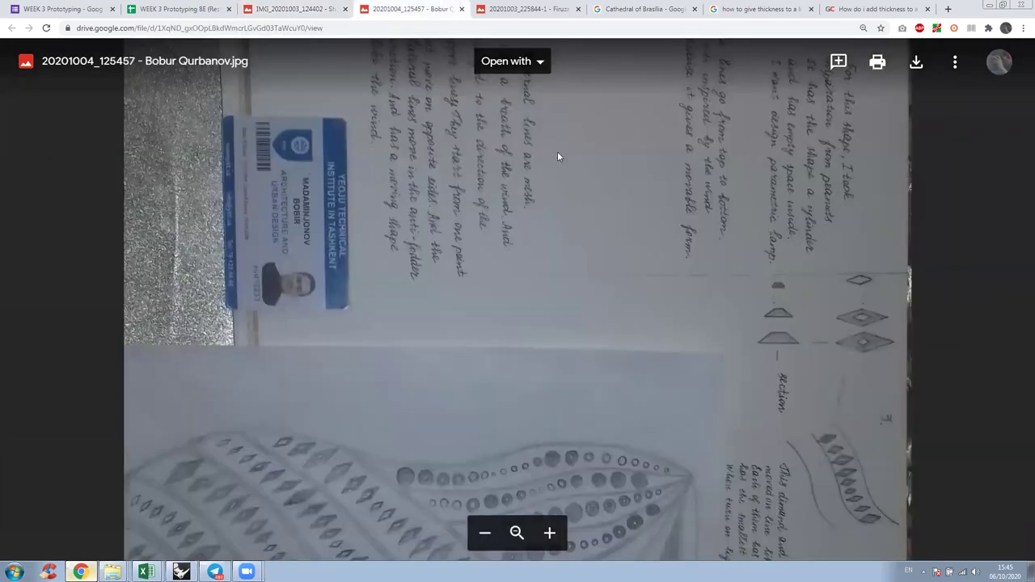
{"action": "scroll", "coordinate": [512, 299], "scroll_direction": "down", "scroll_amount": 3}
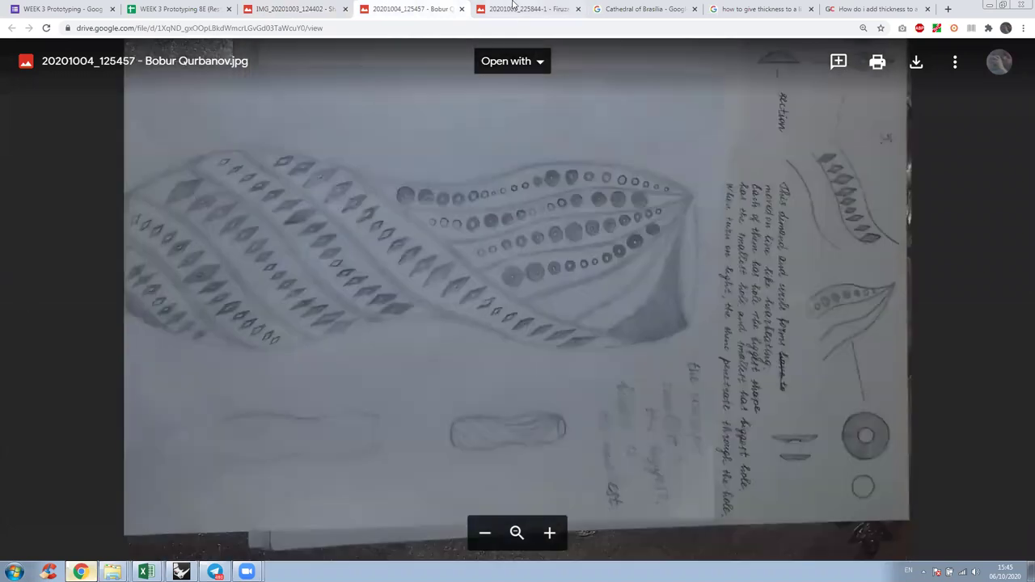
- Look through the next submitted sketch, covering the wavy cell structure and its grid deformation diagram
{"action": "key", "text": "ctrl+Tab"}
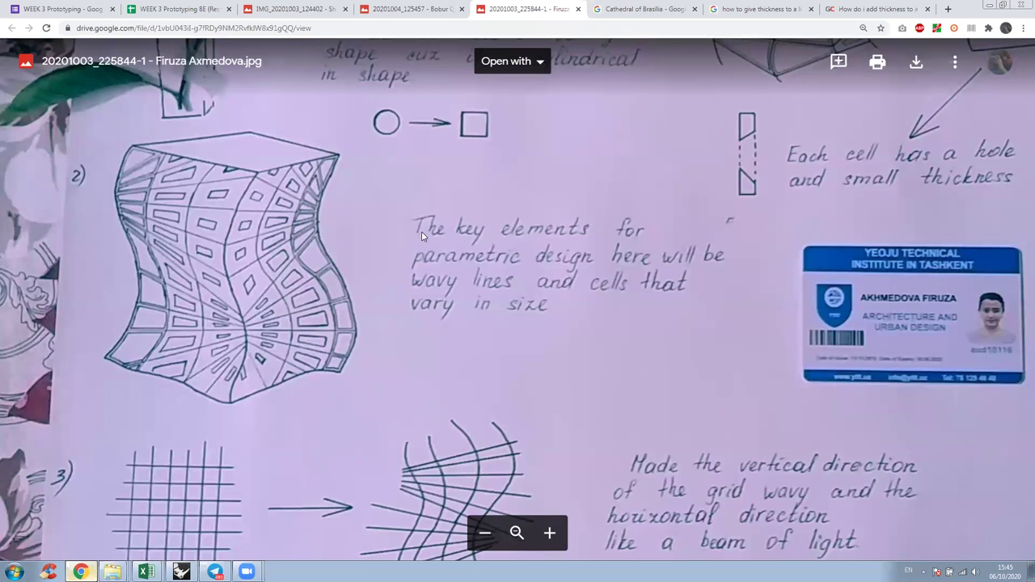
{"action": "scroll", "coordinate": [421, 236], "scroll_direction": "down", "scroll_amount": 2}
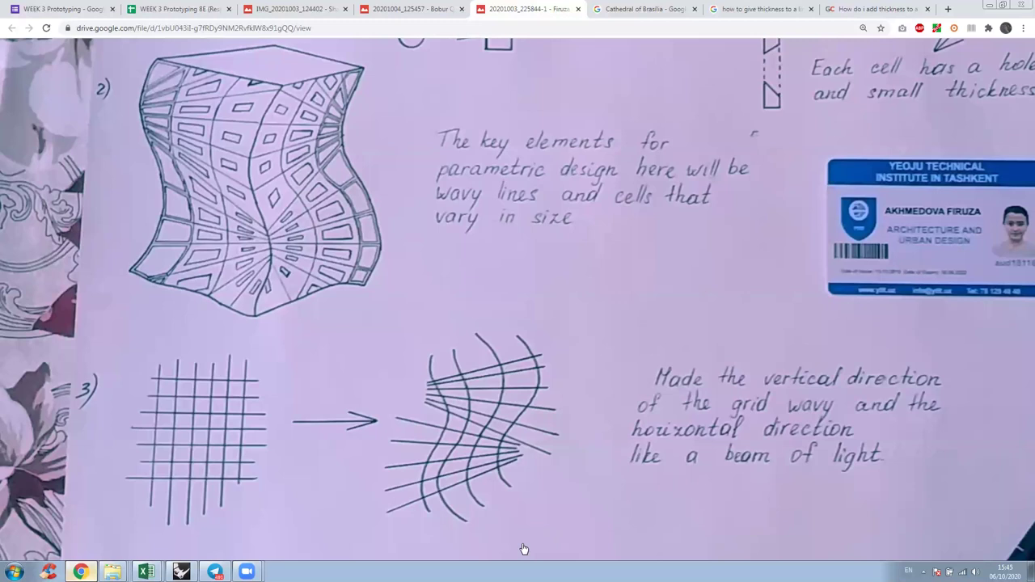
{"action": "mouse_move", "coordinate": [523, 549]}
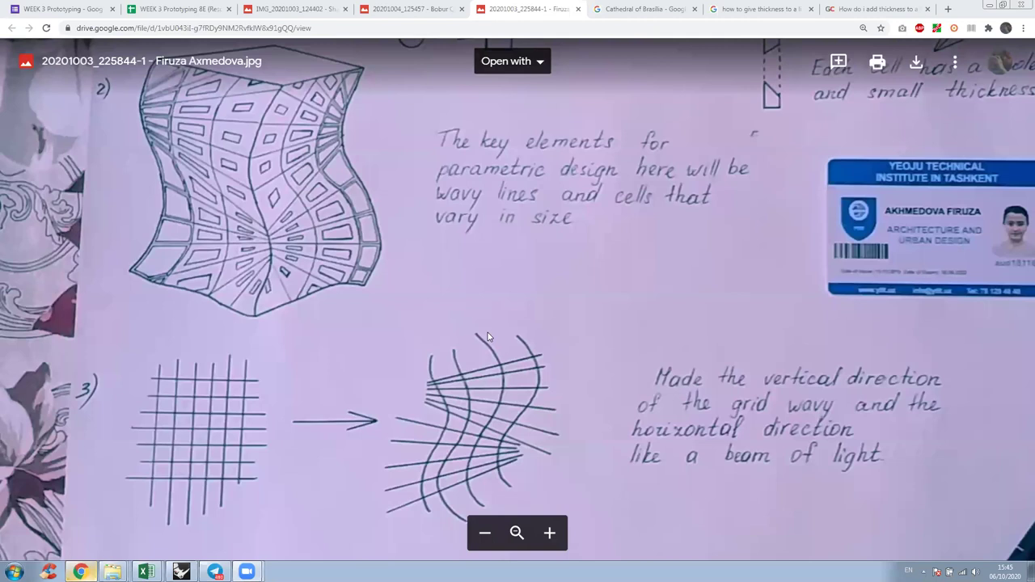
{"action": "left_click_drag", "start_coordinate": [488, 336], "coordinate": [445, 270]}
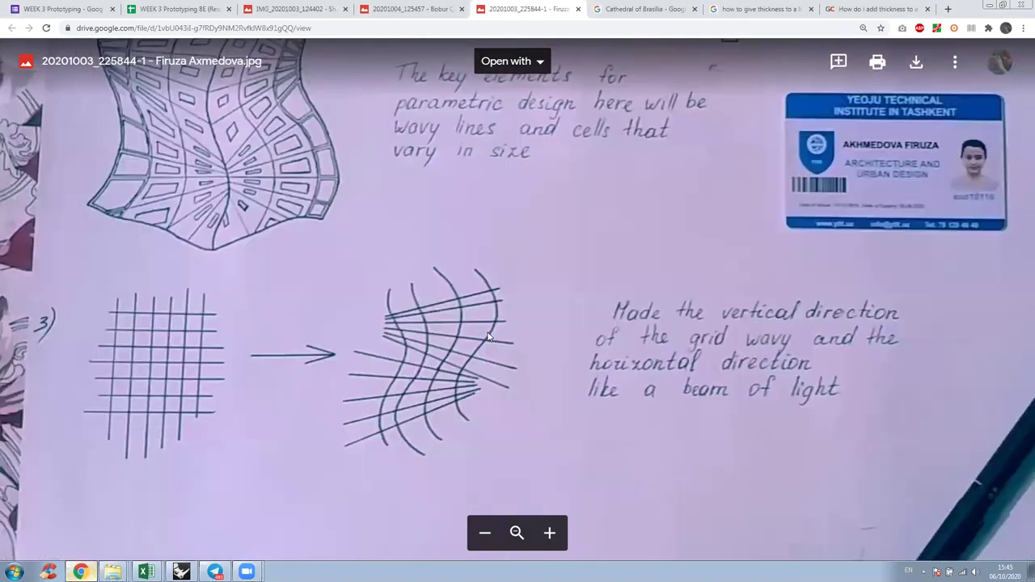
- View the submitted sketches of the black-and-white faceted vase and the three-pointed module from the WEEK 3 Prototyping 8E responses sheet
{"action": "left_click", "coordinate": [209, 8]}
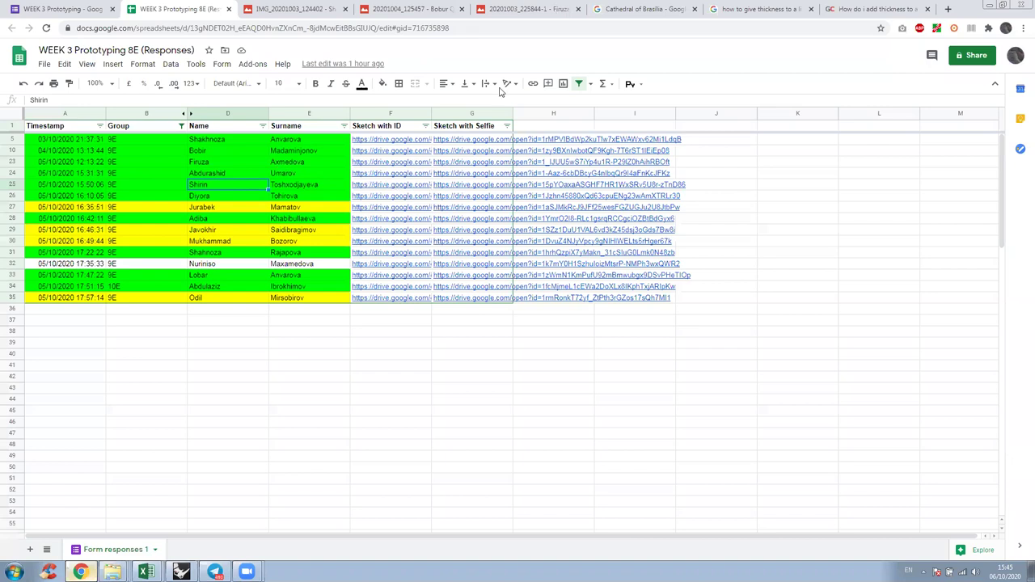
{"action": "left_click", "coordinate": [651, 376]}
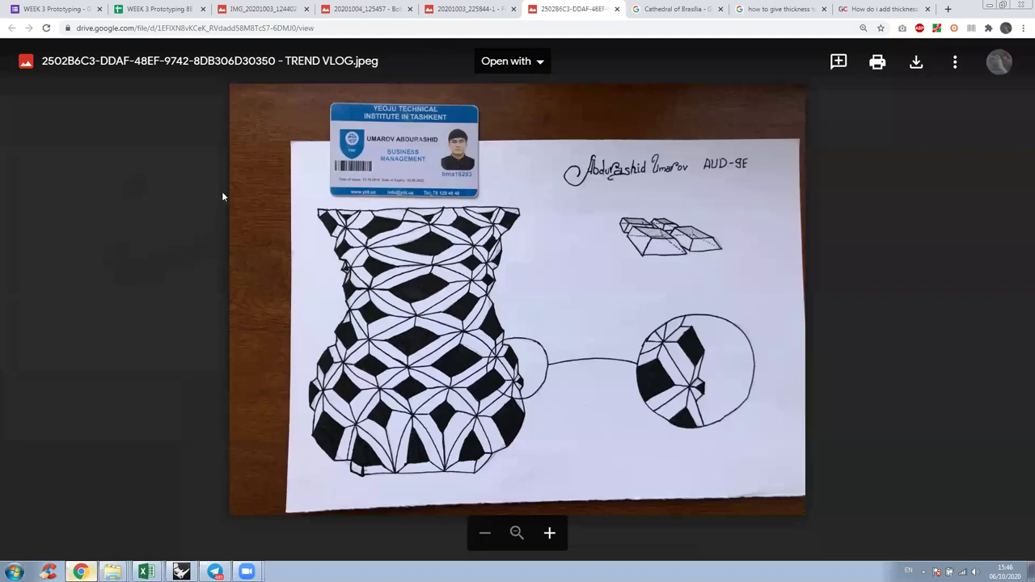
{"action": "key", "text": "ctrl+2"}
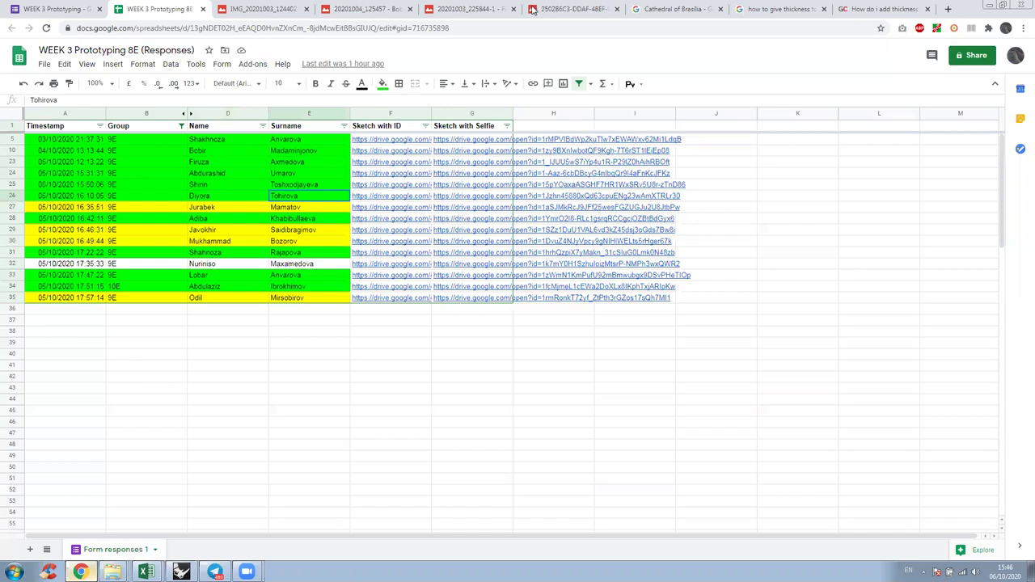
{"action": "key", "text": "ctrl+shift+t"}
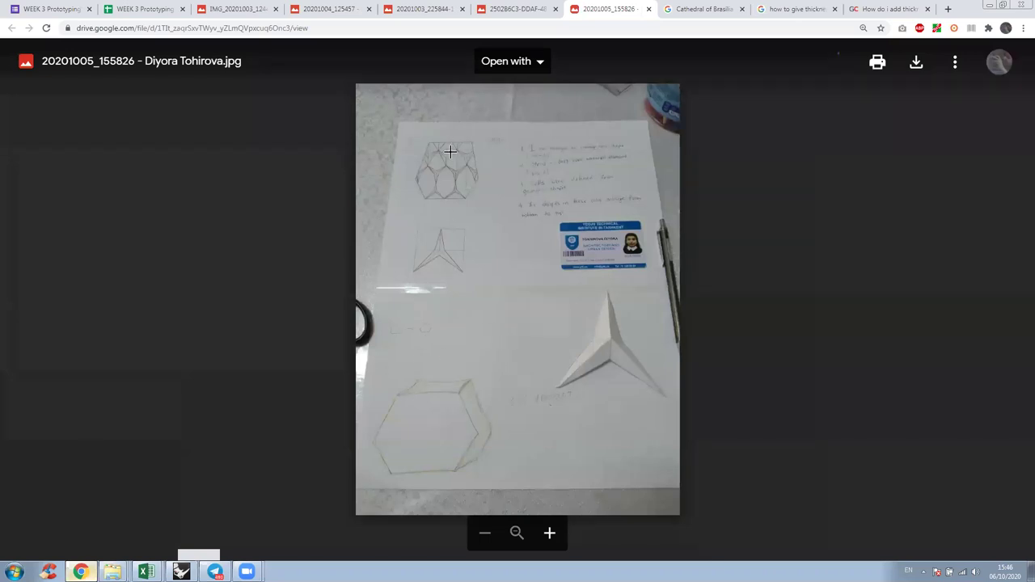
- Close the five open sketch images and switch from the responses sheet back to Rhino and Grasshopper
{"action": "left_click", "coordinate": [239, 9]}
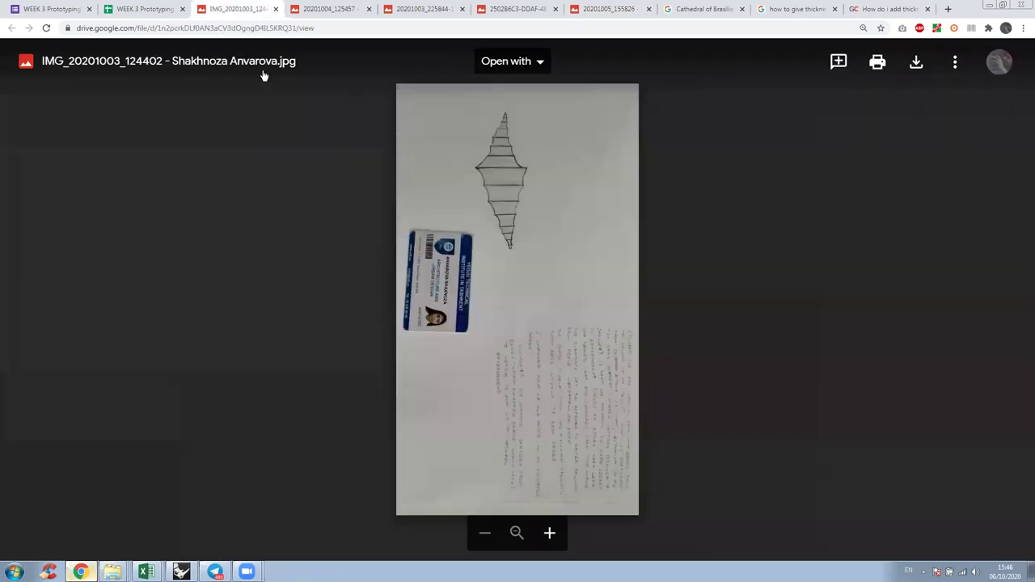
{"action": "left_click", "coordinate": [276, 9]}
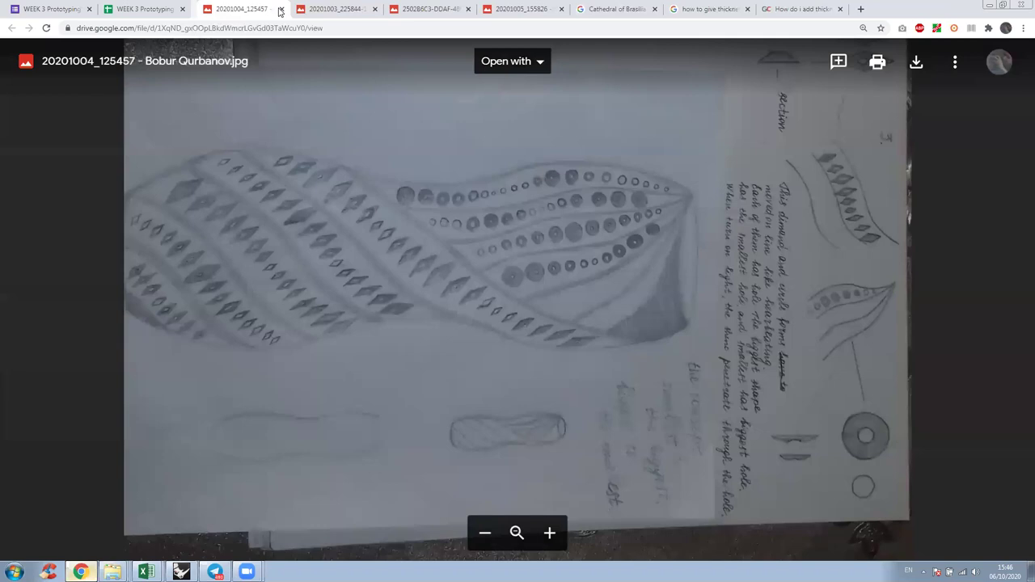
{"action": "left_click", "coordinate": [279, 9]}
{"action": "left_click", "coordinate": [279, 8]}
{"action": "left_click", "coordinate": [279, 8]}
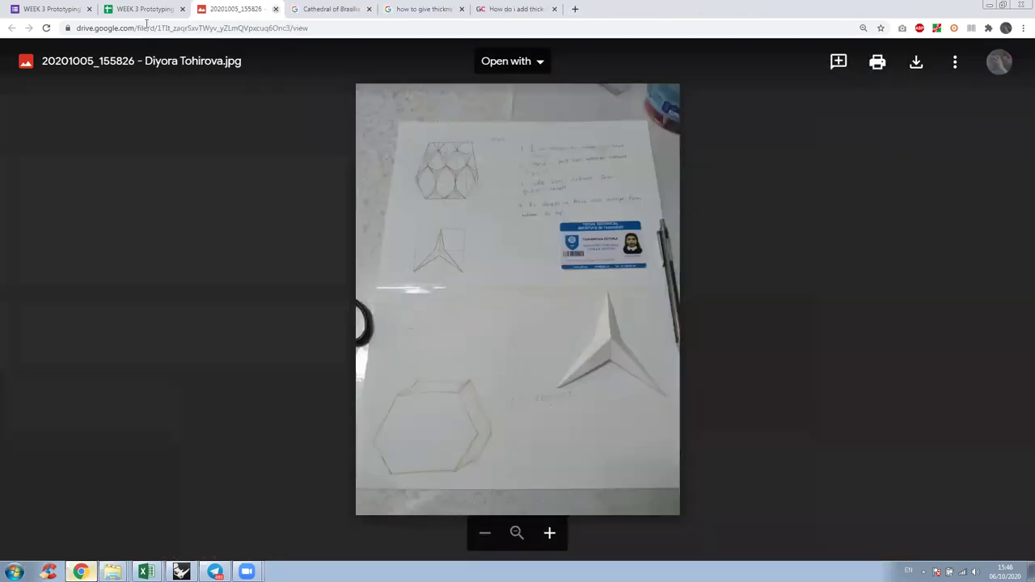
{"action": "left_click", "coordinate": [278, 9]}
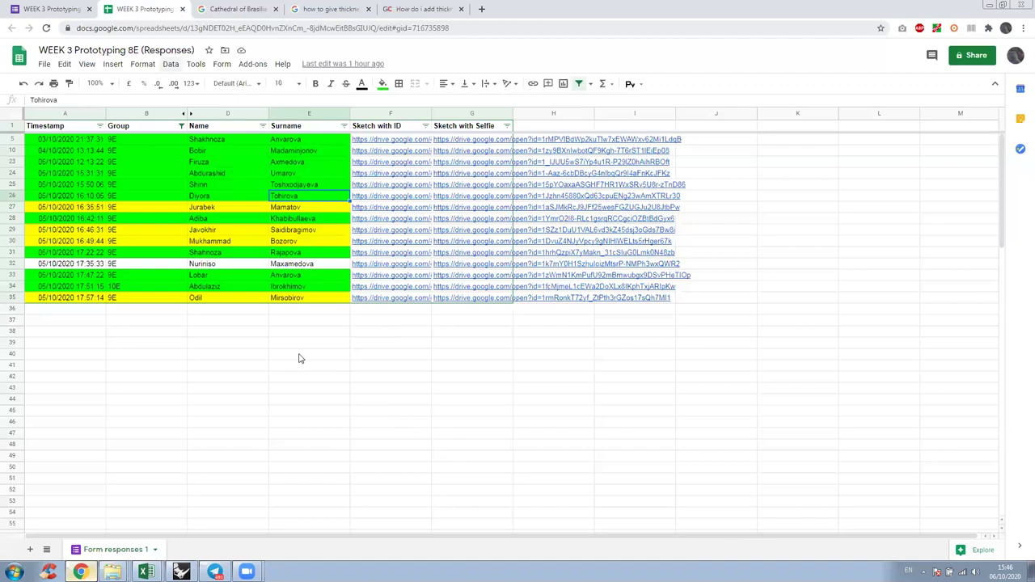
{"action": "left_click", "coordinate": [299, 359]}
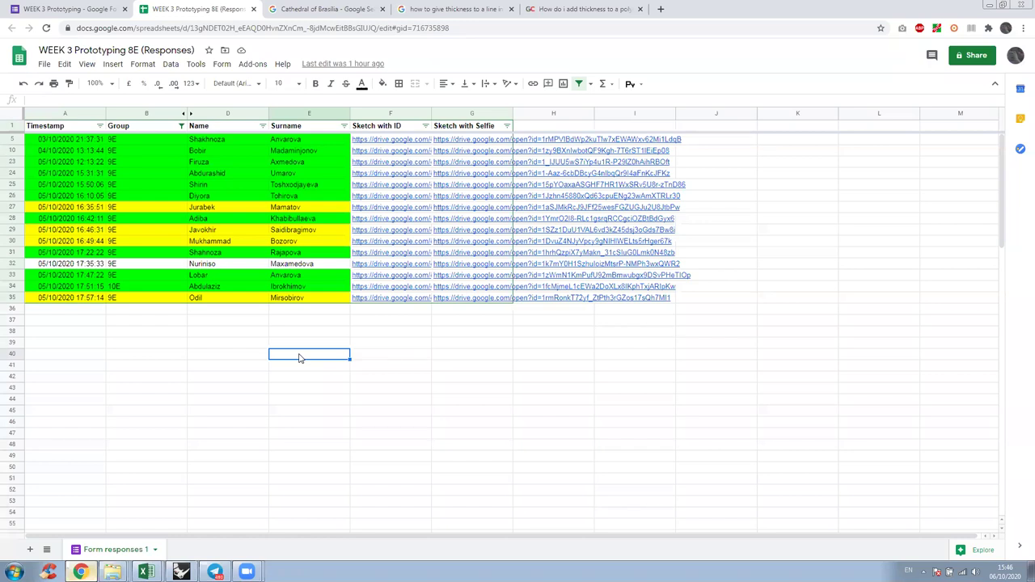
{"action": "left_click", "coordinate": [181, 572]}
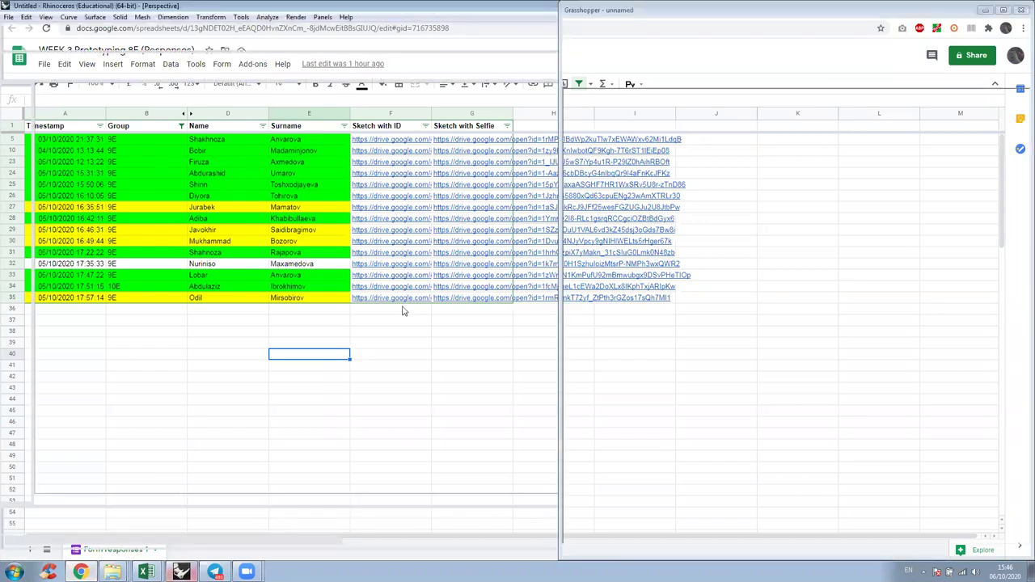